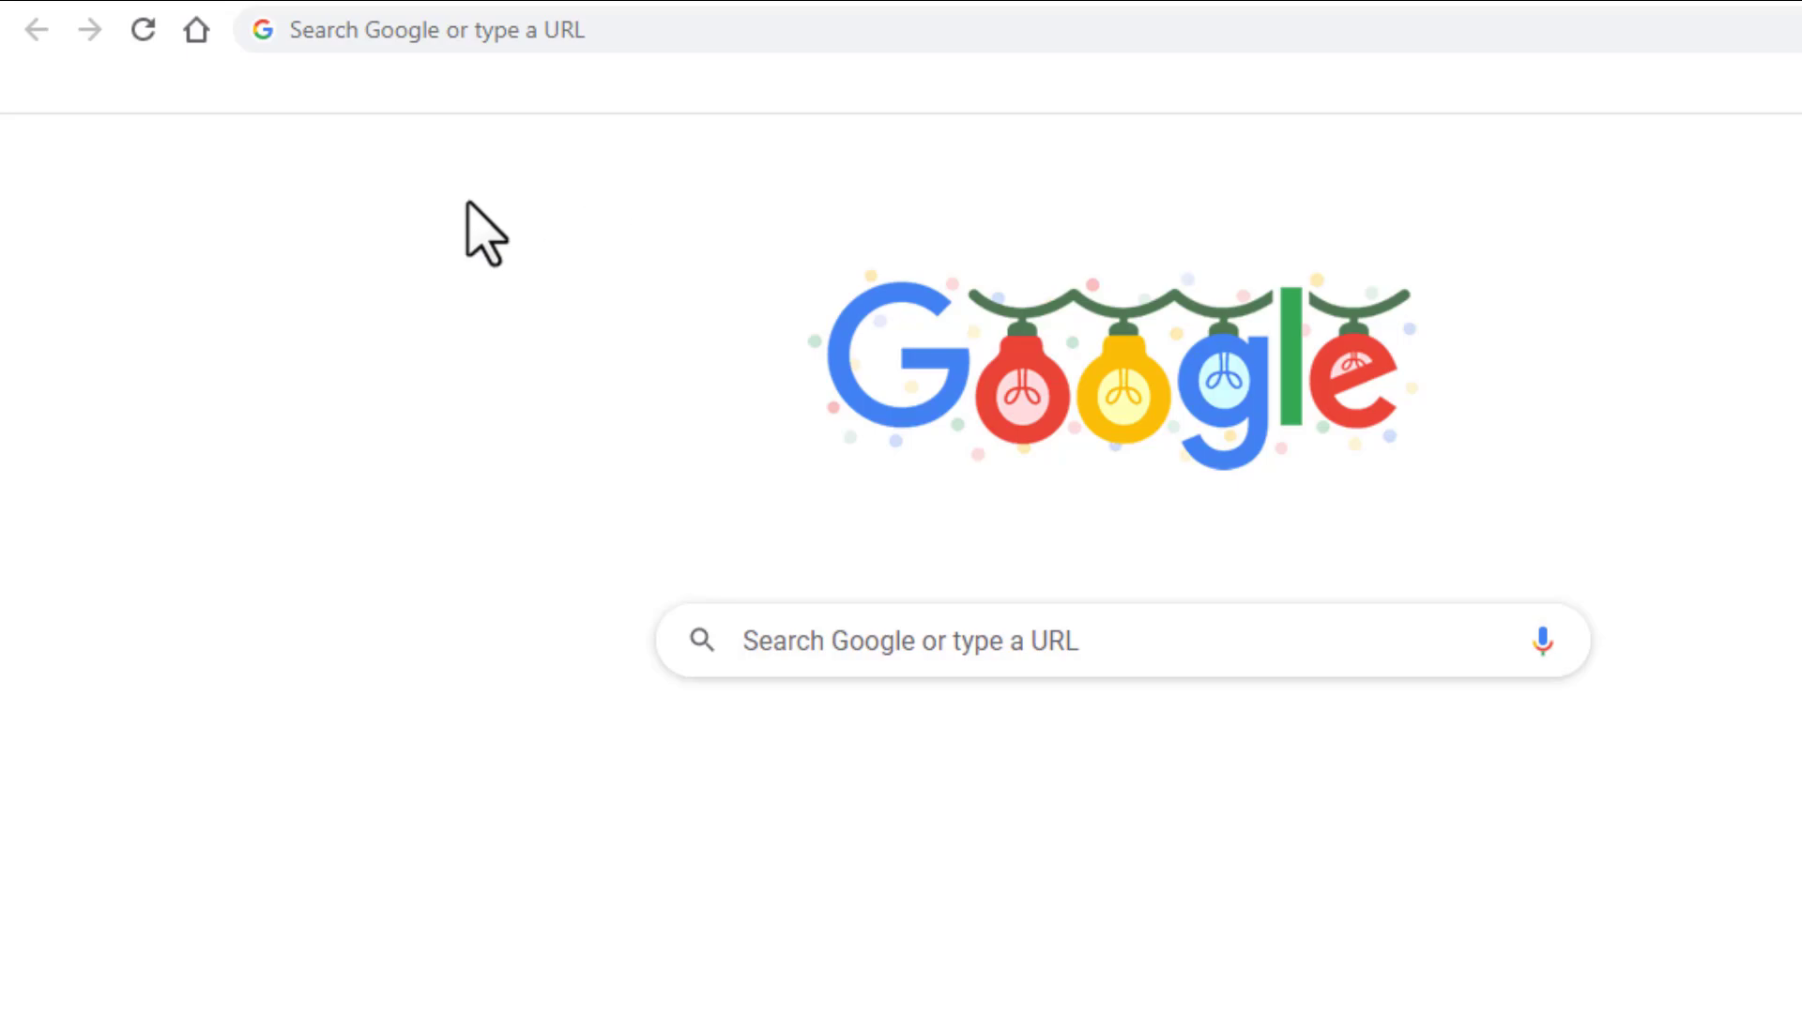
Search Google for "population of canada over time"
{"action": "left_click", "coordinate": [386, 29]}
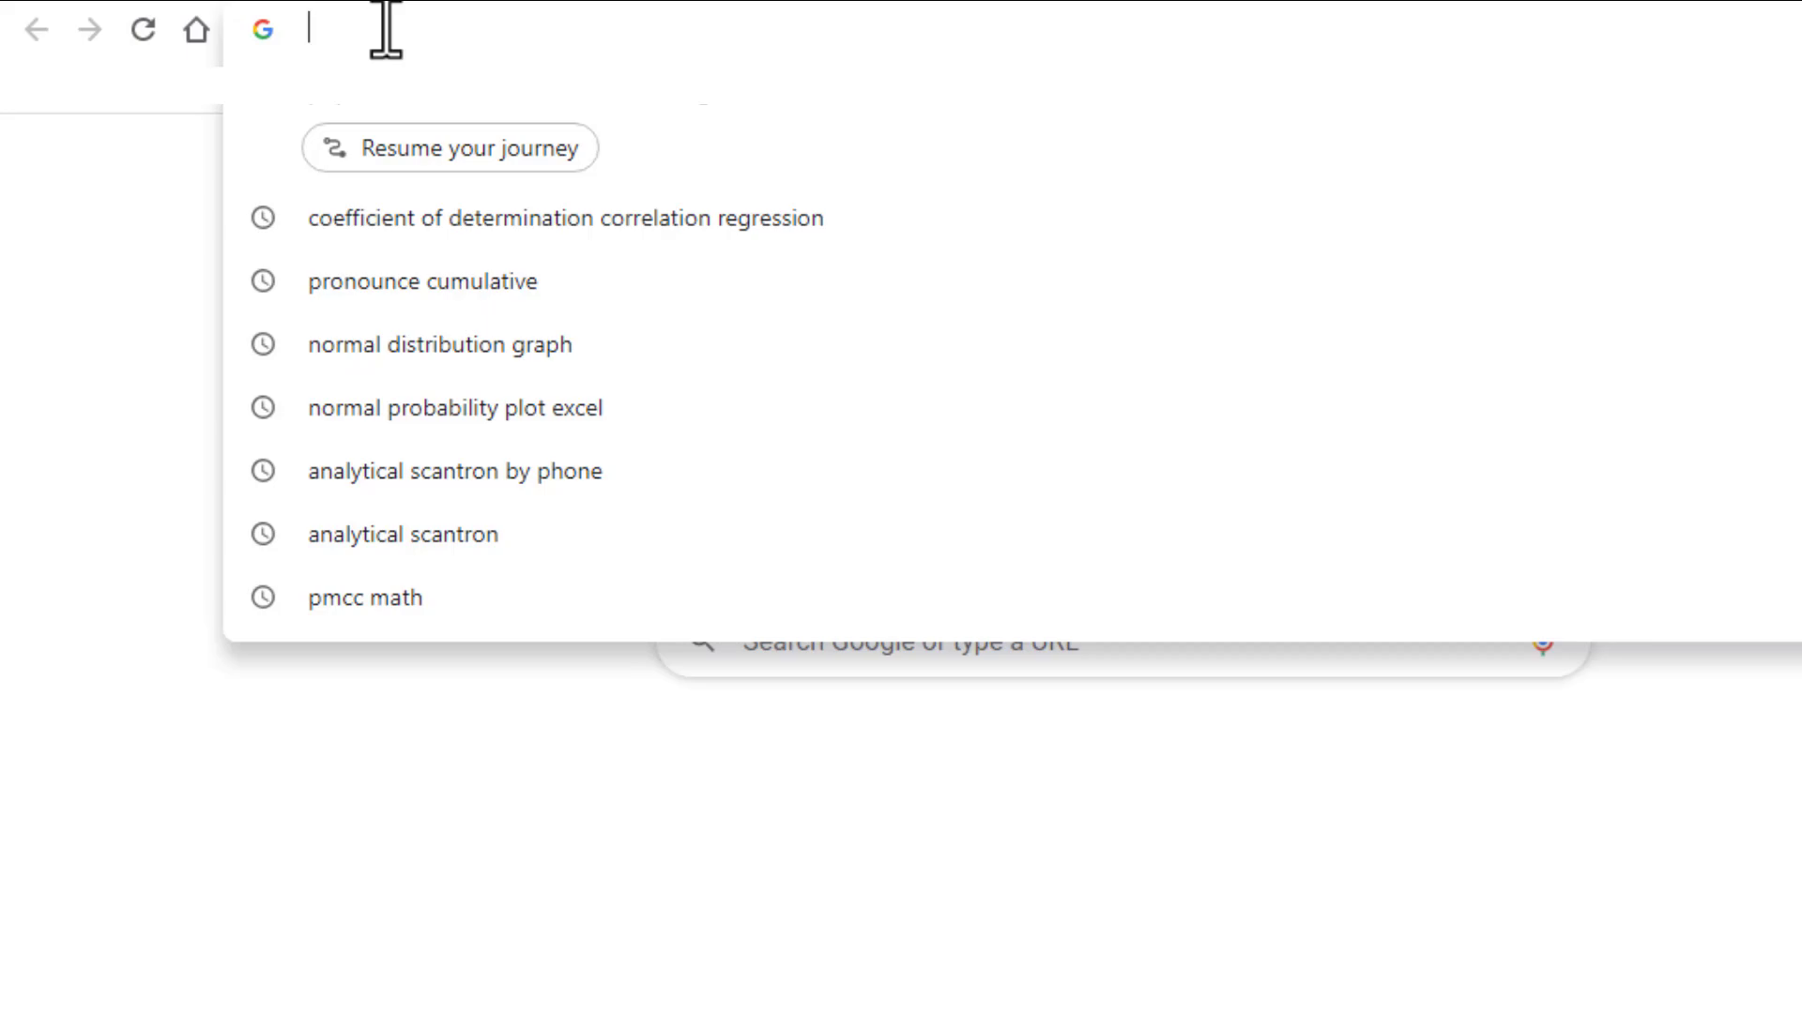
{"action": "type", "text": "p"}
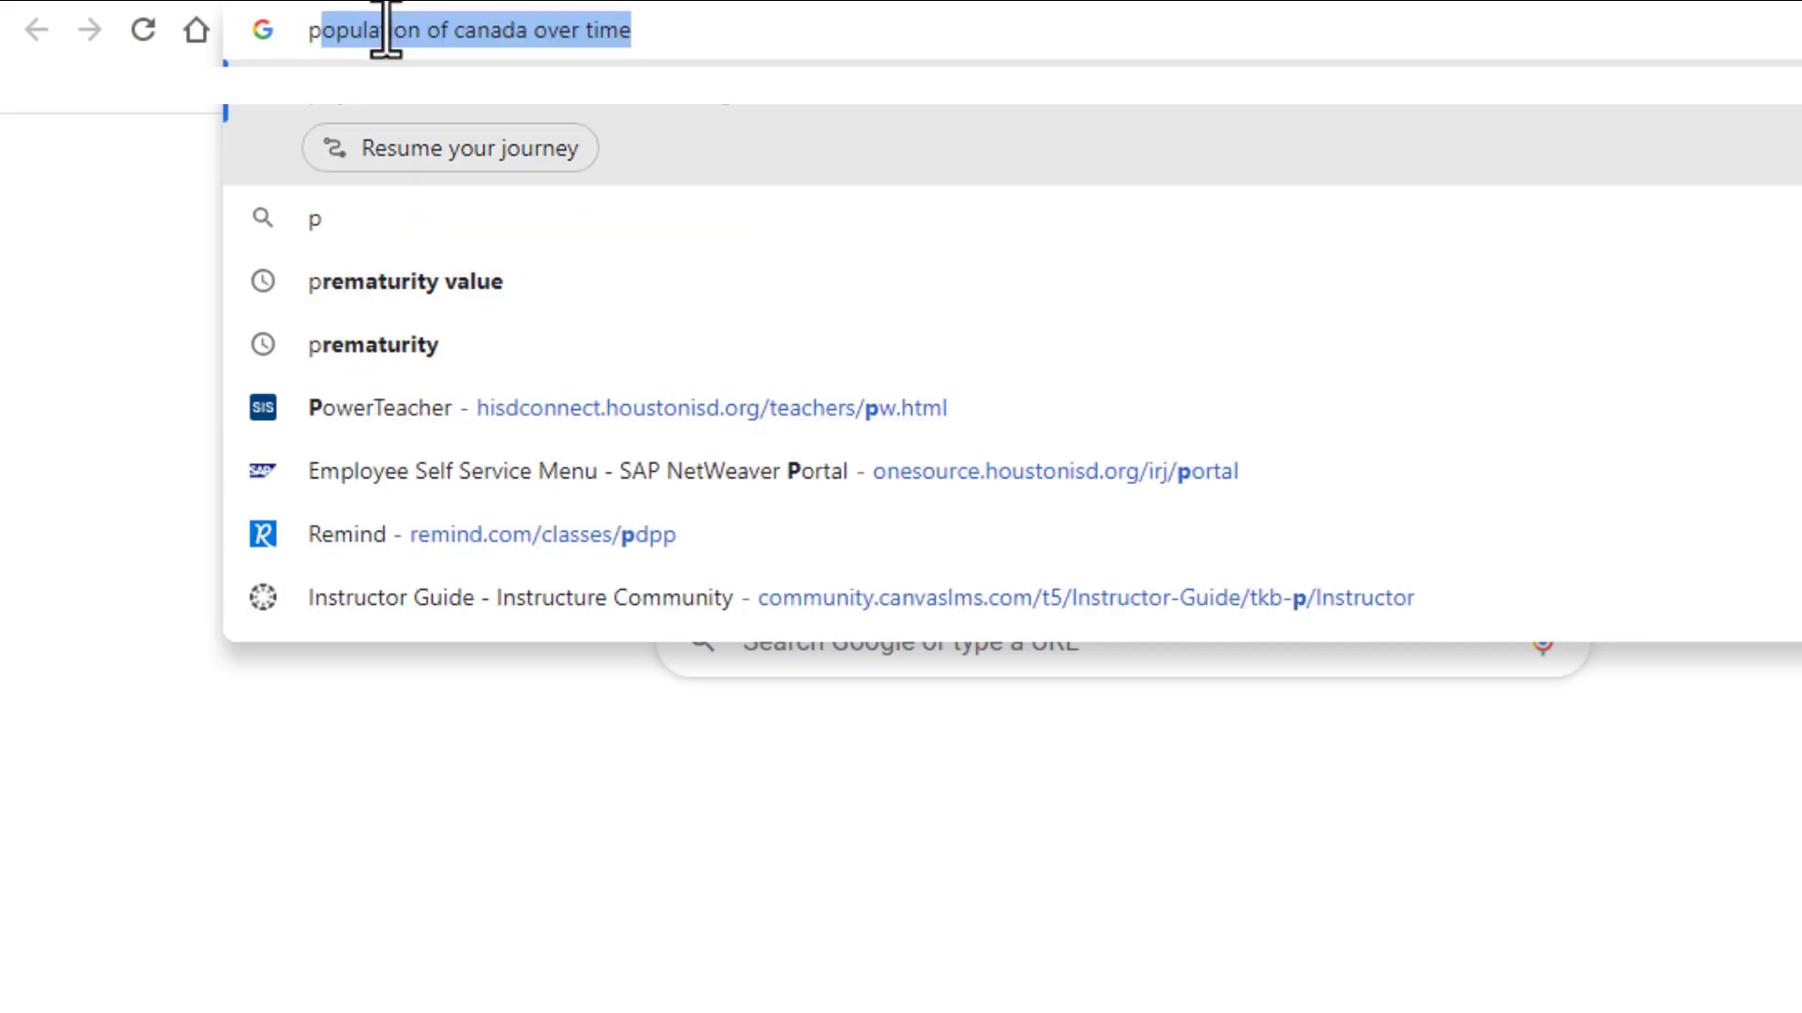
{"action": "type", "text": "opula"}
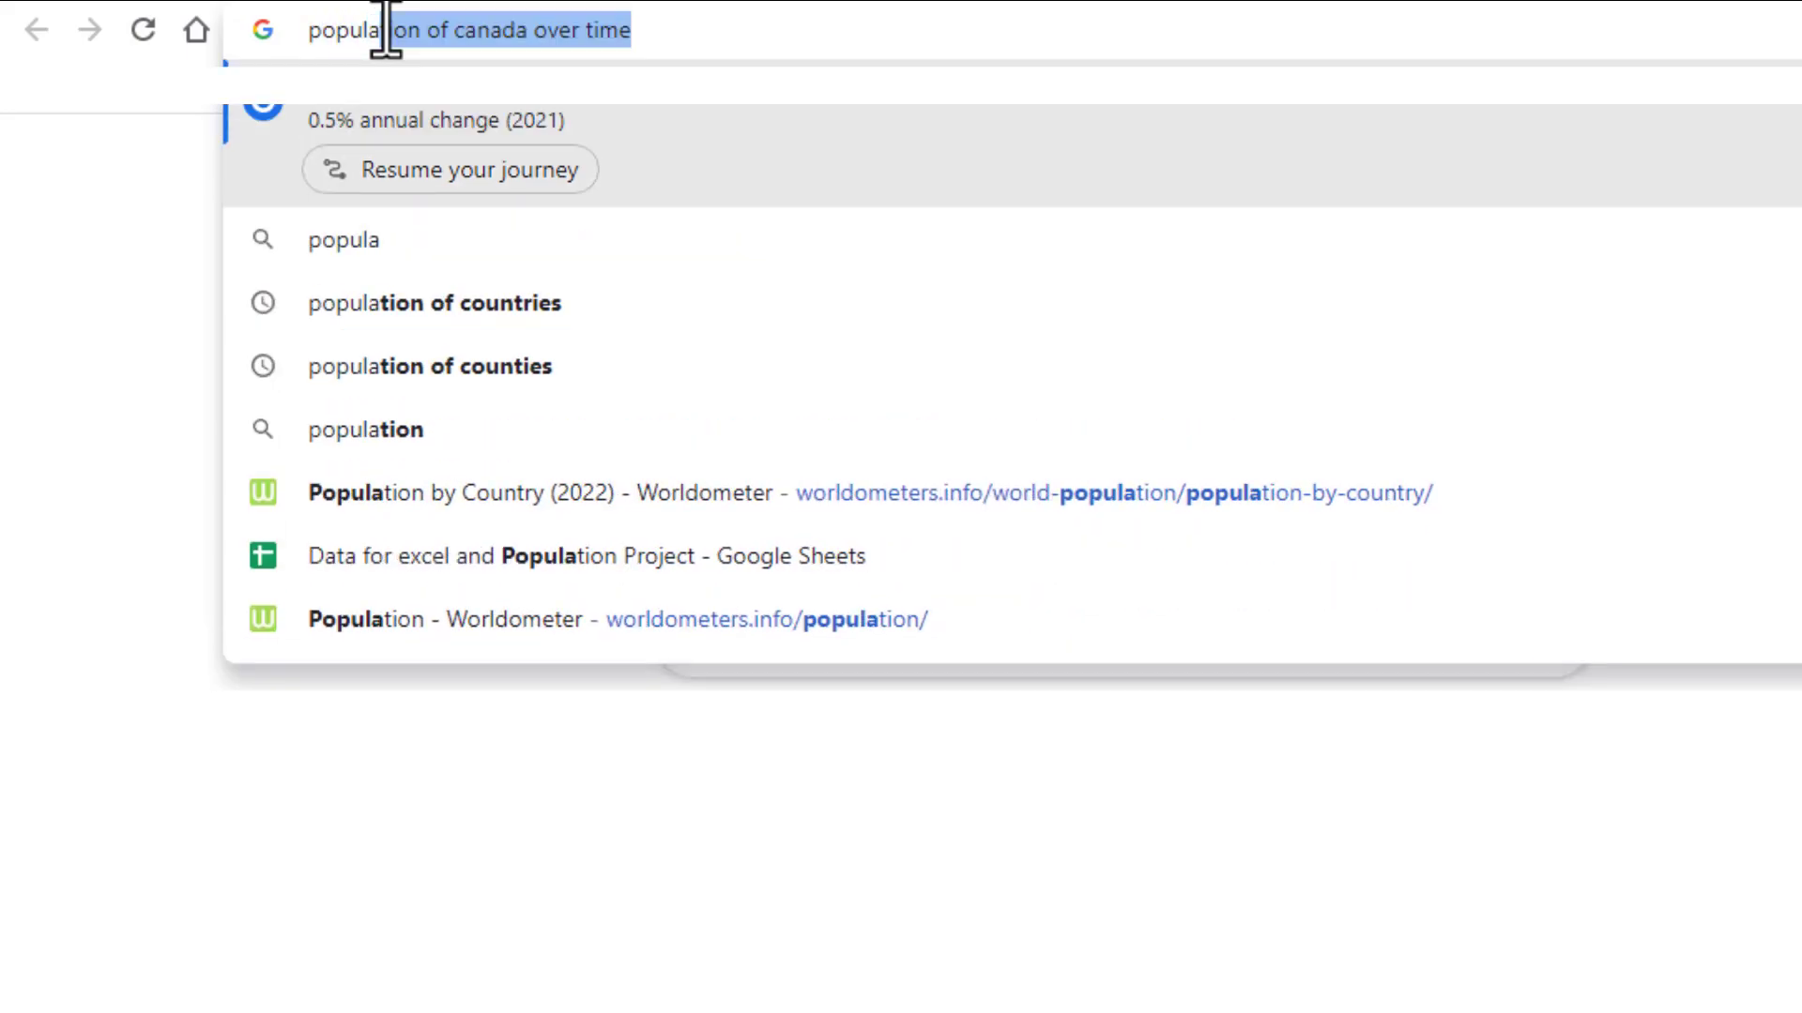
{"action": "type", "text": "tion of "}
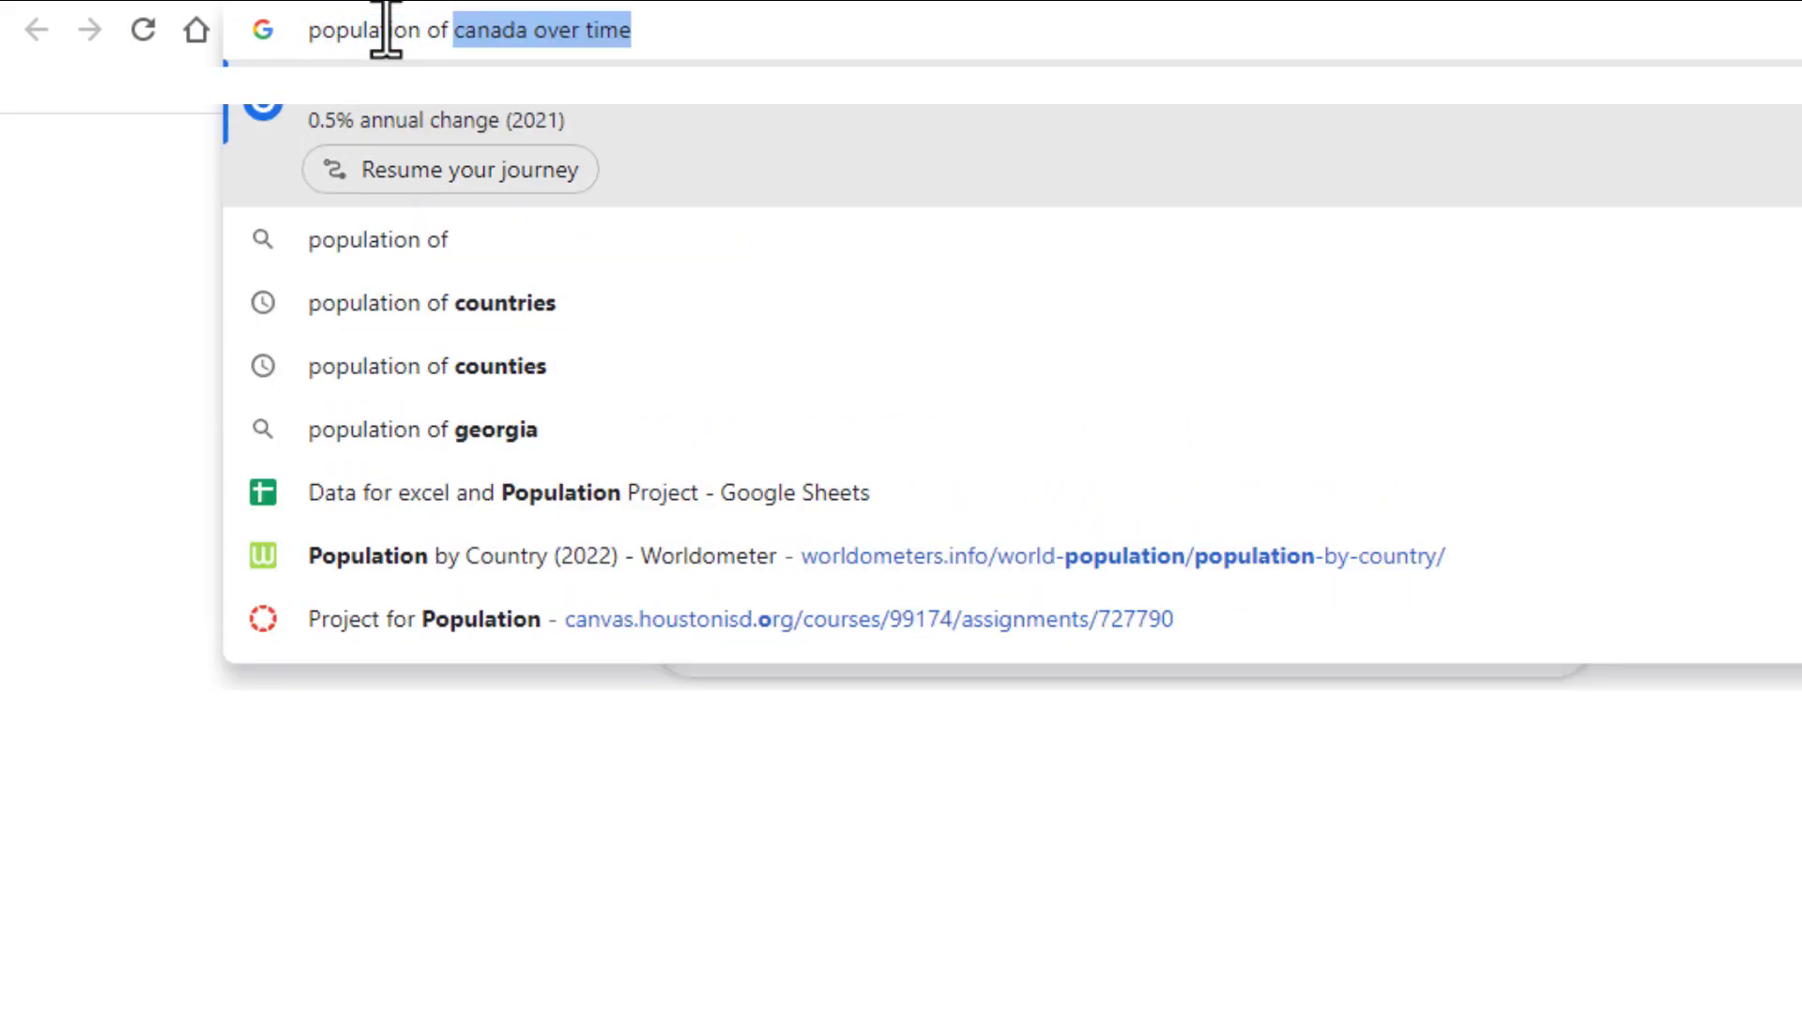
{"action": "type", "text": "canad"}
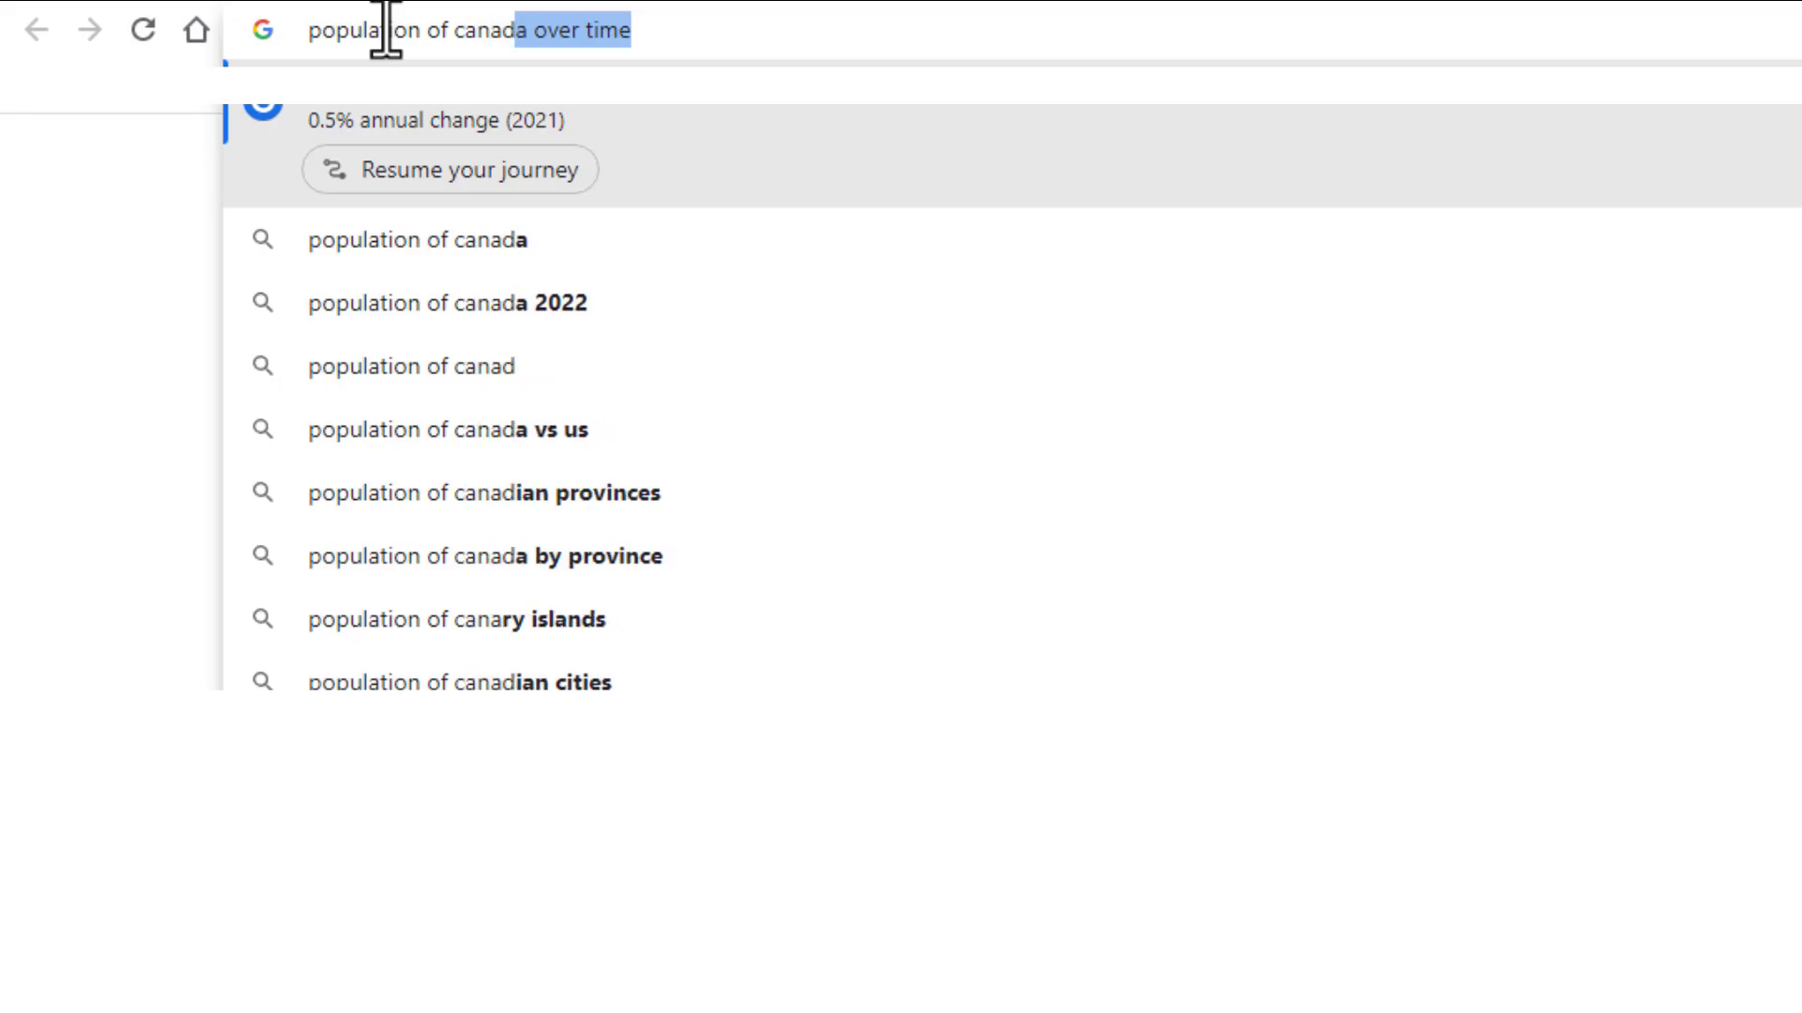
{"action": "type", "text": "a over  time"}
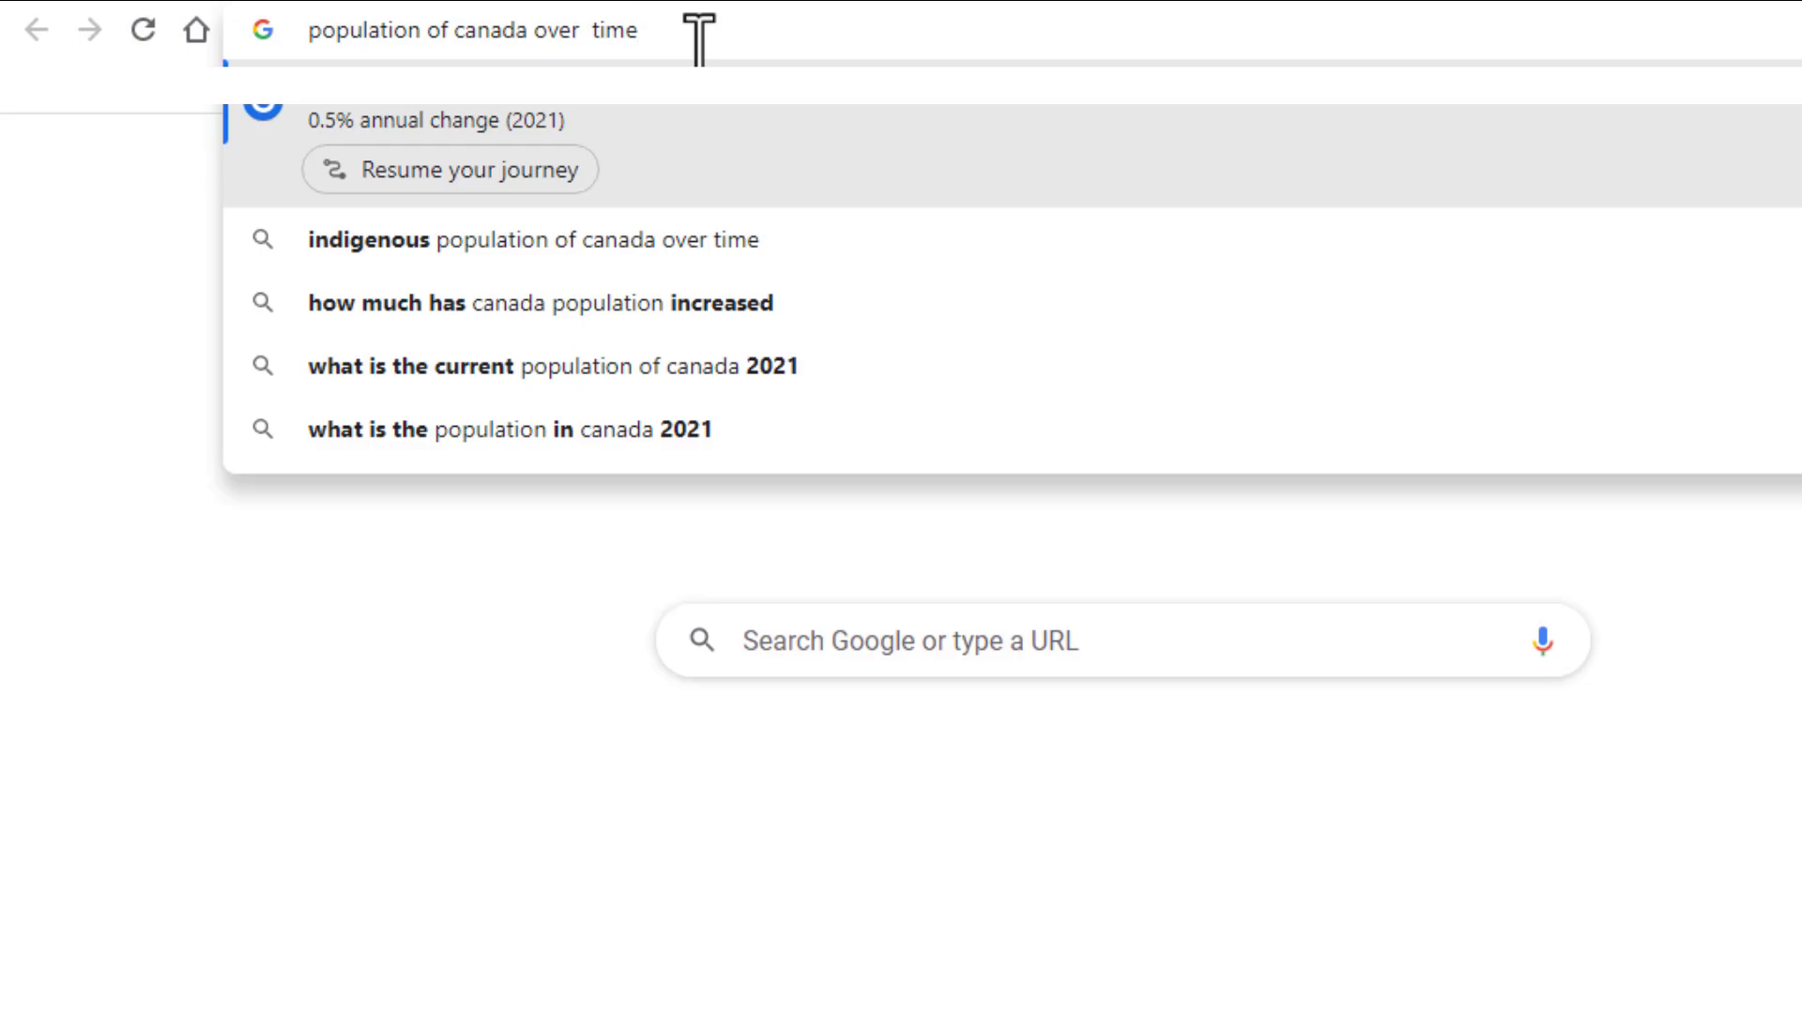
{"action": "key", "text": "Return"}
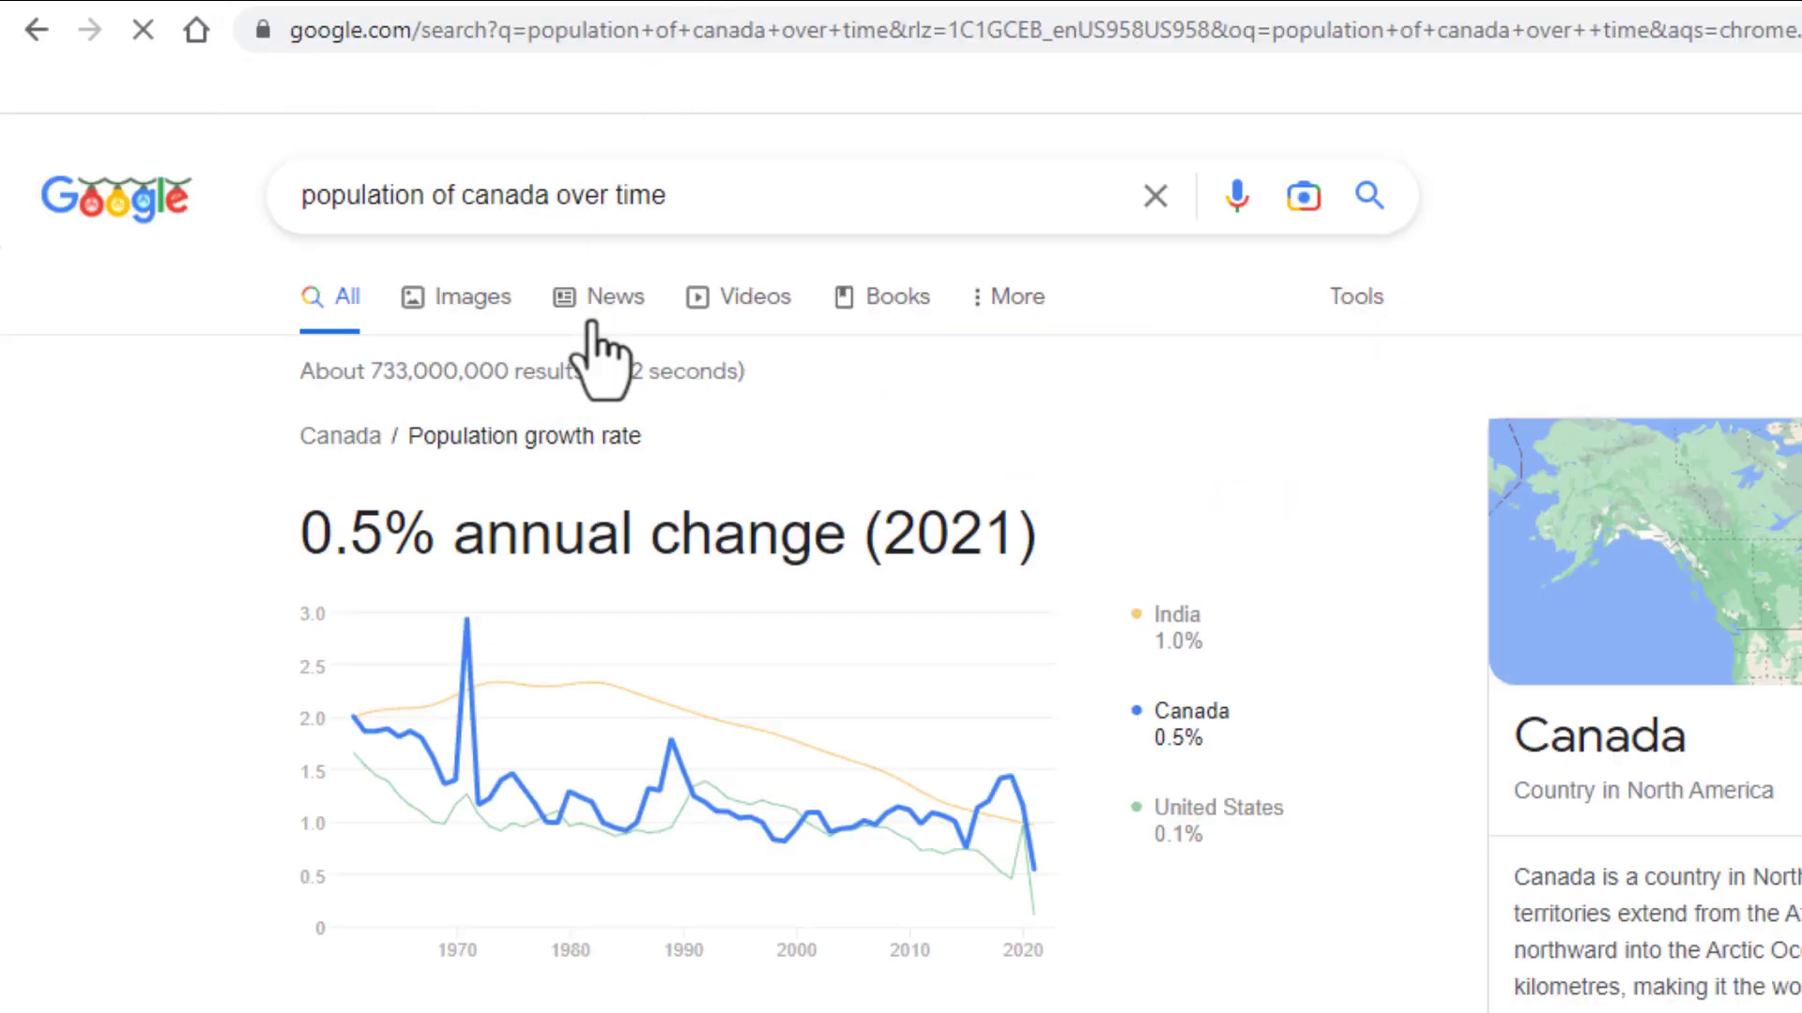
Open the MacroTrends result "Canada Population 1950-2022" and go to its historical population data table
{"action": "scroll", "coordinate": [601, 356], "scroll_direction": "down", "scroll_amount": 2}
{"action": "scroll", "coordinate": [601, 356], "scroll_direction": "down", "scroll_amount": 8}
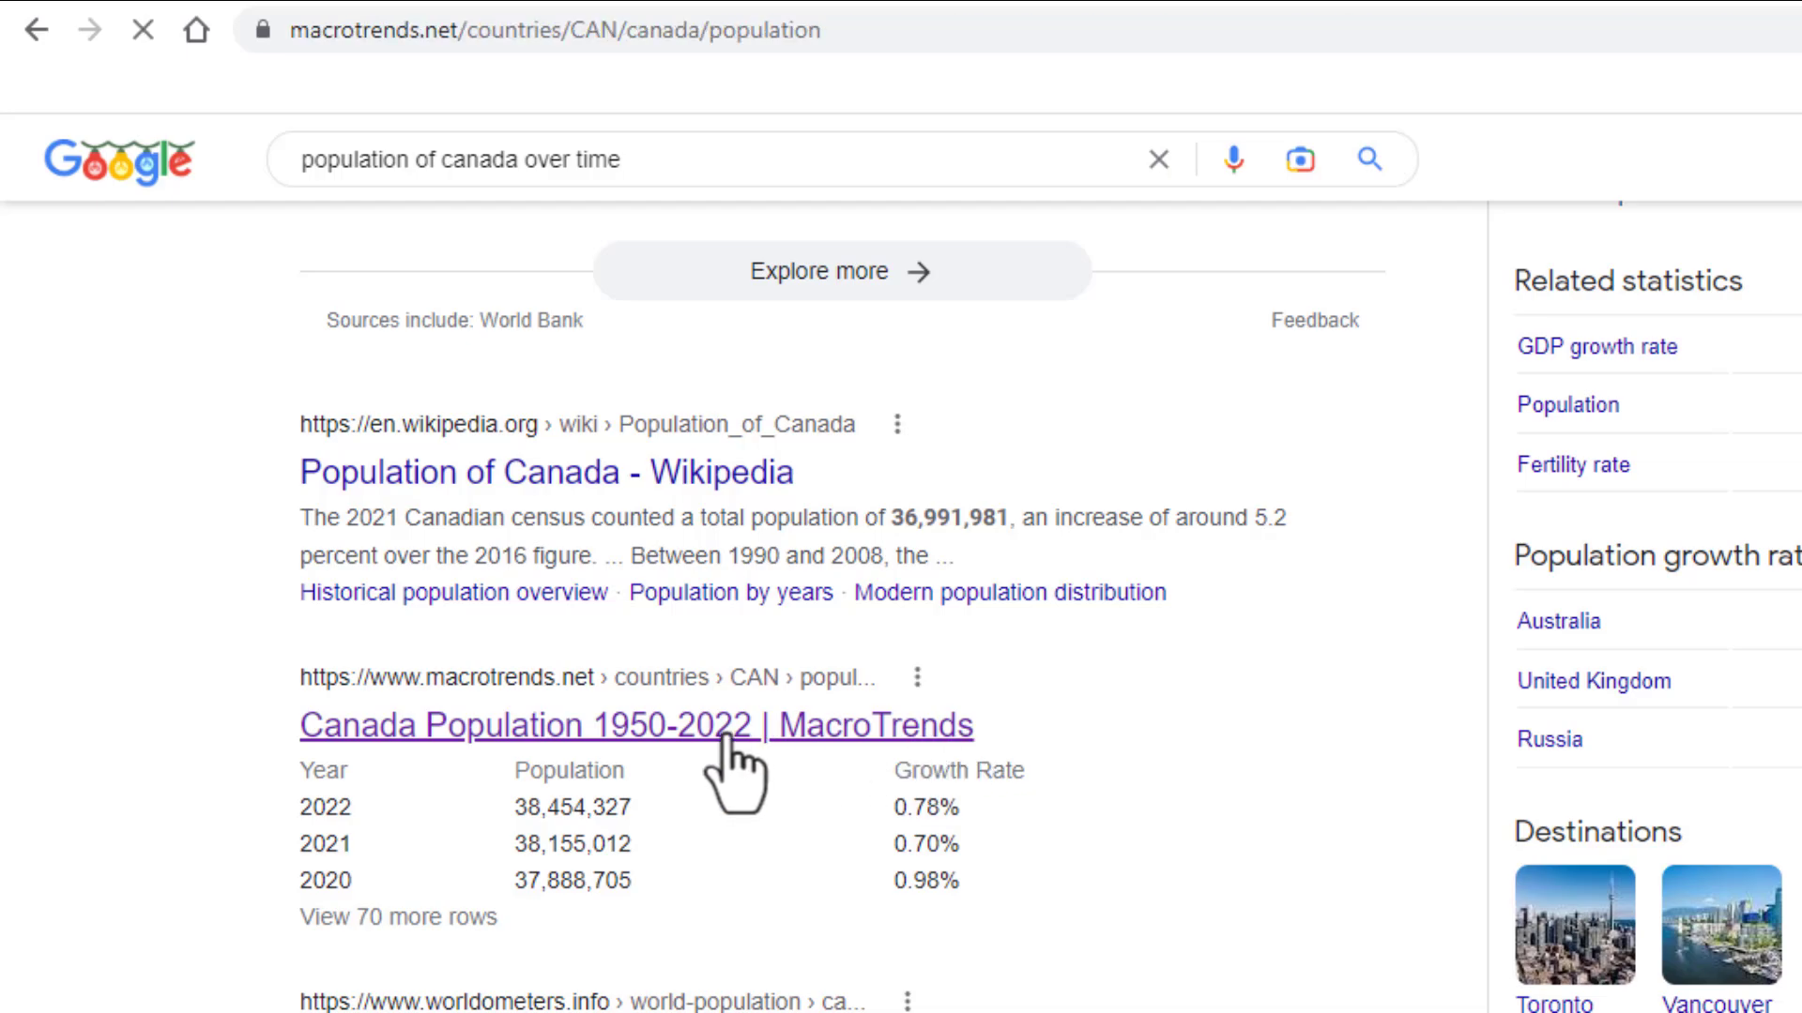
{"action": "scroll", "coordinate": [735, 764], "scroll_direction": "down", "scroll_amount": 15}
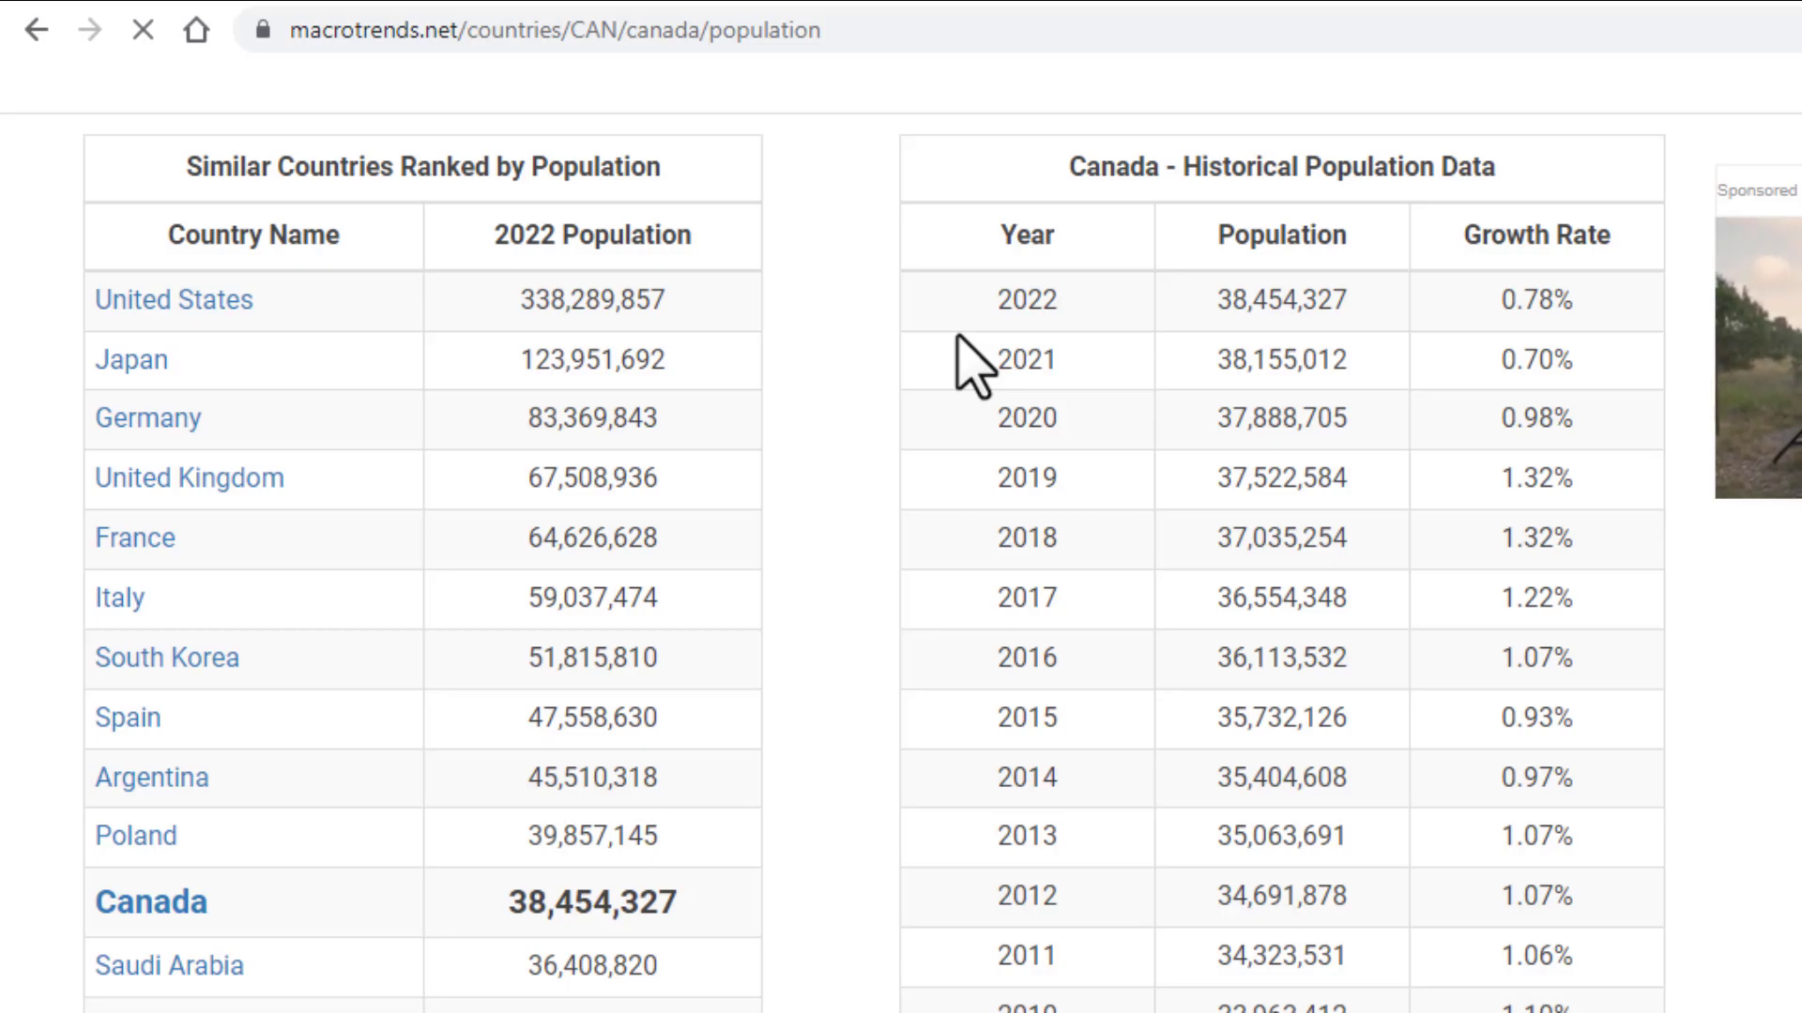
Copy the 2022 through 1993 rows of Canada's historical population table, including year, population and growth rate
{"action": "left_click_drag", "start_coordinate": [976, 305], "coordinate": [1590, 710]}
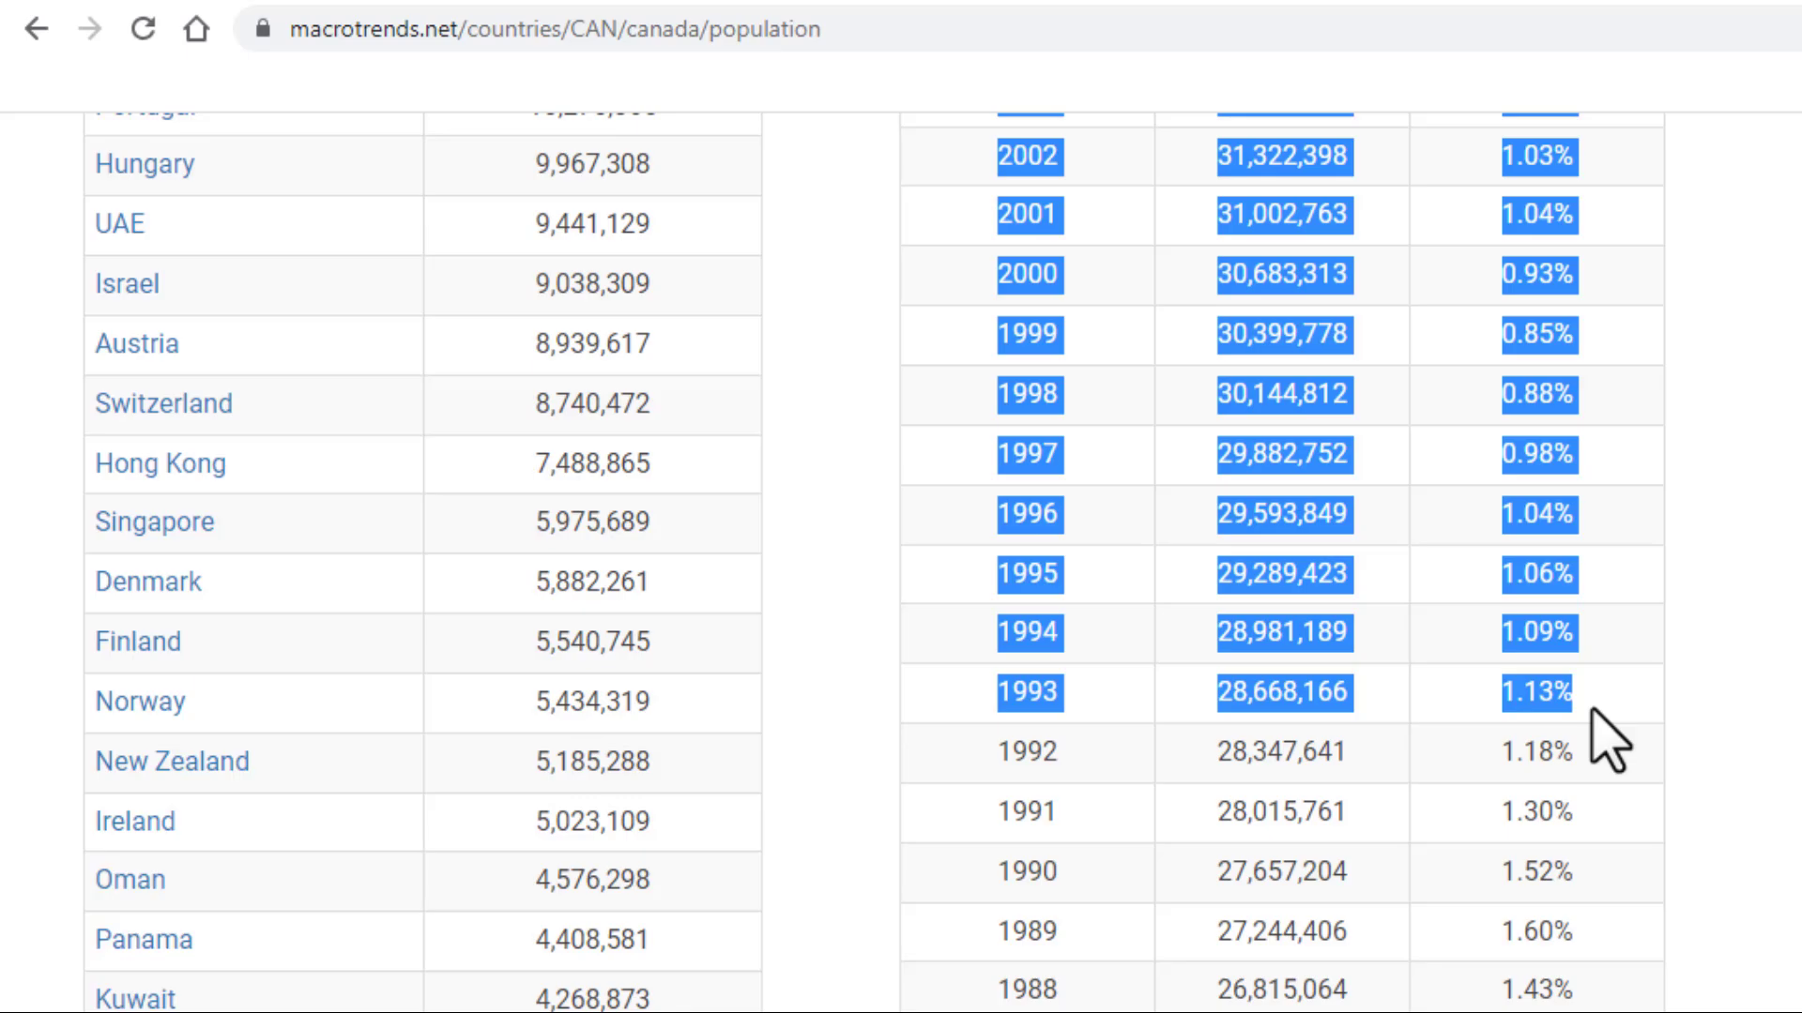
{"action": "right_click", "coordinate": [1285, 513]}
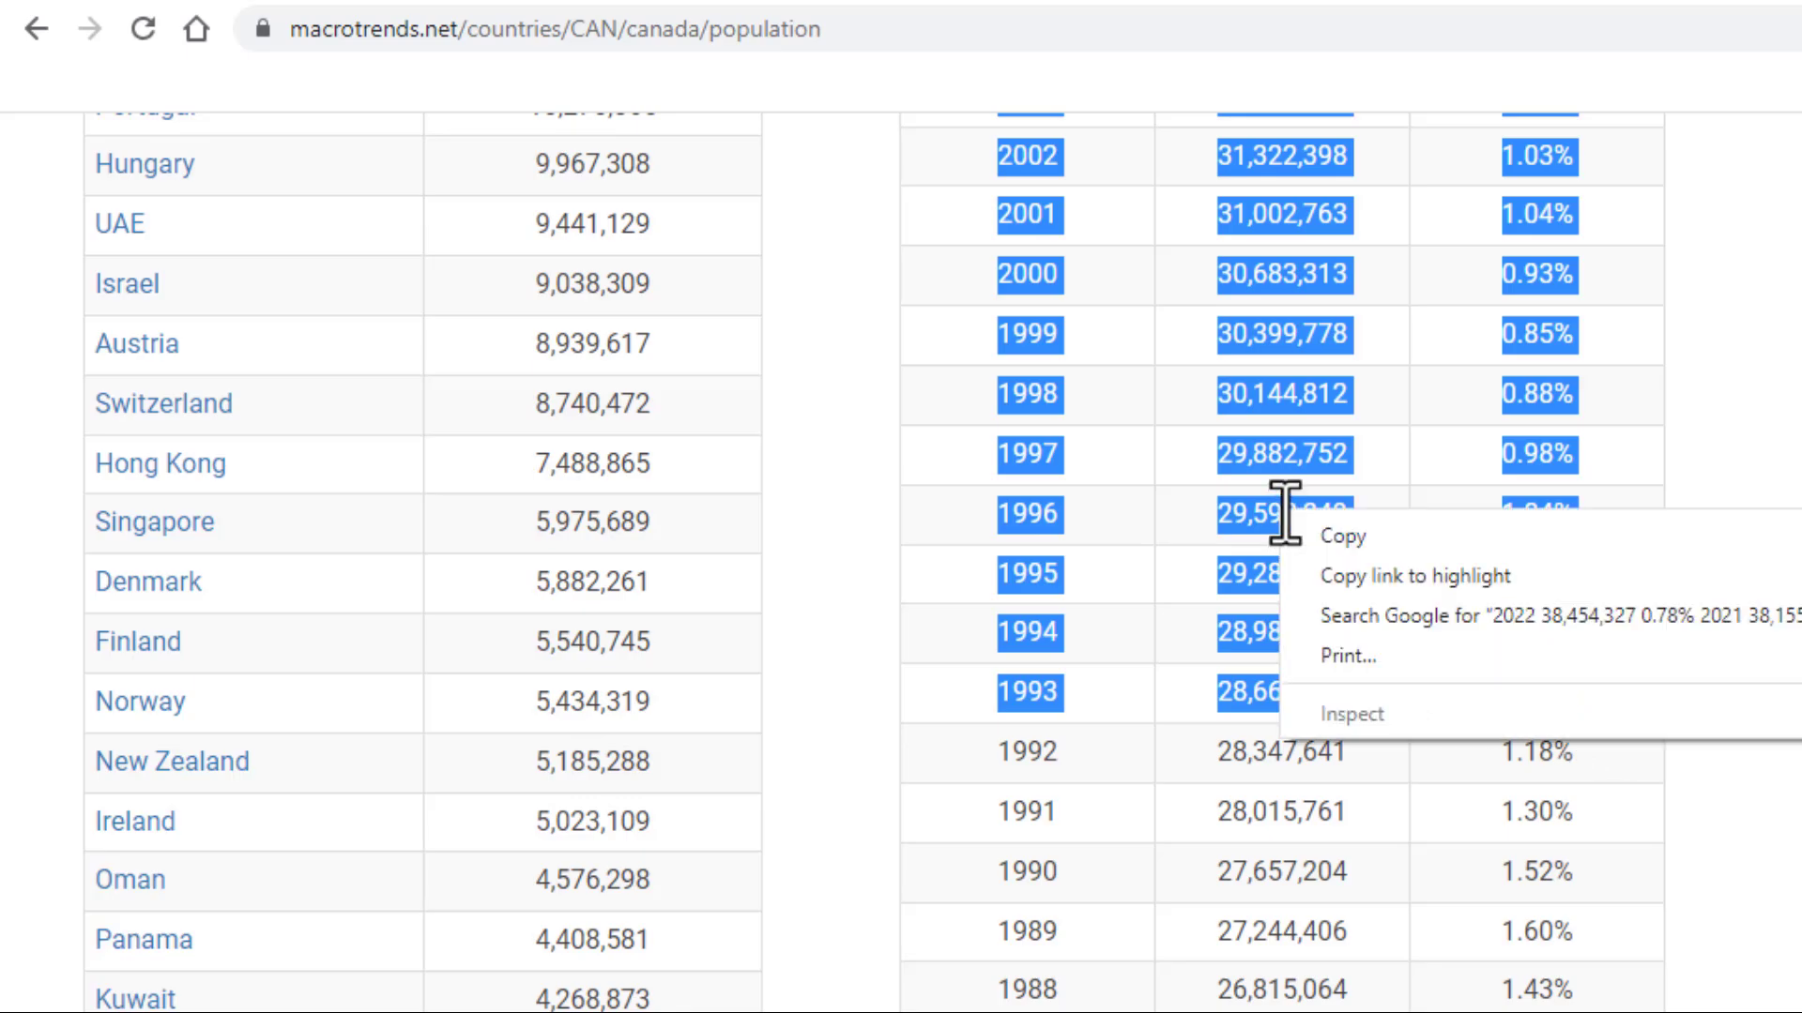
{"action": "left_click", "coordinate": [1361, 539]}
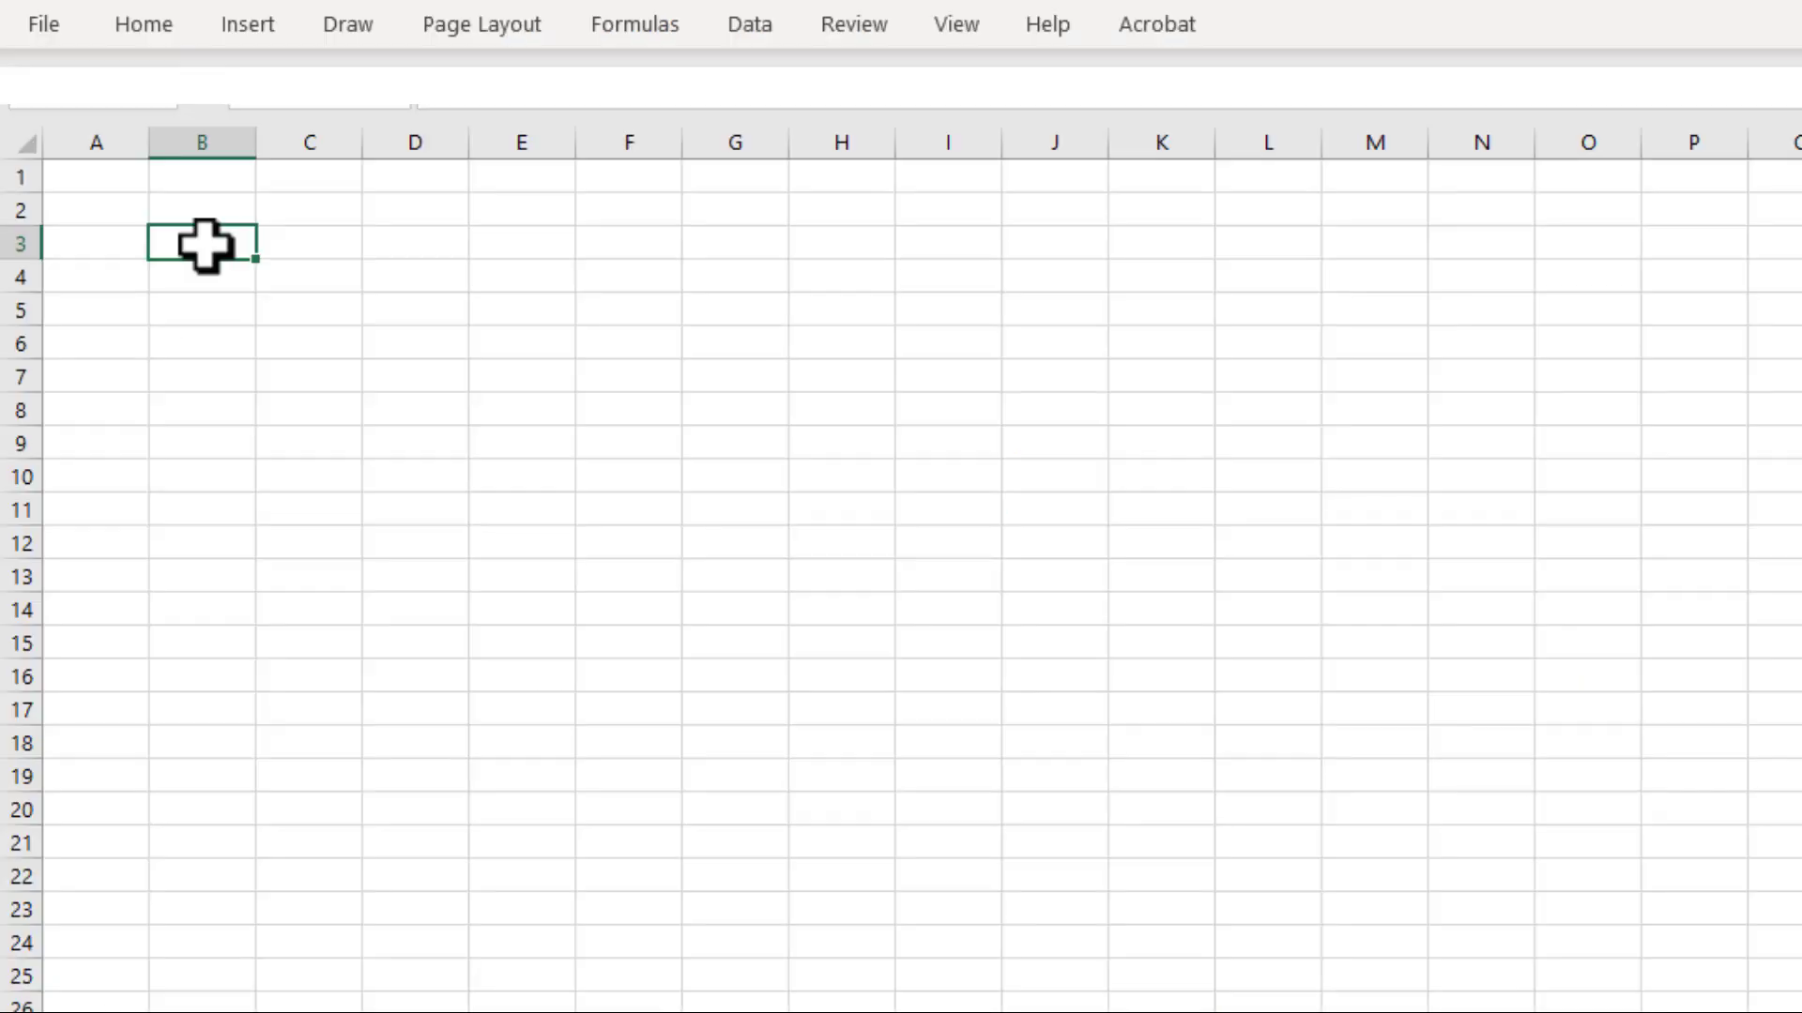
Switch to Excel, paste the copied rows at cell B3 with destination formatting, and widen column C to fit the population figures
{"action": "right_click", "coordinate": [204, 245]}
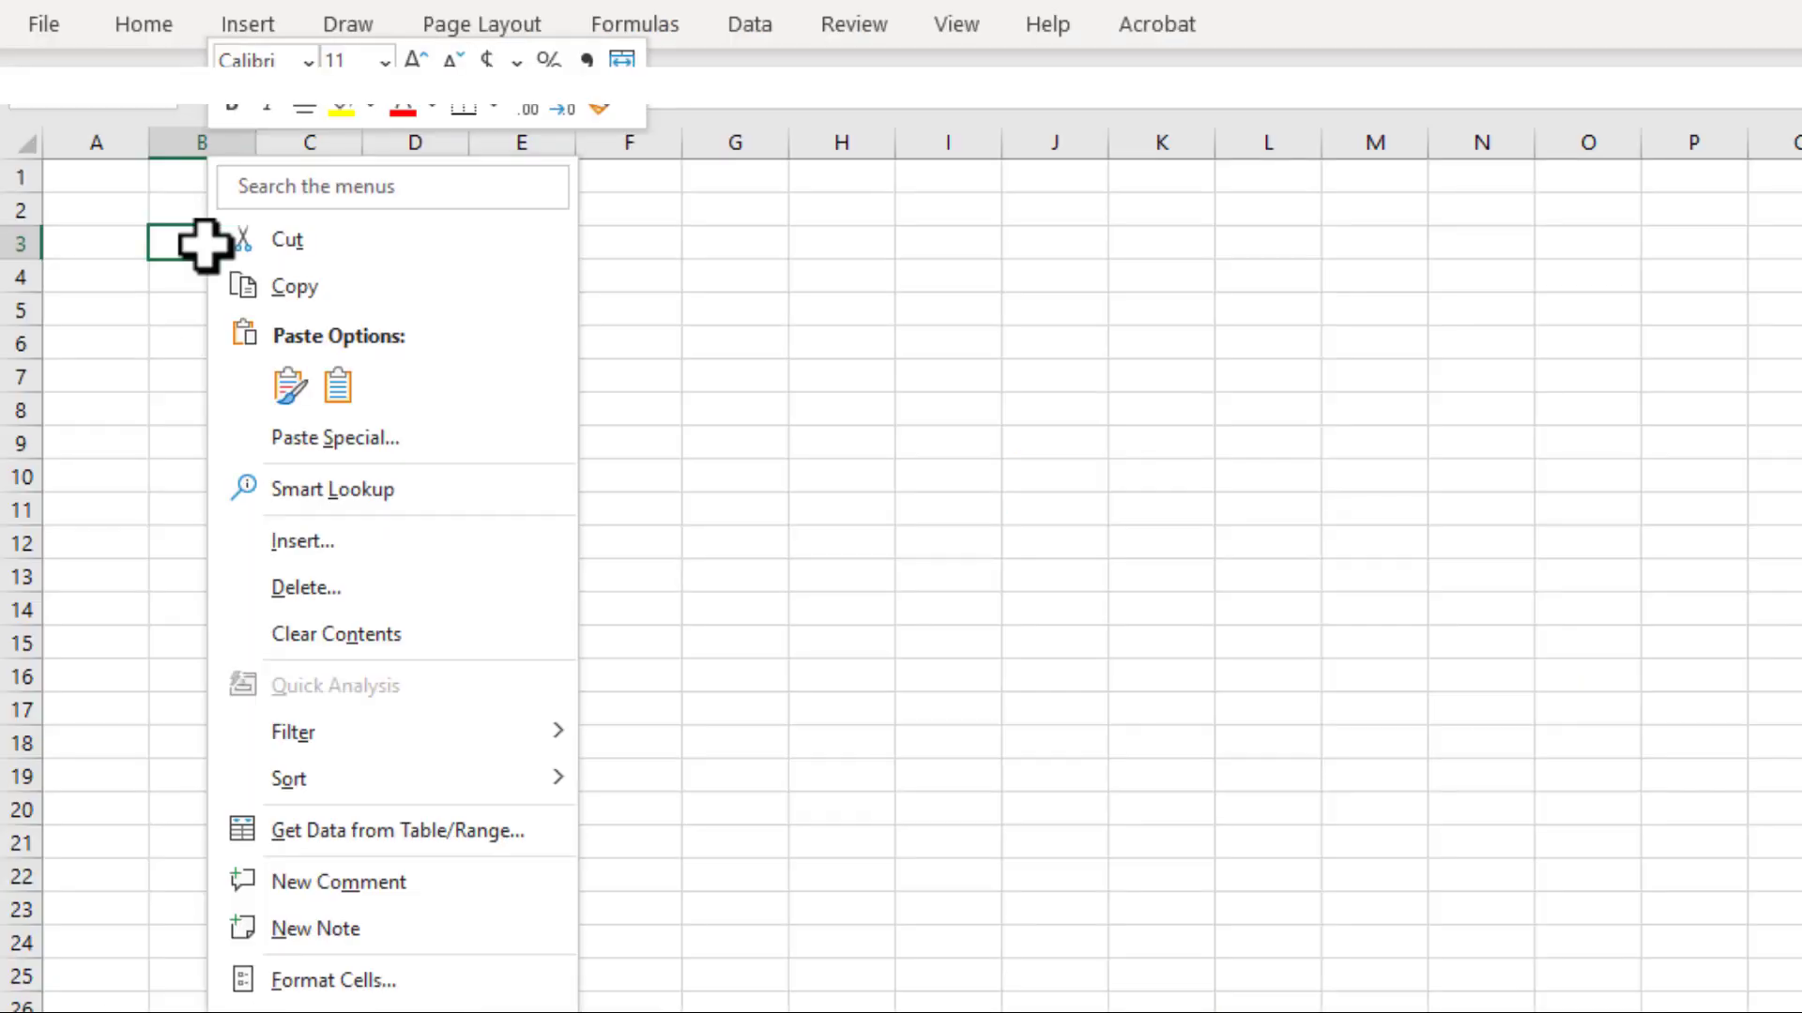
{"action": "left_click", "coordinate": [338, 385]}
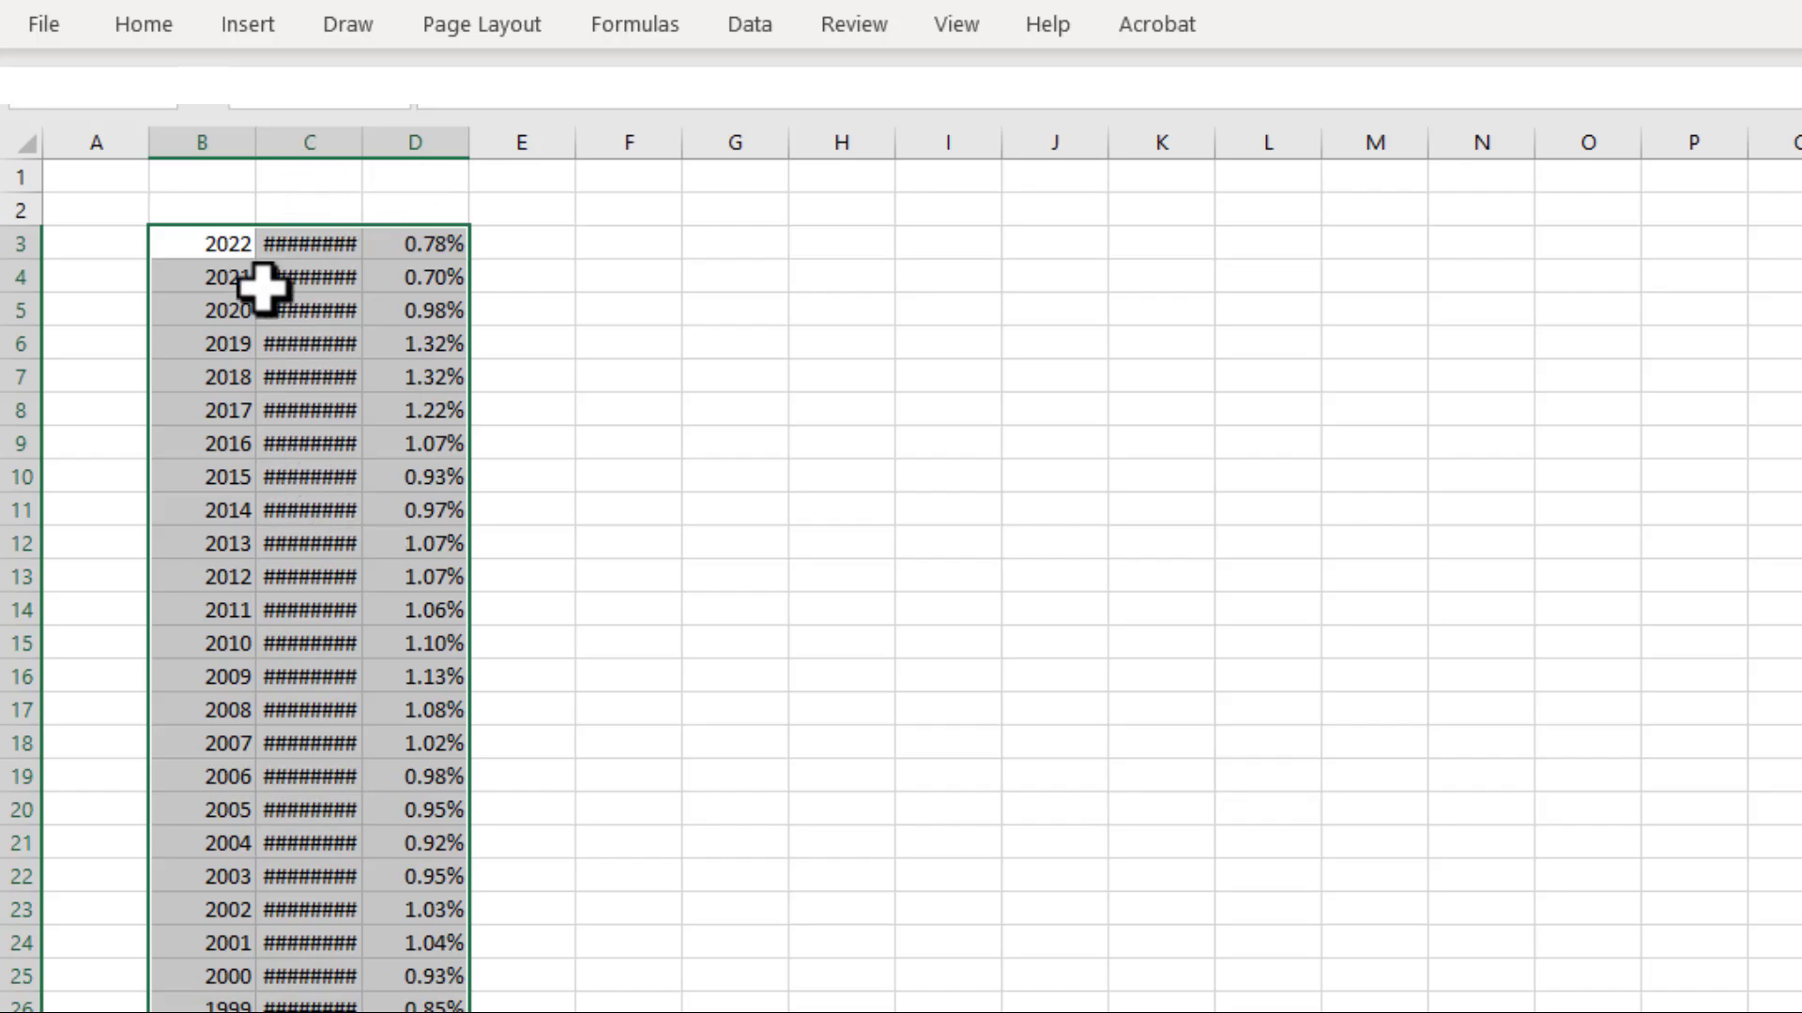
{"action": "left_click_drag", "start_coordinate": [354, 143], "coordinate": [424, 157]}
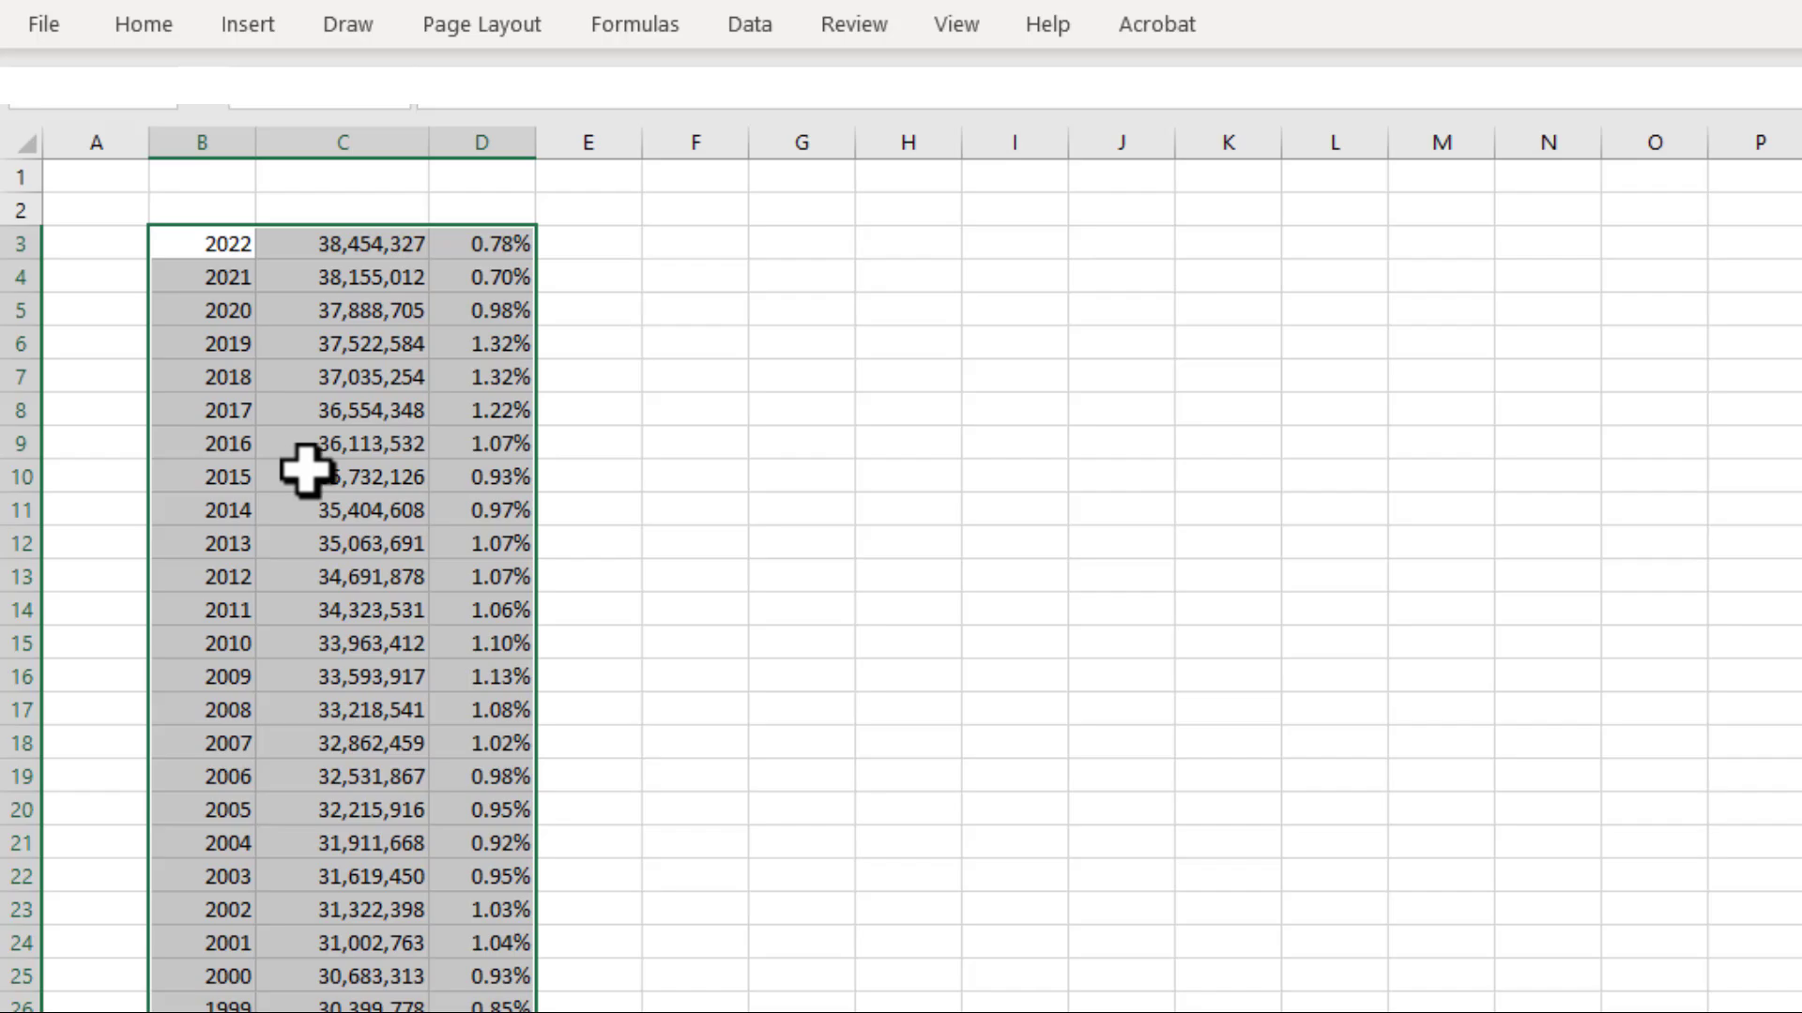
Delete the growth rate column D from the worksheet
{"action": "left_click", "coordinate": [500, 148]}
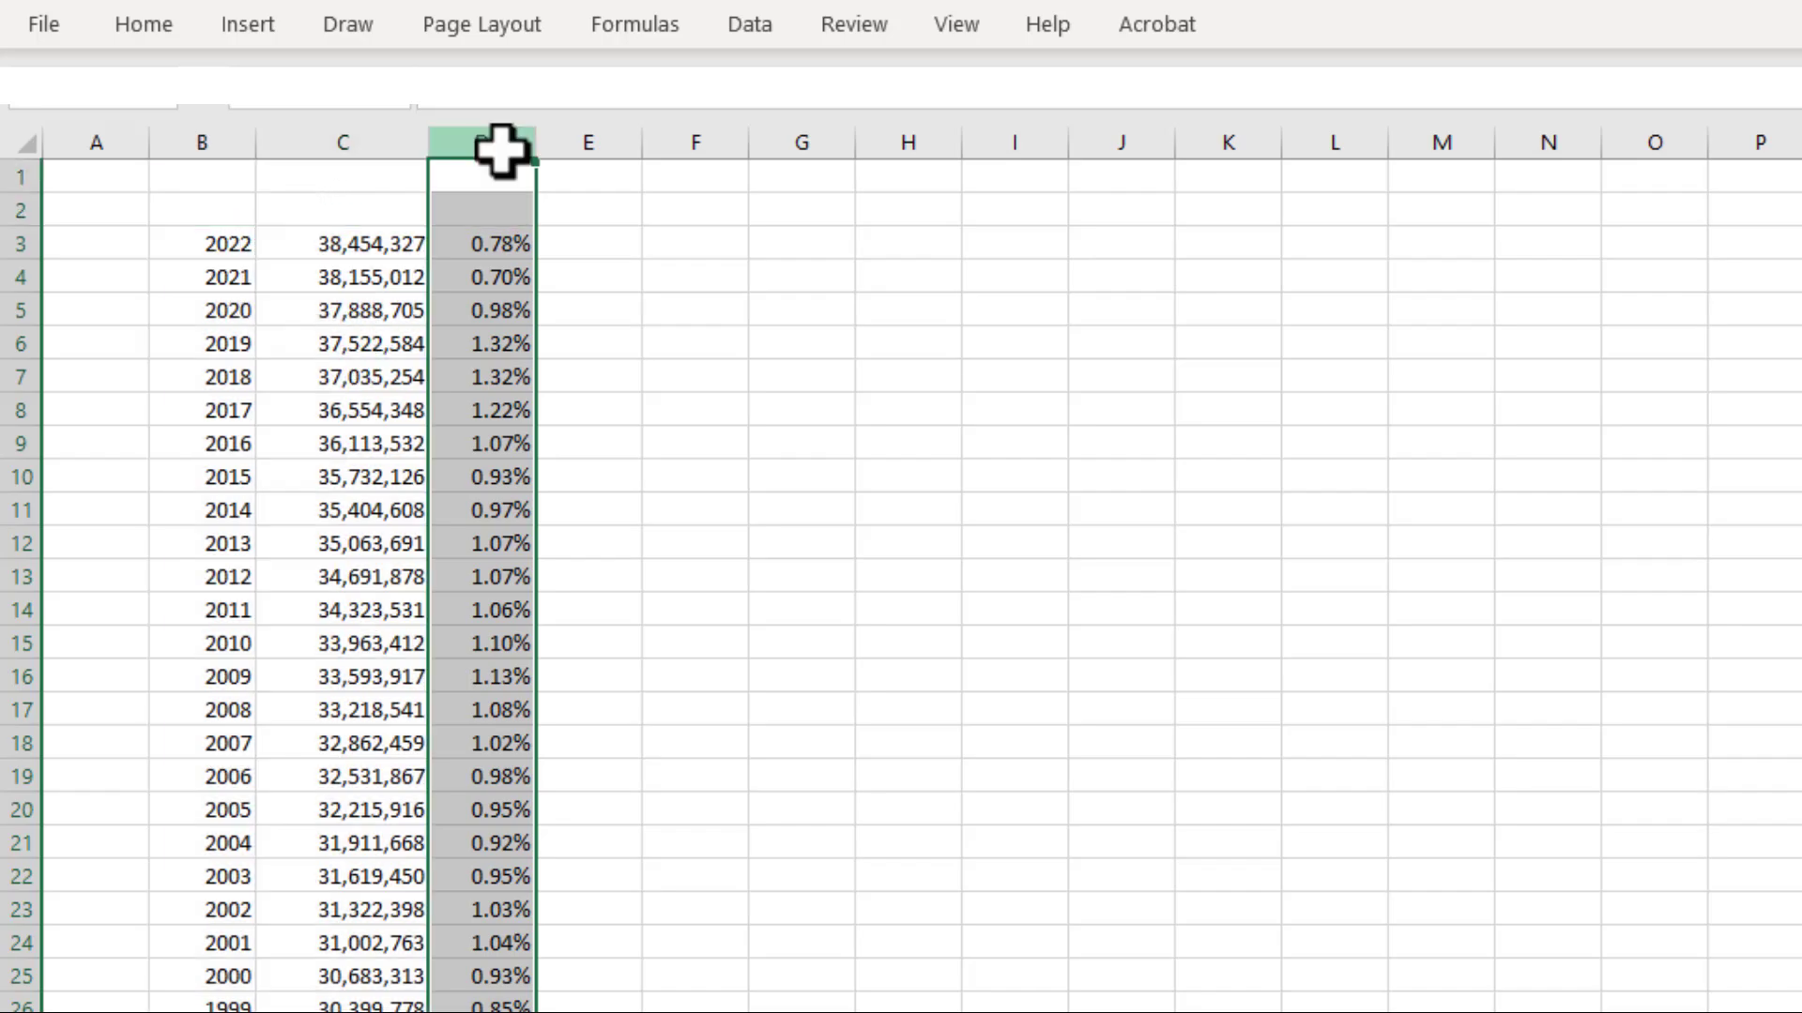
{"action": "right_click", "coordinate": [490, 317]}
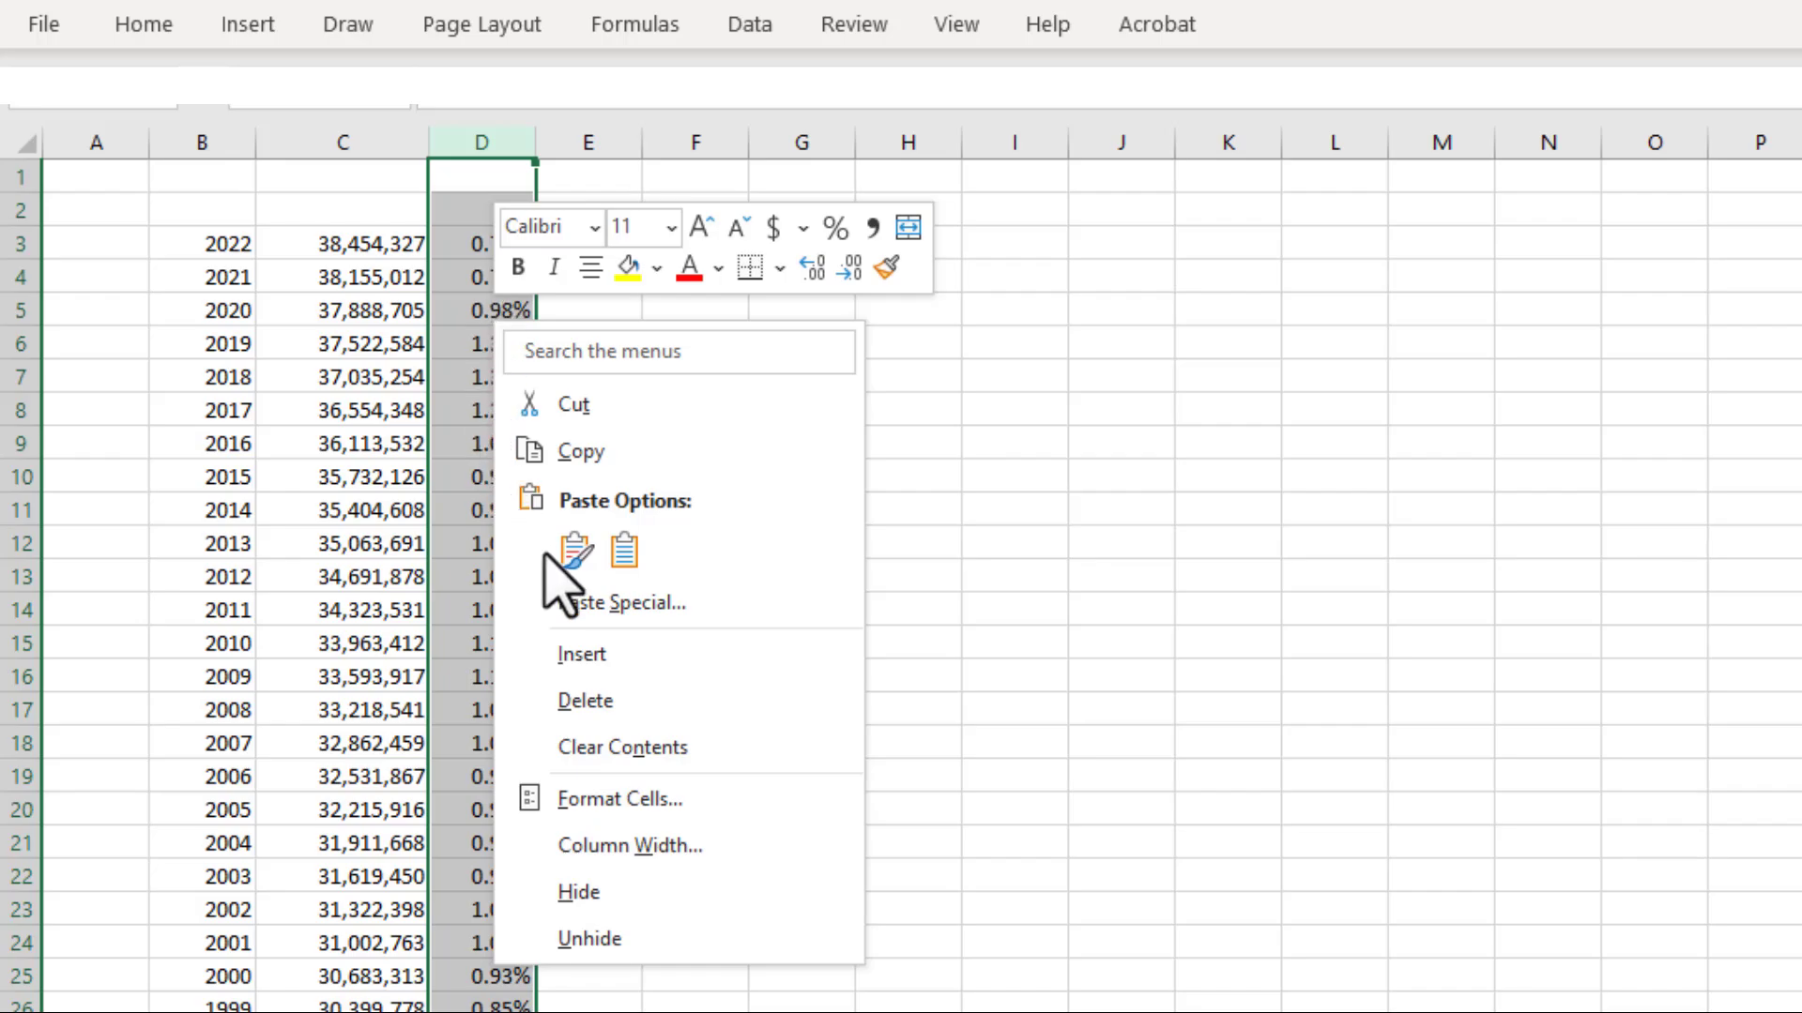
{"action": "left_click", "coordinate": [589, 701]}
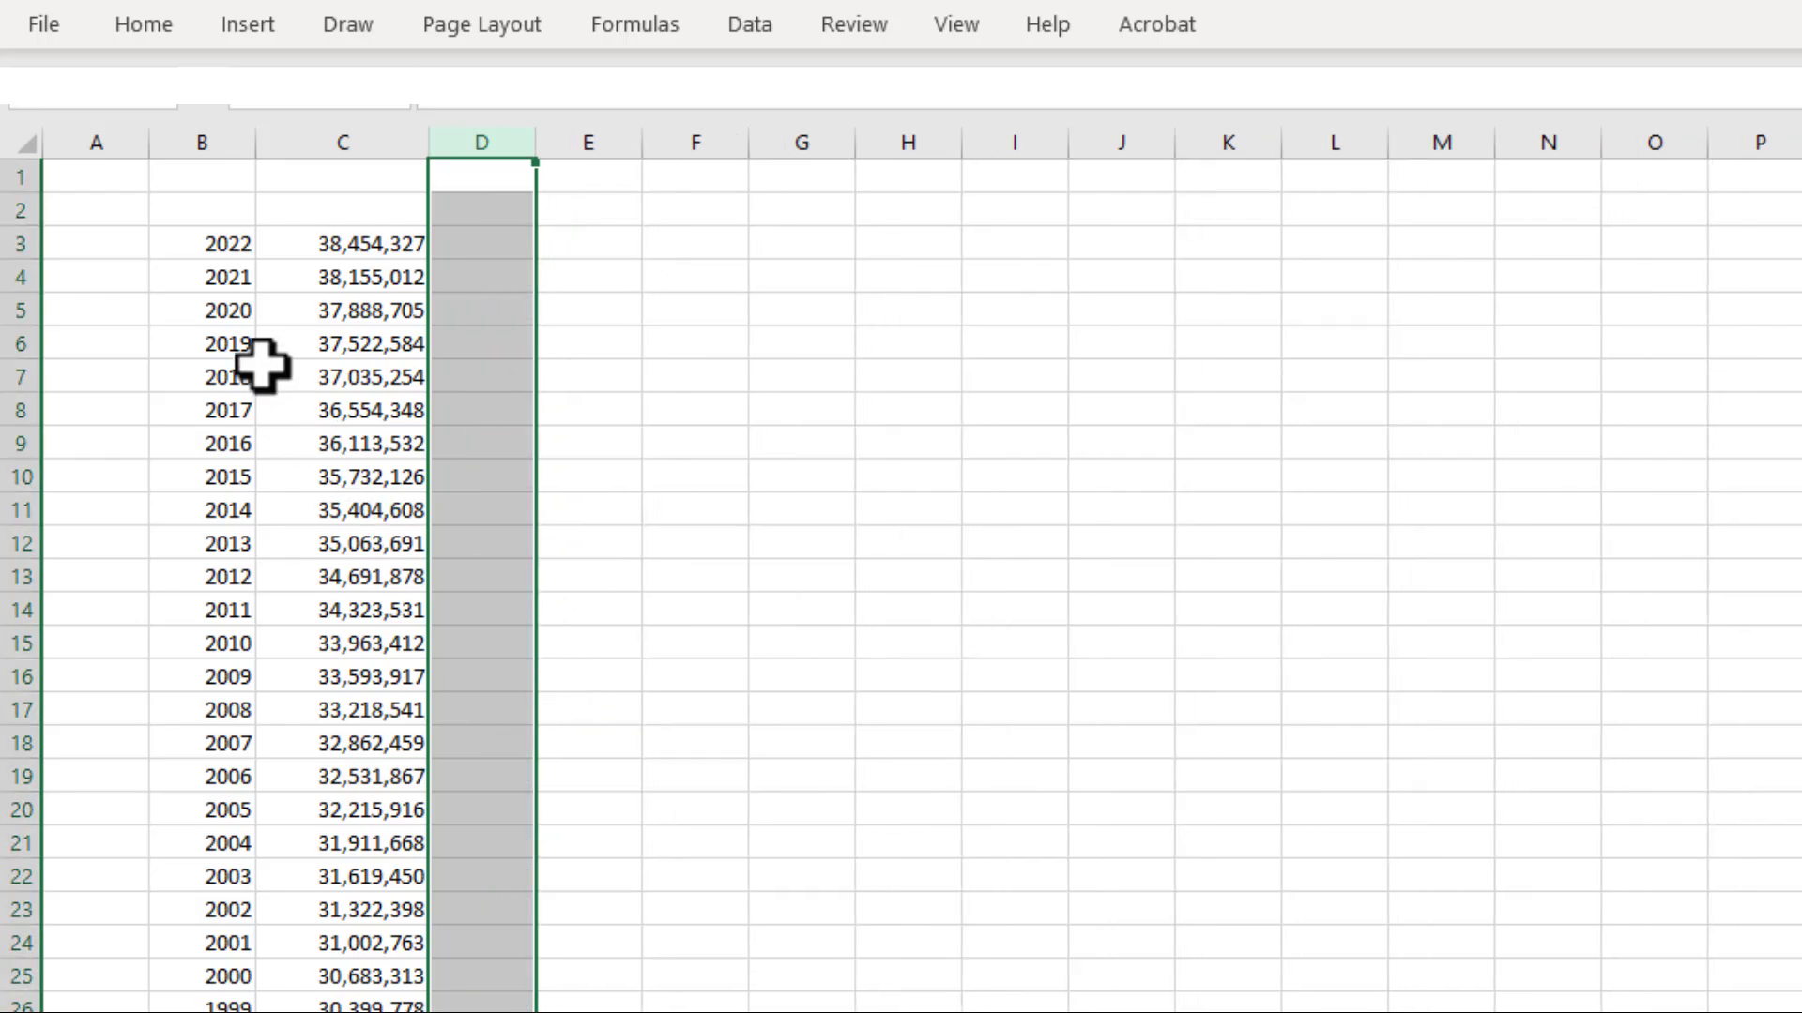
Enter the headers "population" in C2 and "year" in B2 above the pasted data
{"action": "left_click", "coordinate": [333, 212]}
{"action": "type", "text": "population"}
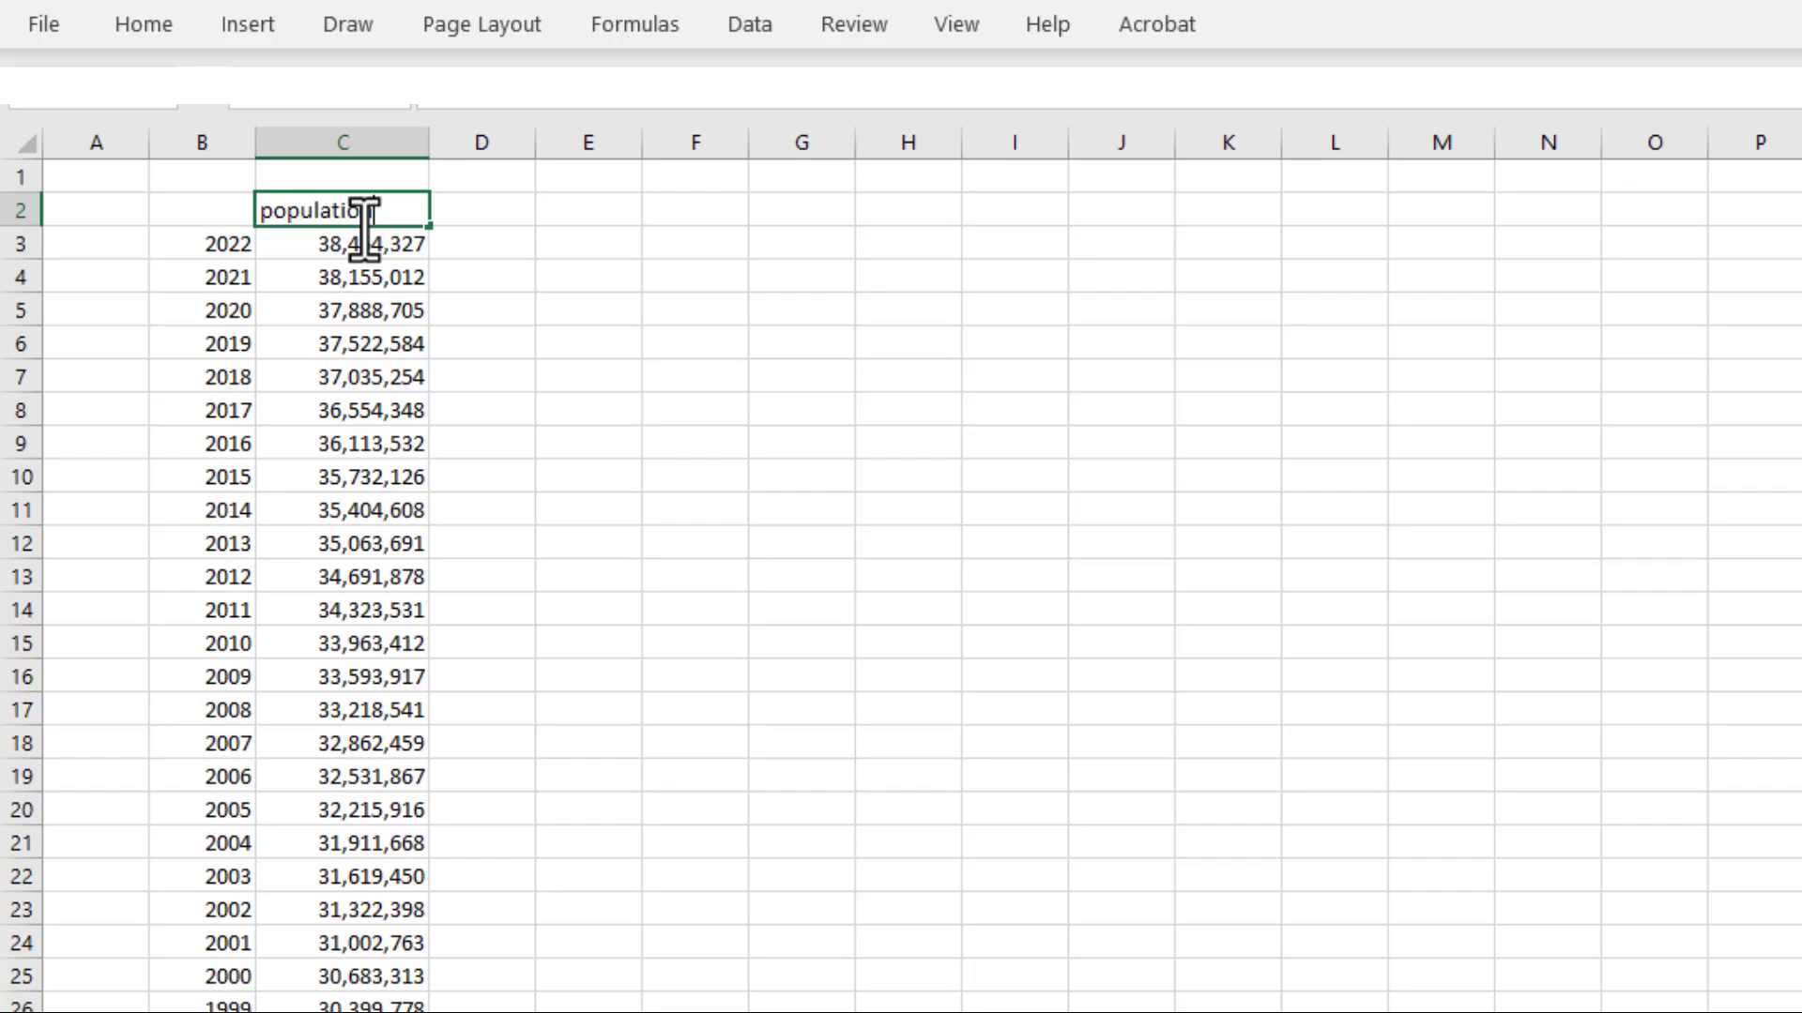
{"action": "key", "text": "Left"}
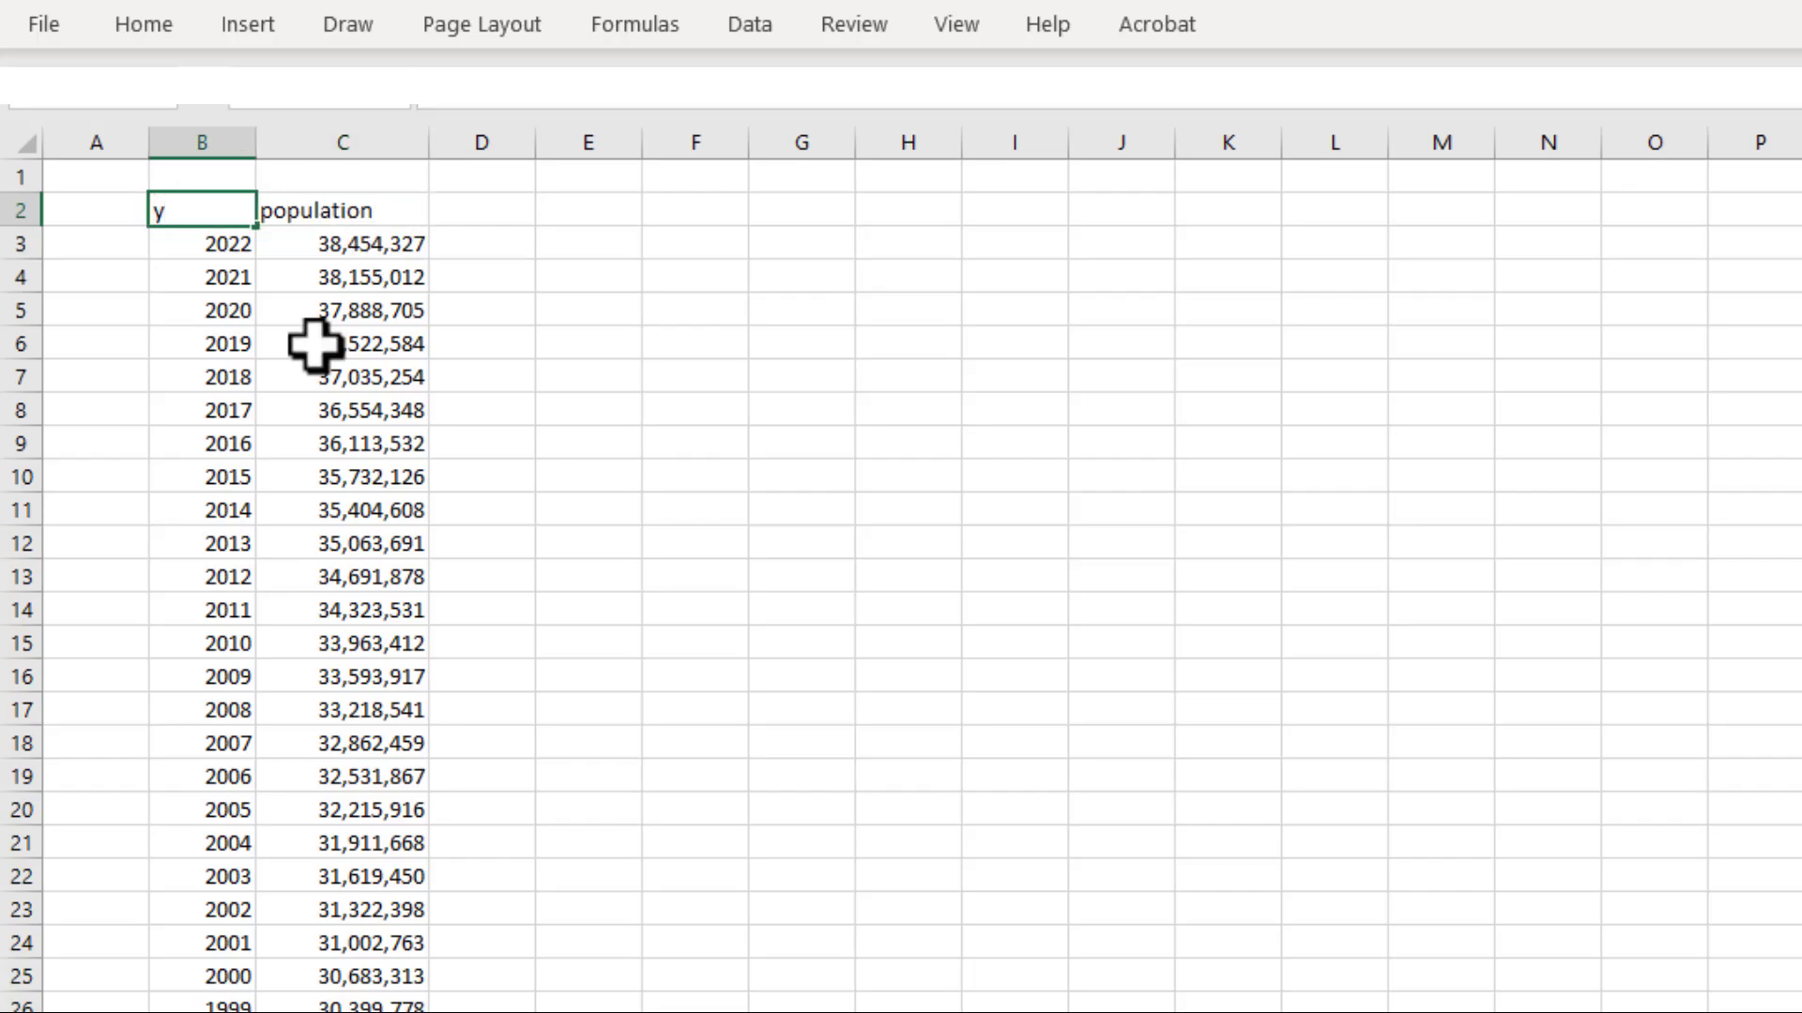
{"action": "type", "text": "yar"}
{"action": "key", "text": "BackSpace"}
{"action": "key", "text": "BackSpace"}
{"action": "type", "text": "ear"}
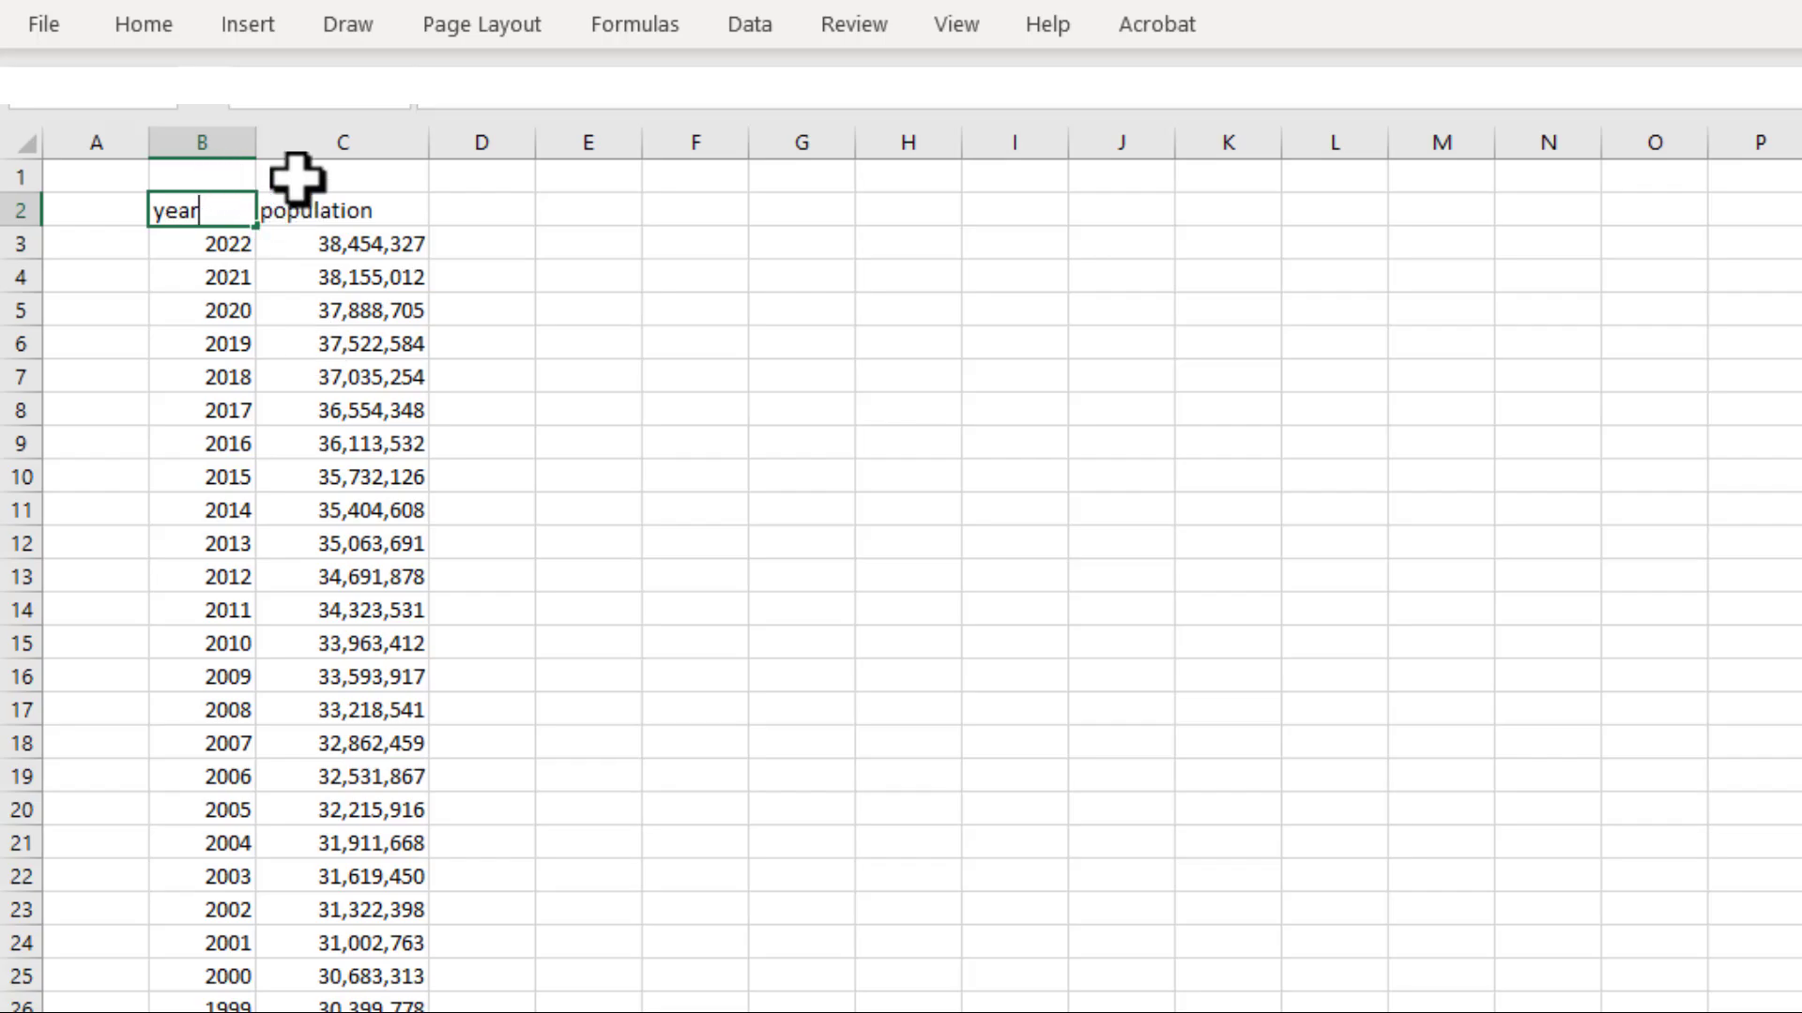
Insert a new column between year and population and give it the header "number" in C2
{"action": "left_click", "coordinate": [311, 141]}
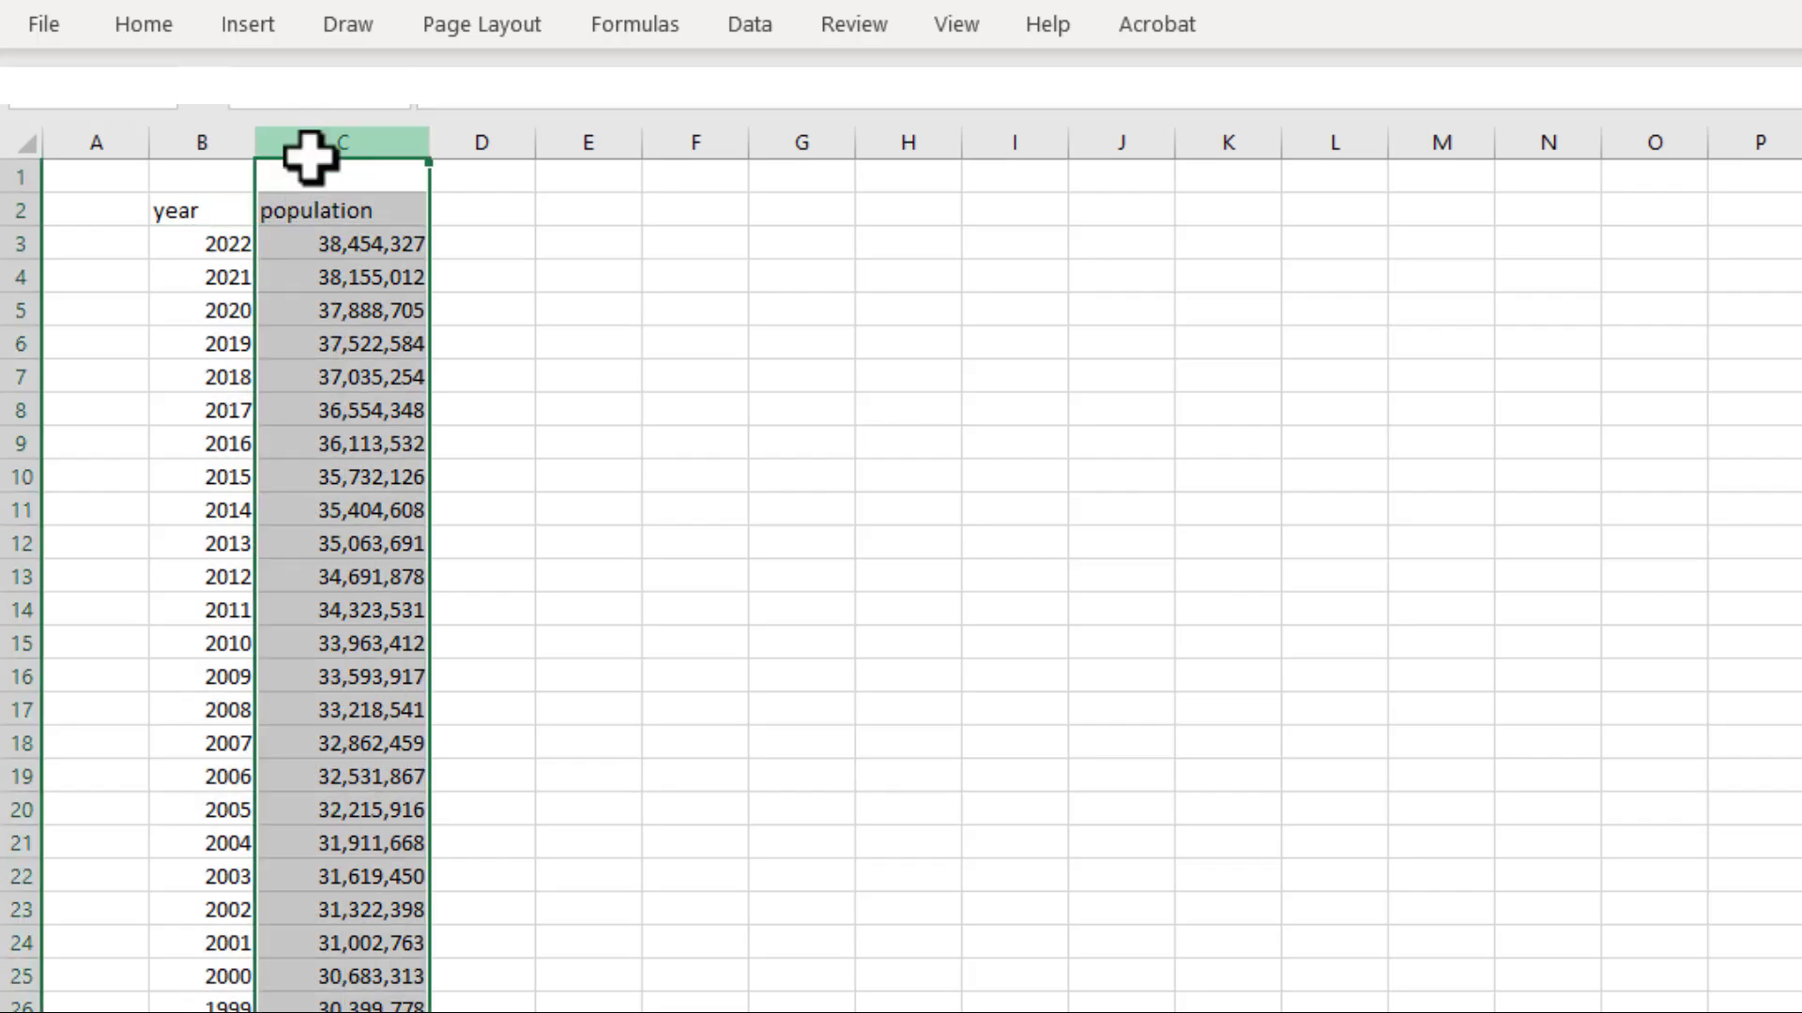
{"action": "right_click", "coordinate": [284, 266]}
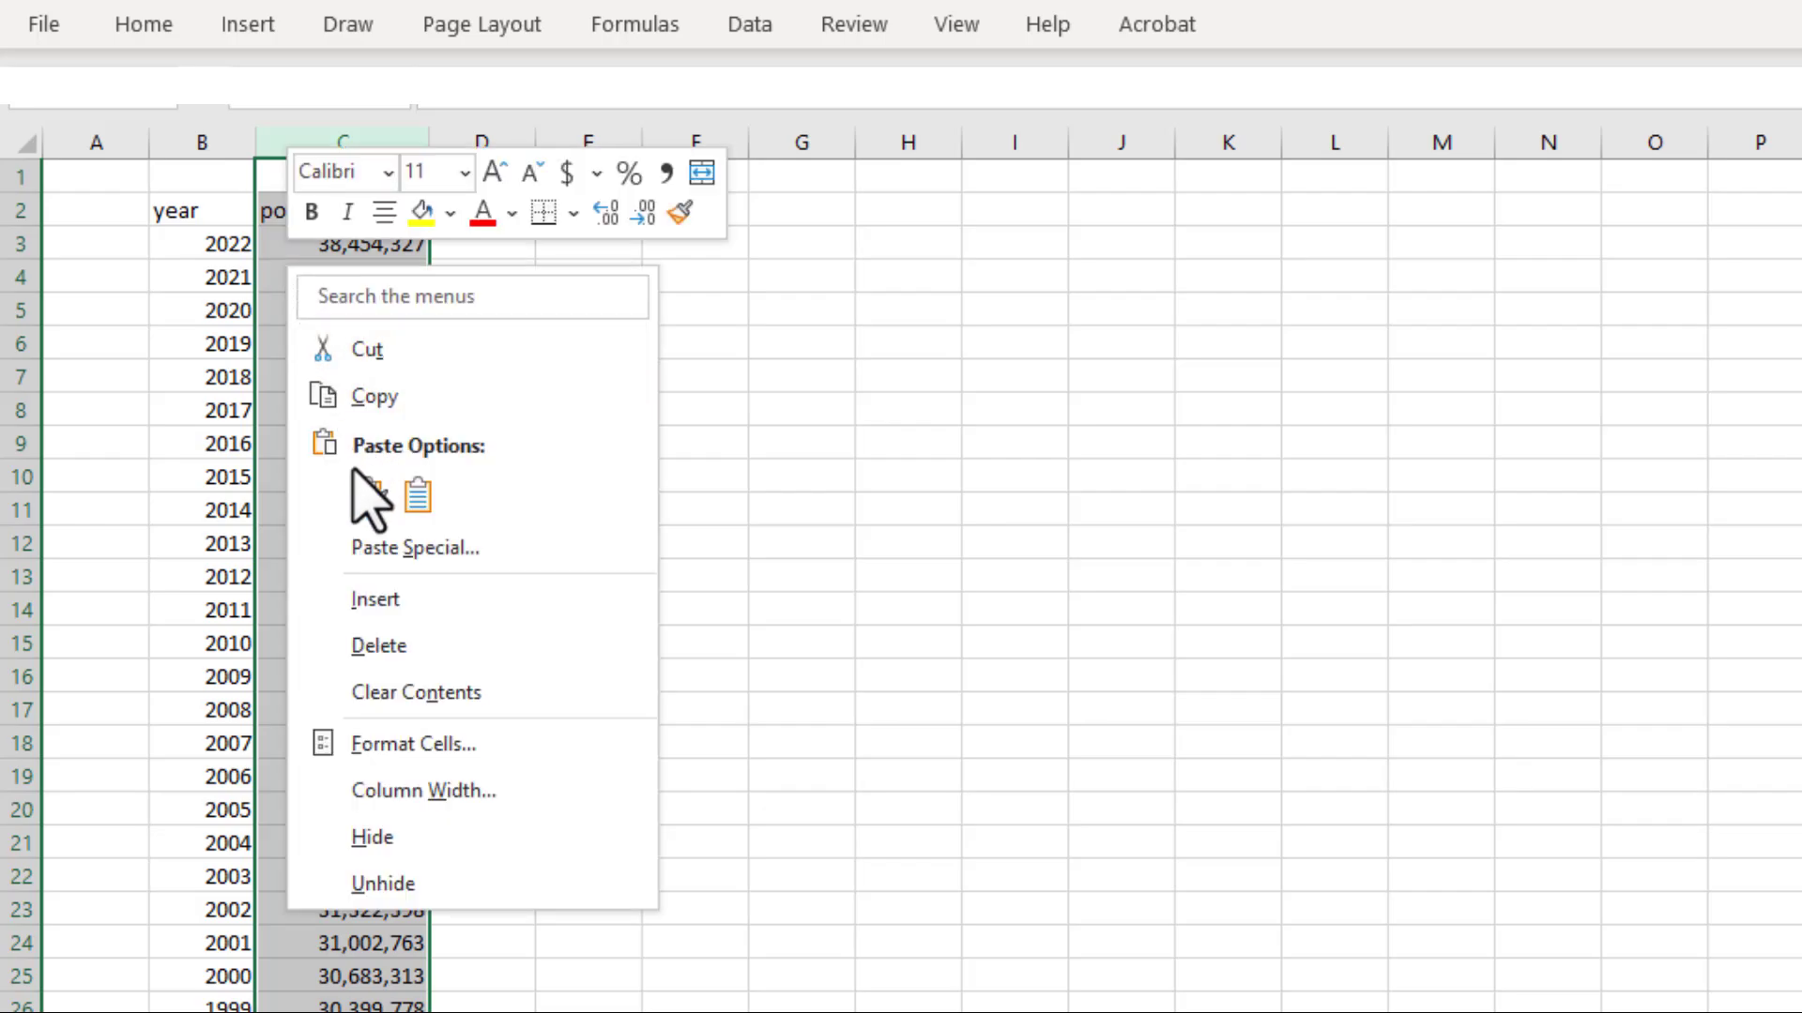
{"action": "left_click", "coordinate": [375, 603]}
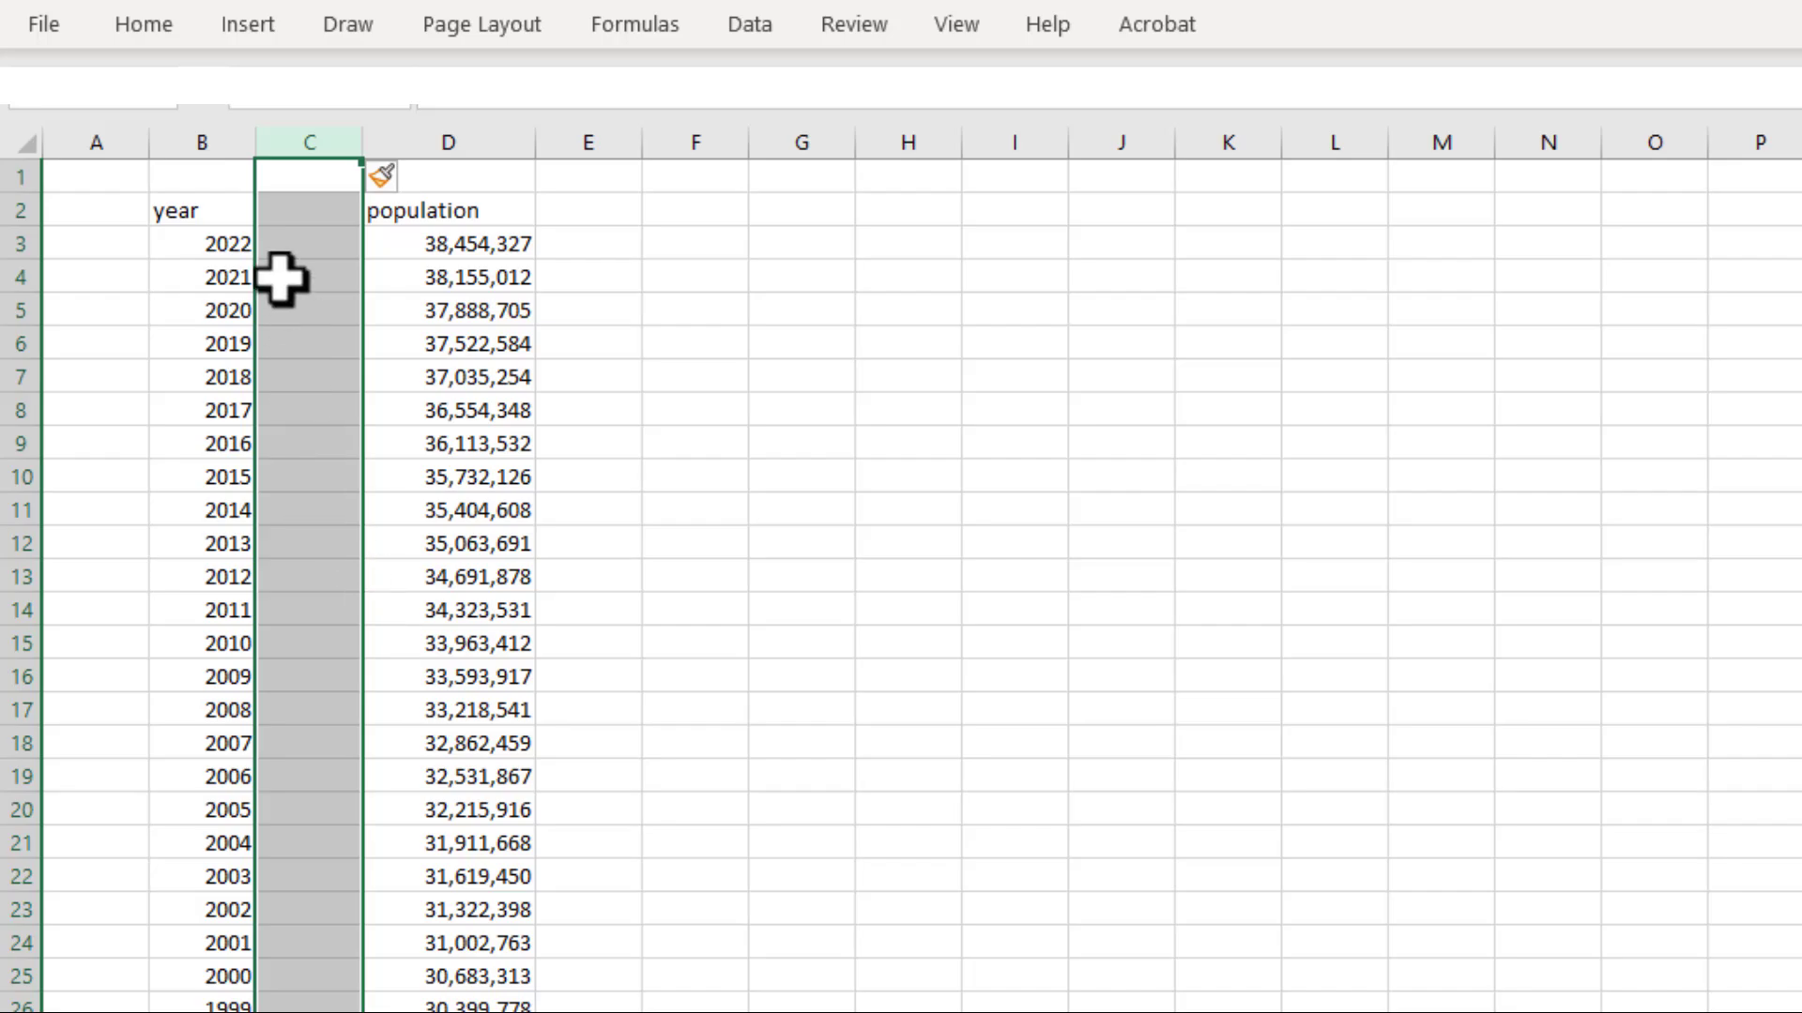
{"action": "left_click", "coordinate": [309, 211]}
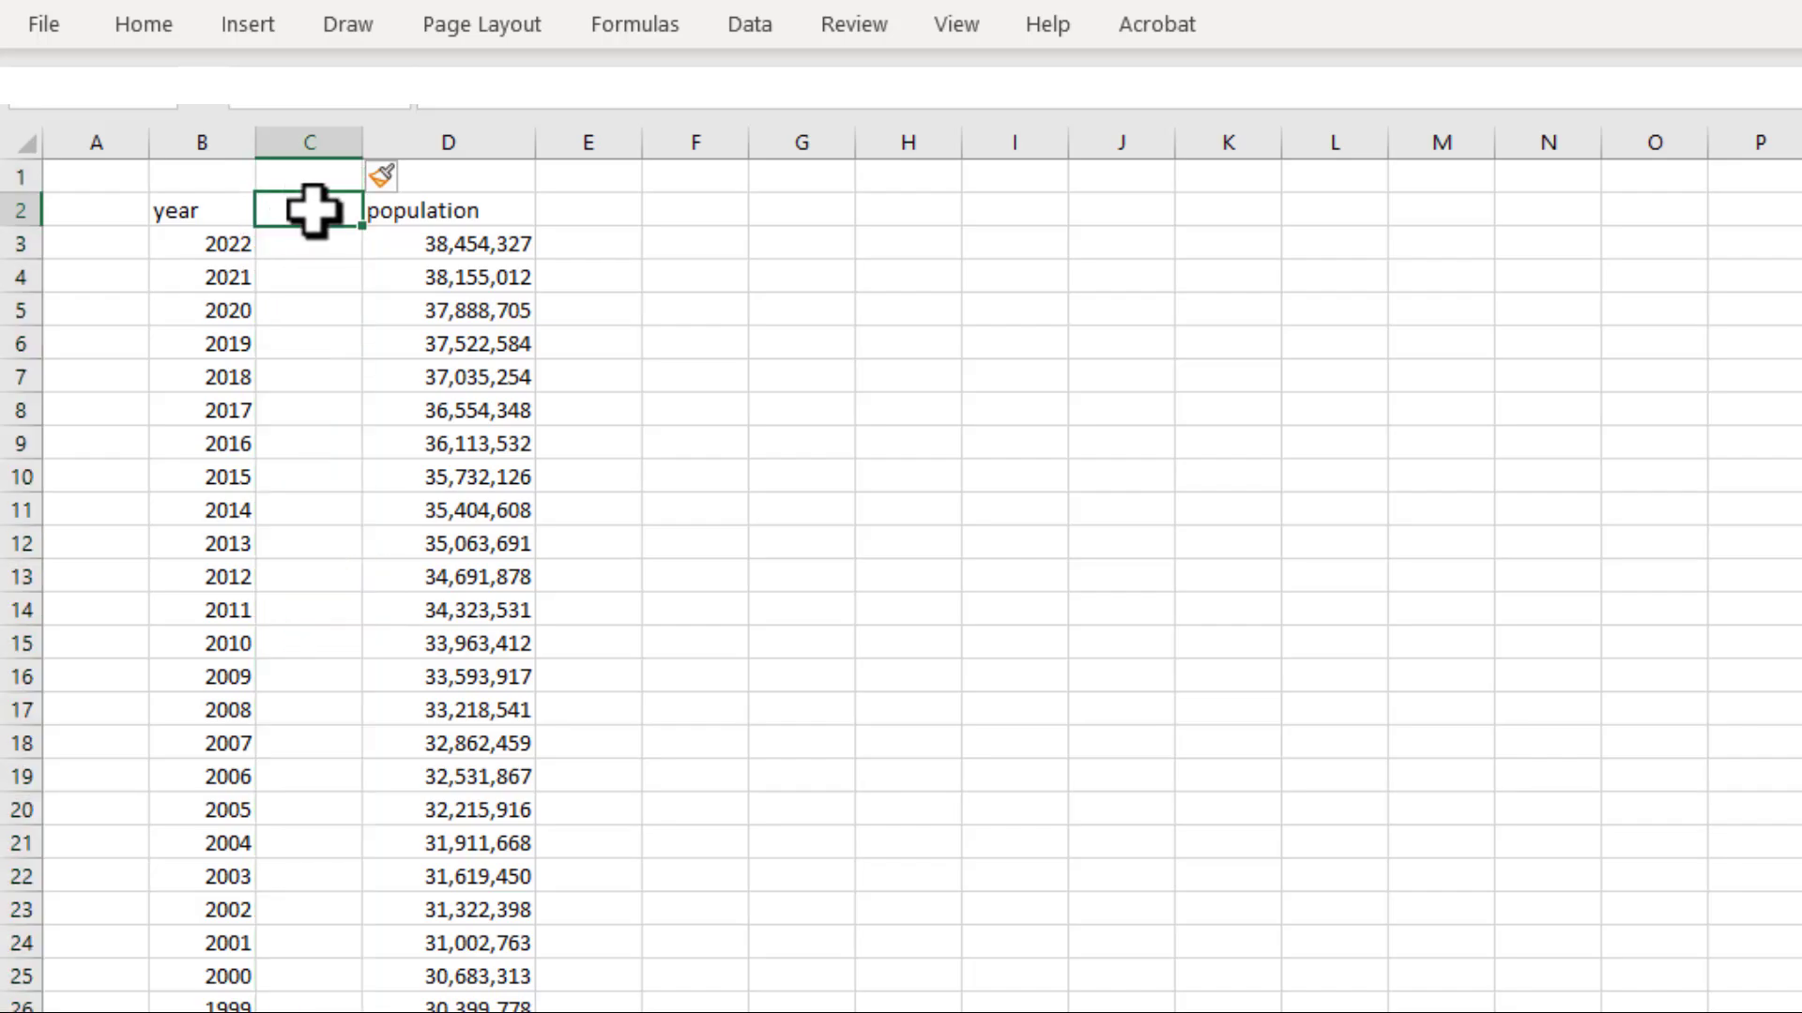
{"action": "type", "text": "number"}
{"action": "left_click", "coordinate": [588, 343]}
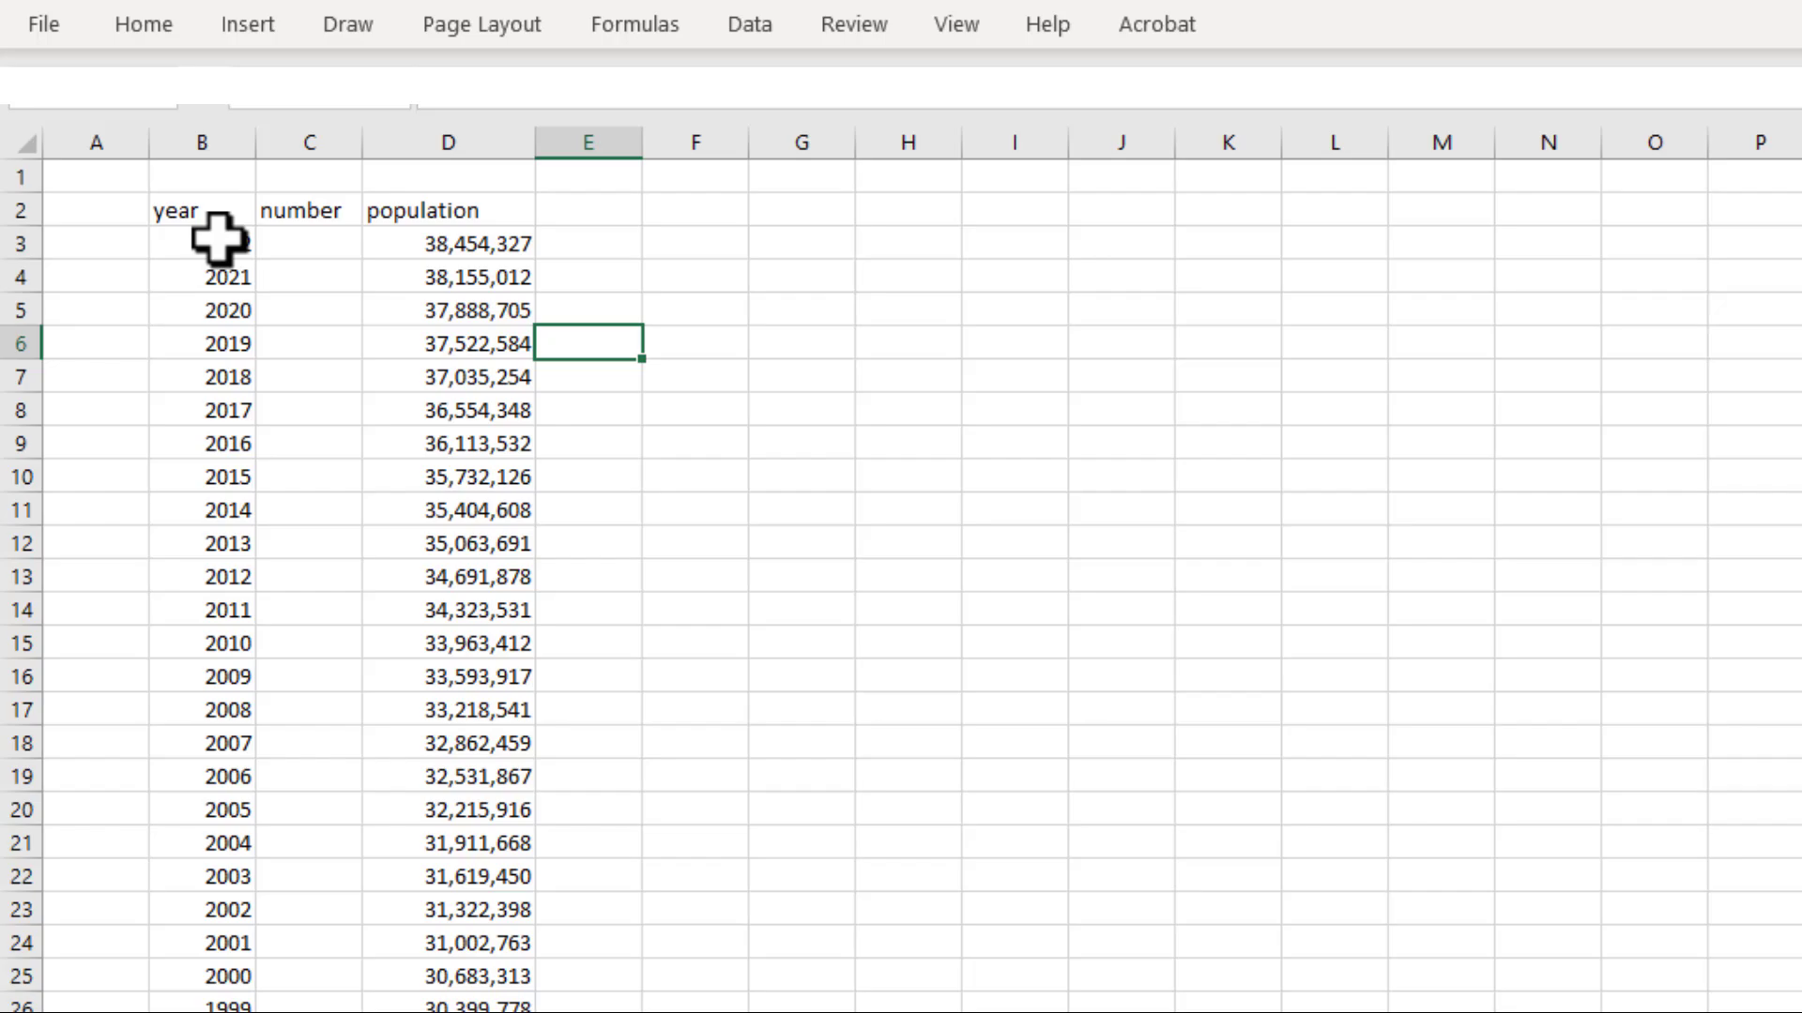
Enter 29 in C3 and 28 in C4 as the start of a descending number series
{"action": "left_click", "coordinate": [301, 247]}
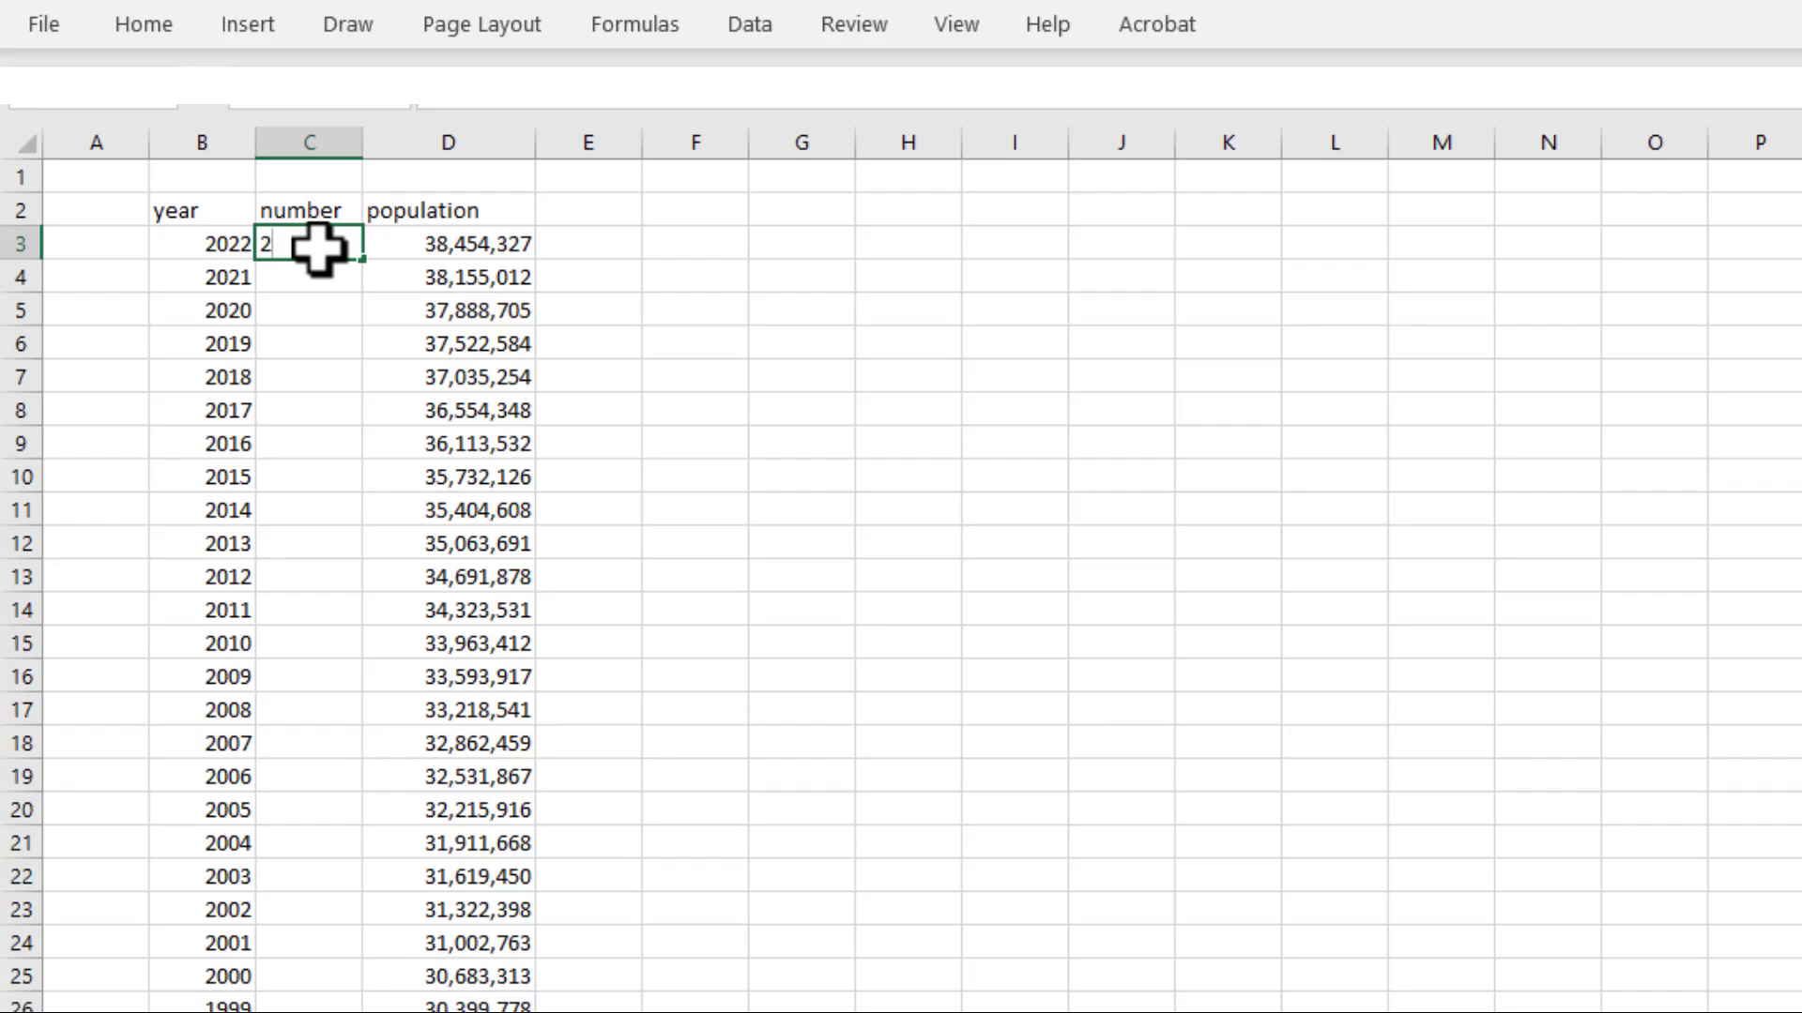
{"action": "type", "text": "29"}
{"action": "key", "text": "Return"}
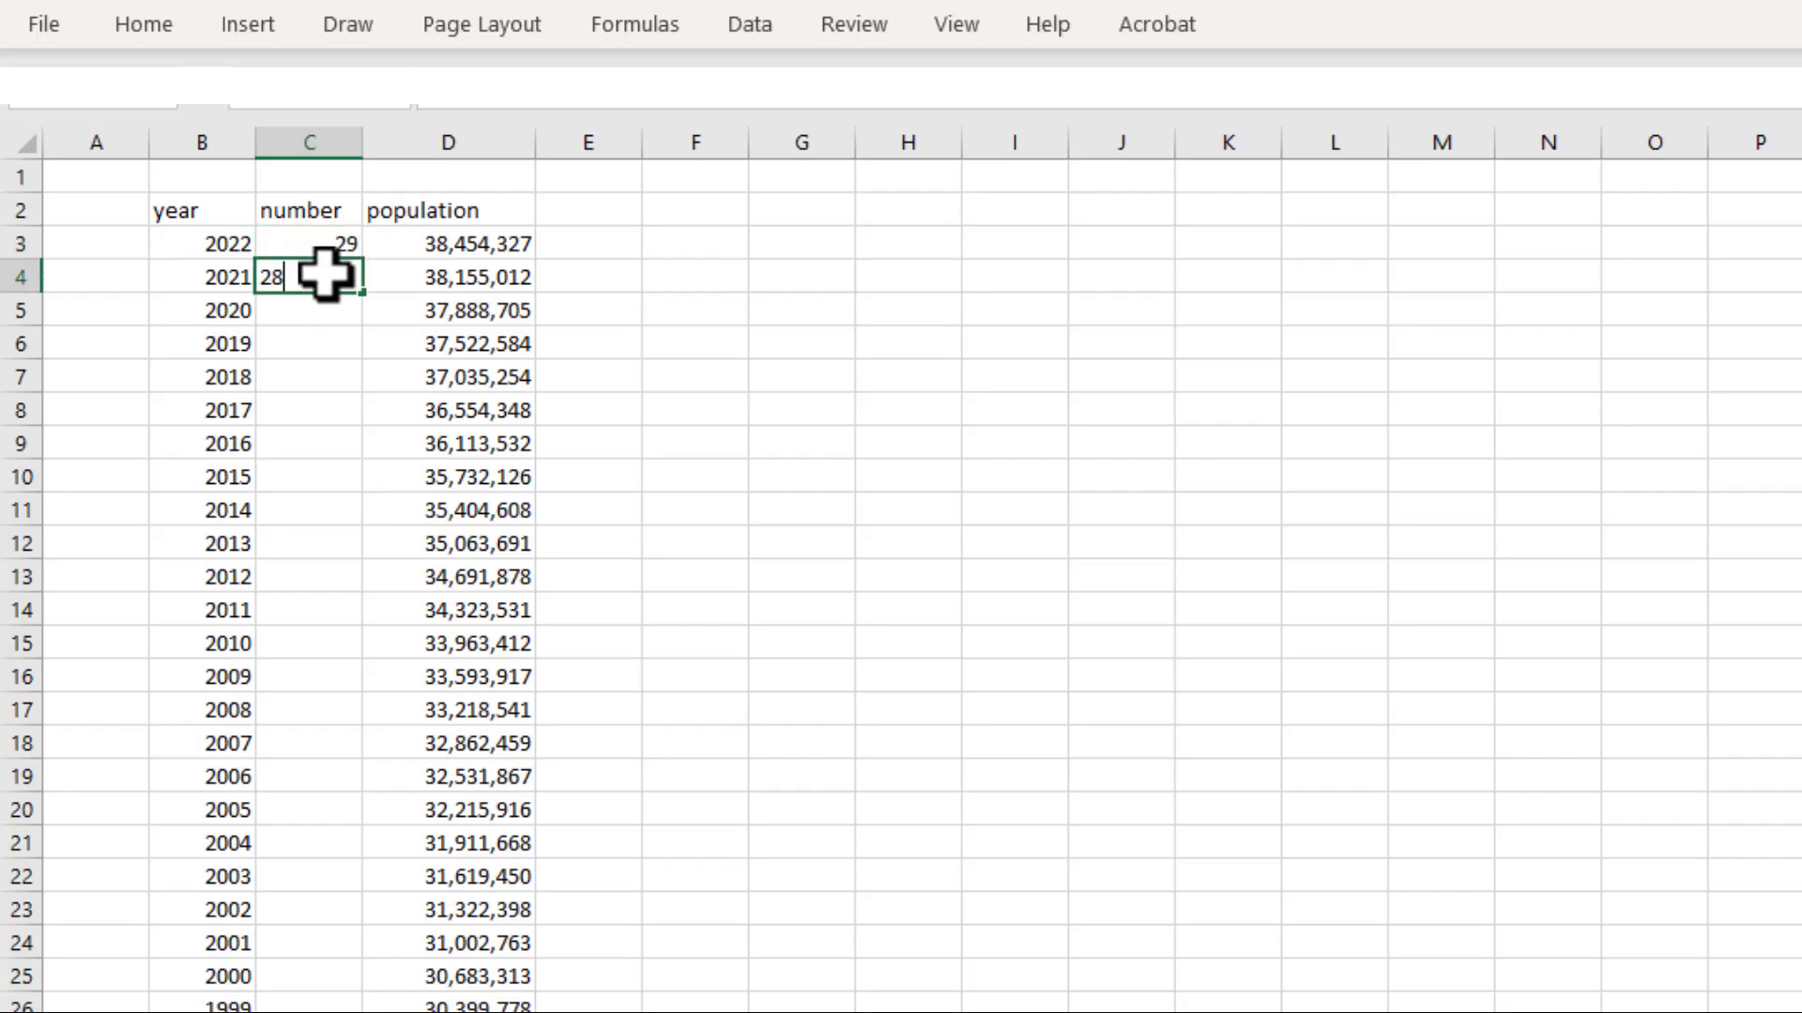
{"action": "type", "text": "28"}
{"action": "key", "text": "Return"}
Extend the descending series from C3:C4 down to C32, so the numbers run to 0 beside 1993
{"action": "left_click", "coordinate": [328, 246]}
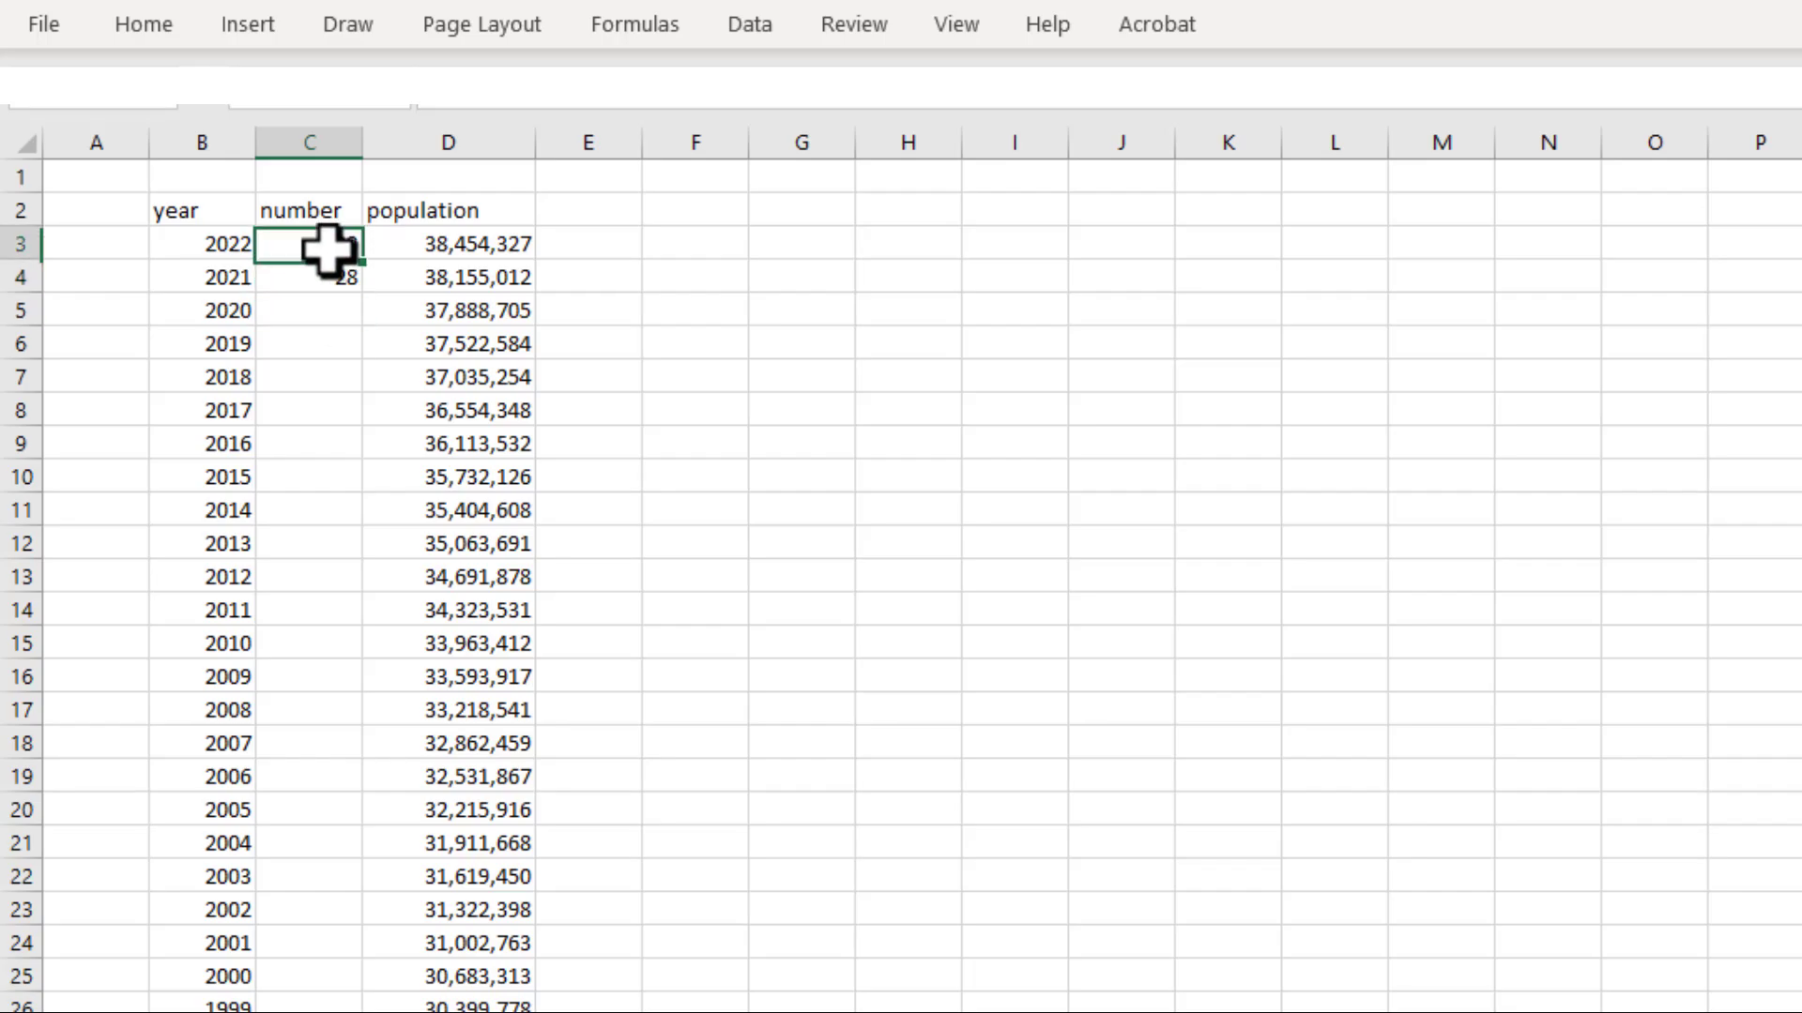
{"action": "left_click_drag", "start_coordinate": [329, 246], "coordinate": [329, 287]}
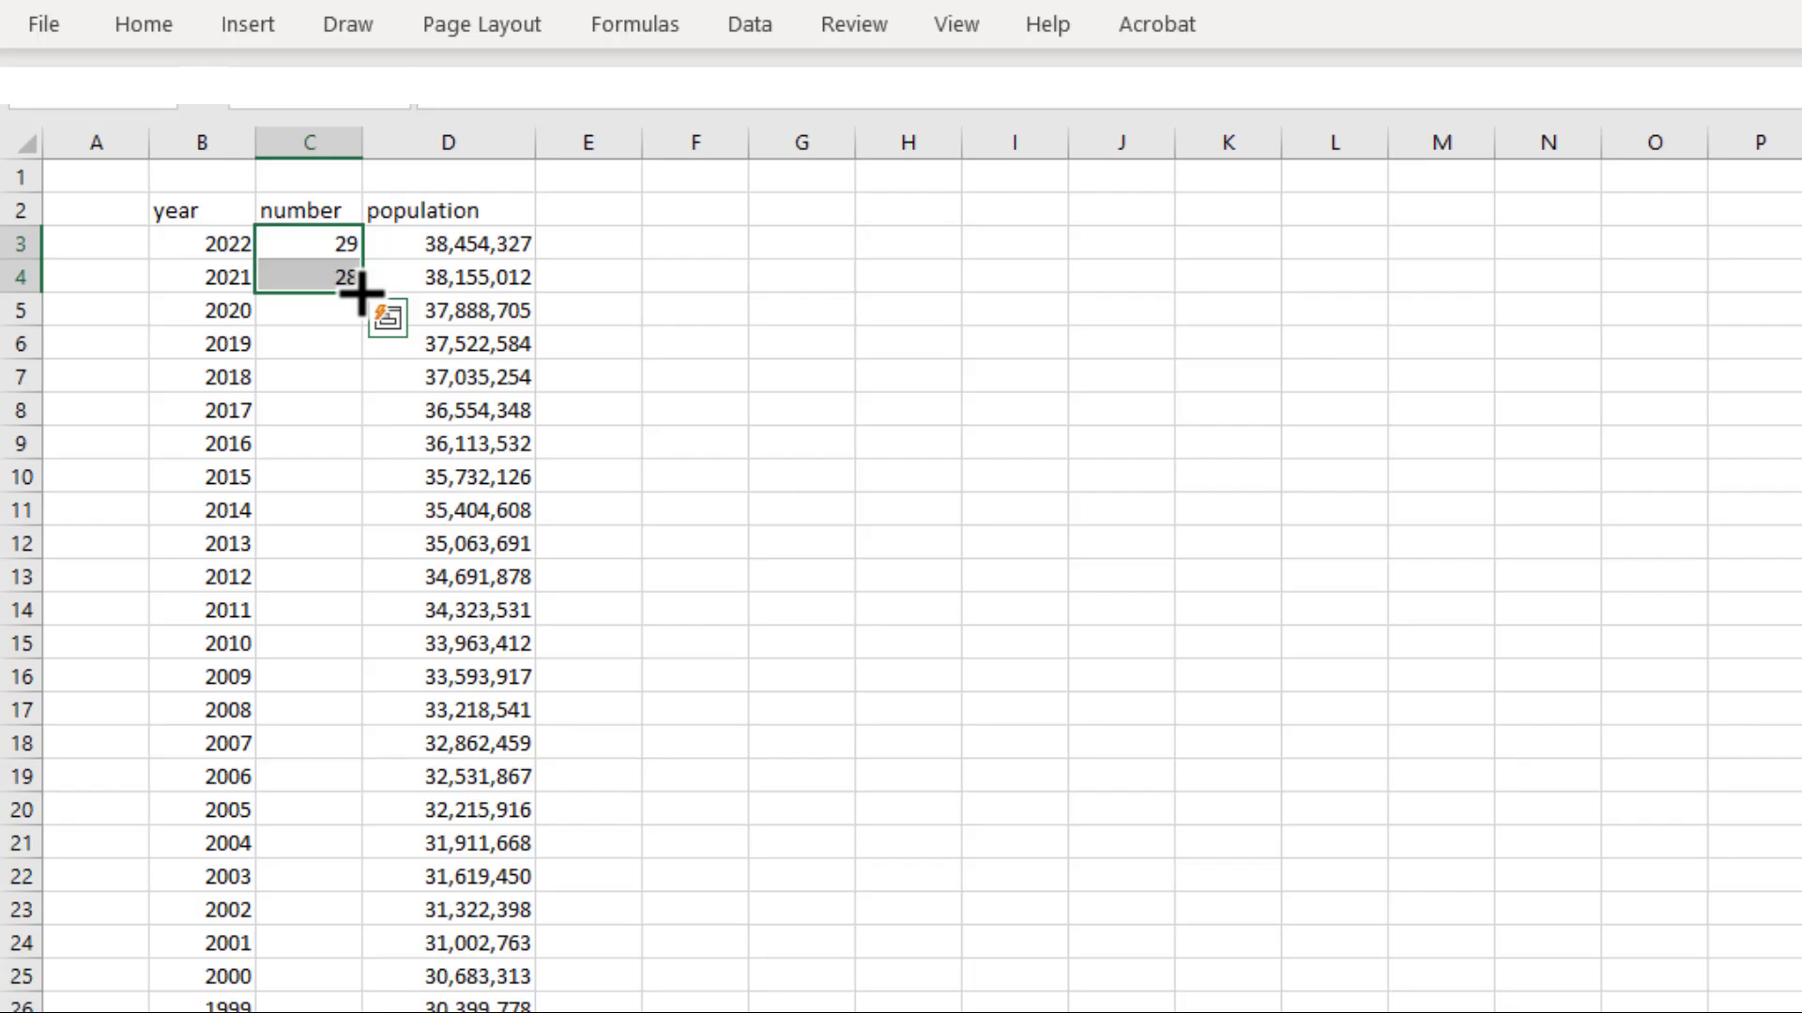
{"action": "mouse_move", "coordinate": [362, 294]}
{"action": "left_mouse_down"}
{"action": "mouse_move", "coordinate": [356, 1012]}
{"action": "mouse_move", "coordinate": [342, 965]}
{"action": "mouse_move", "coordinate": [341, 990]}
{"action": "left_mouse_up"}
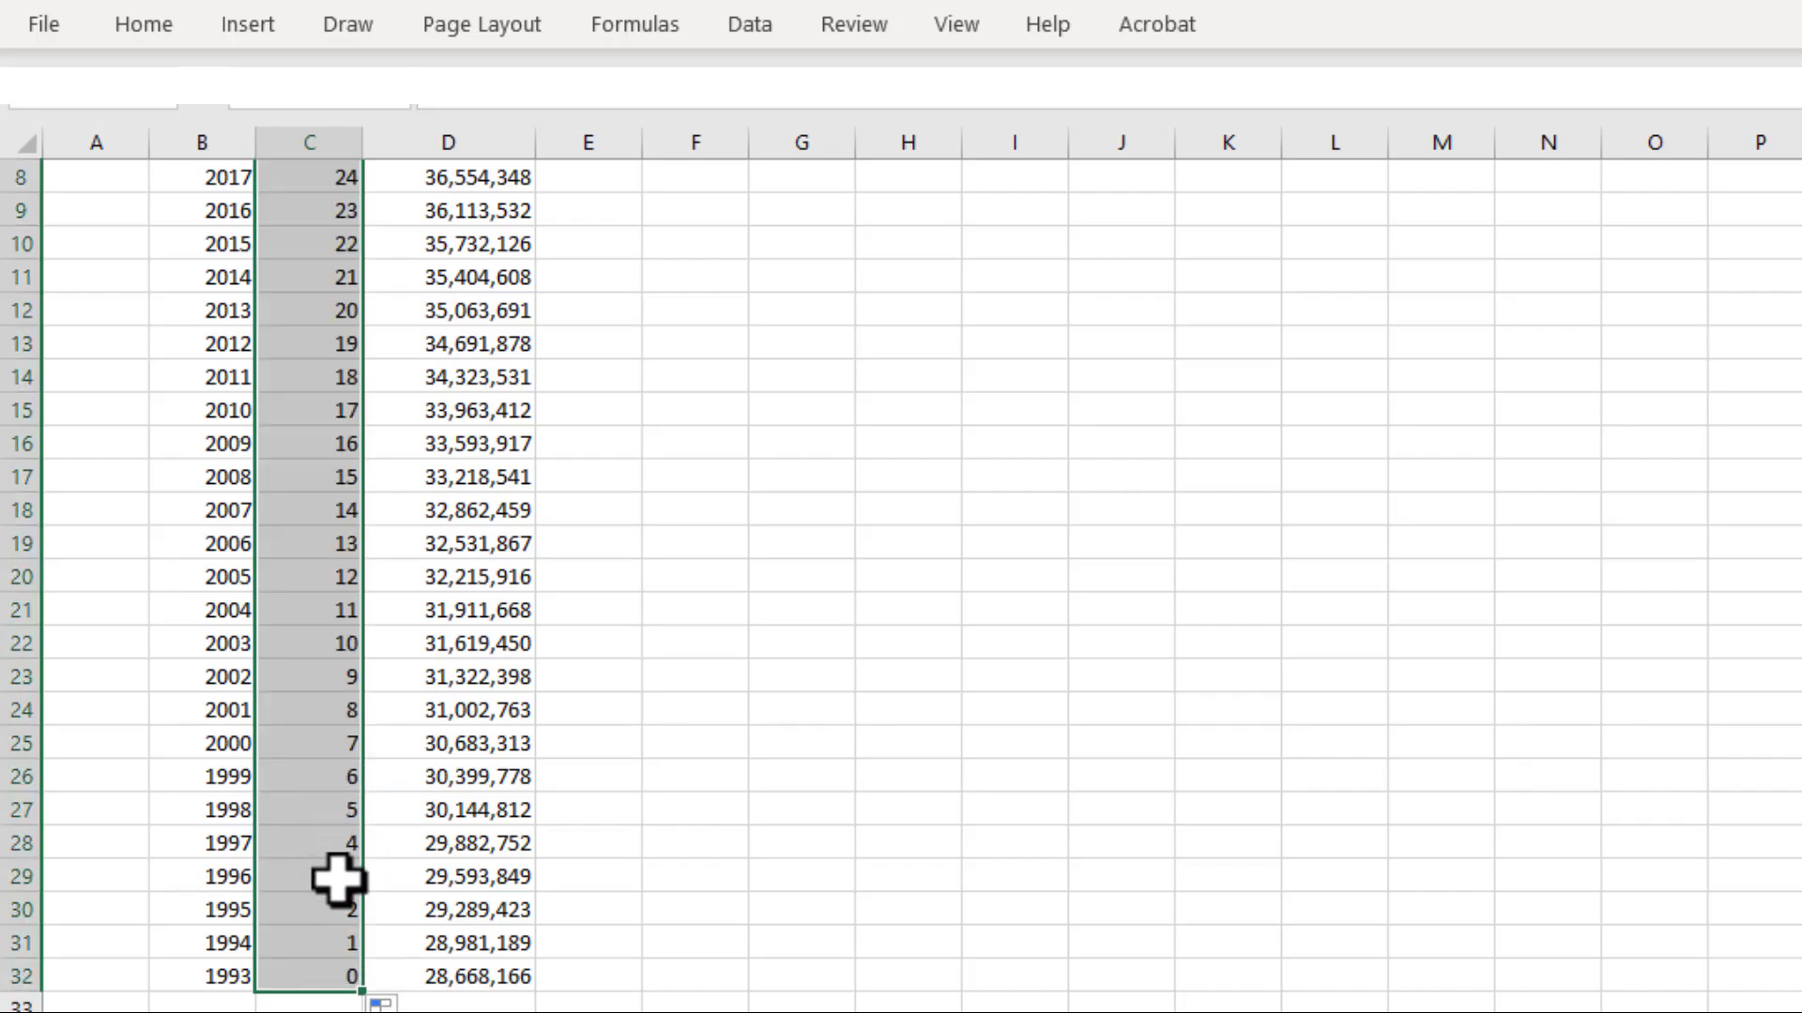
{"action": "left_click", "coordinate": [612, 608]}
{"action": "scroll", "coordinate": [615, 570], "scroll_direction": "up", "scroll_amount": 2}
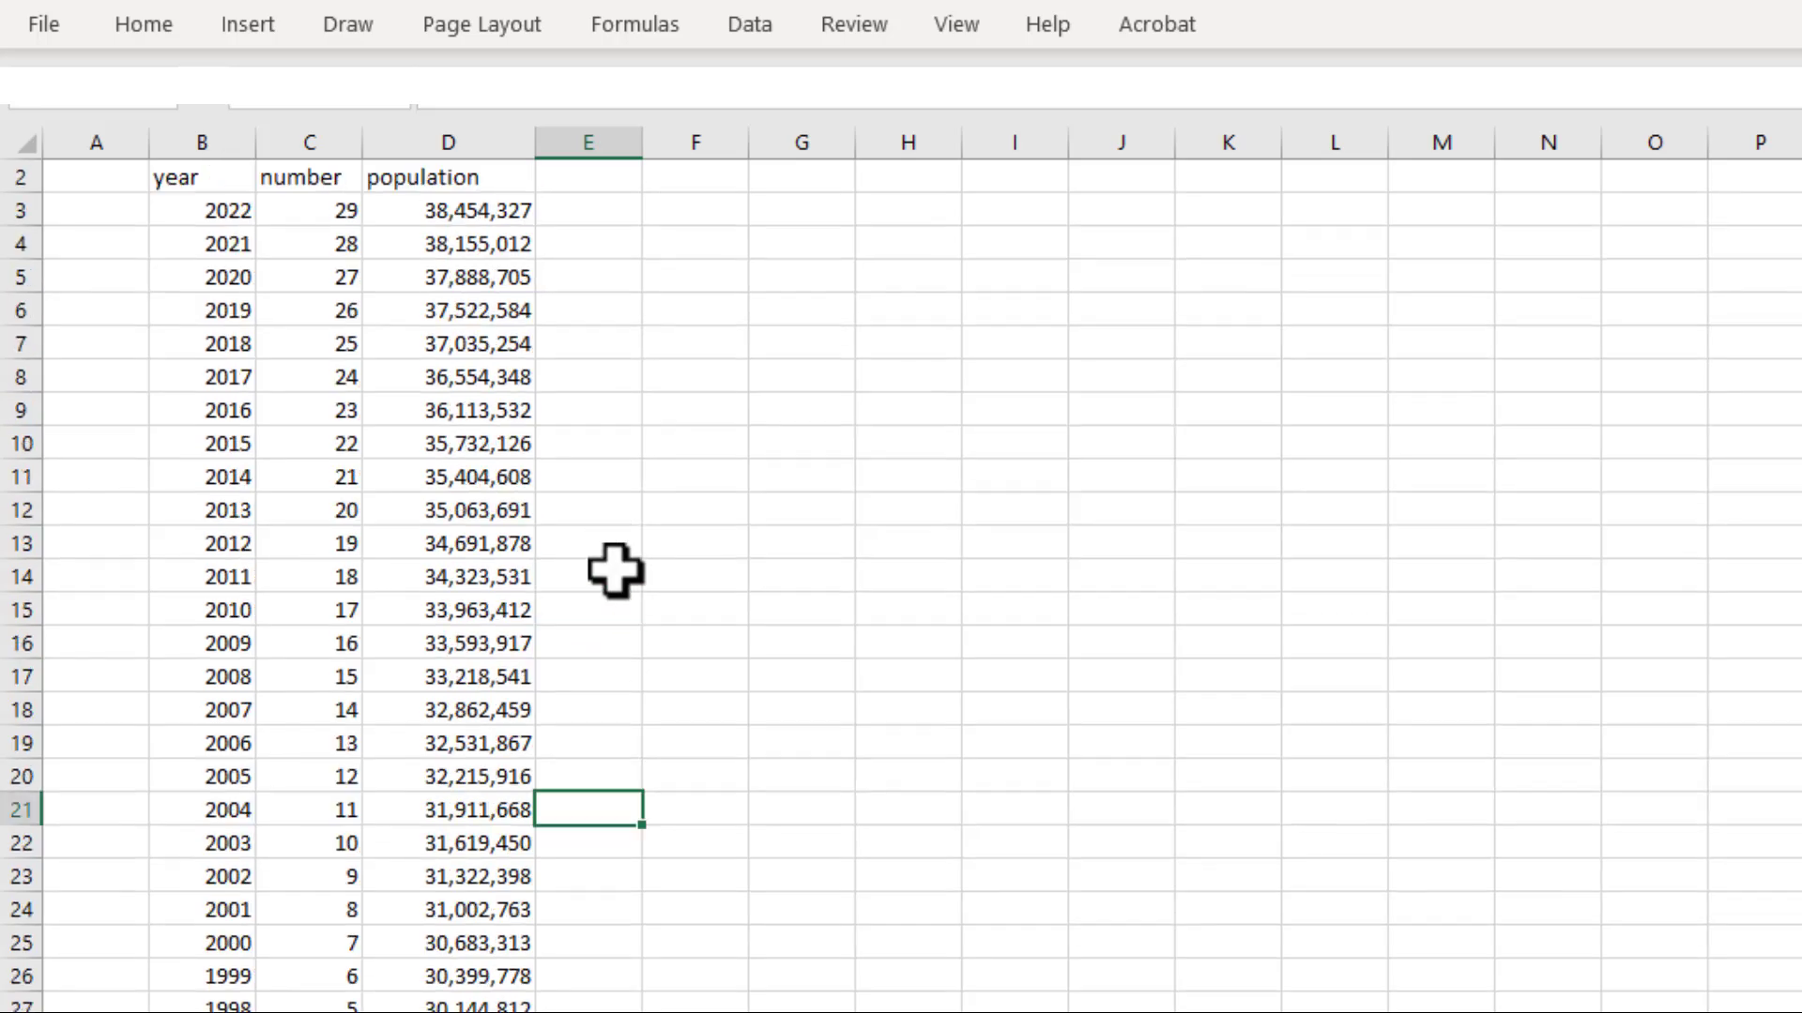
{"action": "scroll", "coordinate": [614, 570], "scroll_direction": "up", "scroll_amount": 1}
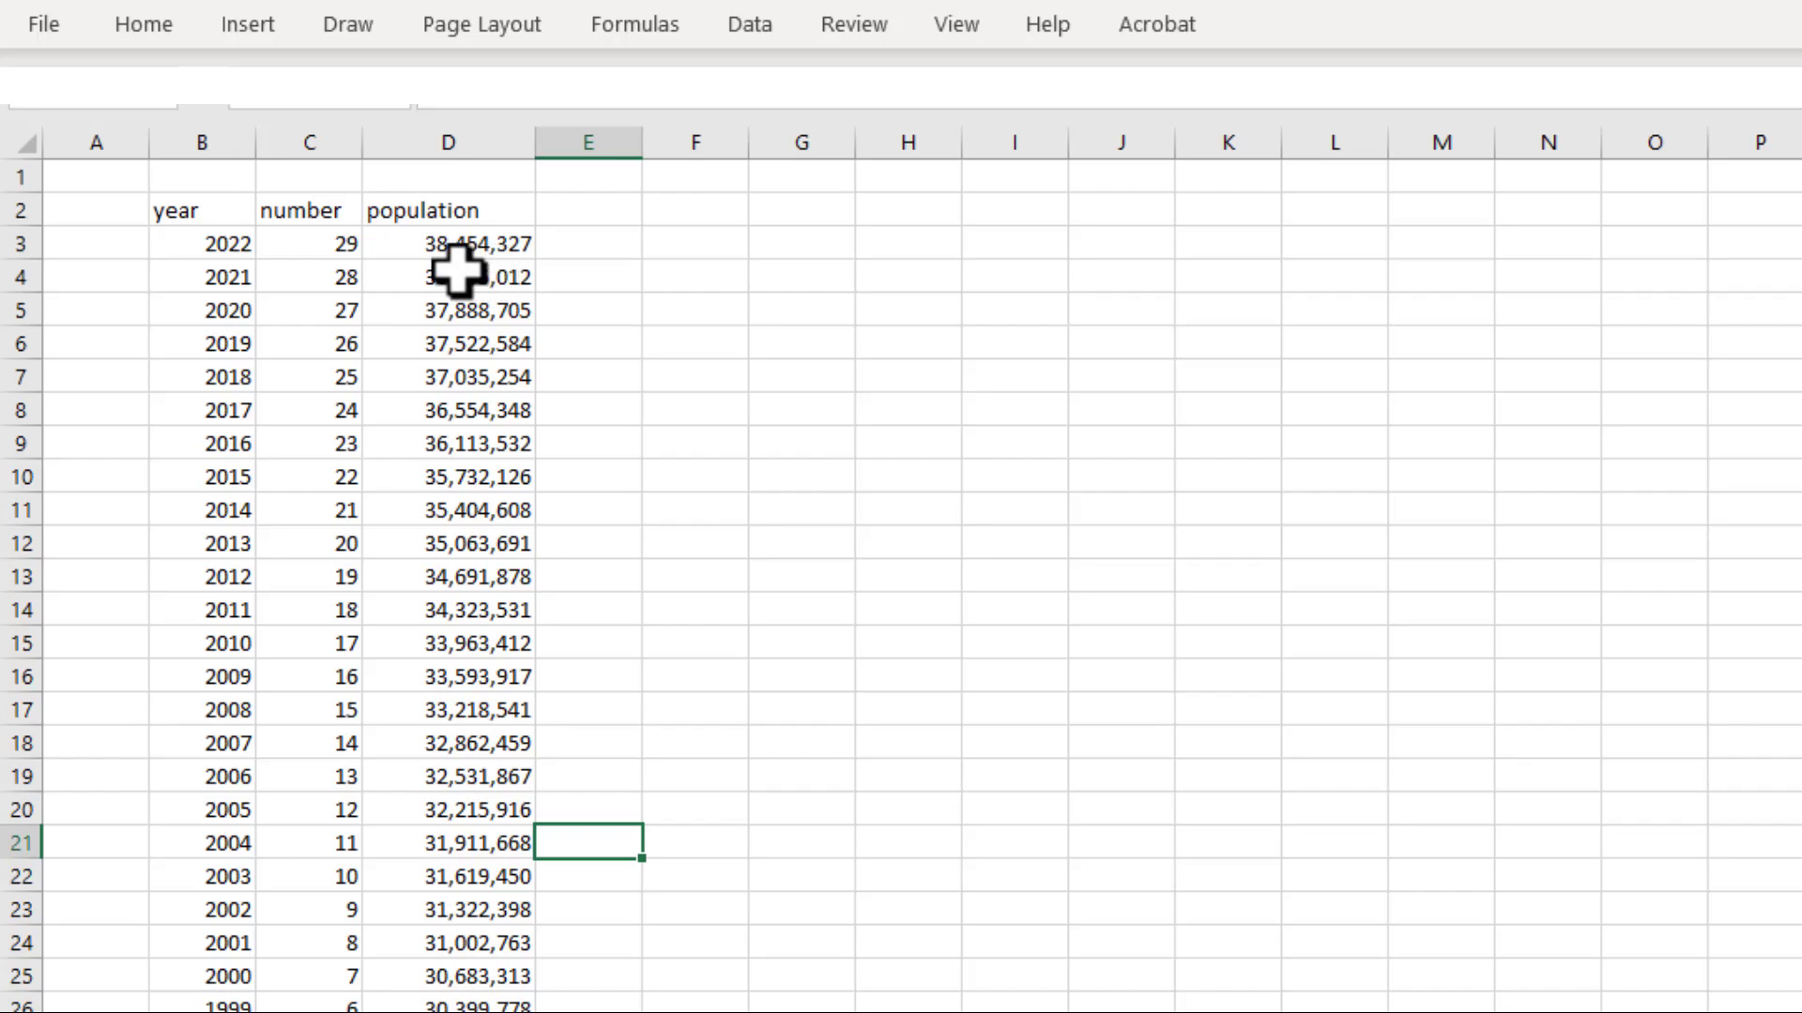
{"action": "left_click", "coordinate": [460, 43]}
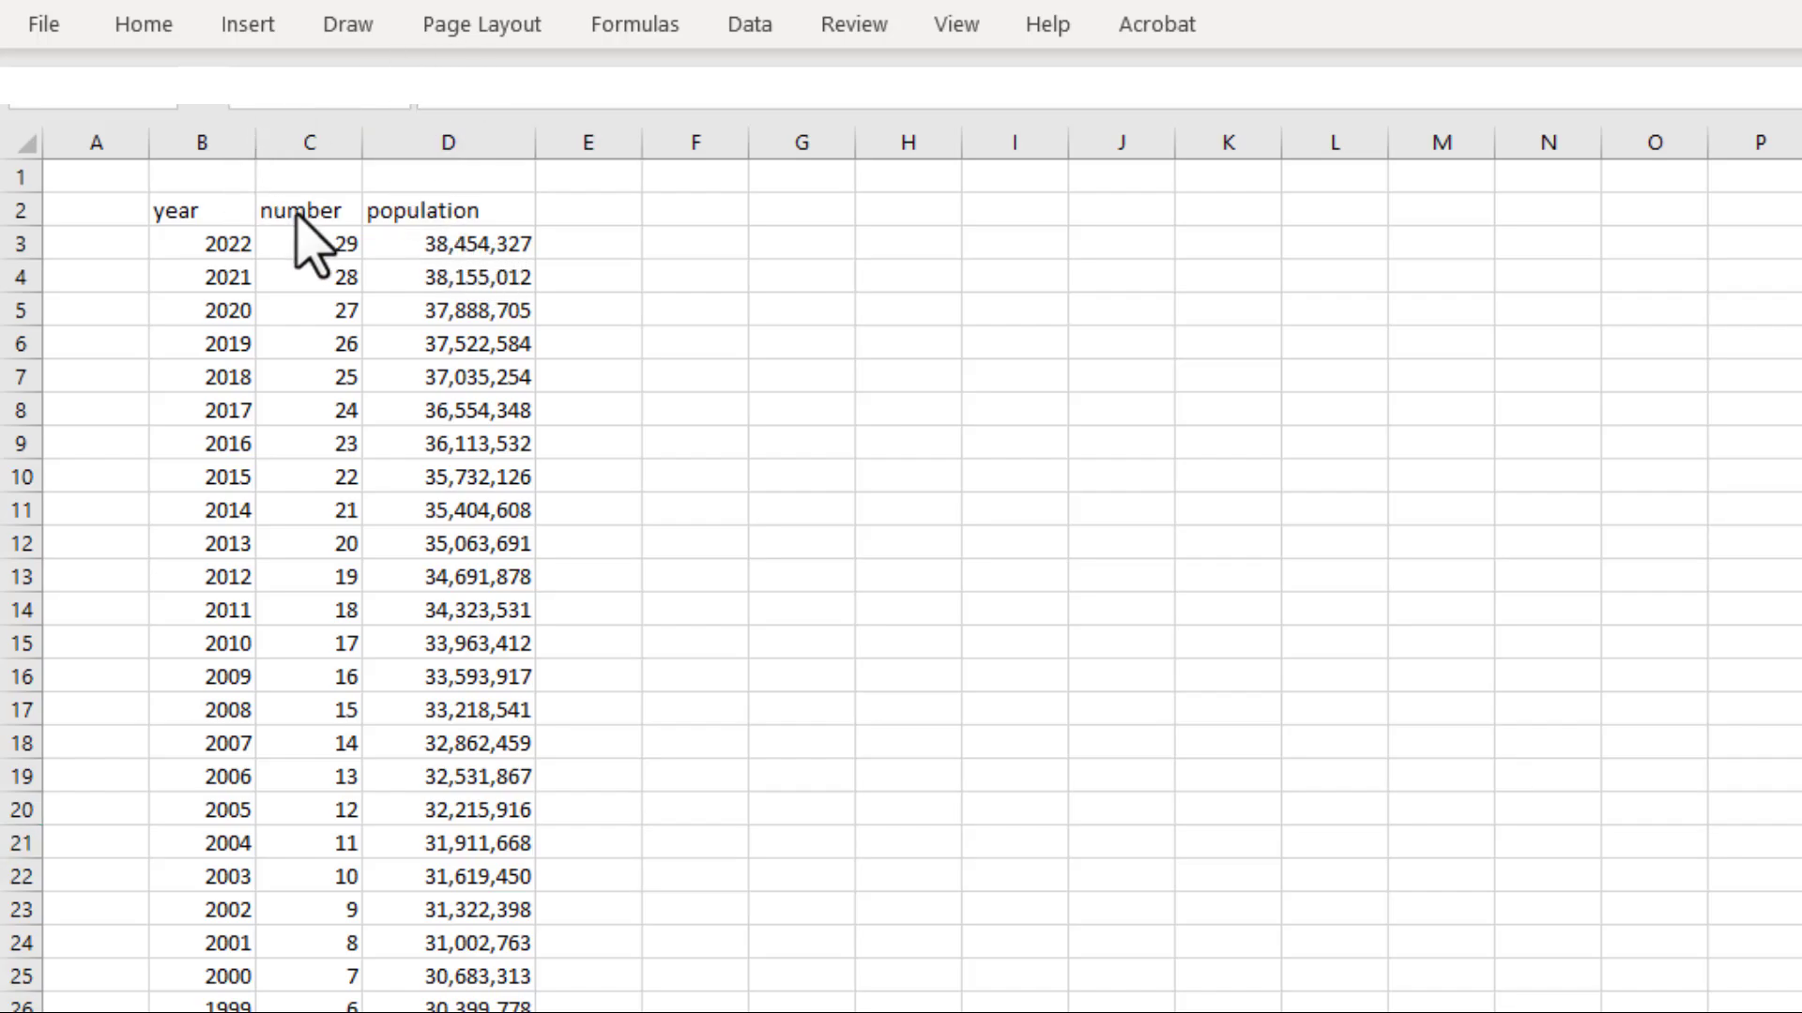
{"action": "left_click", "coordinate": [317, 246]}
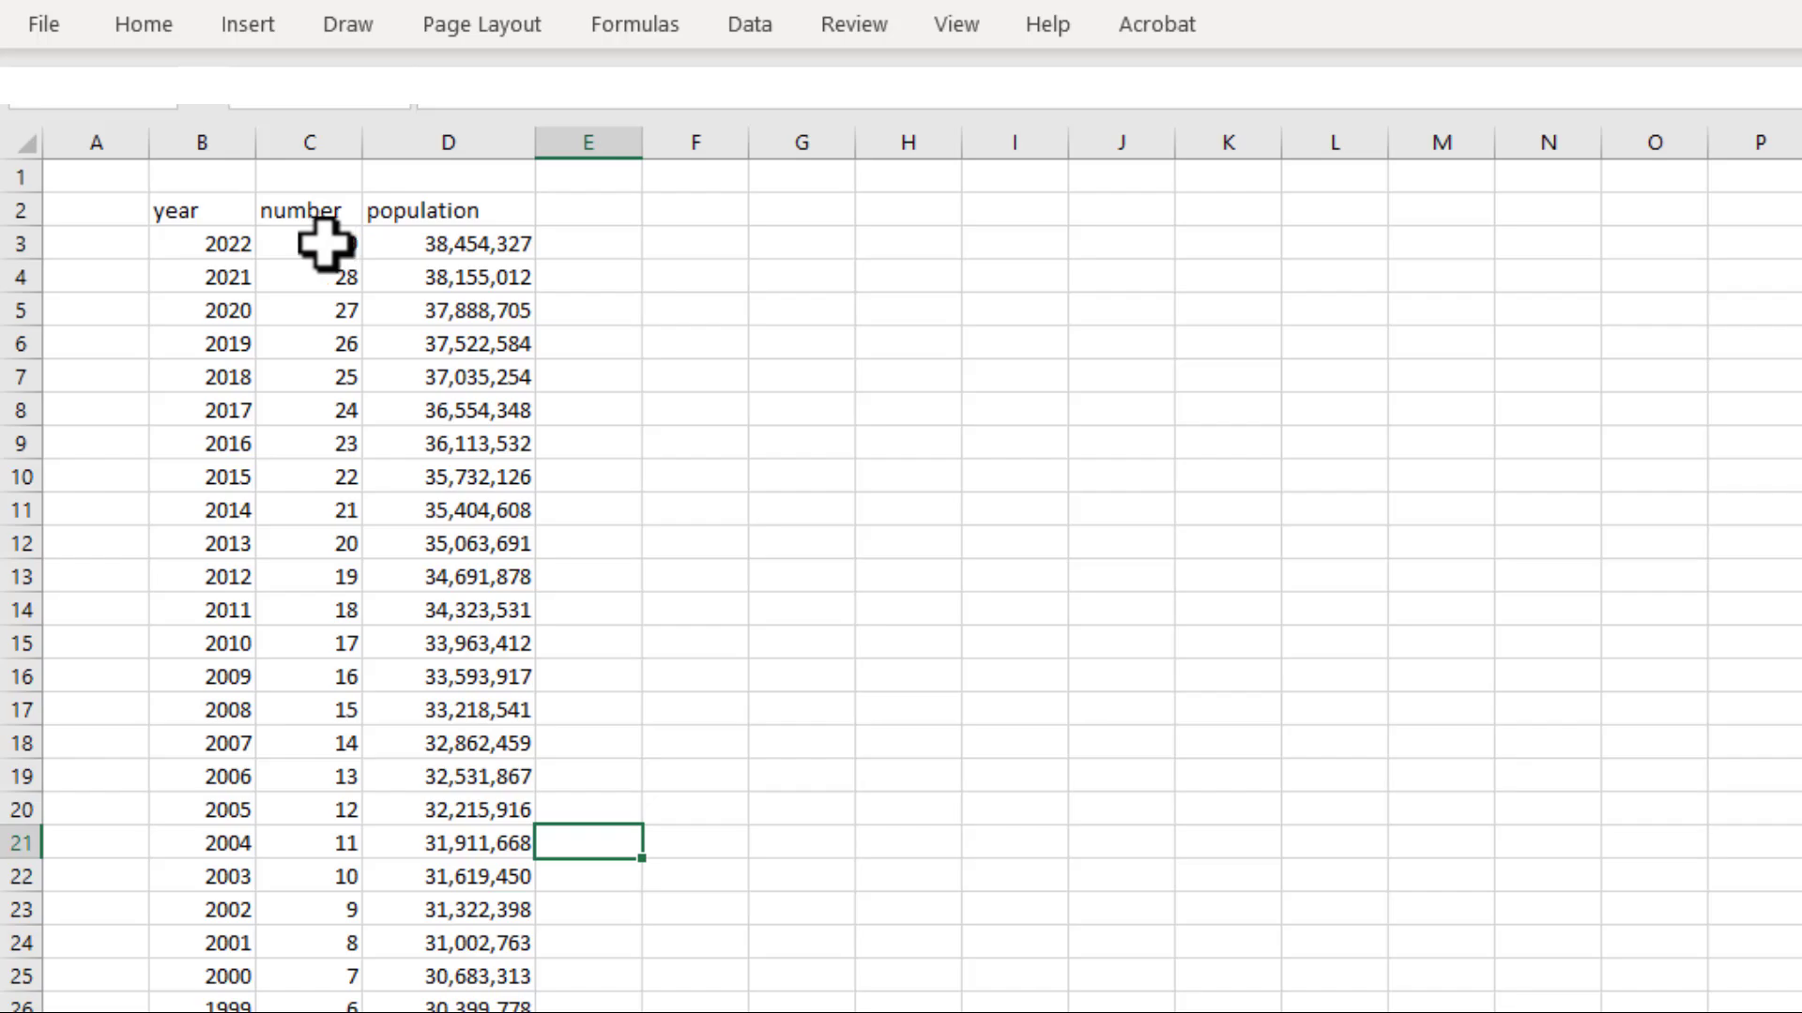
Insert a scatter chart with markers only from the number and population data in C3:D32
{"action": "left_click_drag", "start_coordinate": [324, 244], "coordinate": [477, 980]}
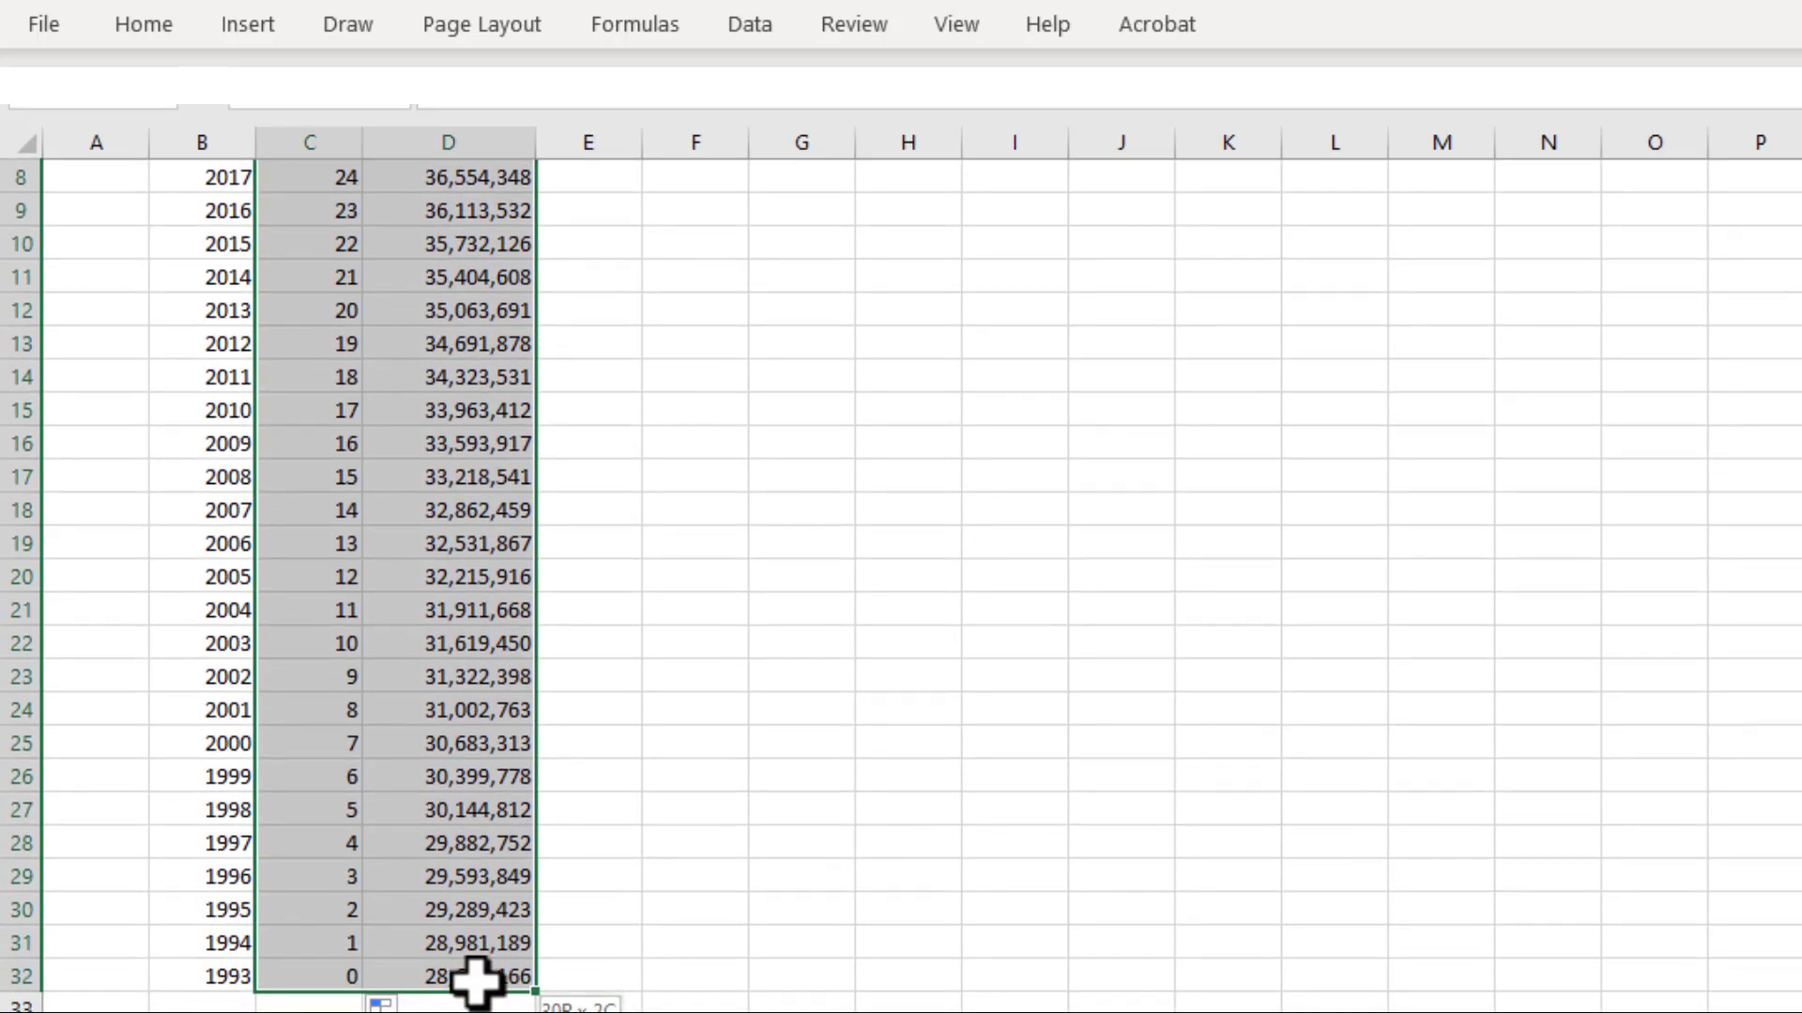
{"action": "scroll", "coordinate": [515, 487], "scroll_direction": "up", "scroll_amount": 3}
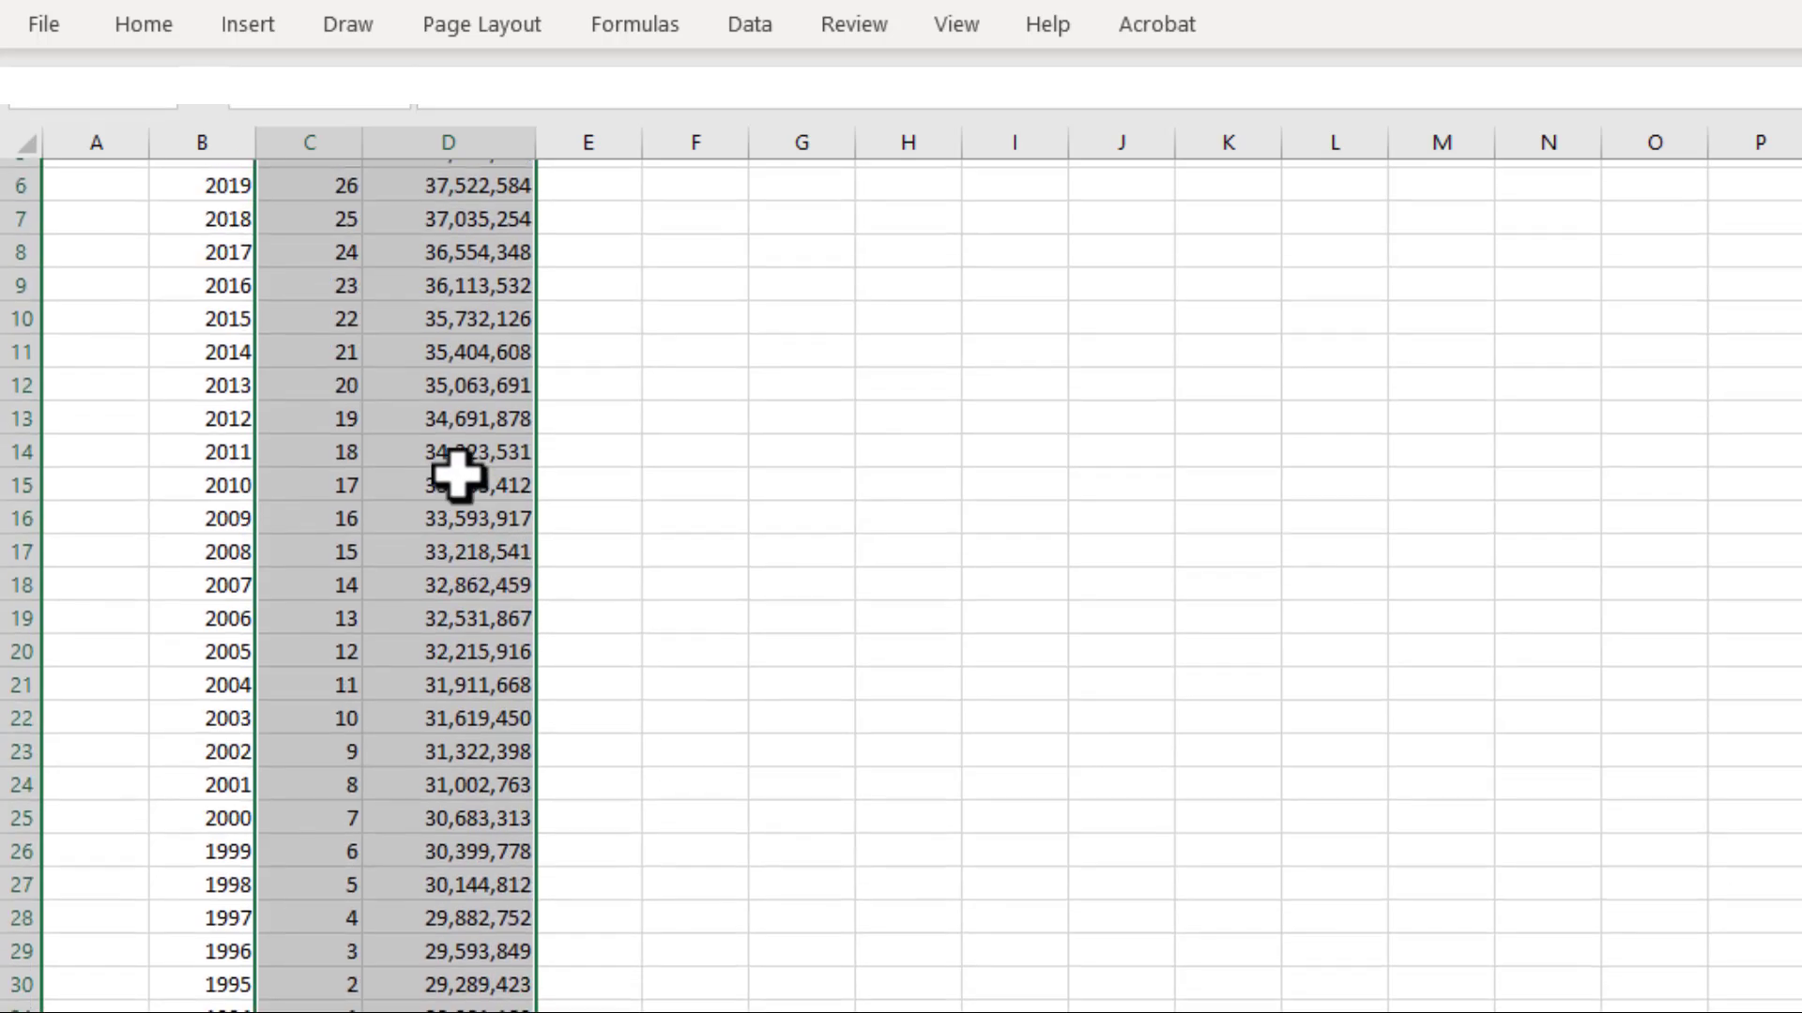
{"action": "scroll", "coordinate": [442, 487], "scroll_direction": "down", "scroll_amount": 1}
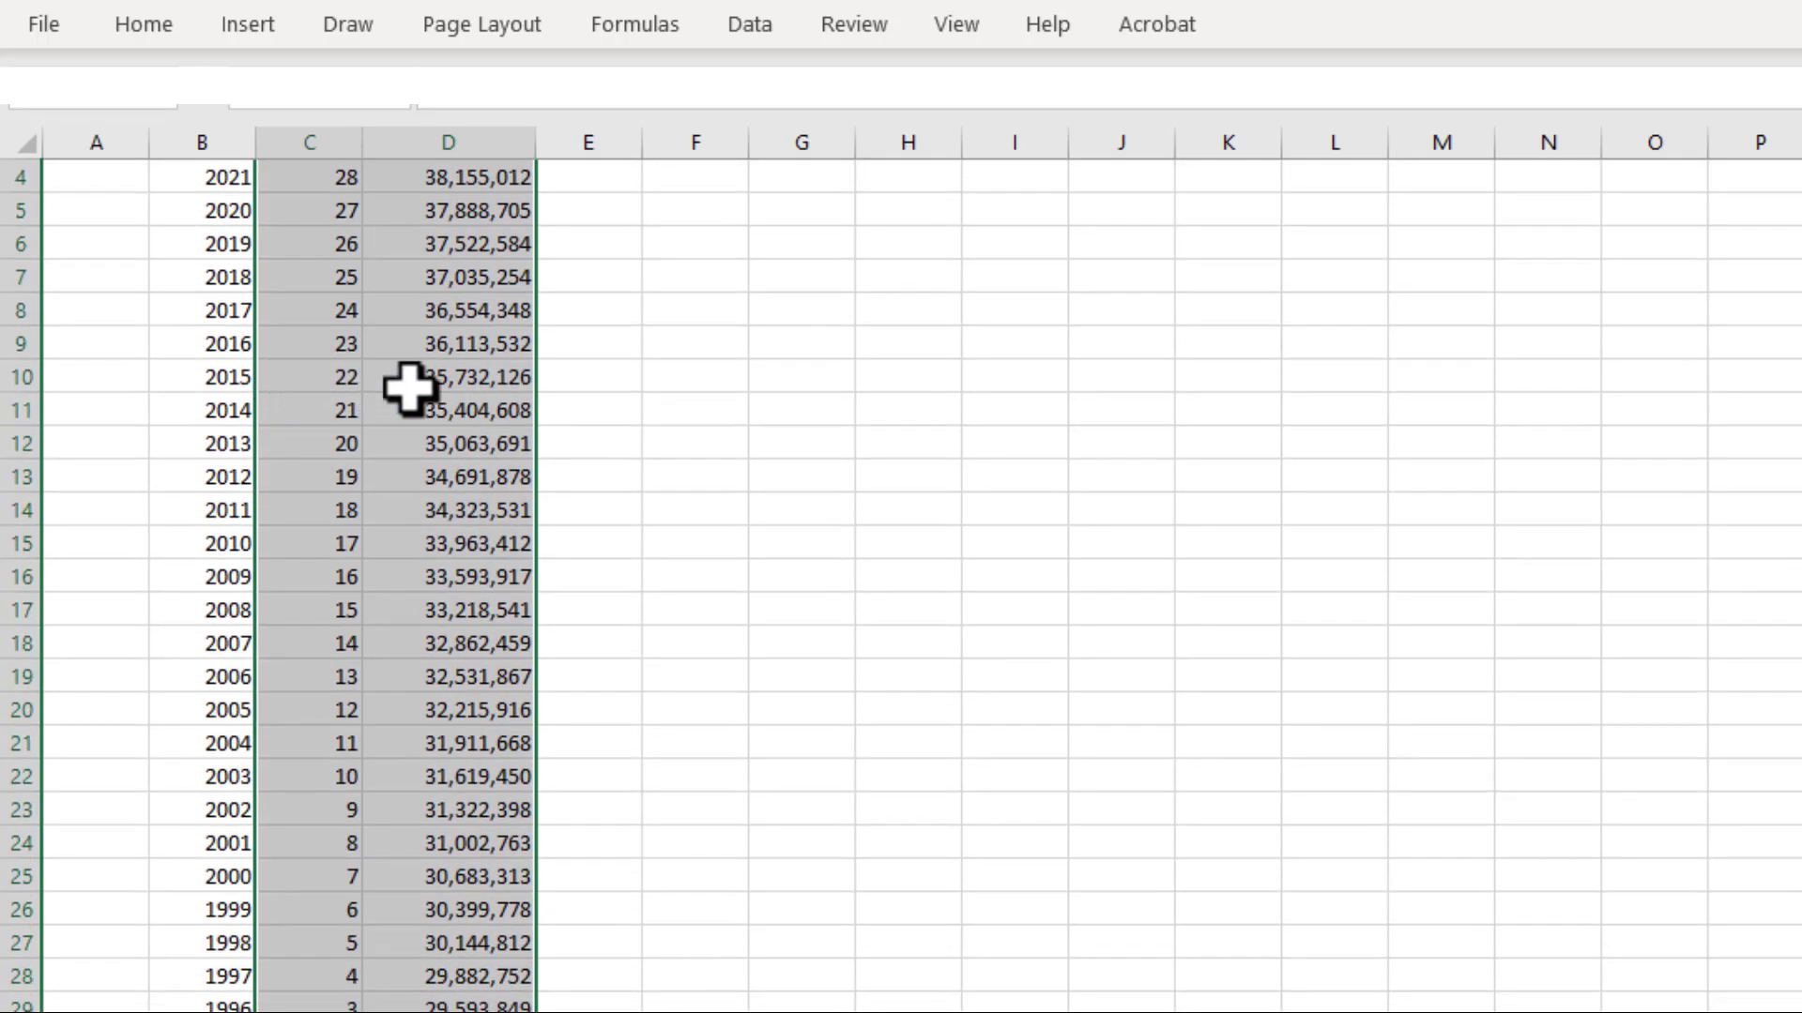
{"action": "scroll", "coordinate": [408, 387], "scroll_direction": "up", "scroll_amount": 1}
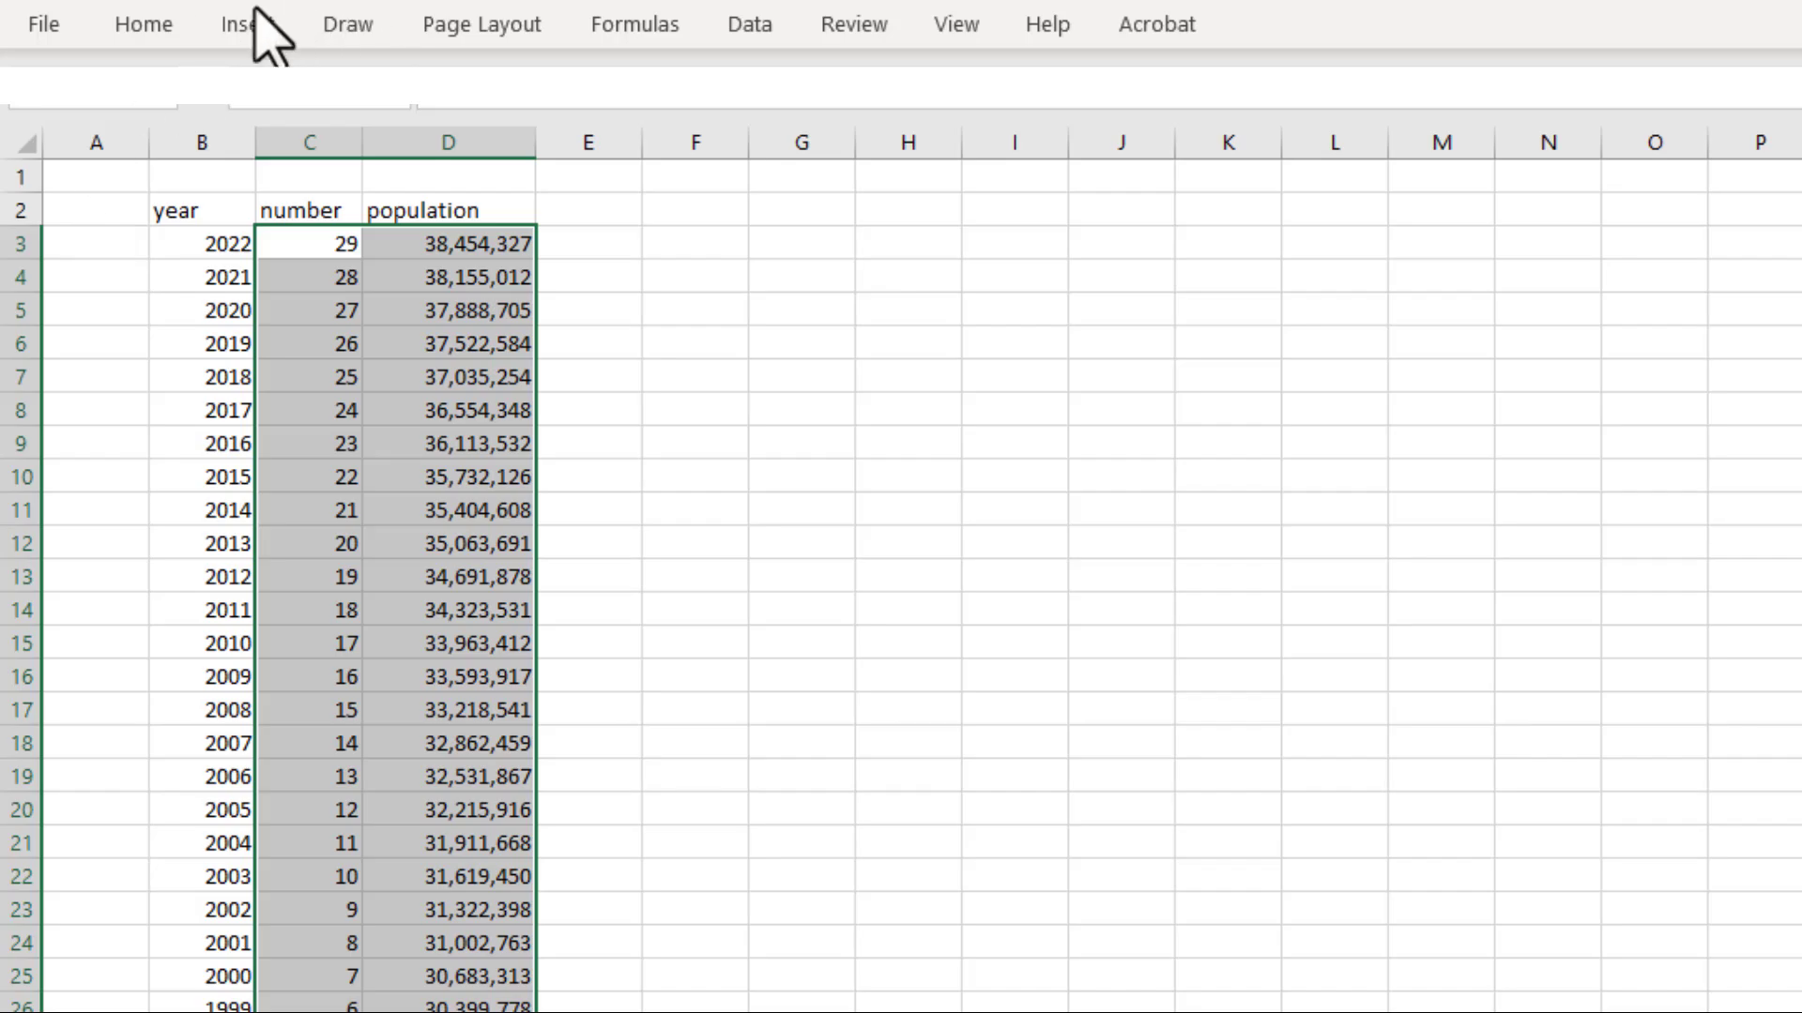
{"action": "left_click", "coordinate": [245, 25]}
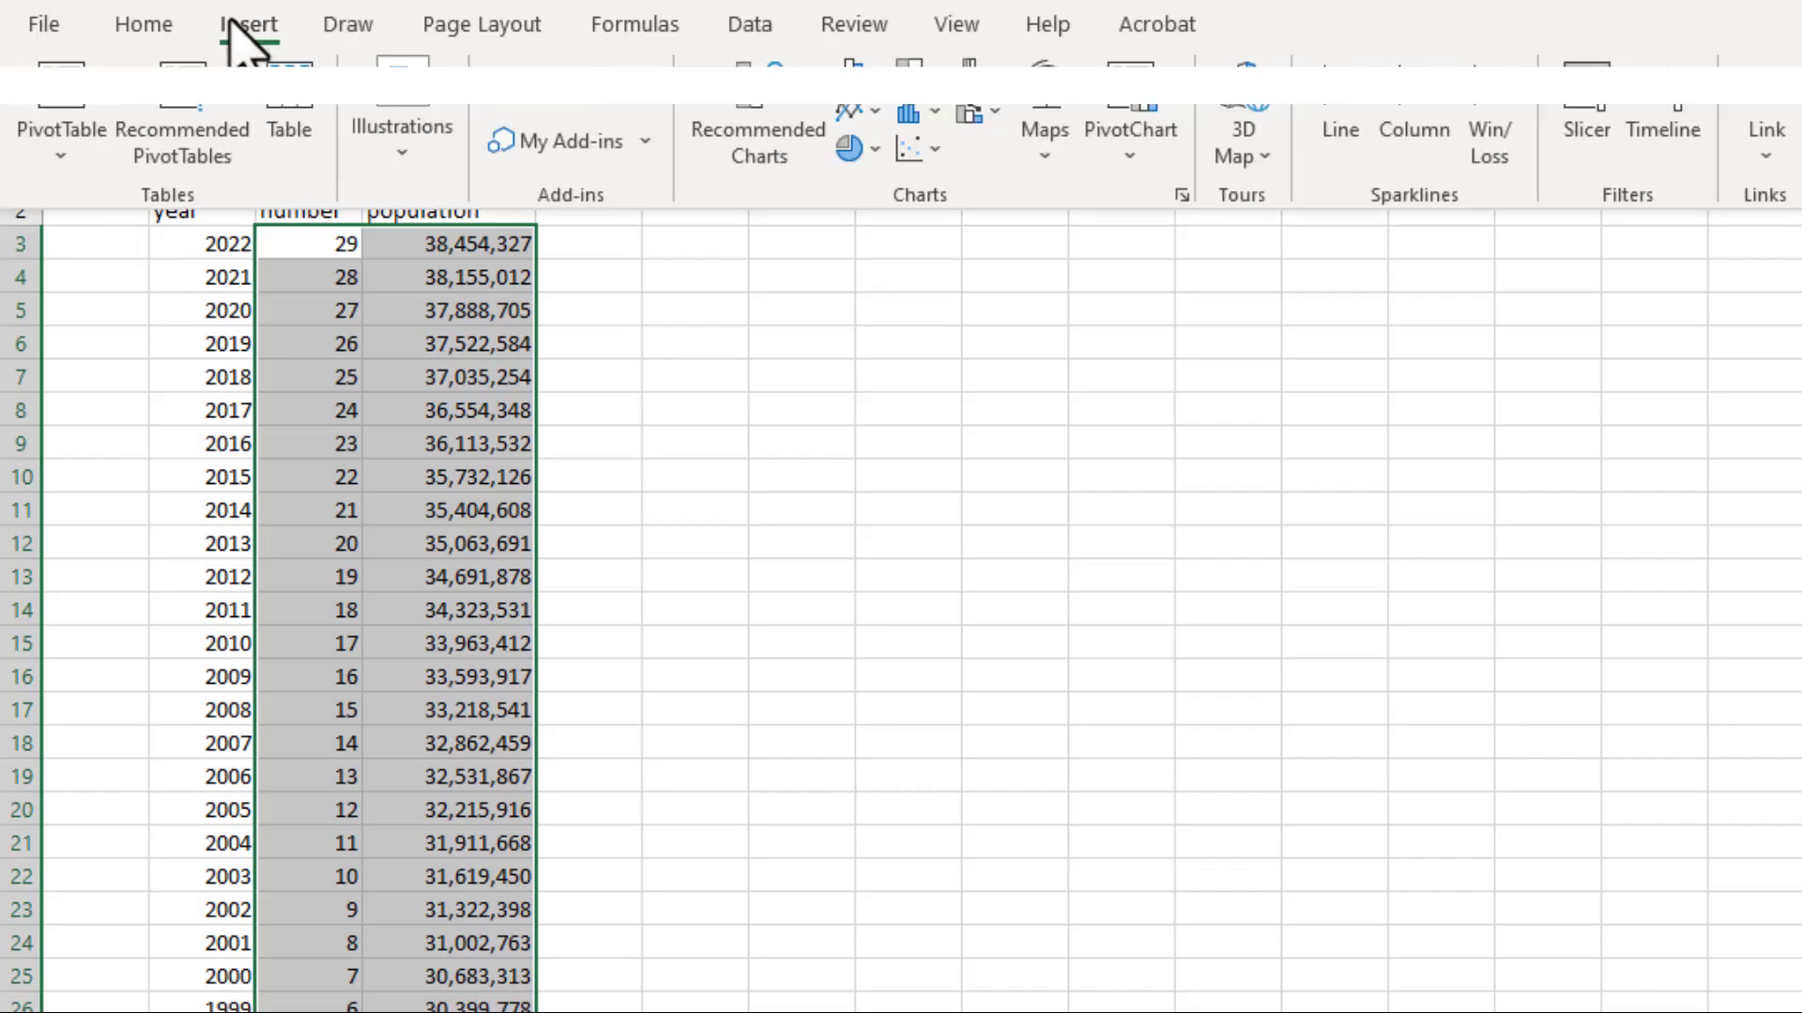
{"action": "left_click", "coordinate": [924, 148]}
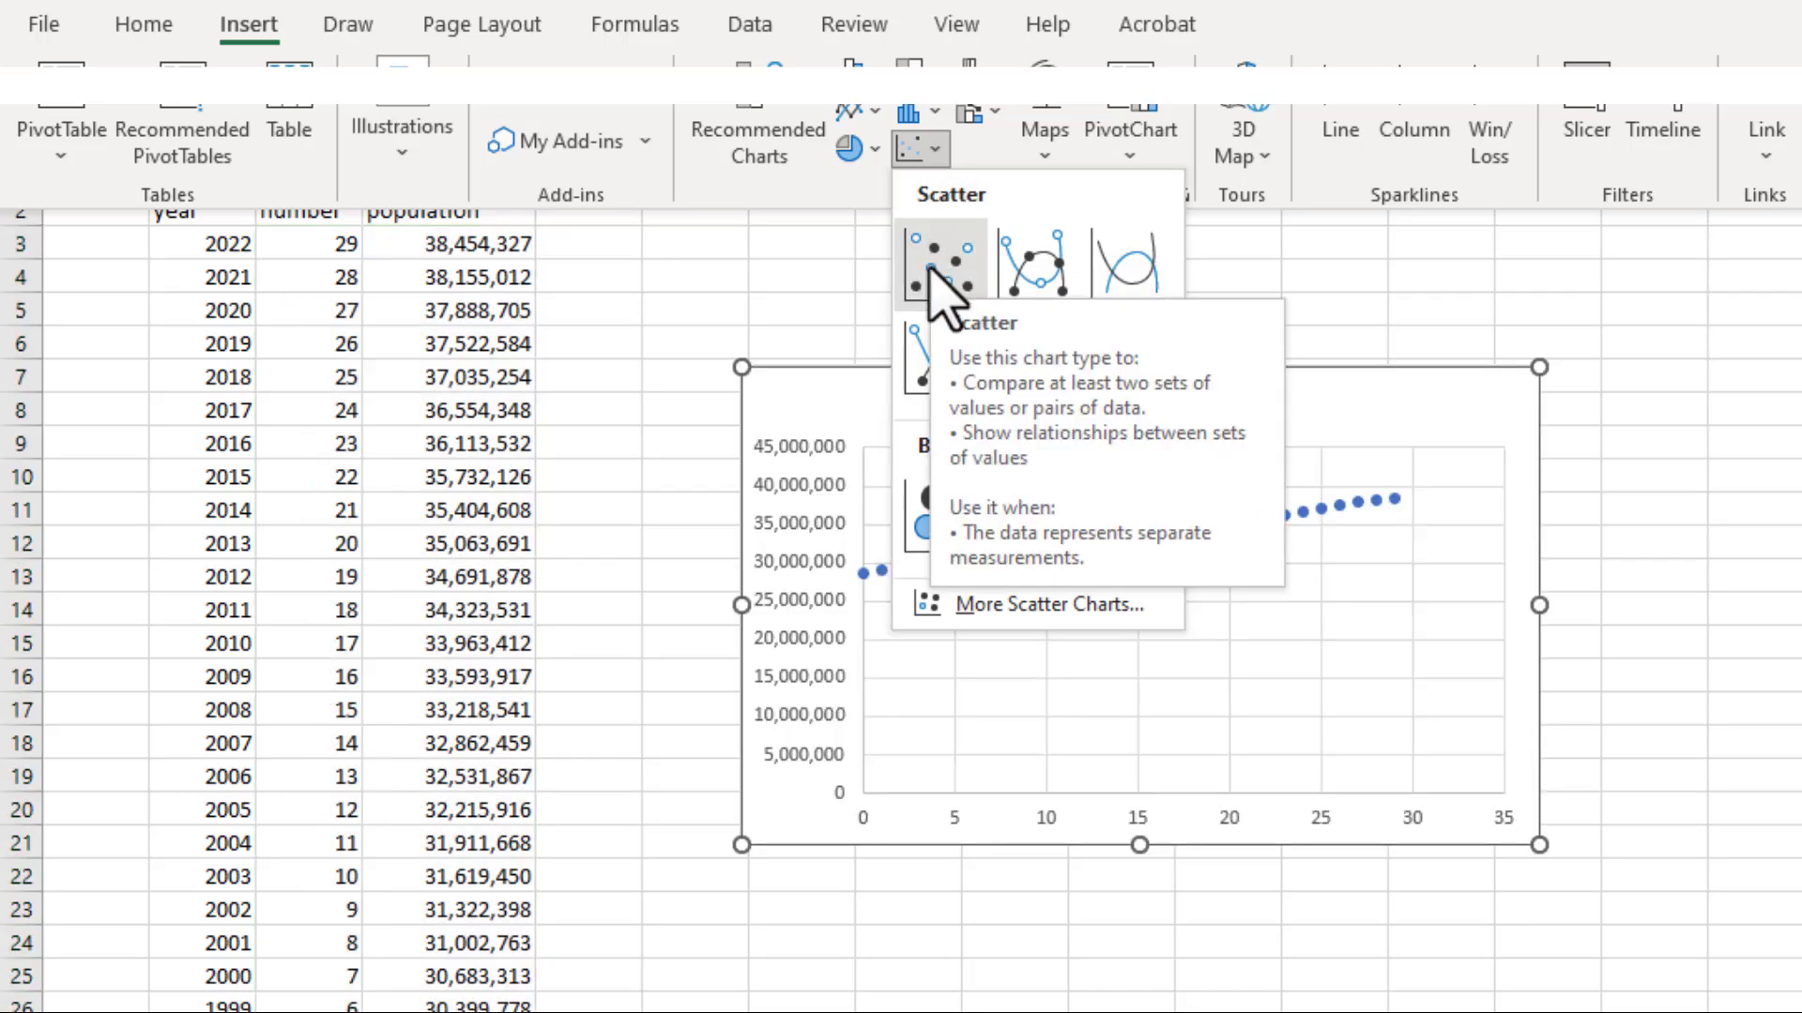
{"action": "left_click", "coordinate": [929, 269]}
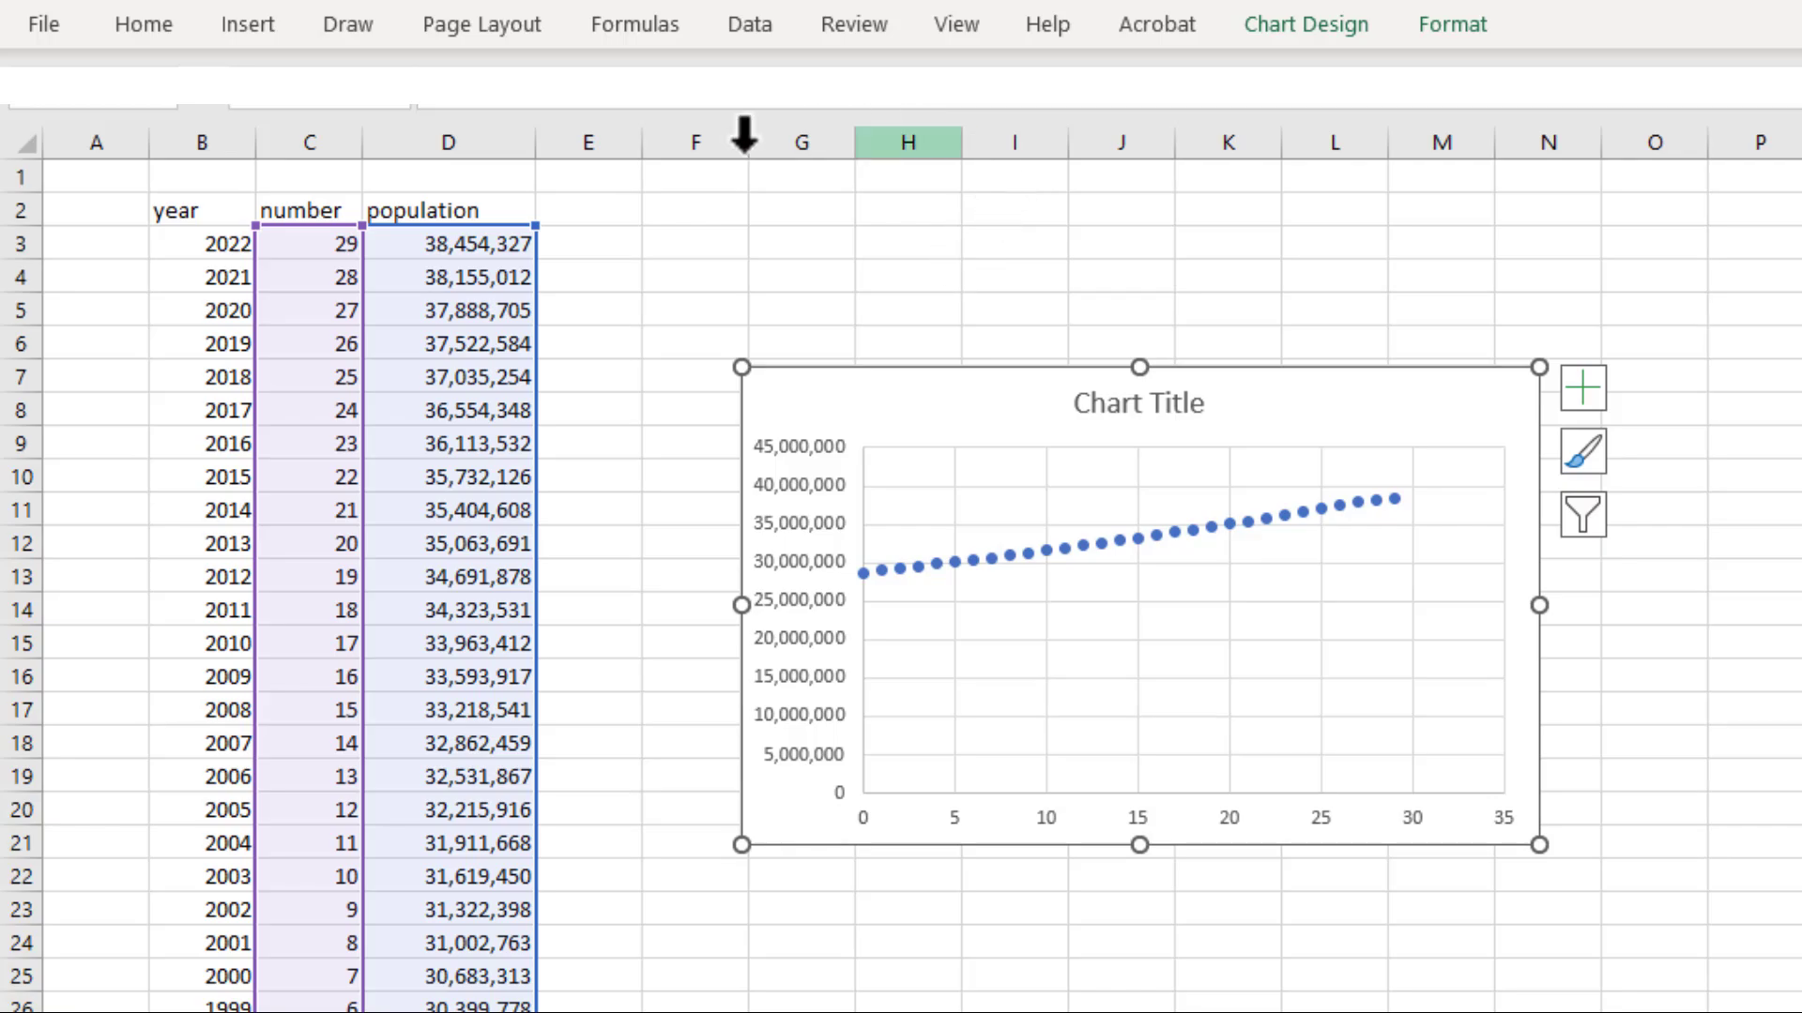
Replace the chart title with "Population of Canada from 1993 to 2022"
{"action": "left_click", "coordinate": [1149, 408]}
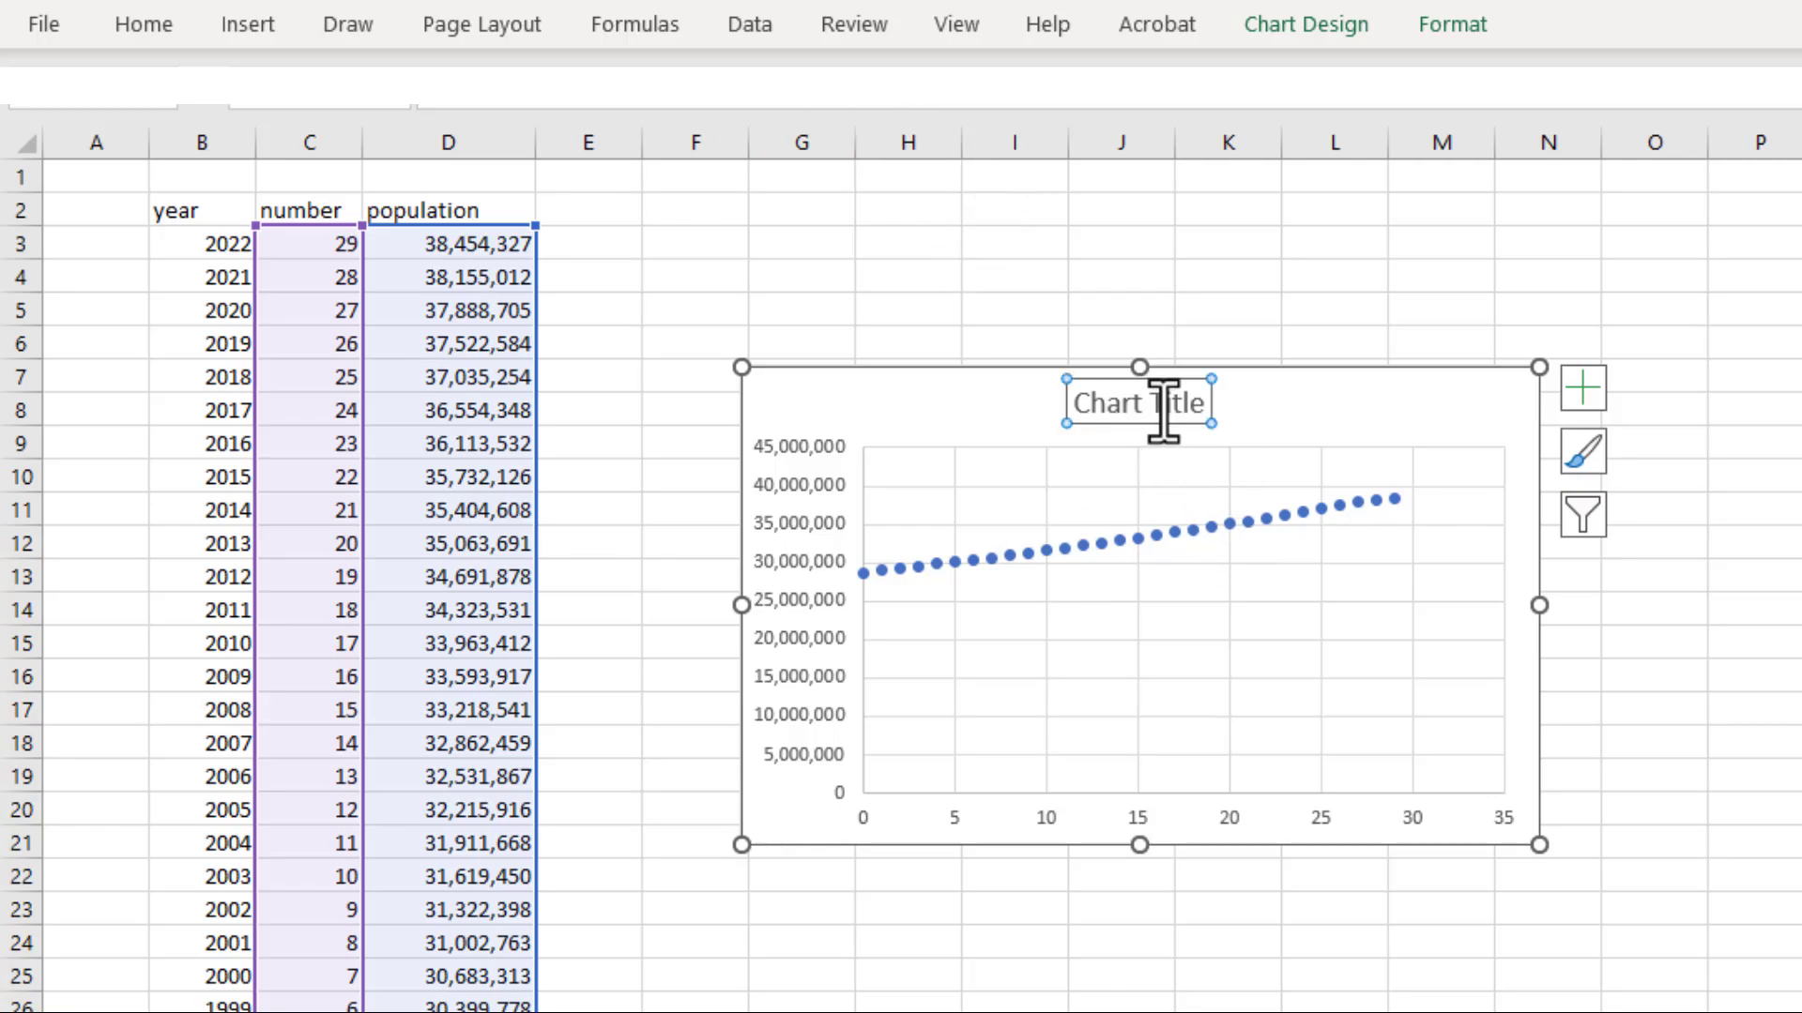
{"action": "left_click", "coordinate": [1206, 404]}
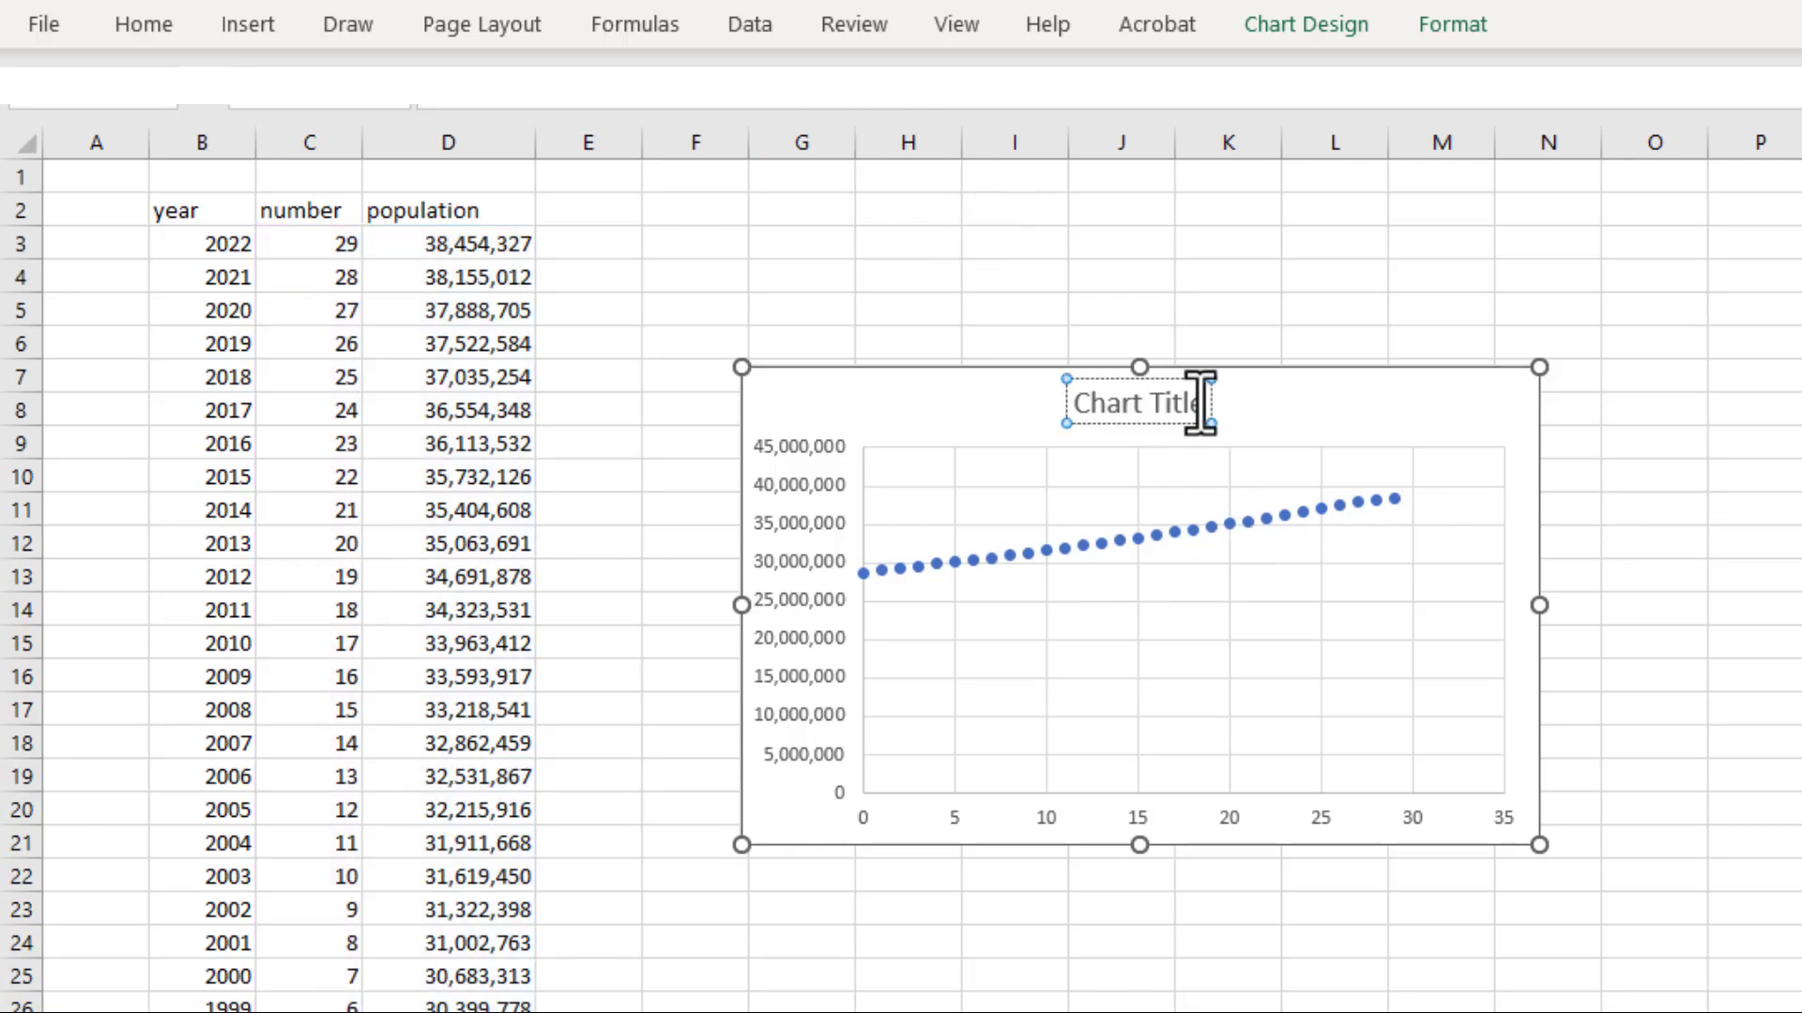
{"action": "key", "text": "ctrl+a"}
{"action": "type", "text": "Population of"}
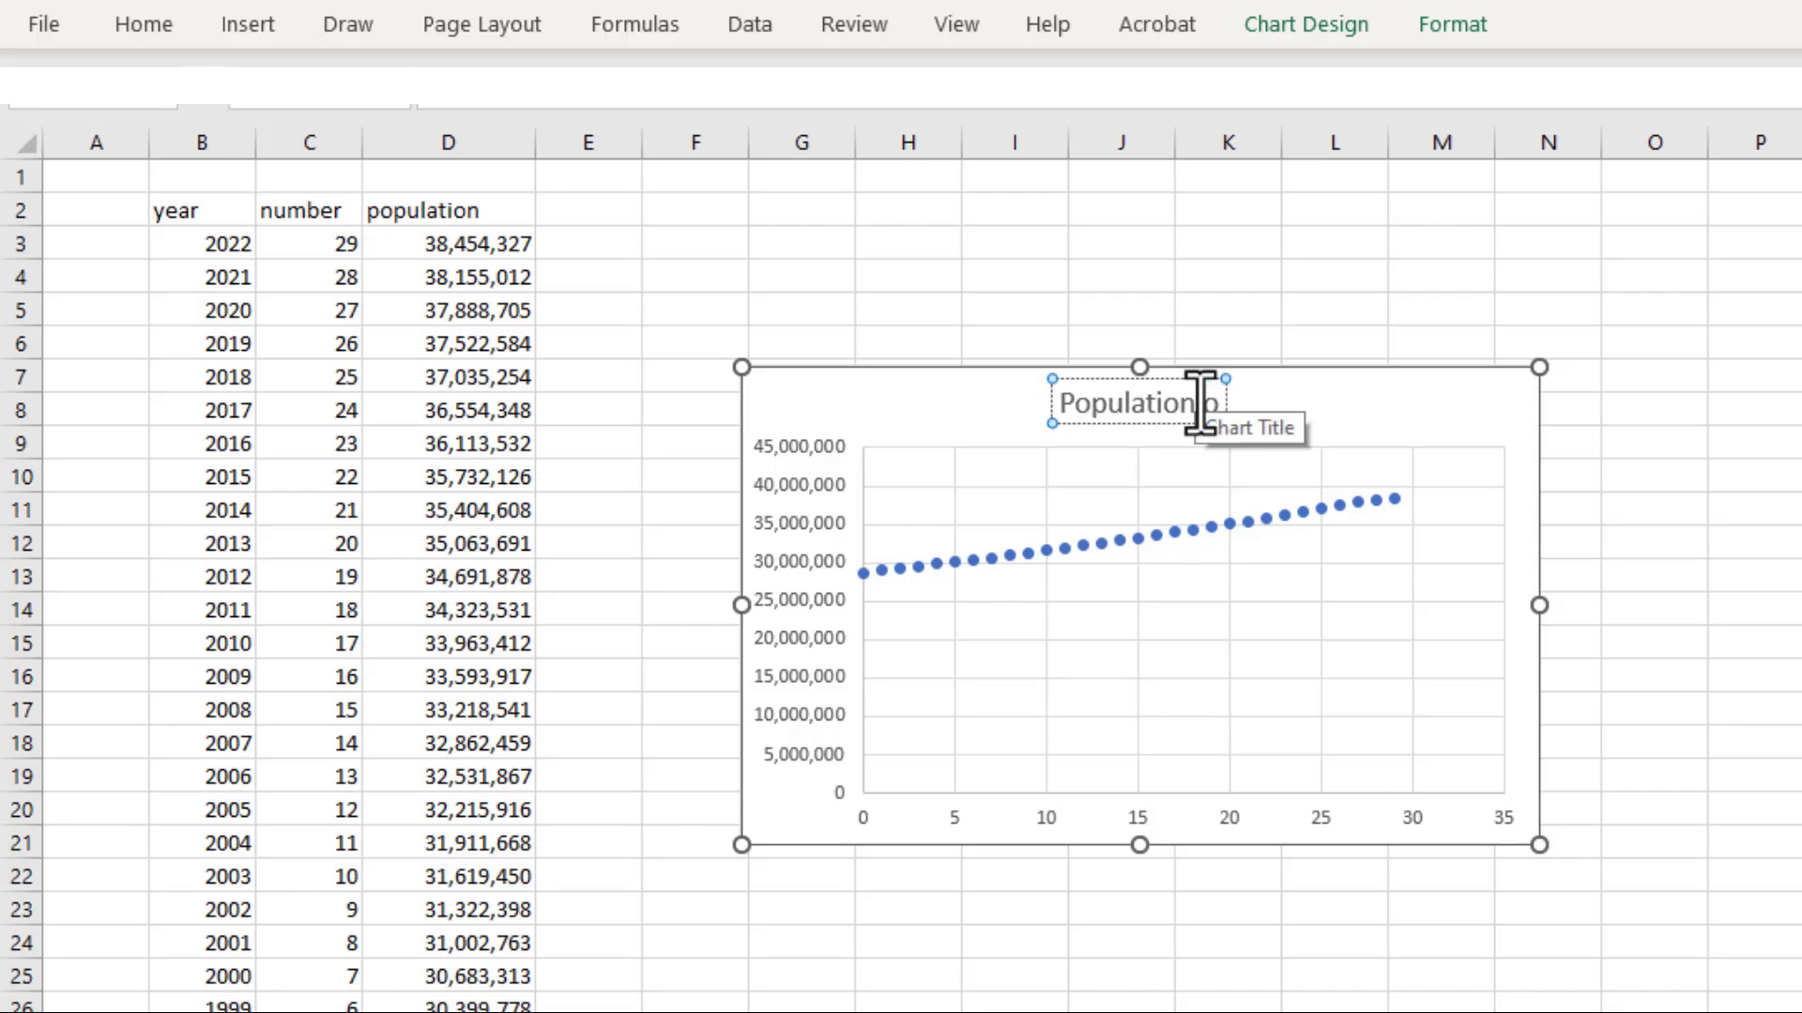
{"action": "type", "text": " C"}
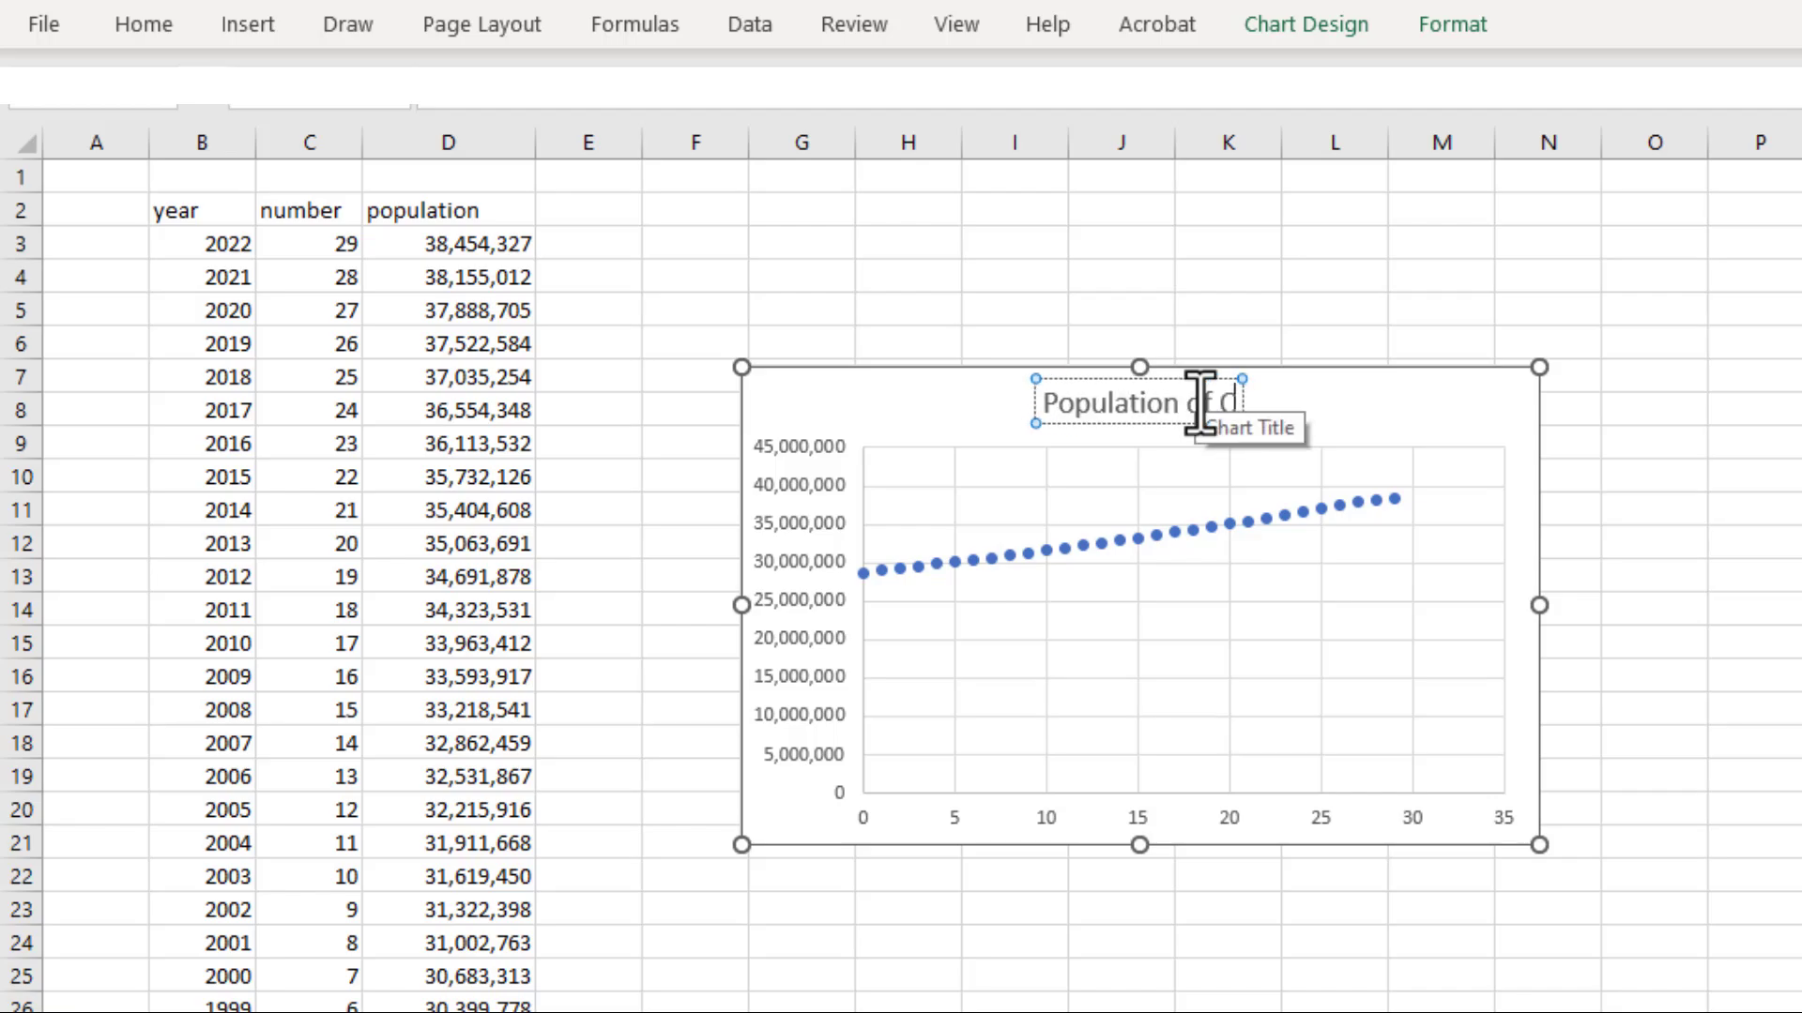
{"action": "type", "text": "an"}
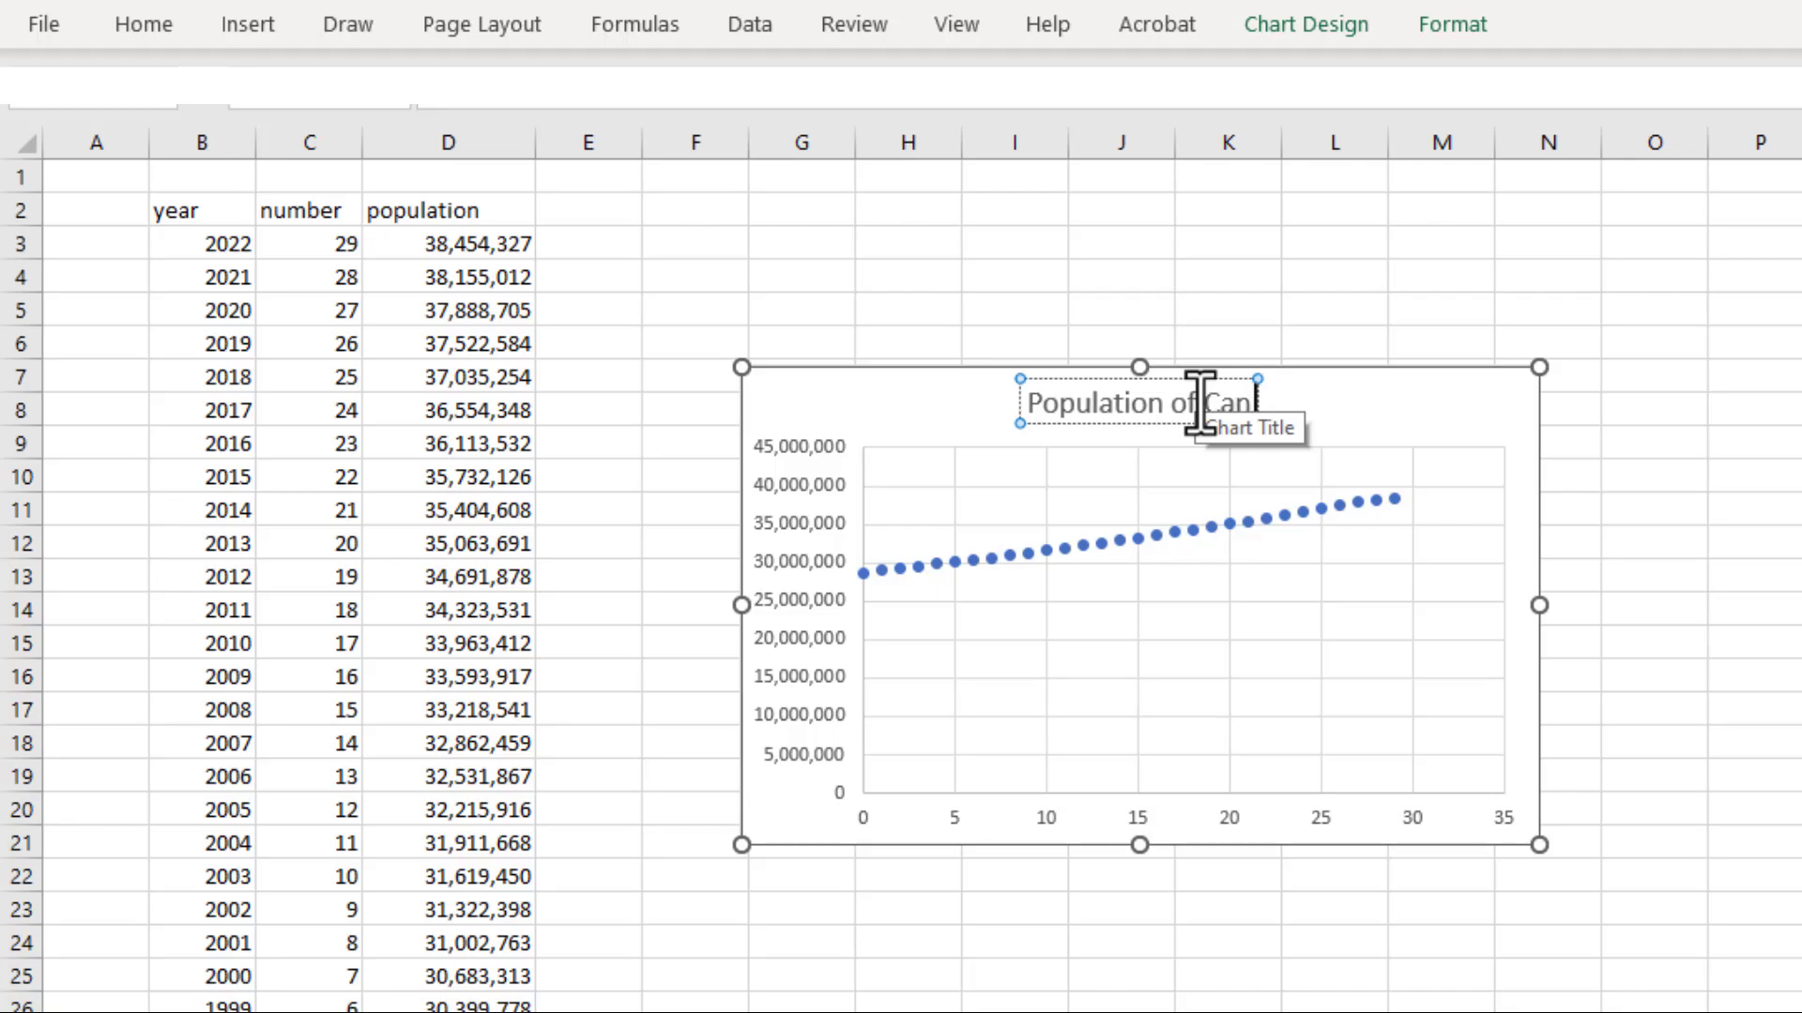
{"action": "type", "text": "ada from 1993"}
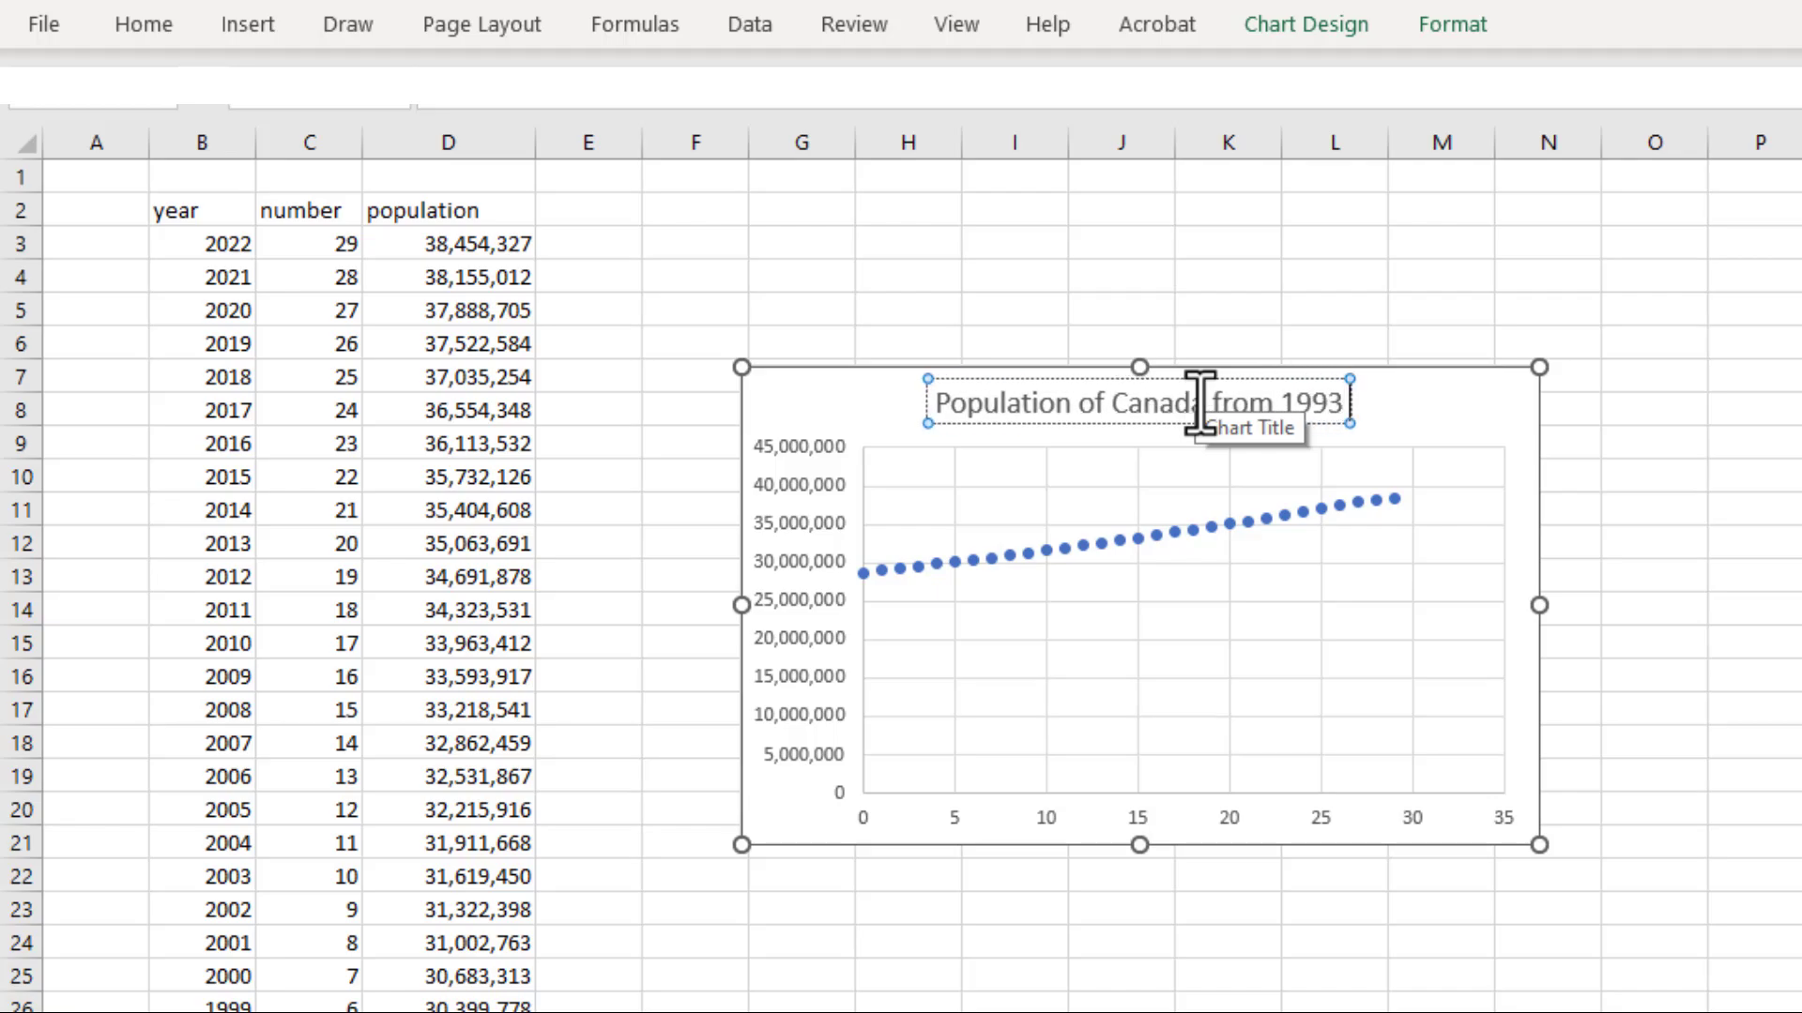
{"action": "type", "text": " to 2022"}
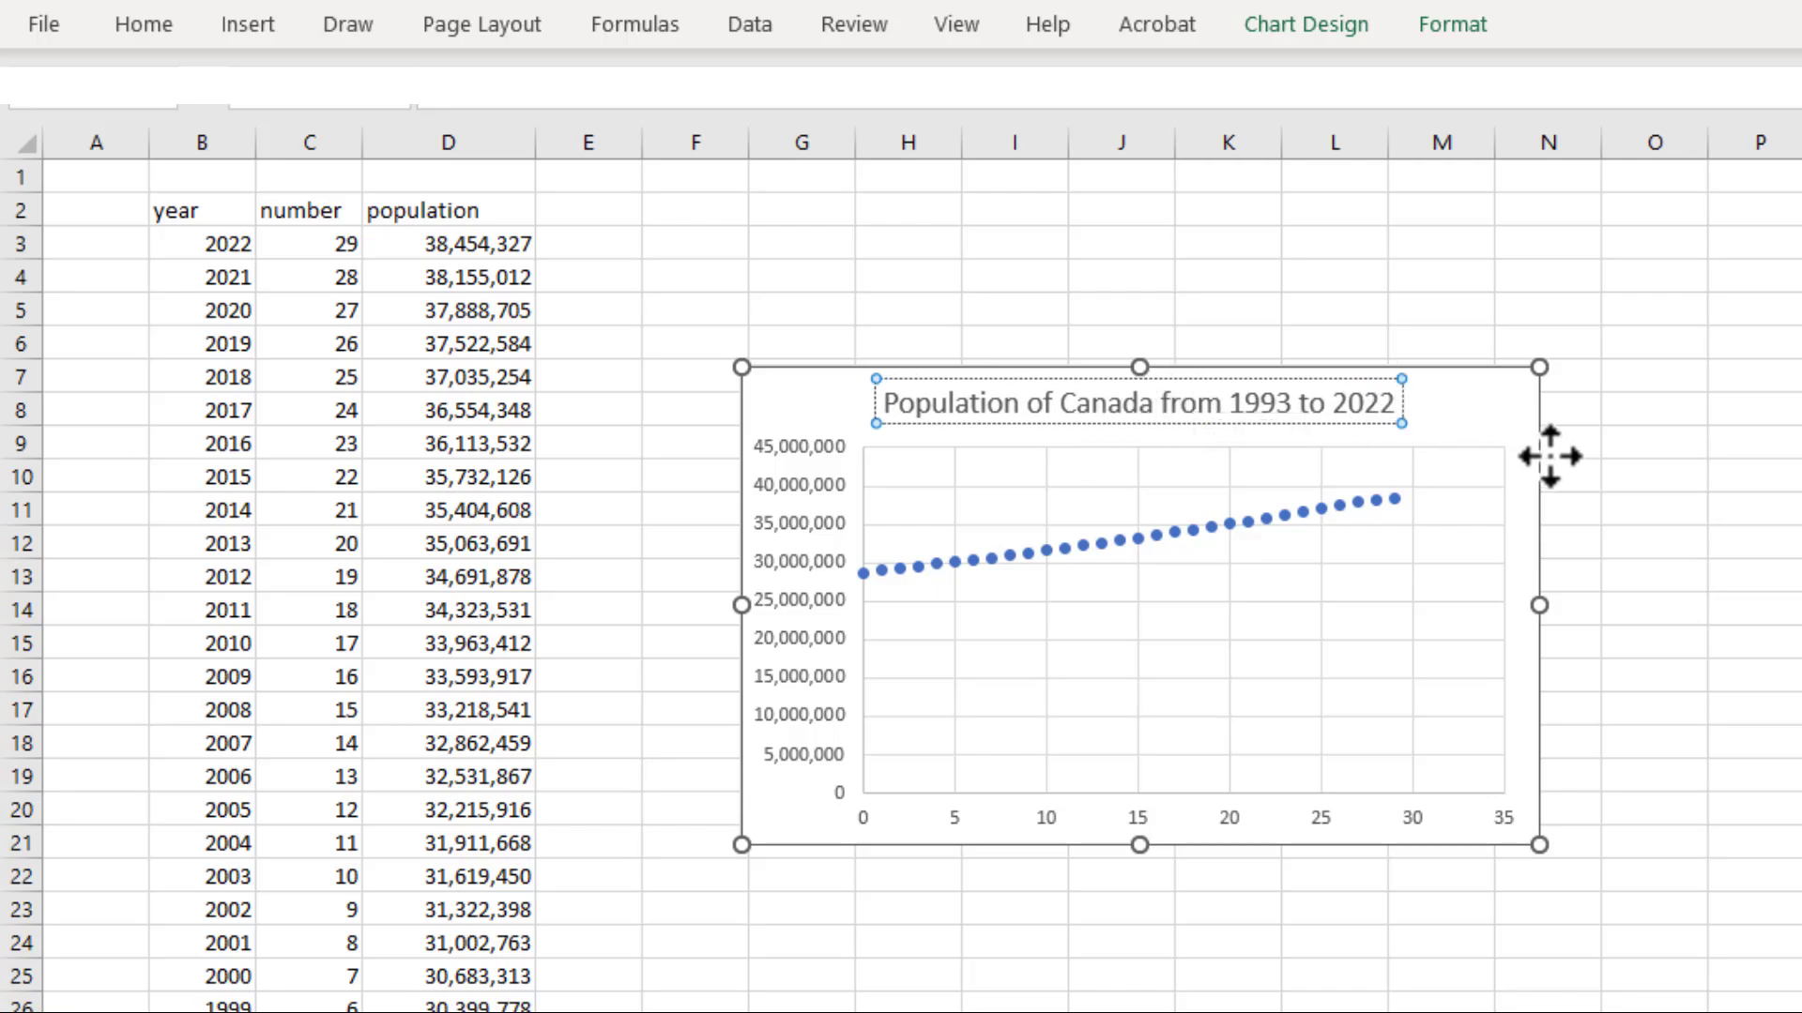
{"action": "left_click", "coordinate": [1588, 465]}
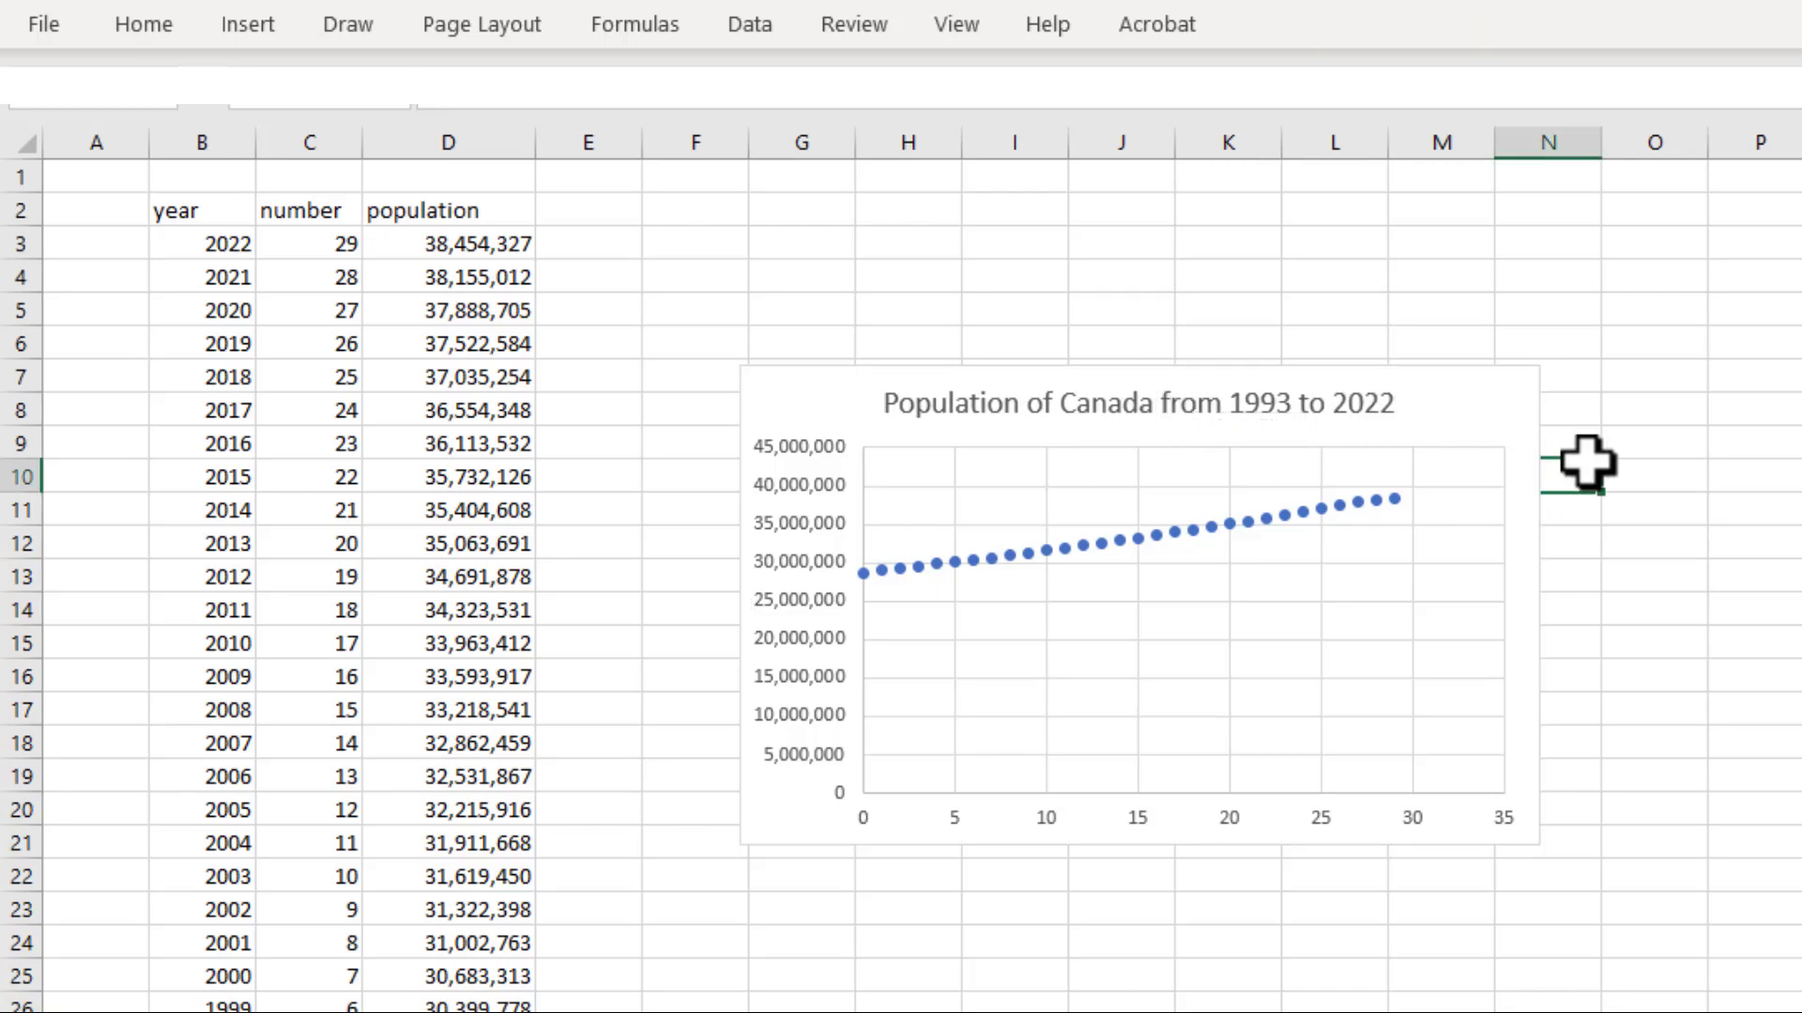
Add axis titles to the chart and name the vertical axis "Population"
{"action": "left_click", "coordinate": [1372, 401]}
{"action": "left_click", "coordinate": [1583, 399]}
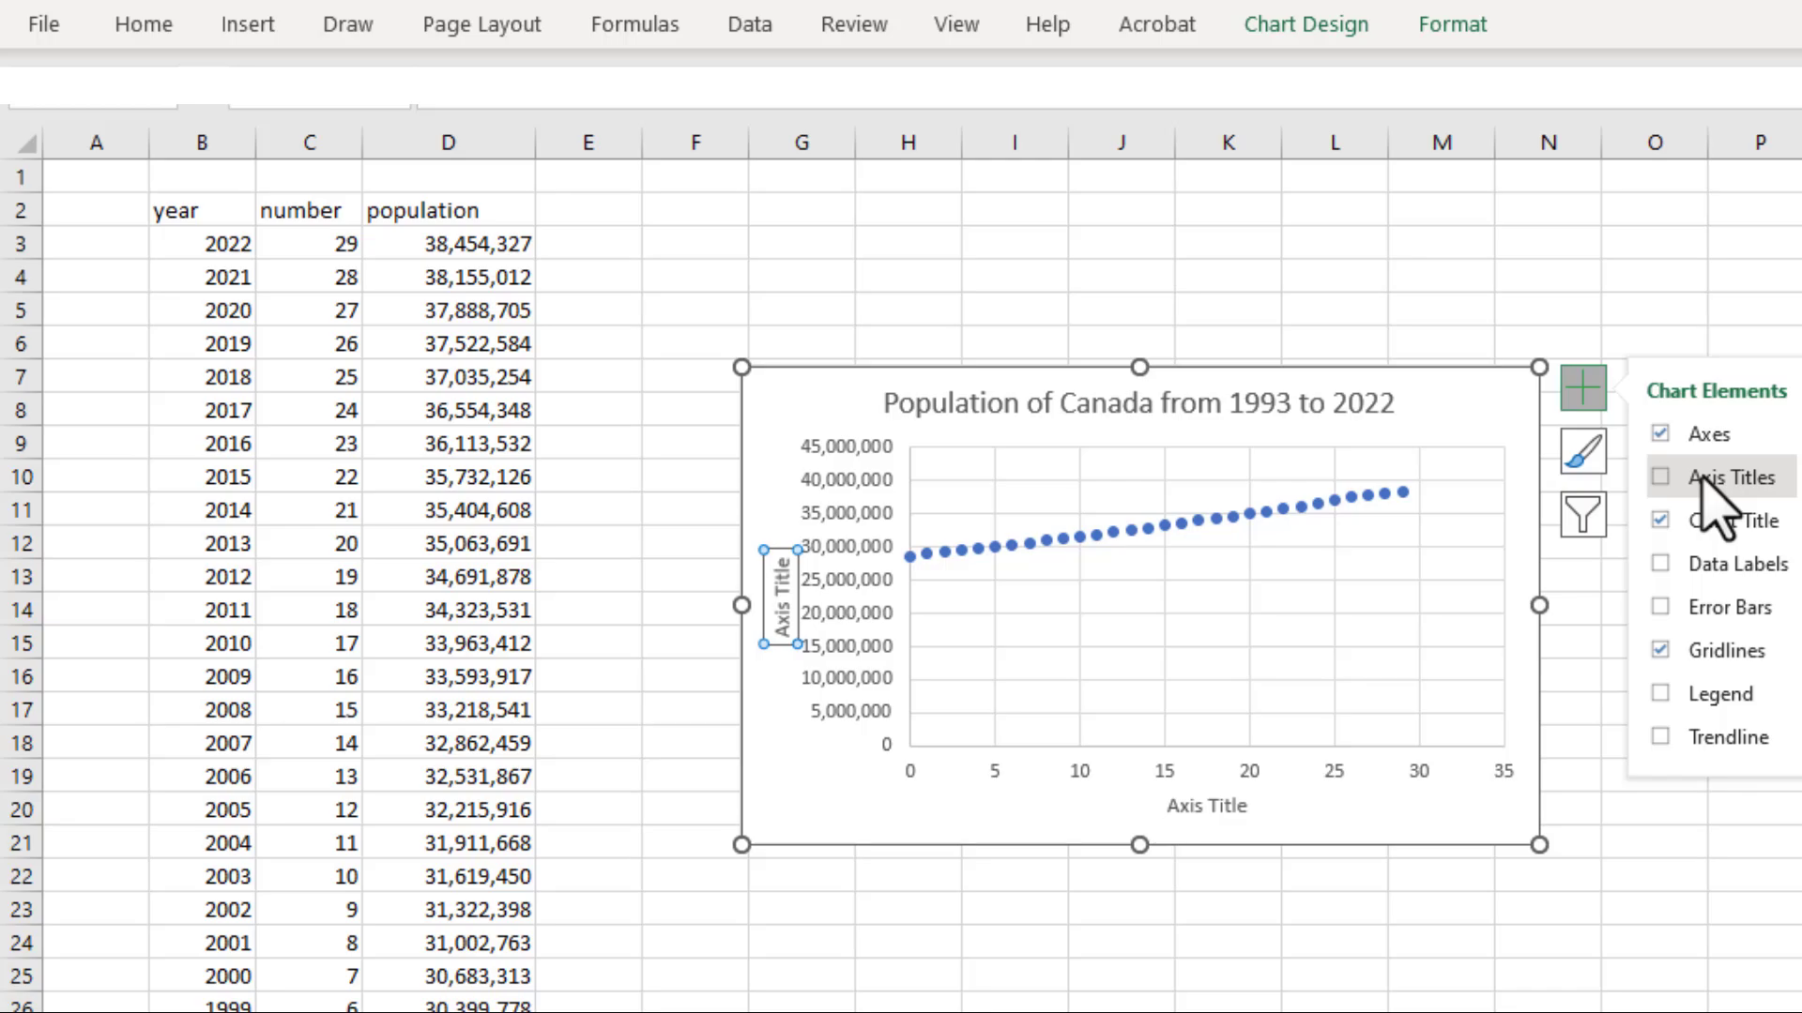
{"action": "left_click", "coordinate": [1707, 480]}
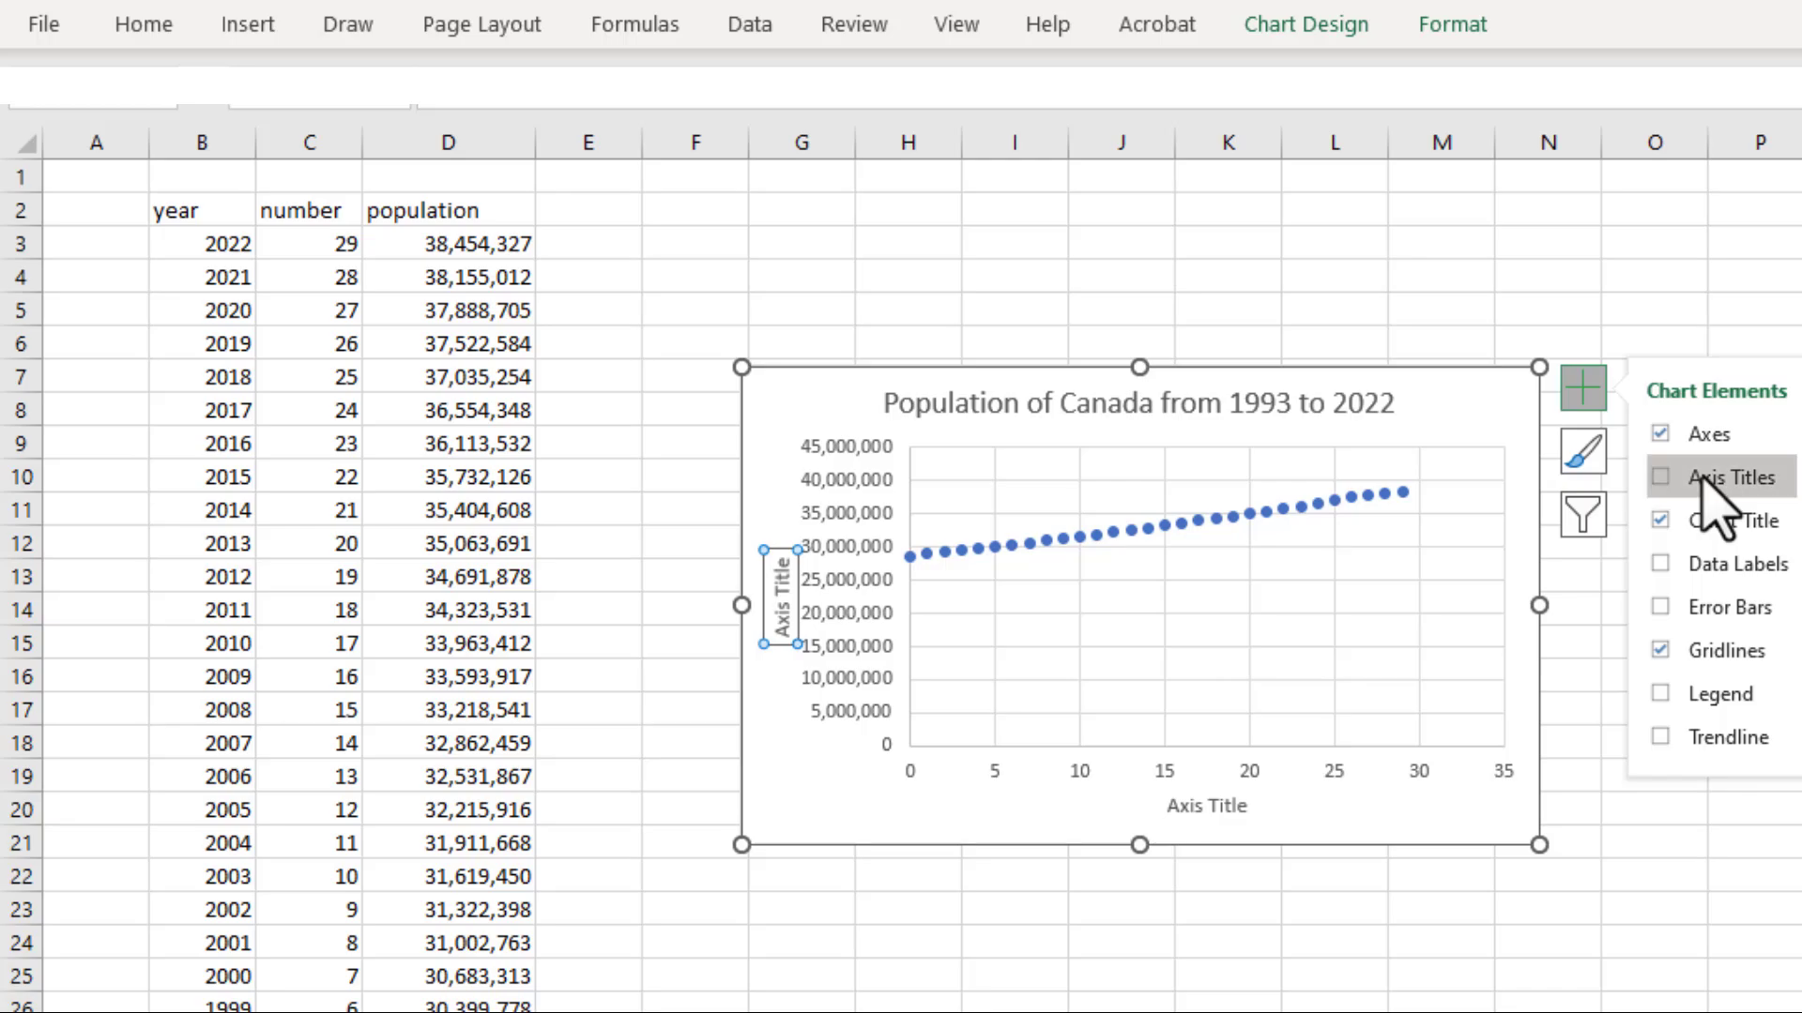
{"action": "left_click", "coordinate": [793, 633]}
{"action": "type", "text": "pop"}
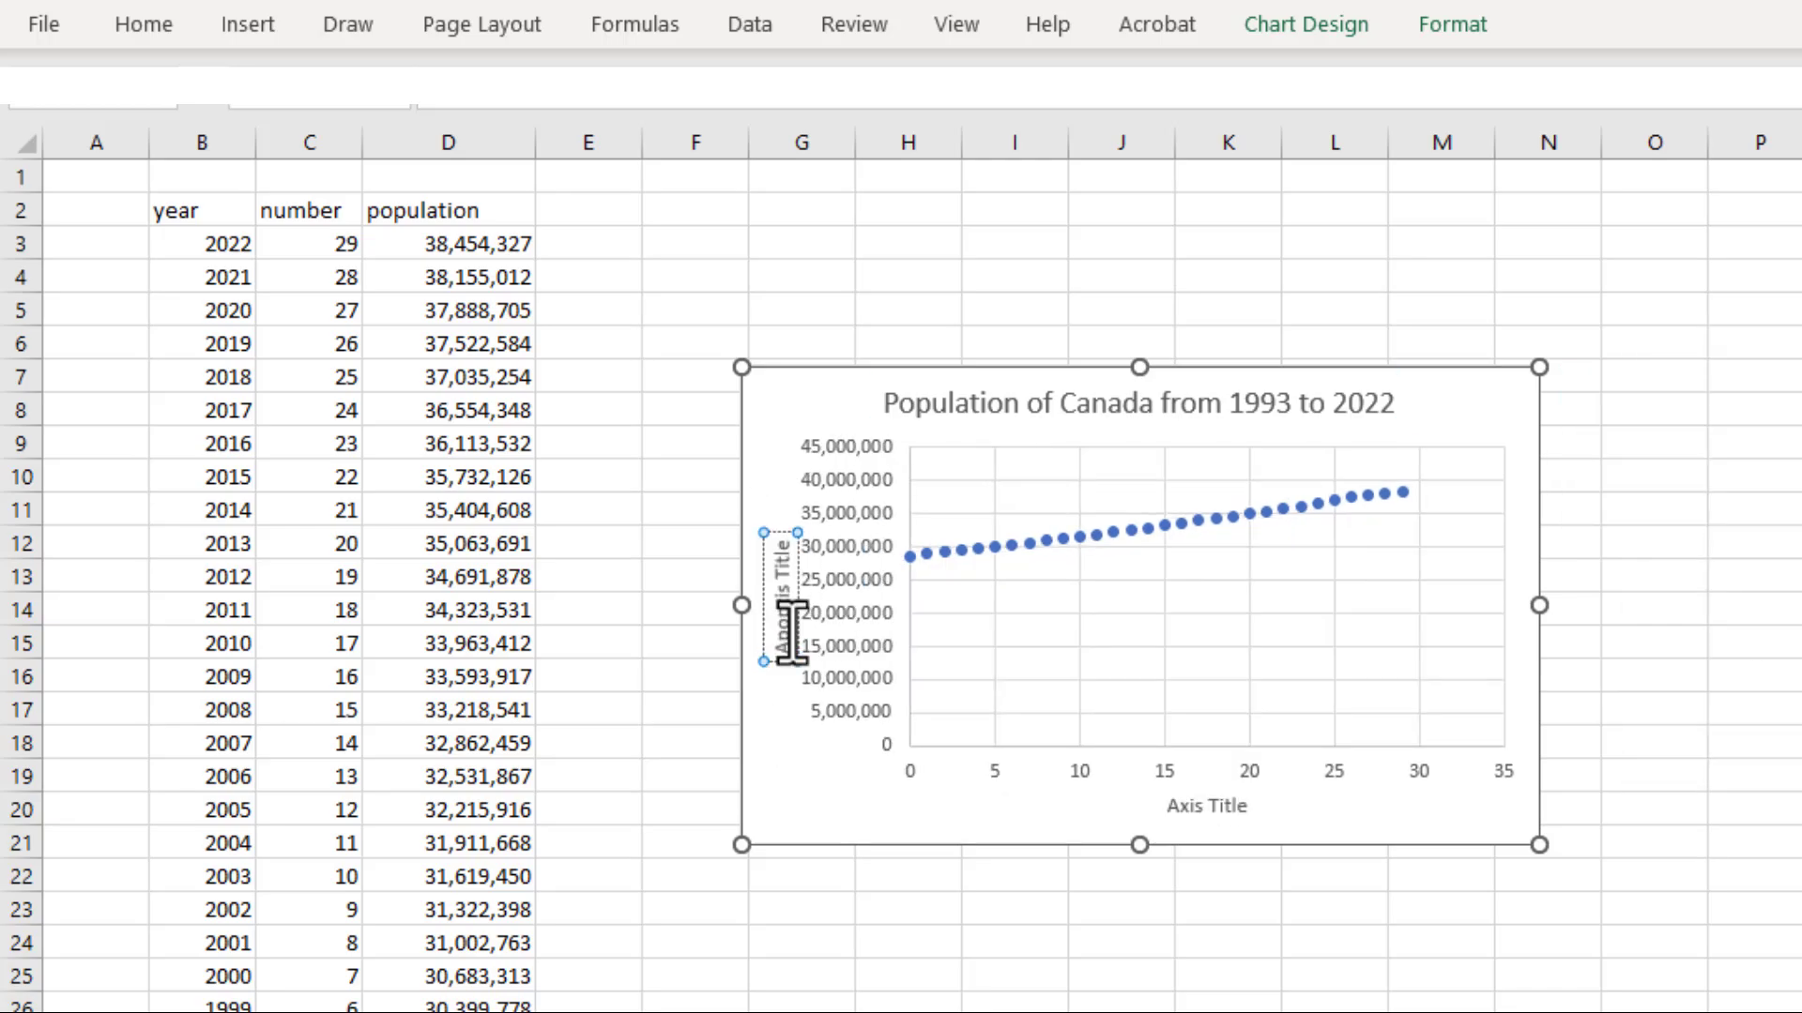
{"action": "type", "text": "Population"}
Set the horizontal axis title to "years since 1993"
{"action": "left_click", "coordinate": [1206, 805]}
{"action": "type", "text": "yea"}
{"action": "type", "text": "rs"}
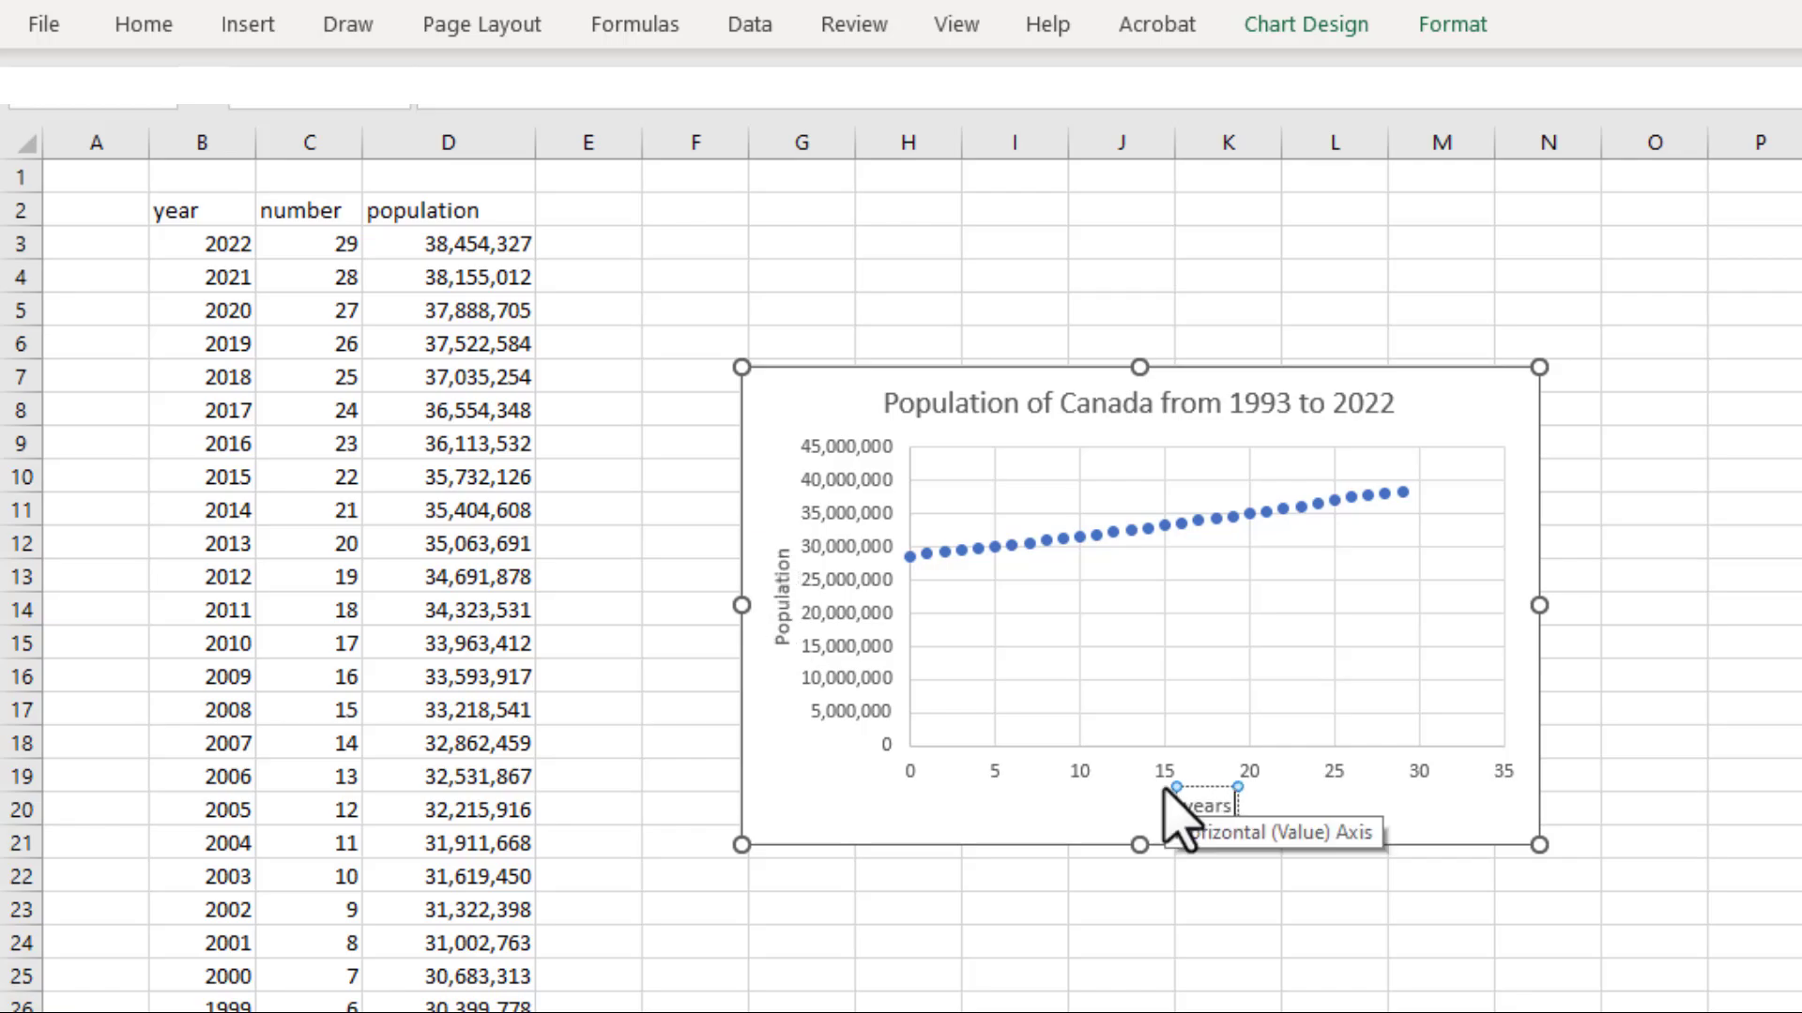
{"action": "type", "text": " since 199"}
{"action": "scroll", "coordinate": [1163, 791], "scroll_direction": "down", "scroll_amount": 1}
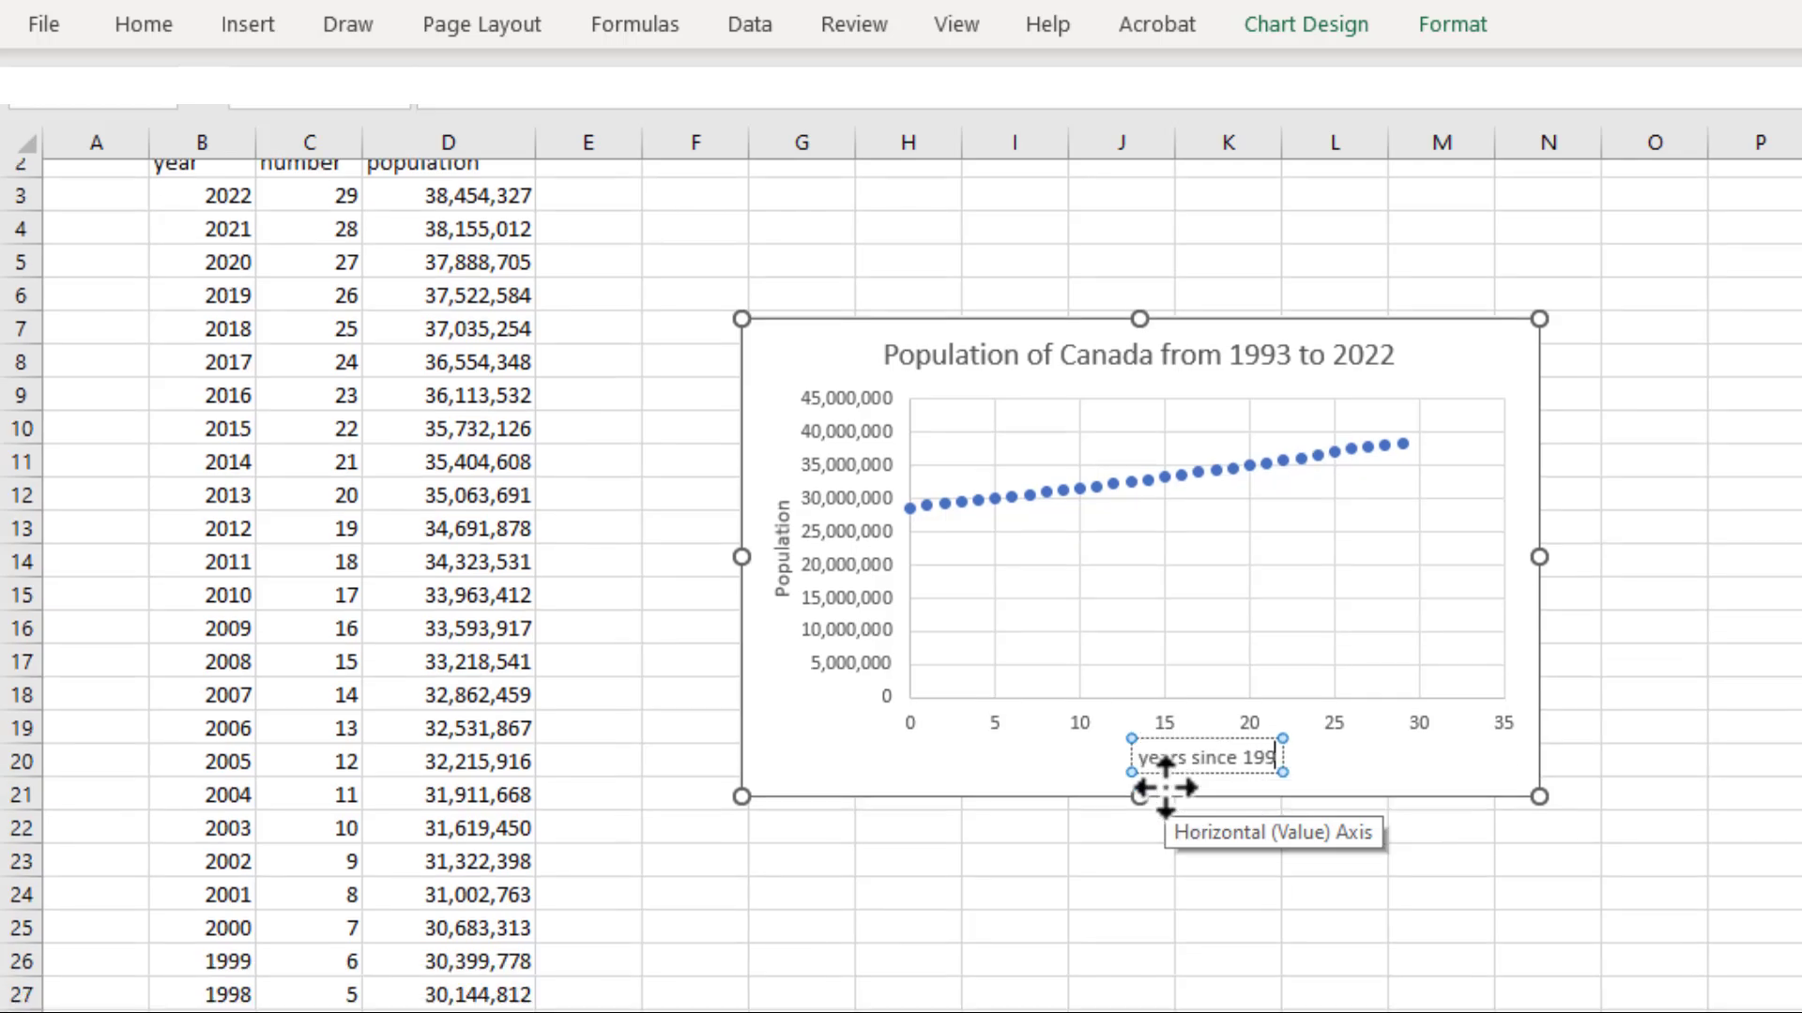
{"action": "scroll", "coordinate": [1165, 788], "scroll_direction": "down", "scroll_amount": 1}
{"action": "type", "text": "3"}
Add a linear trendline to the data points, with its equation and R-squared value displayed on the chart
{"action": "left_click", "coordinate": [927, 460]}
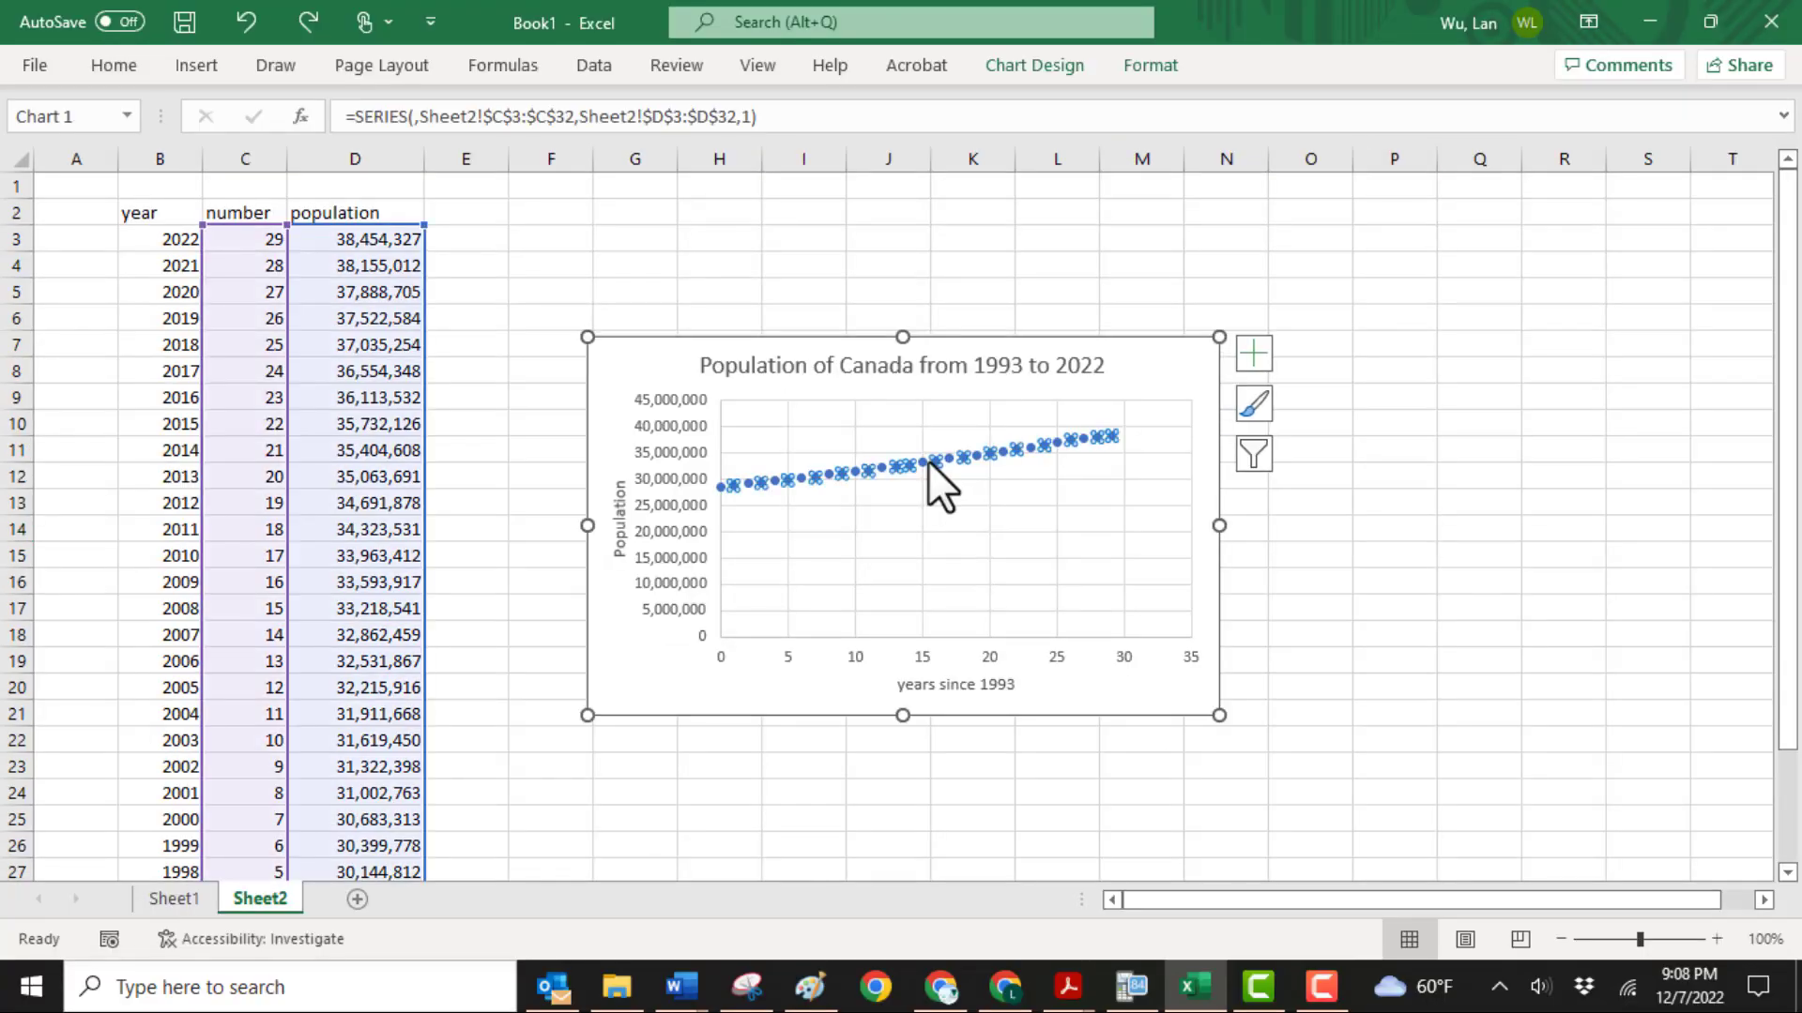
{"action": "right_click", "coordinate": [927, 460]}
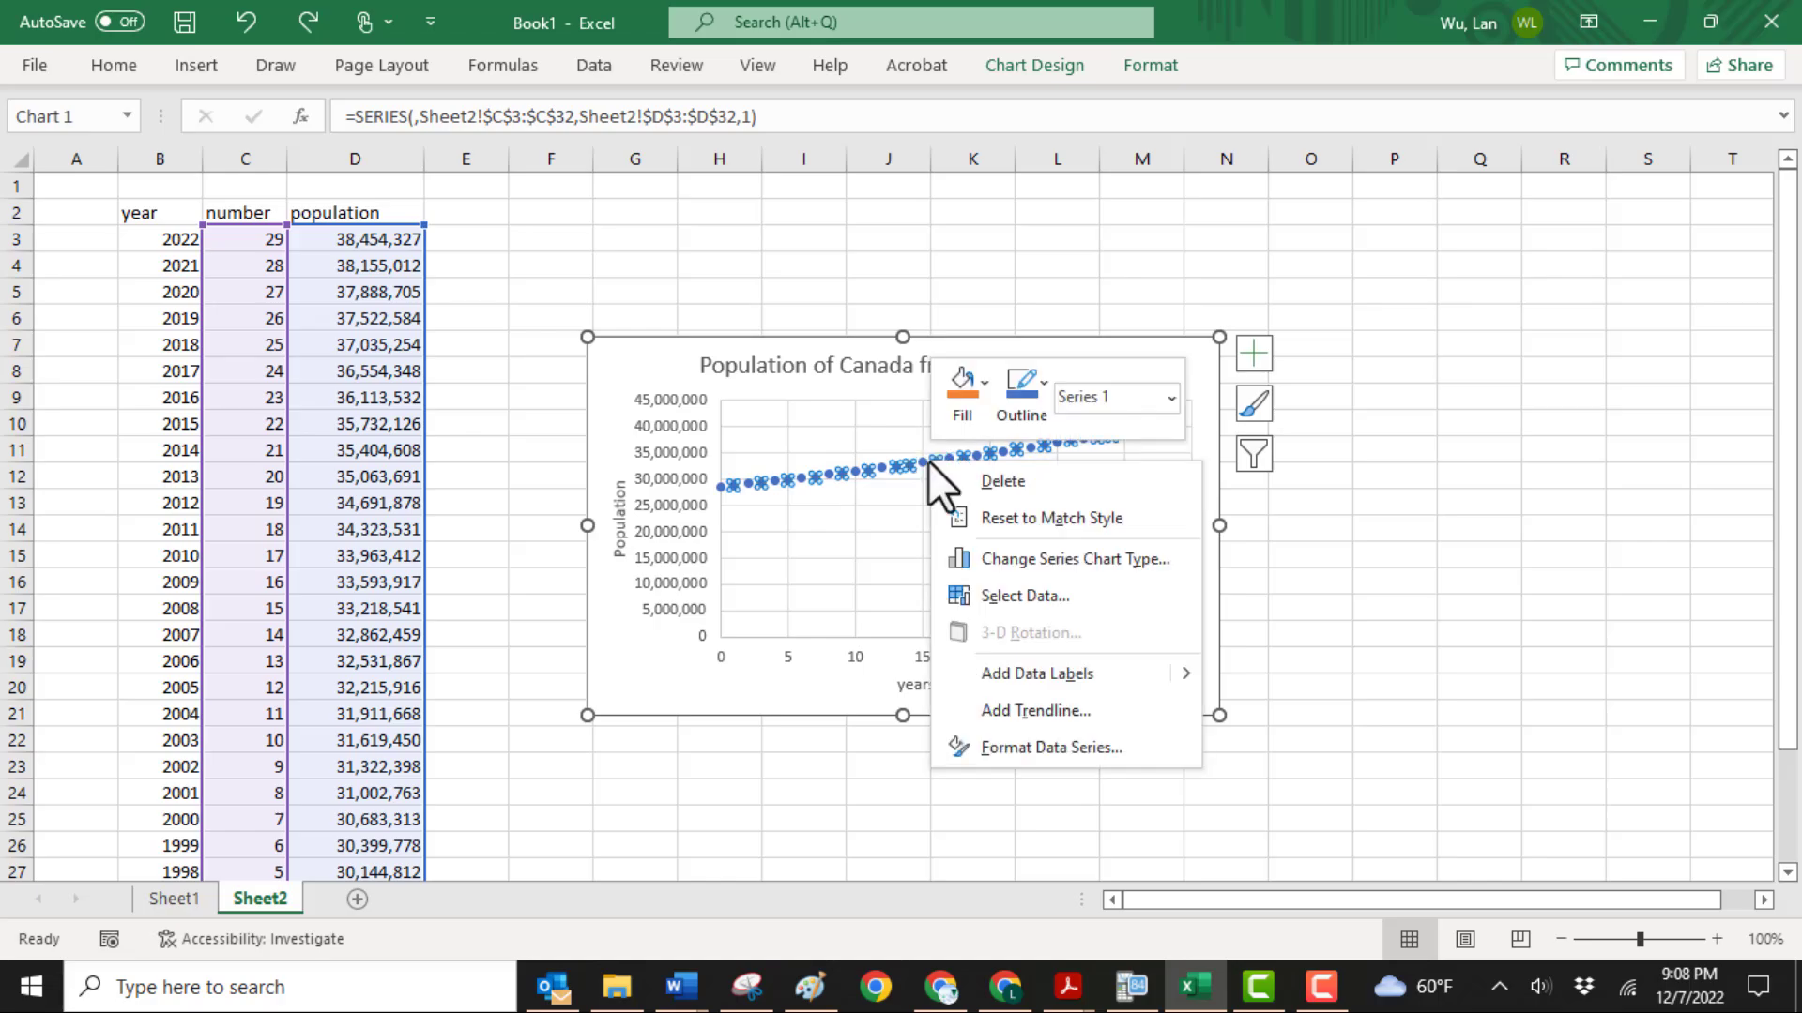
{"action": "left_click", "coordinate": [1036, 710]}
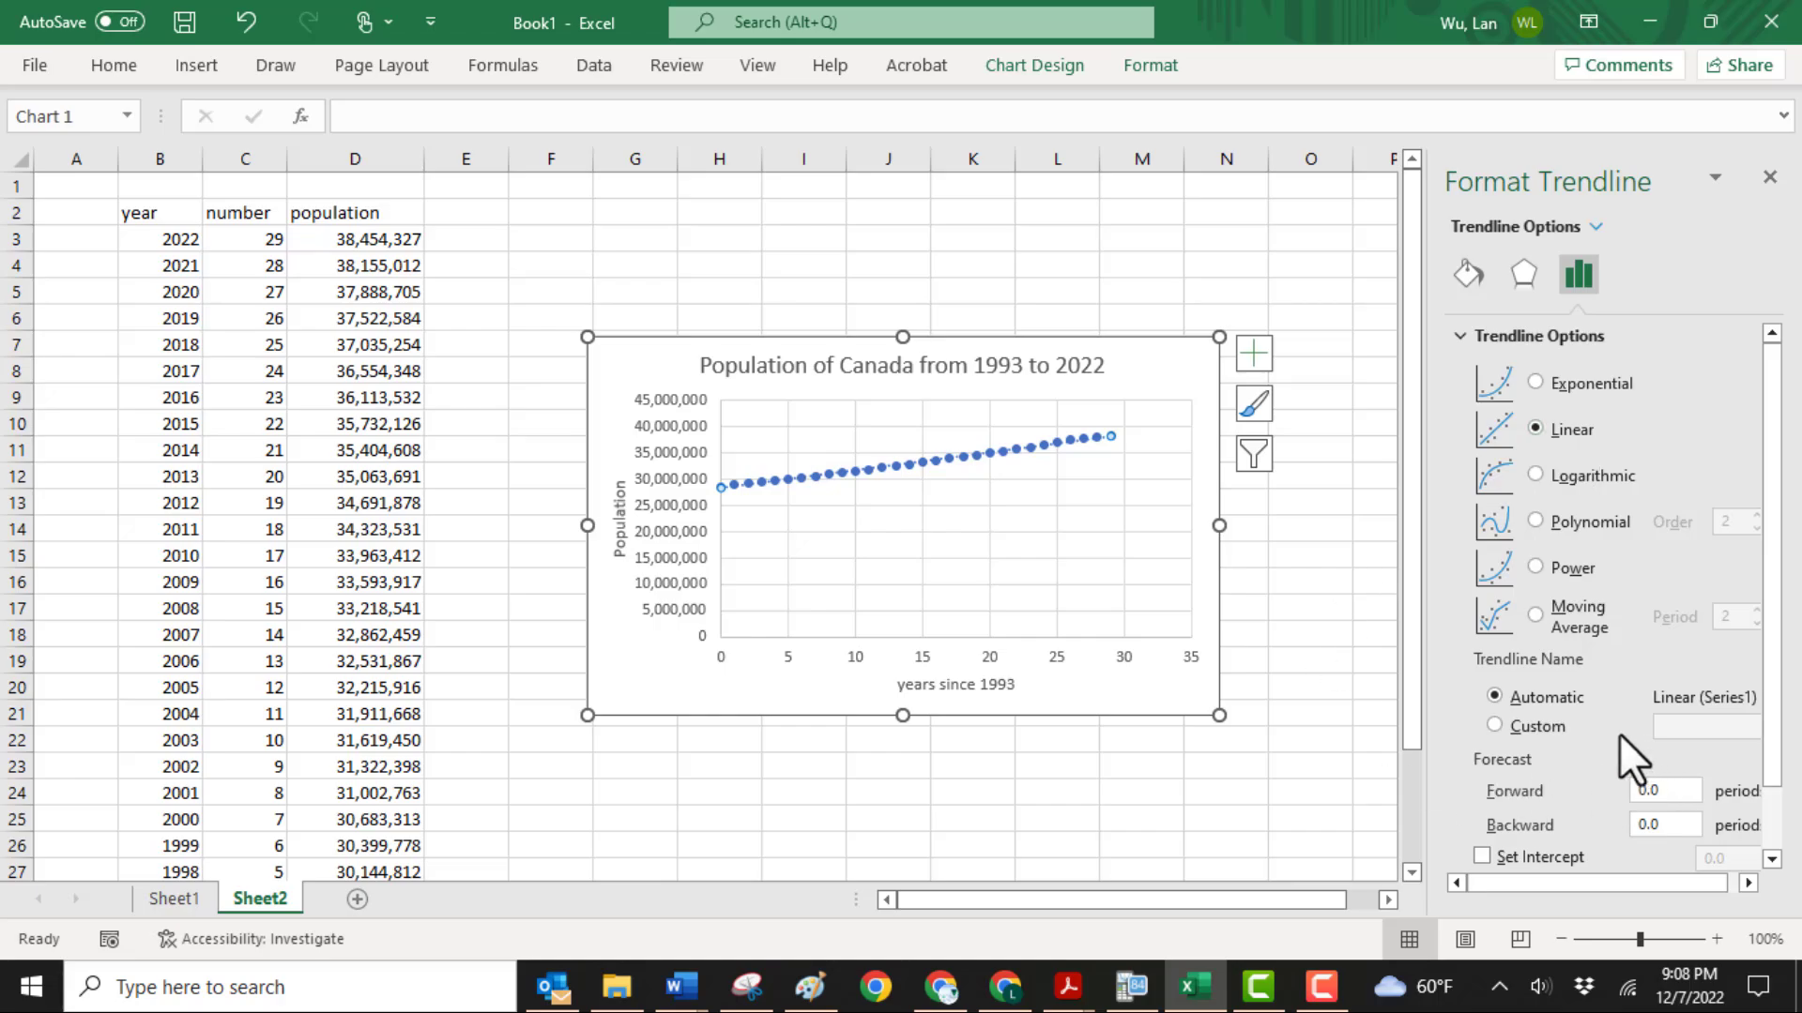
{"action": "scroll", "coordinate": [1619, 735], "scroll_direction": "down", "scroll_amount": 1}
{"action": "left_click", "coordinate": [1481, 815]}
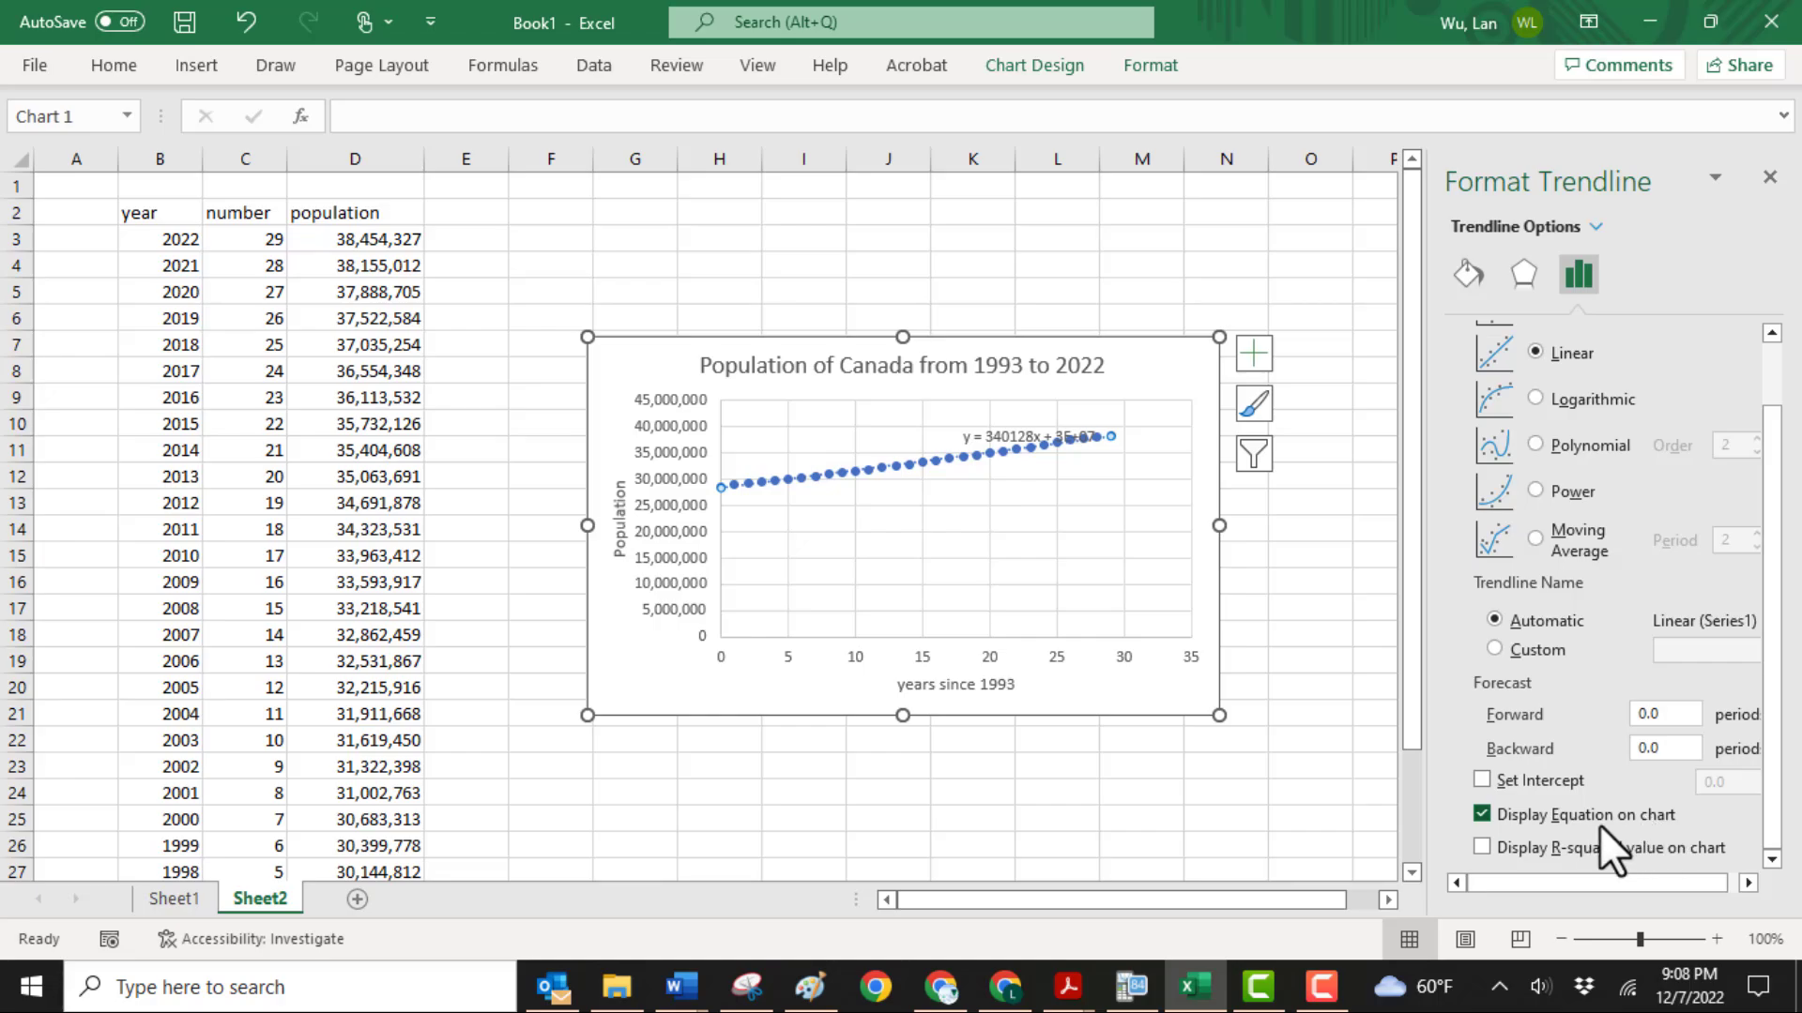
{"action": "left_click", "coordinate": [1483, 848]}
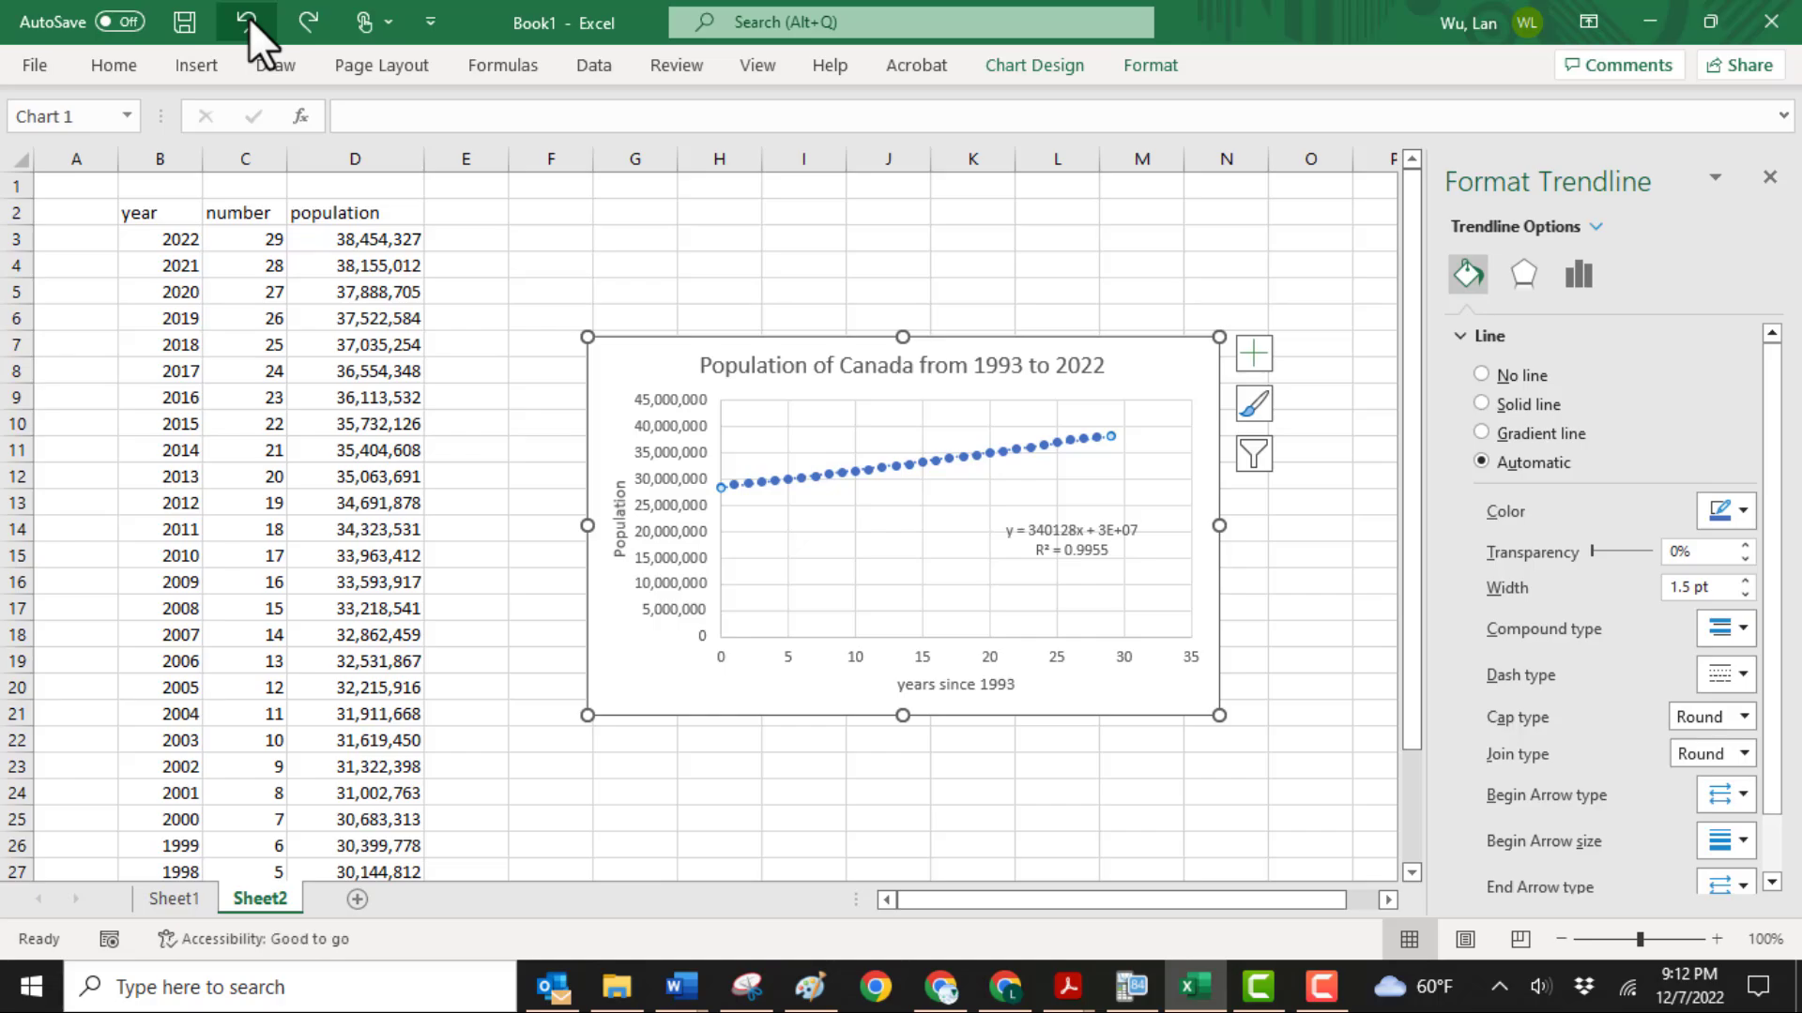
{"action": "left_click", "coordinate": [247, 21]}
Format the trendline as an orange line with the solid dash type
{"action": "right_click", "coordinate": [1112, 439]}
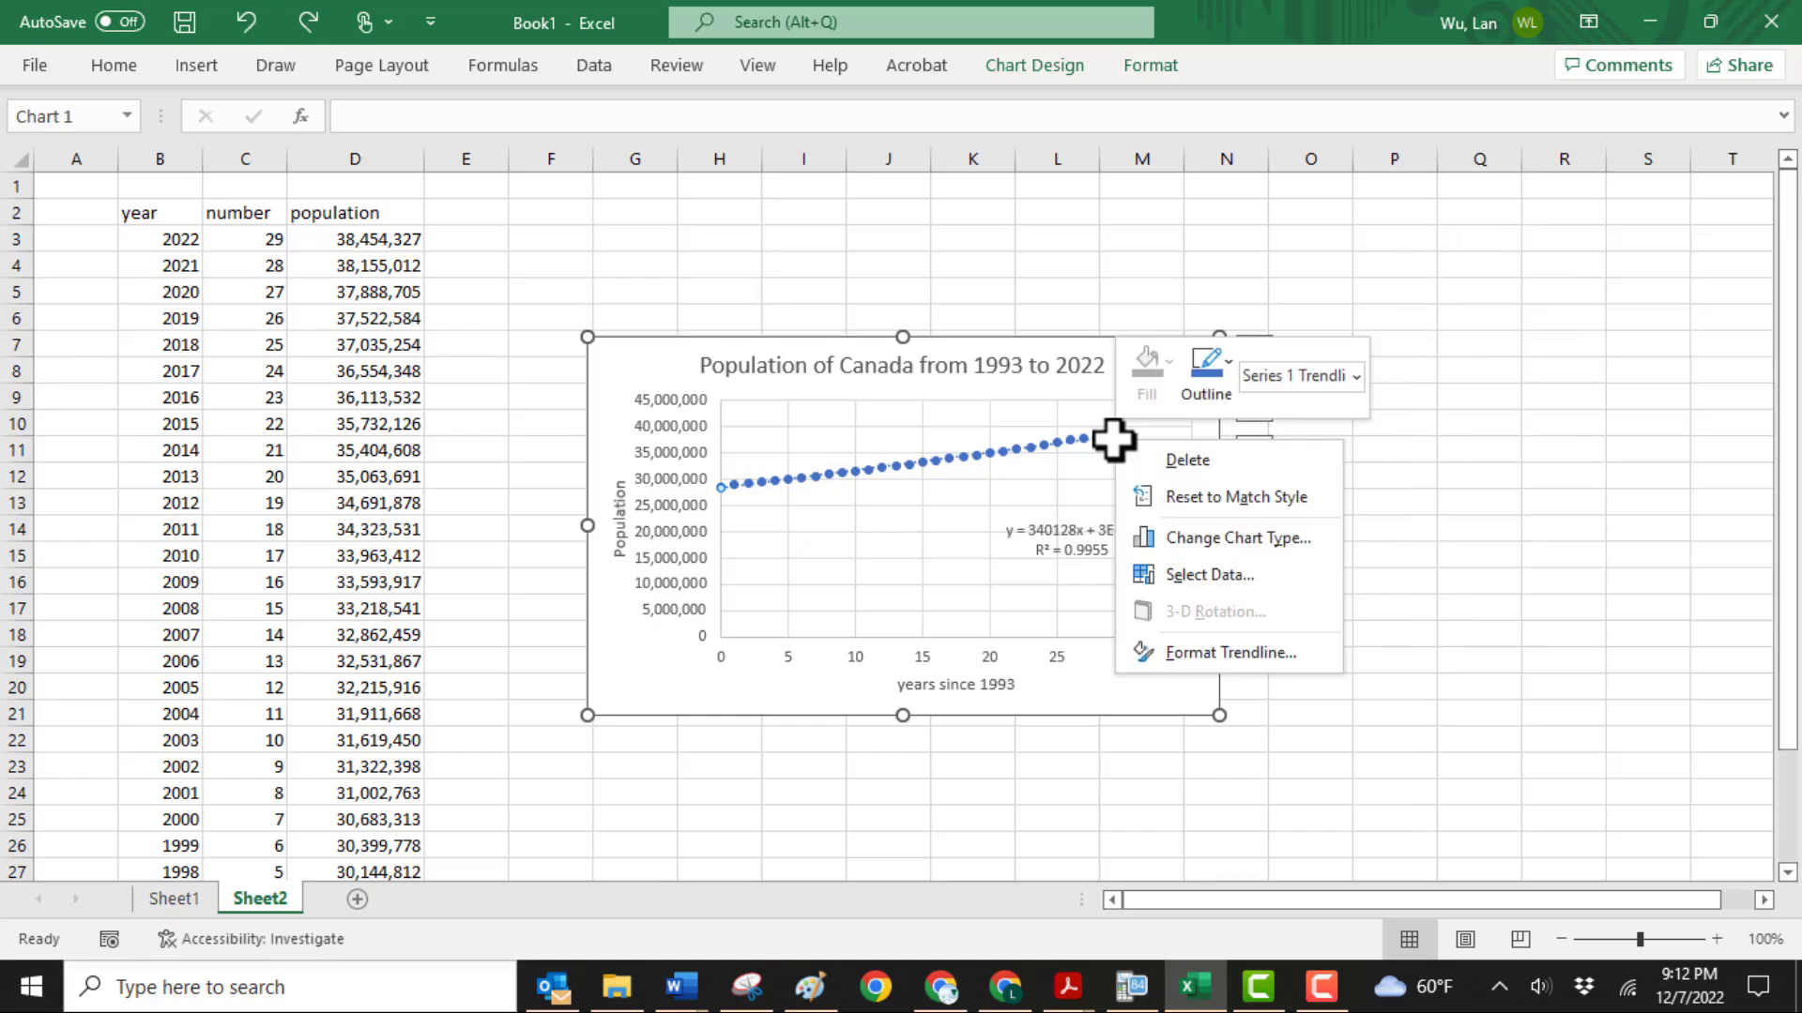
{"action": "left_click", "coordinate": [1209, 648]}
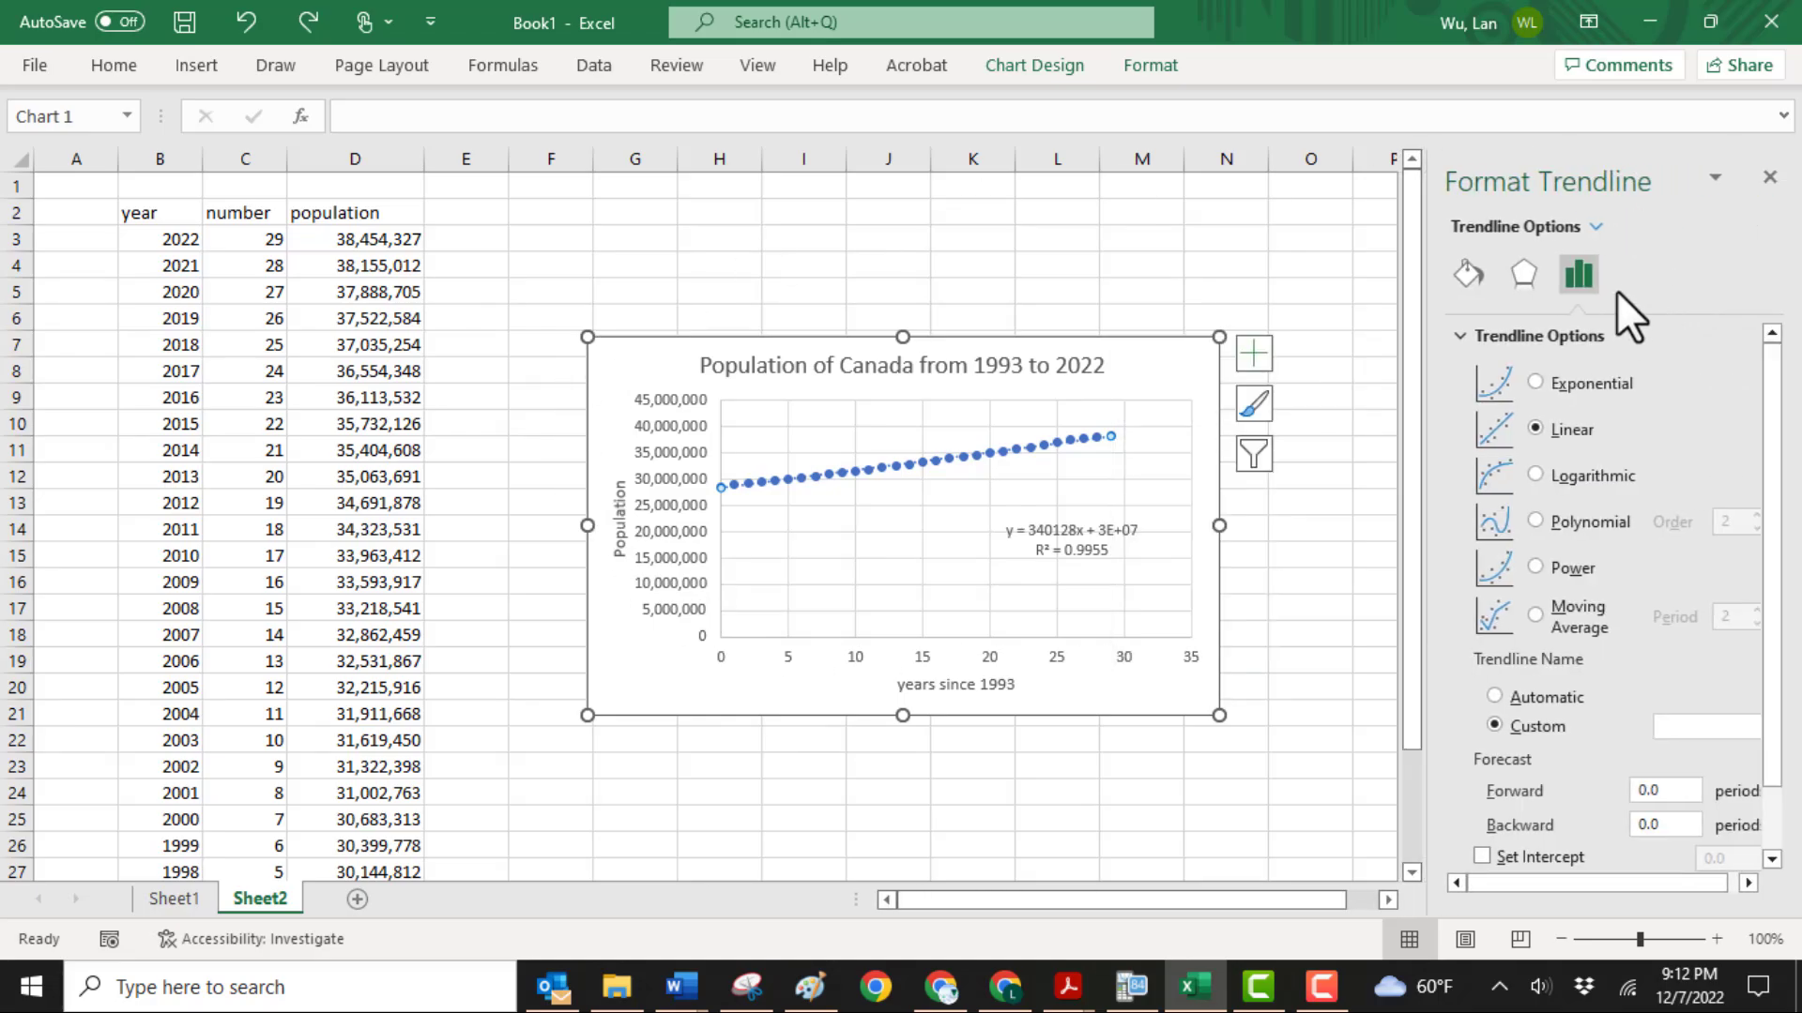
{"action": "left_click", "coordinate": [1464, 274]}
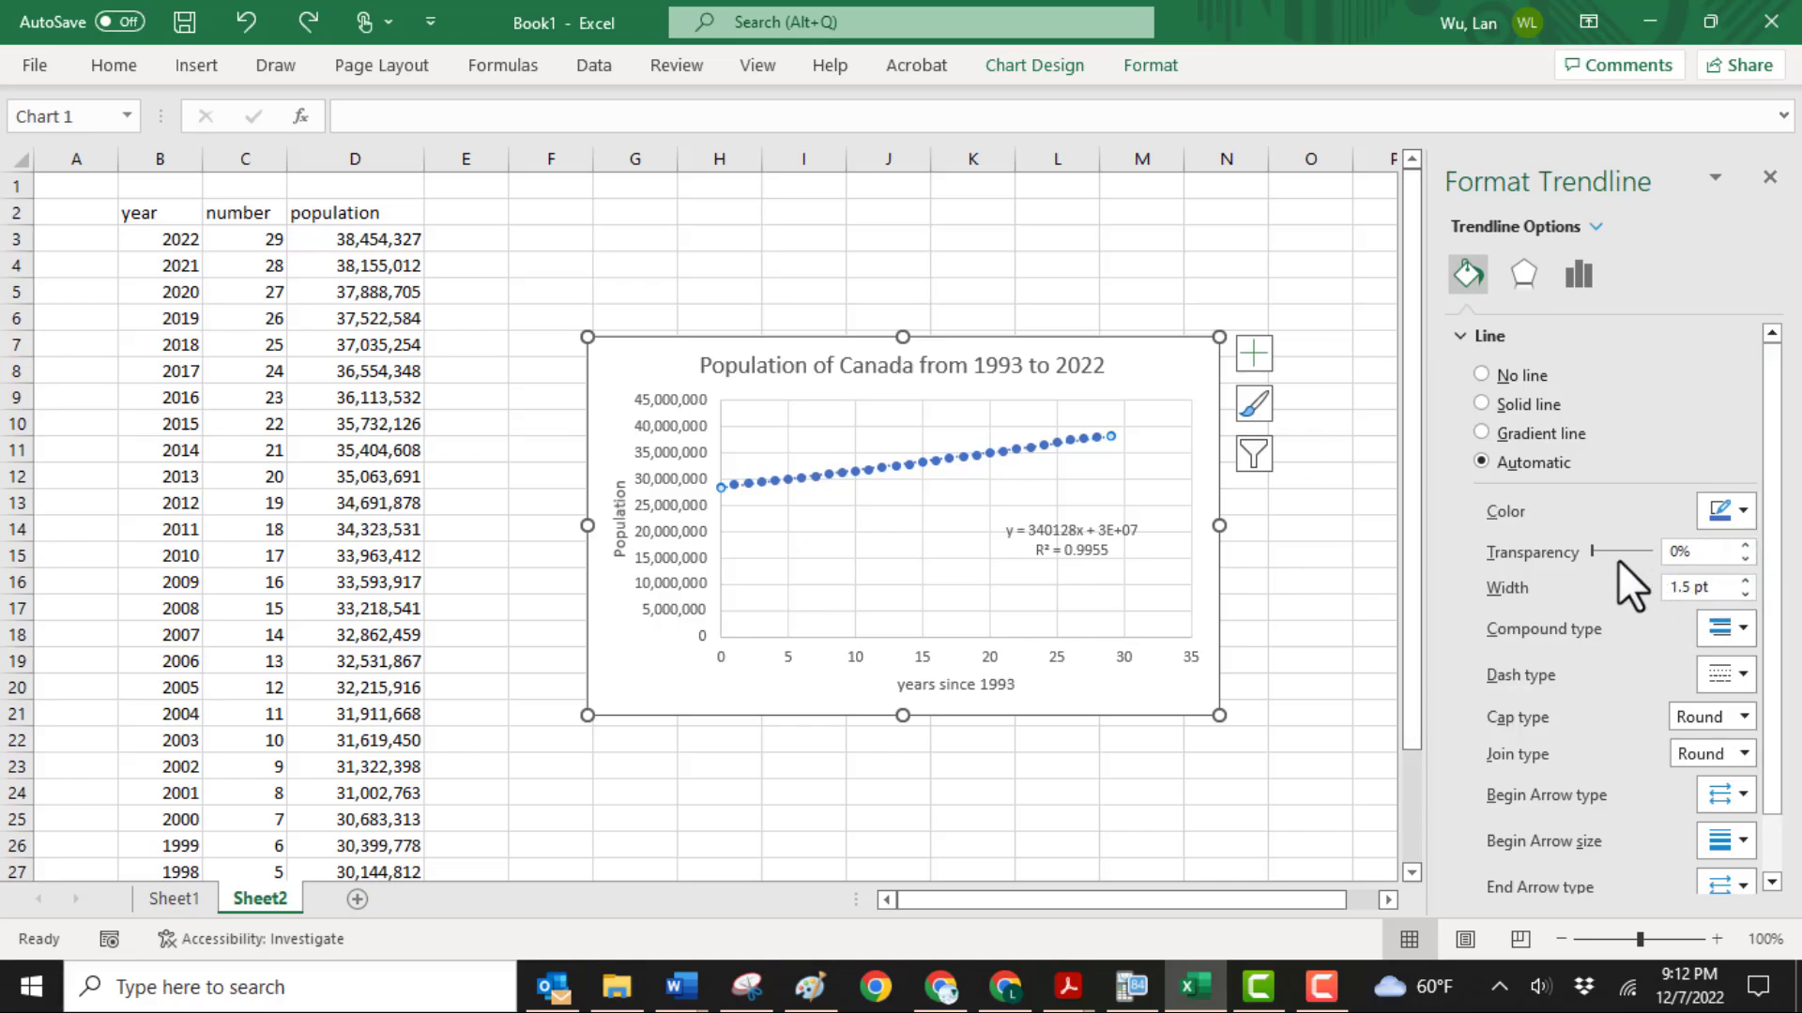
{"action": "left_click", "coordinate": [1747, 511]}
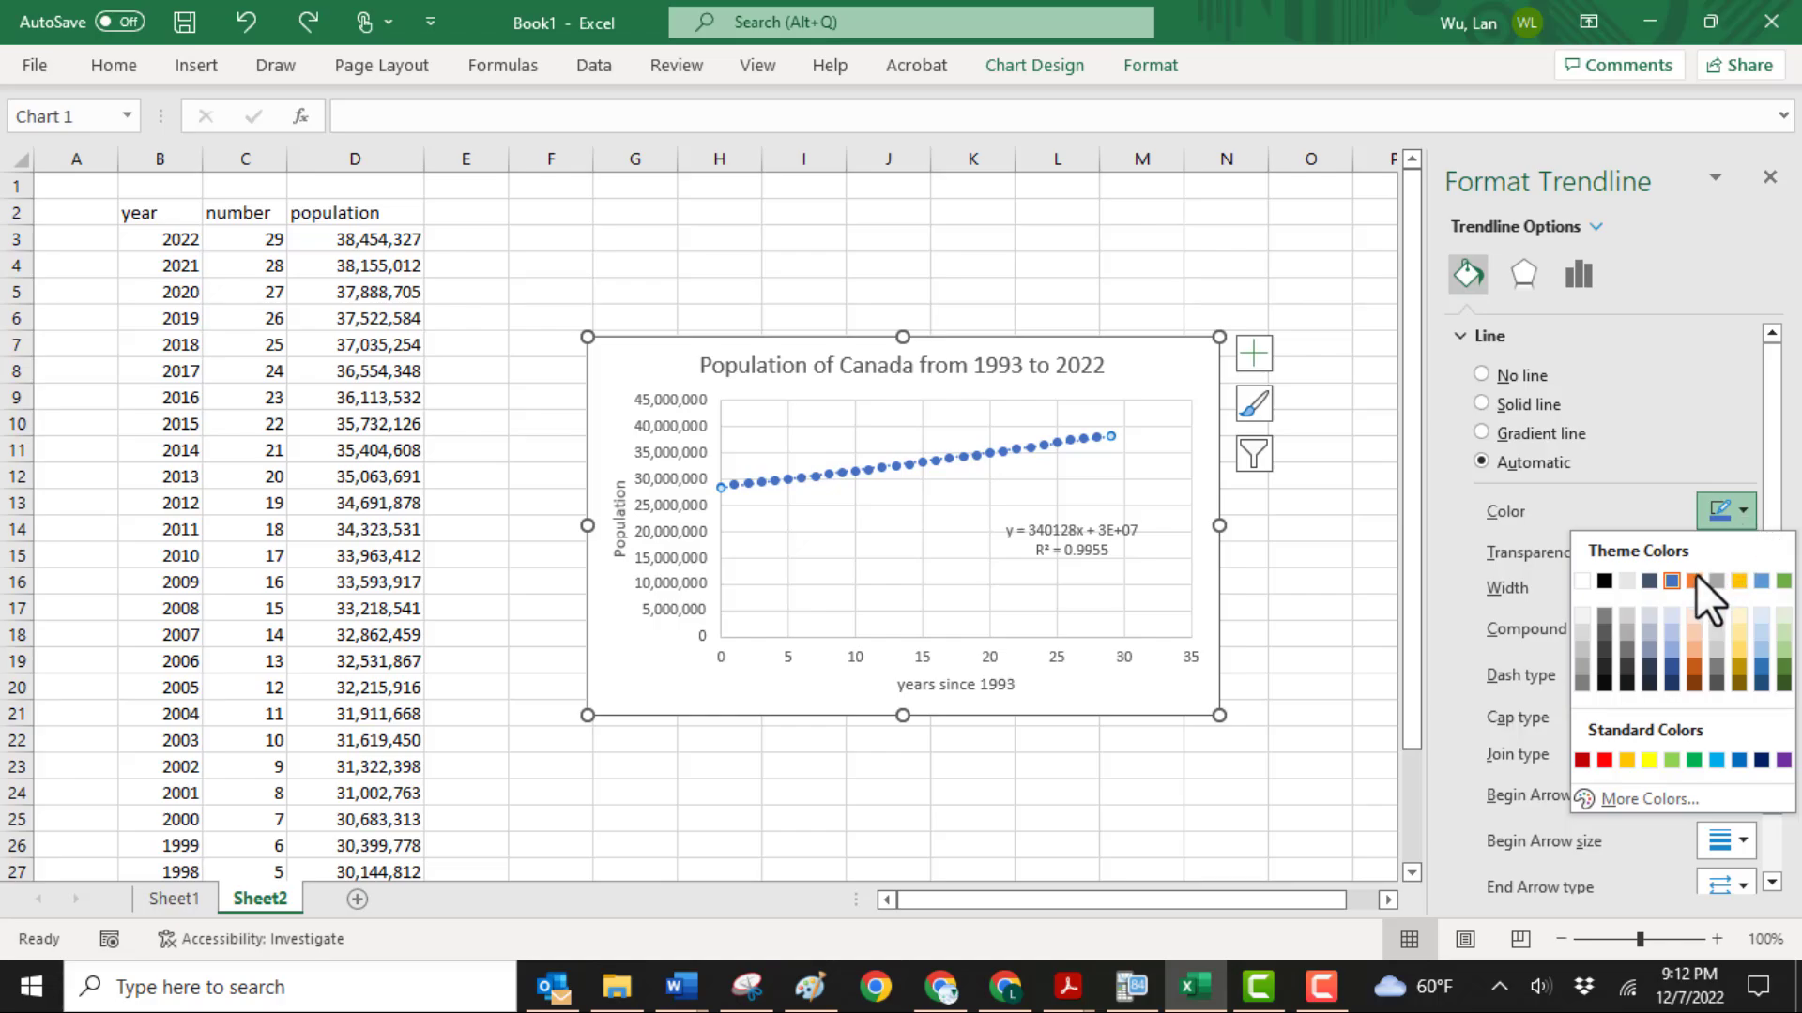
{"action": "left_click", "coordinate": [1694, 580]}
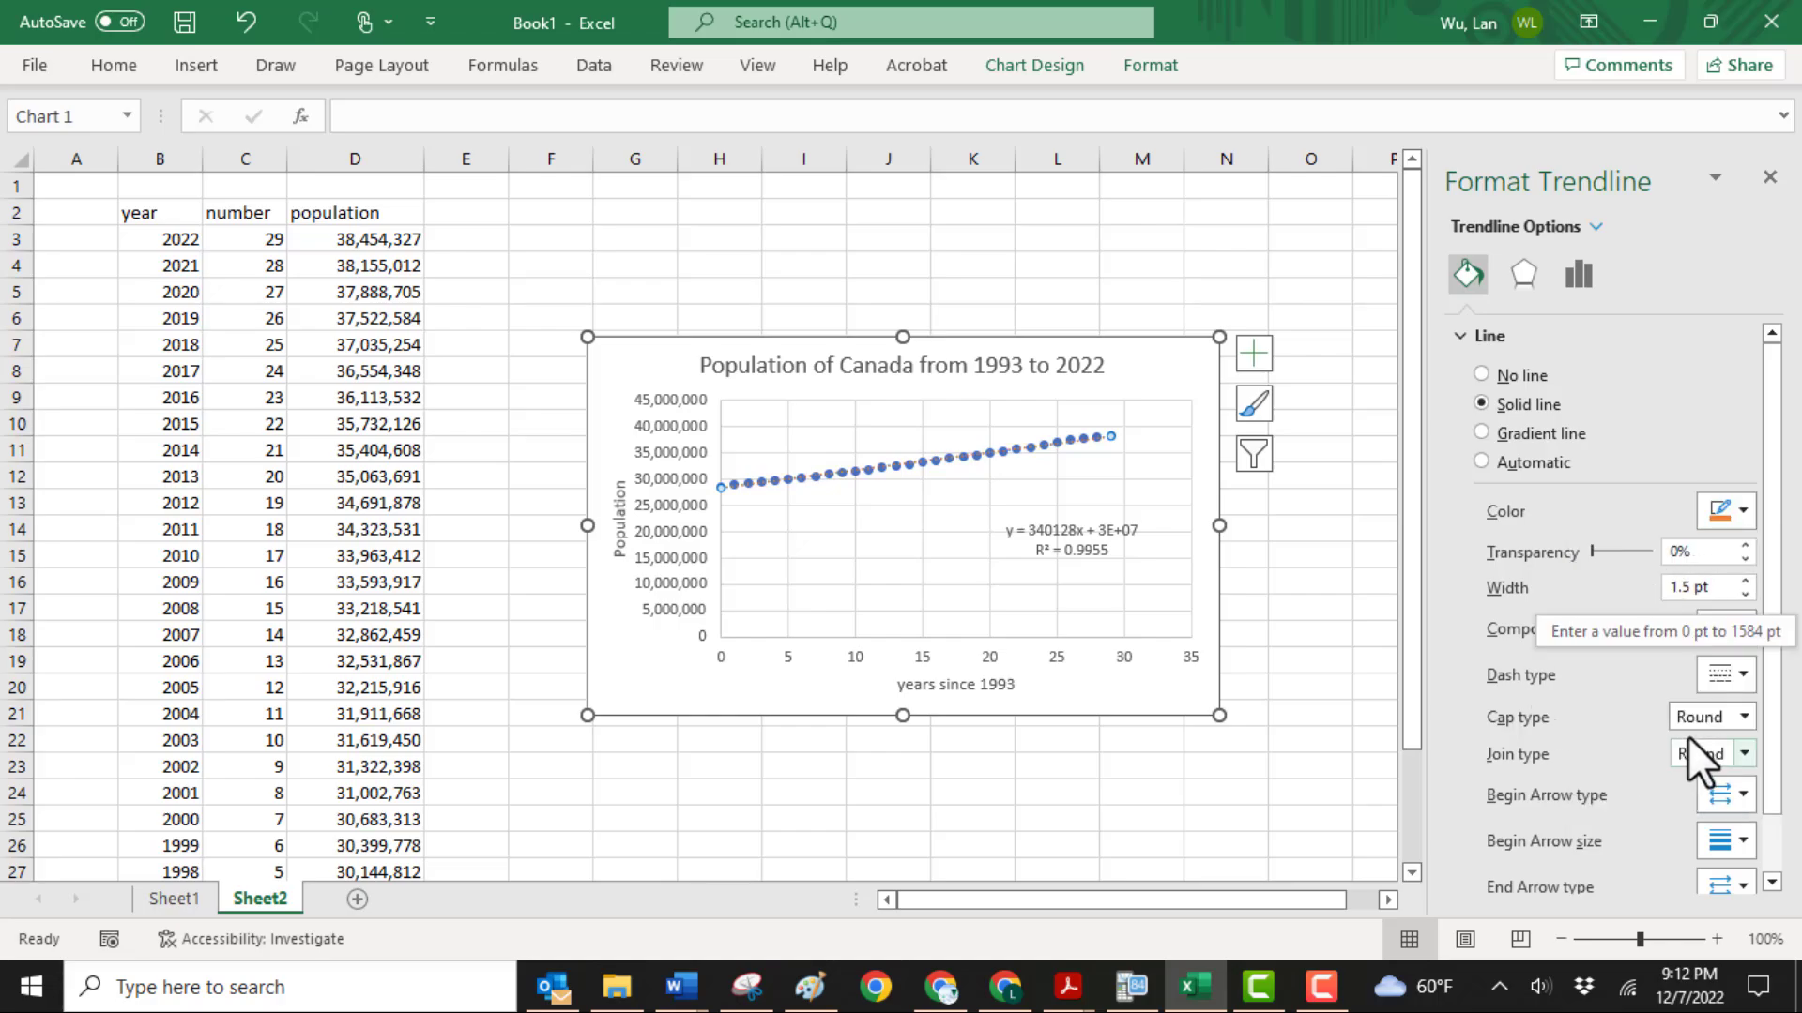
{"action": "left_click", "coordinate": [1742, 675]}
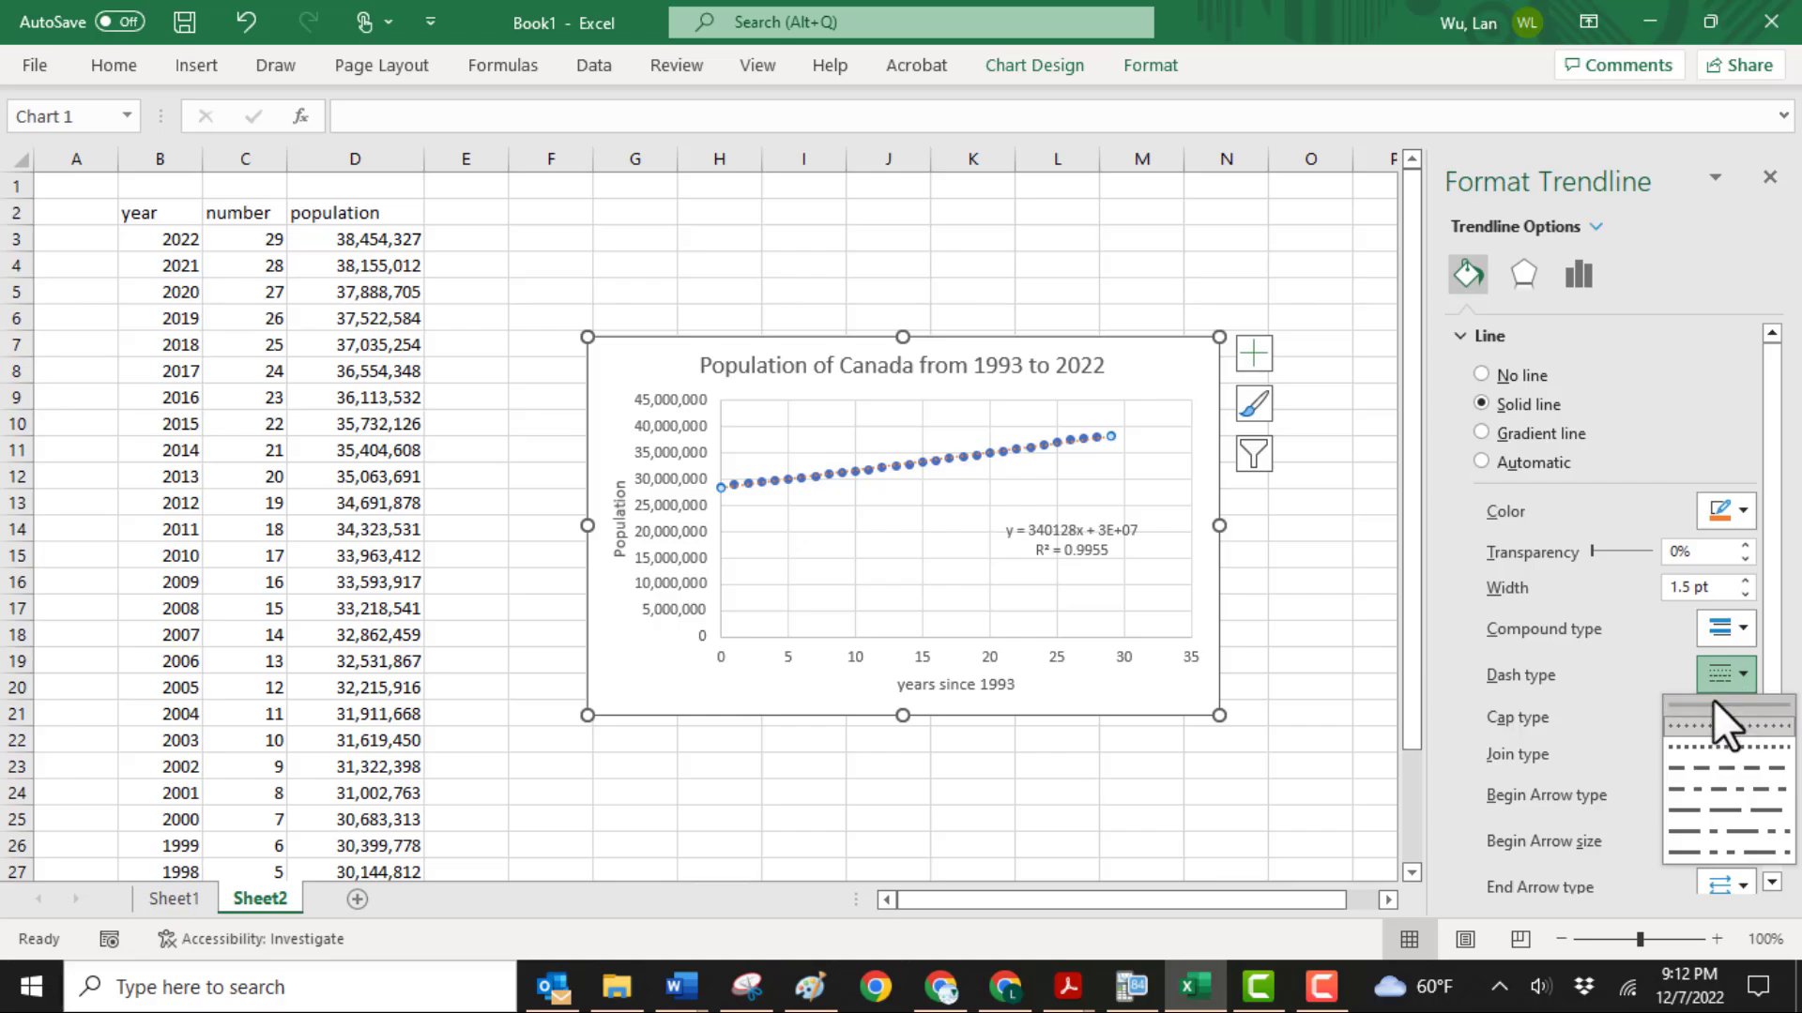
{"action": "left_click", "coordinate": [1713, 700]}
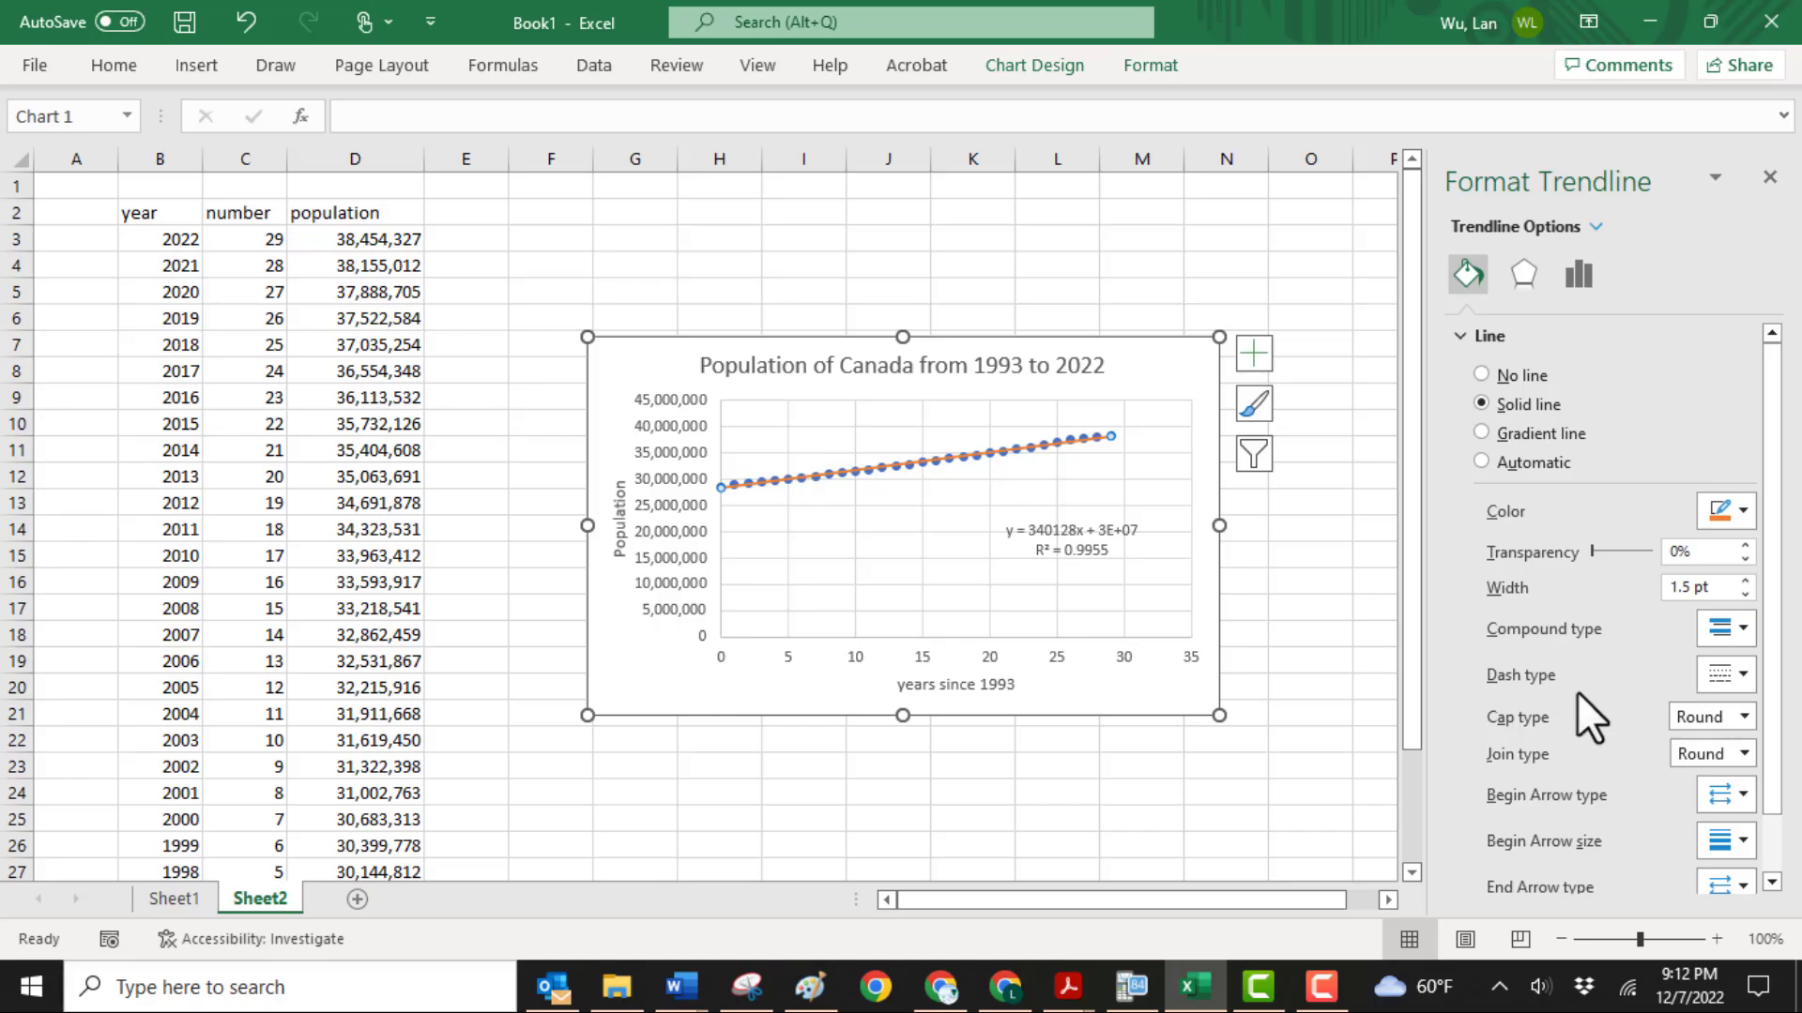
{"action": "left_click", "coordinate": [1327, 610]}
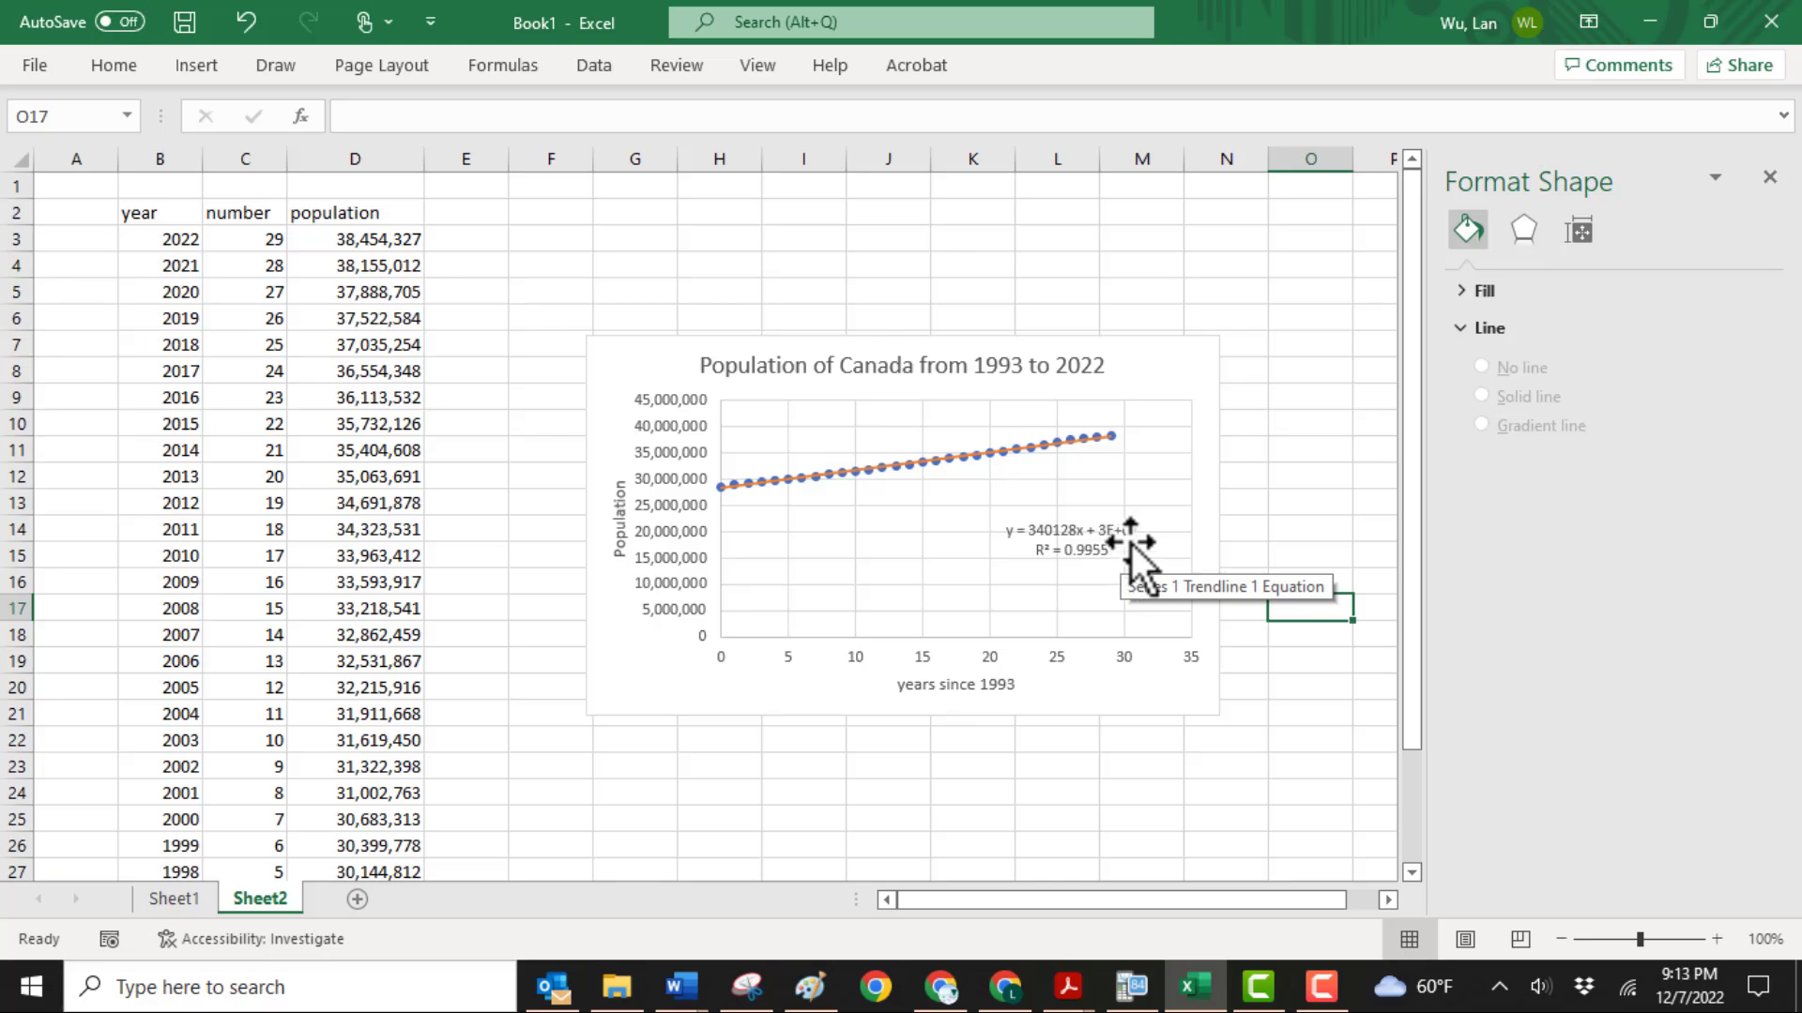
Copy the linear-trendline chart and paste the copy directly below it, using the destination theme
{"action": "left_click", "coordinate": [604, 338]}
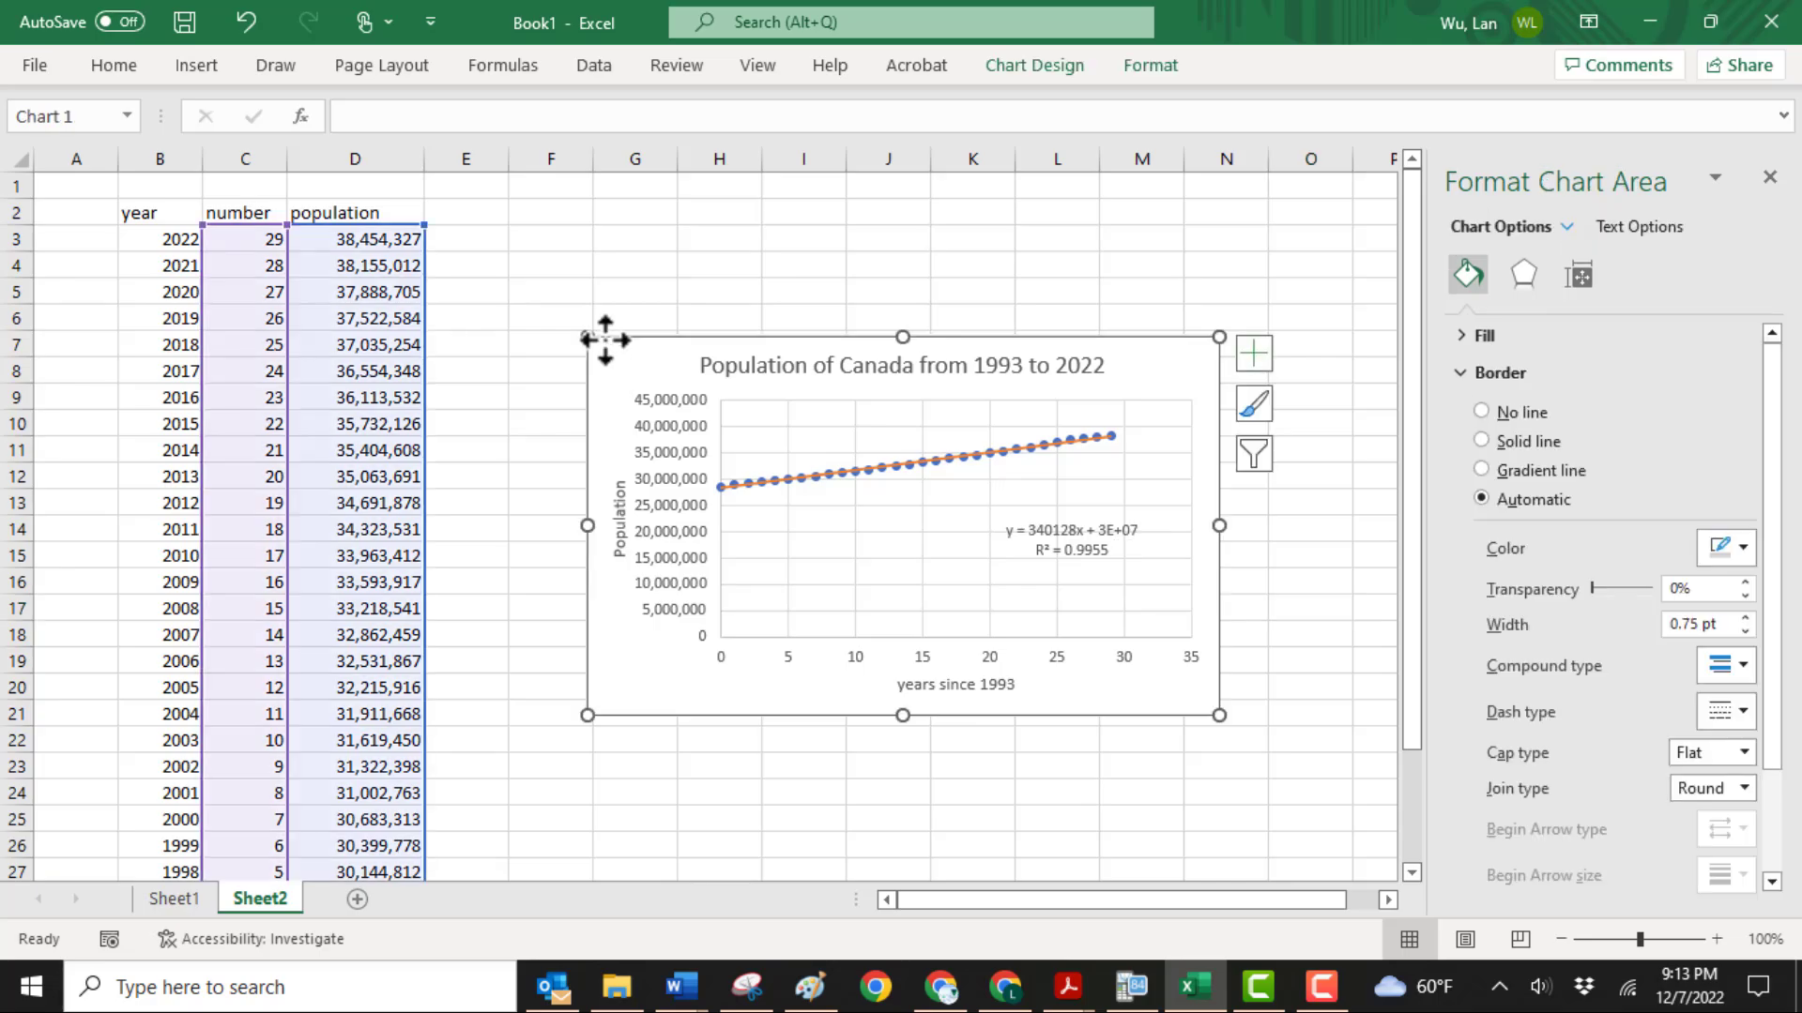
{"action": "right_click", "coordinate": [604, 337]}
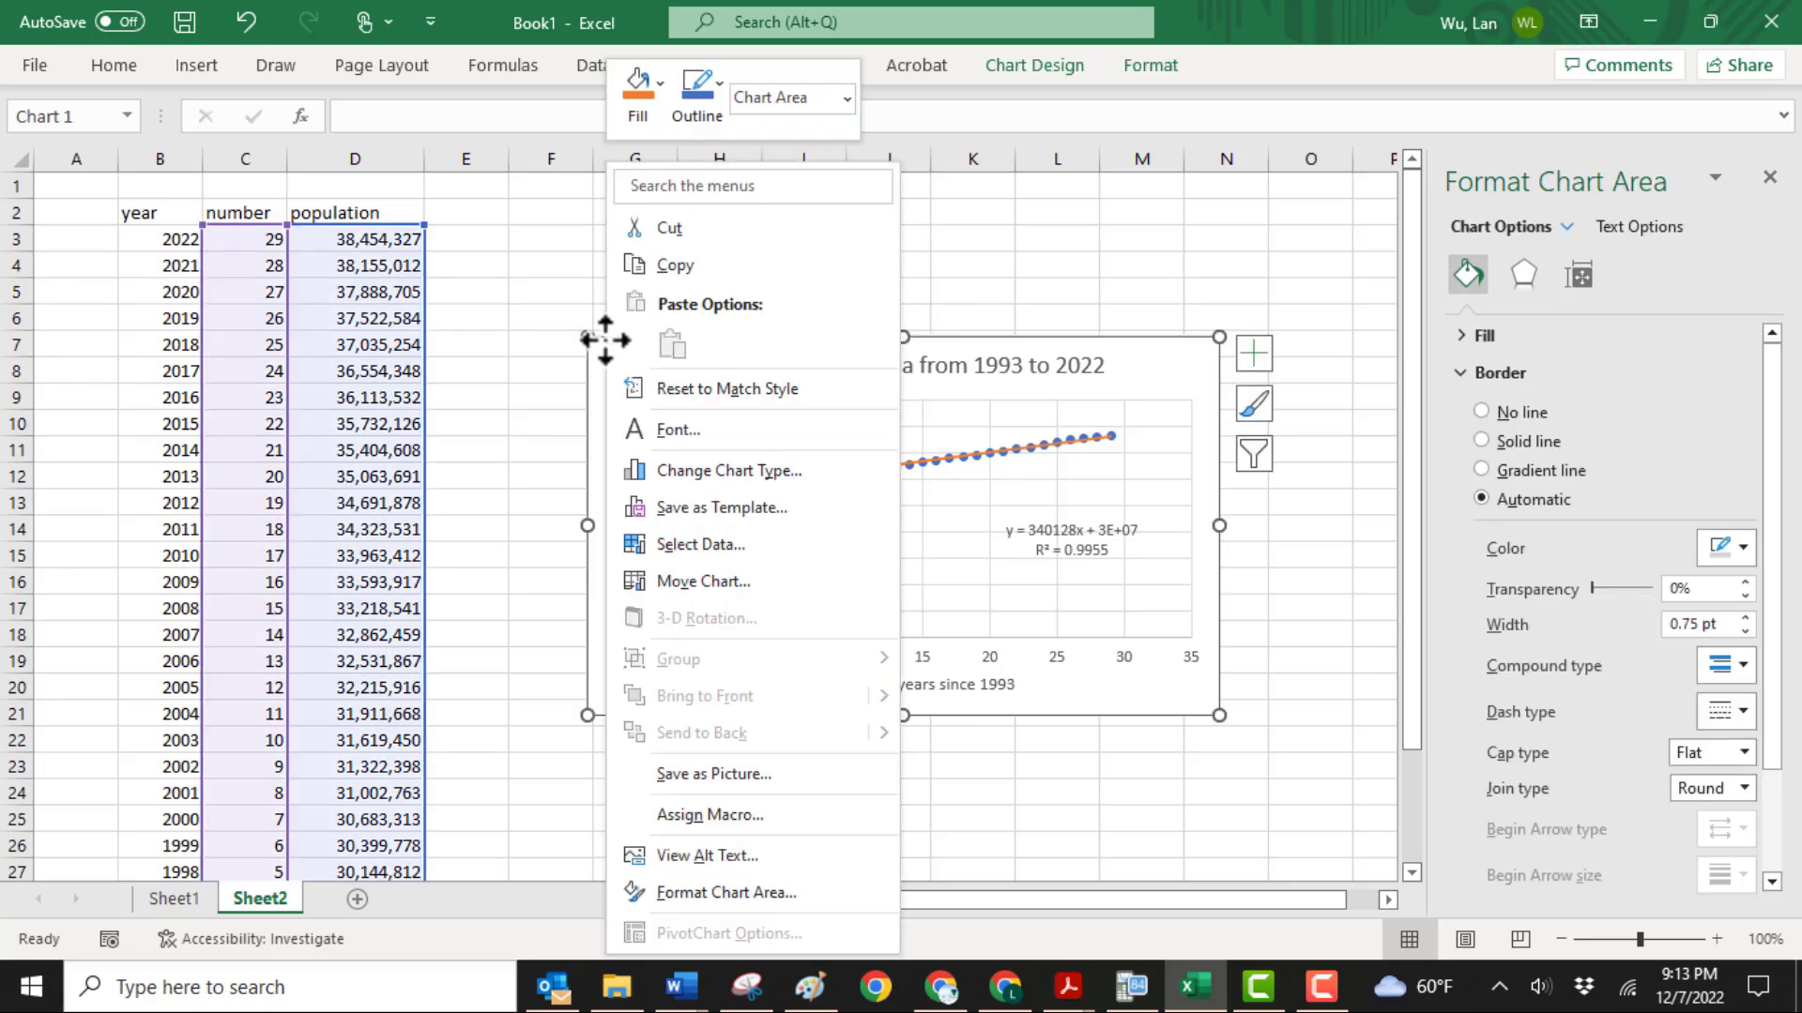
{"action": "left_click", "coordinate": [678, 272]}
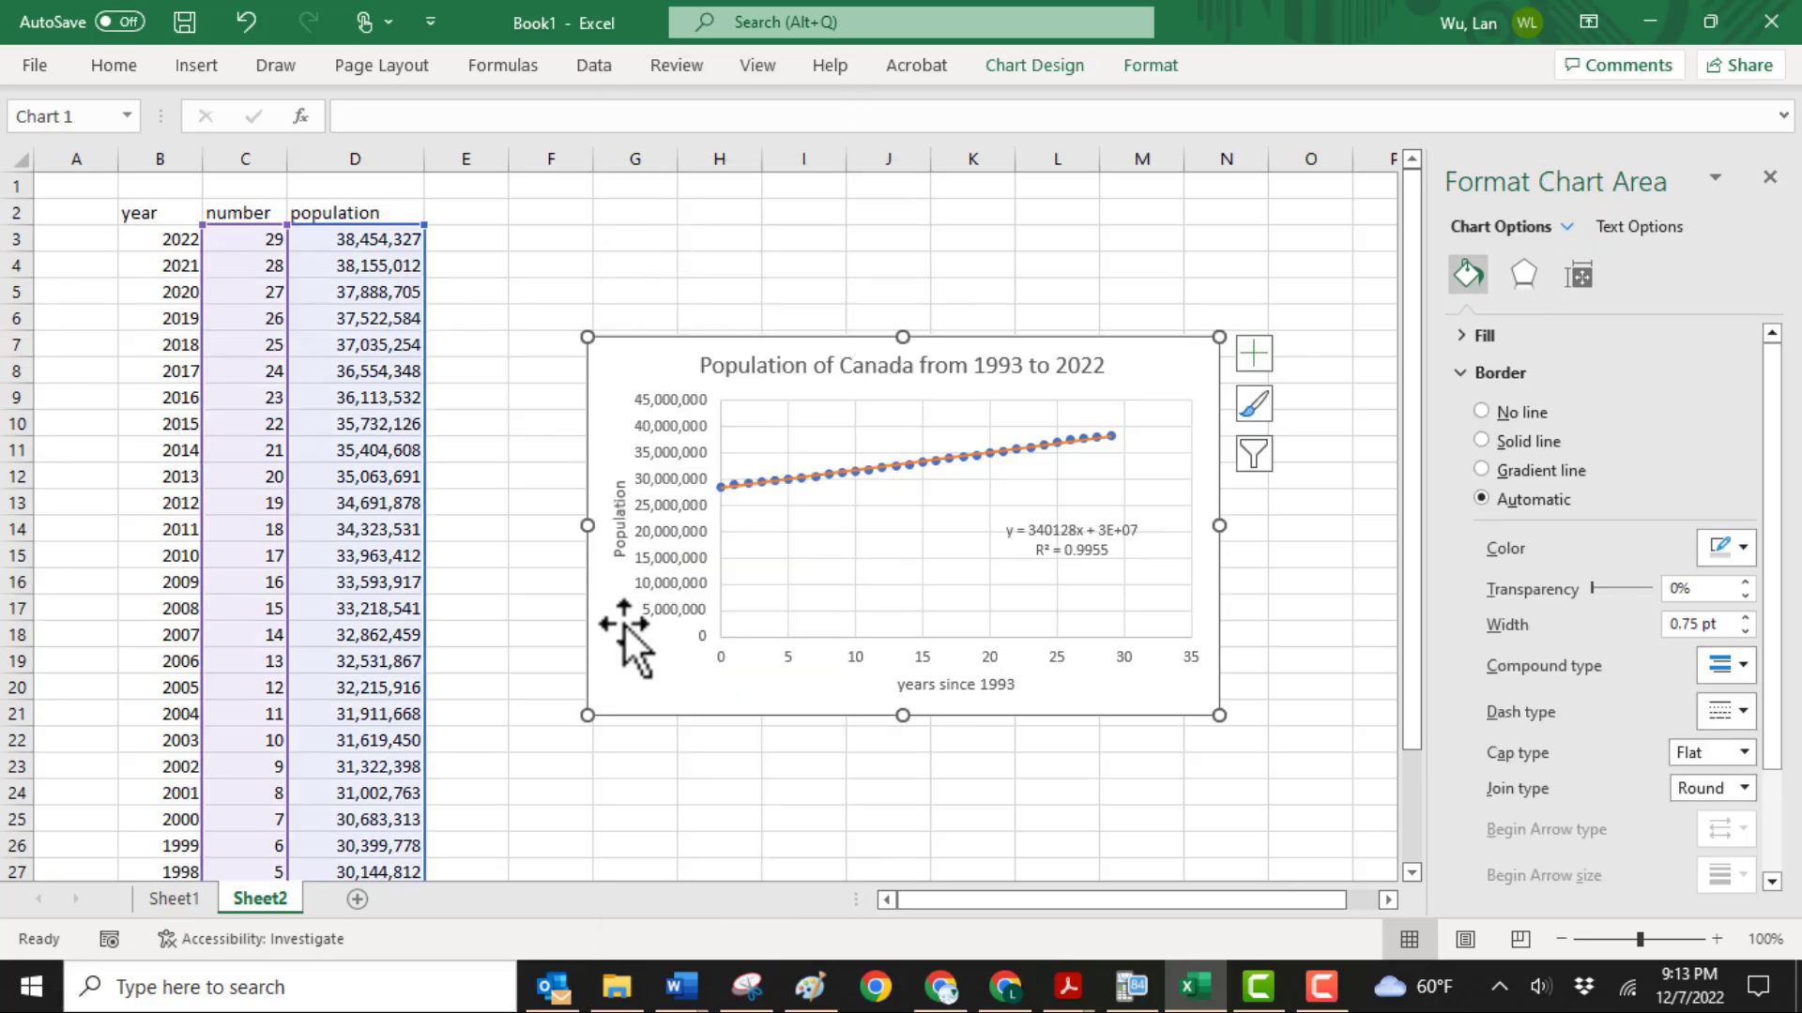
{"action": "left_click", "coordinate": [603, 771]}
{"action": "right_click", "coordinate": [603, 770]}
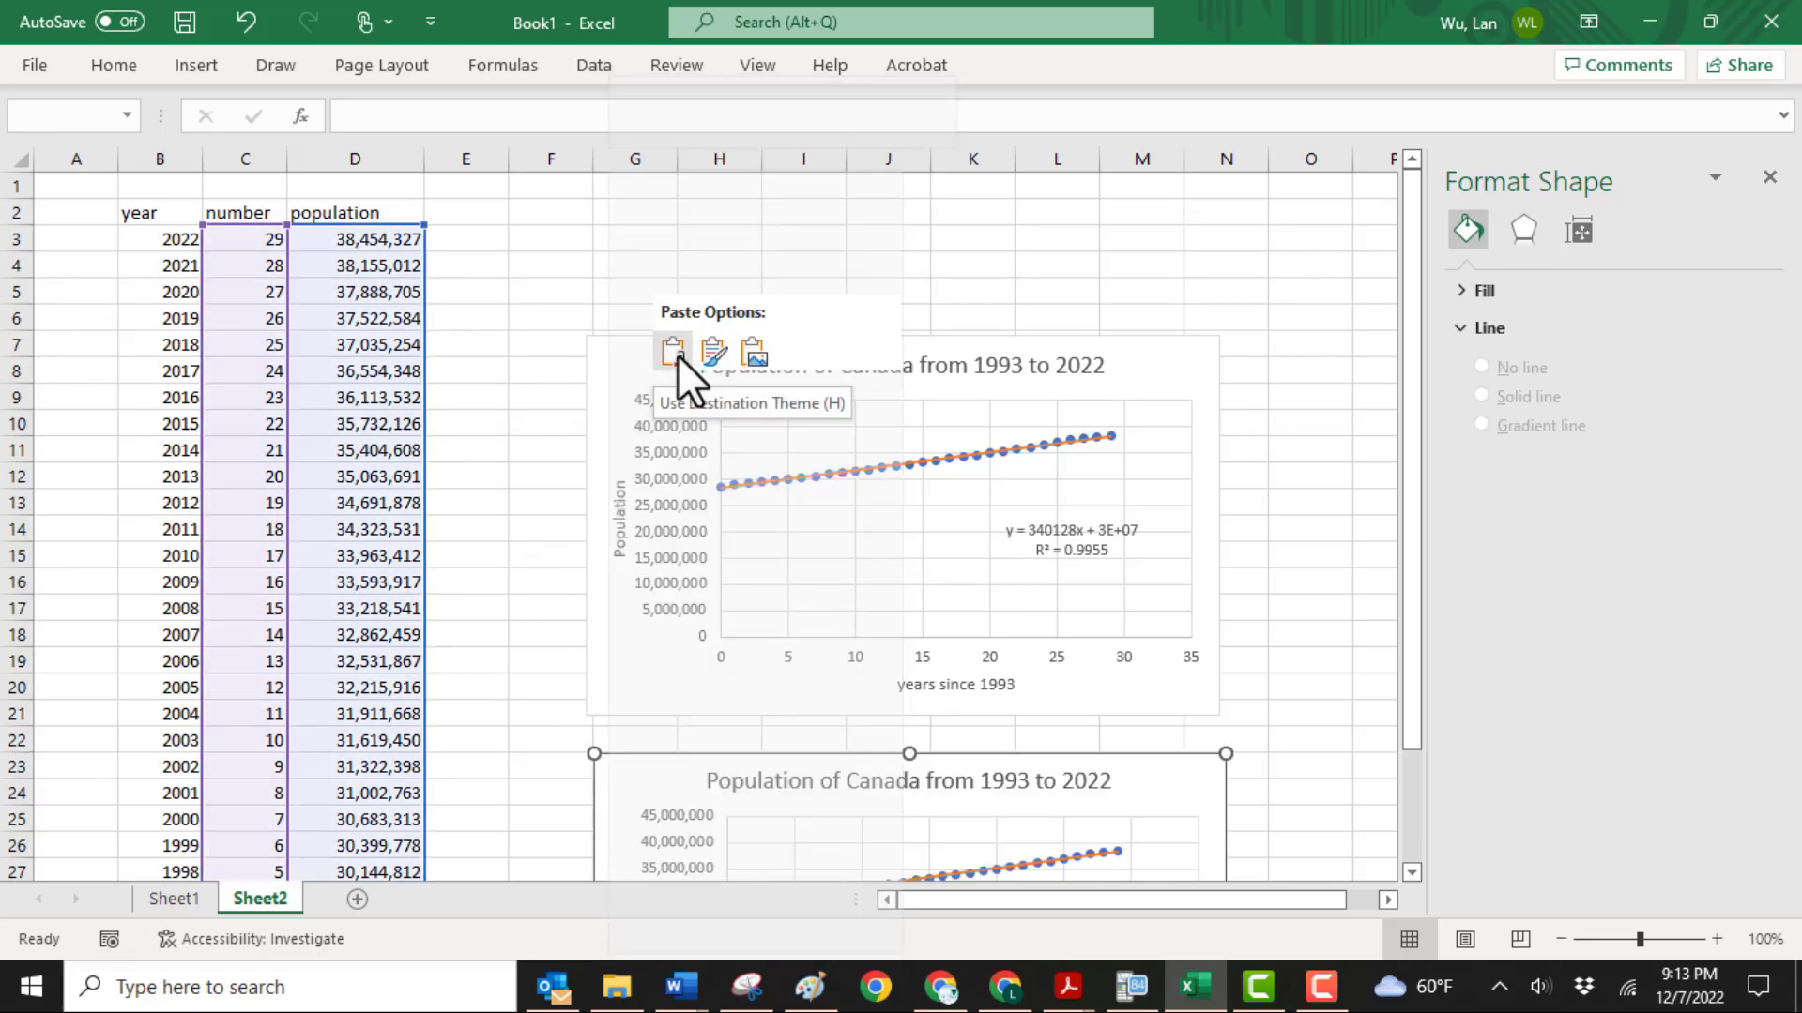
{"action": "left_click", "coordinate": [676, 354]}
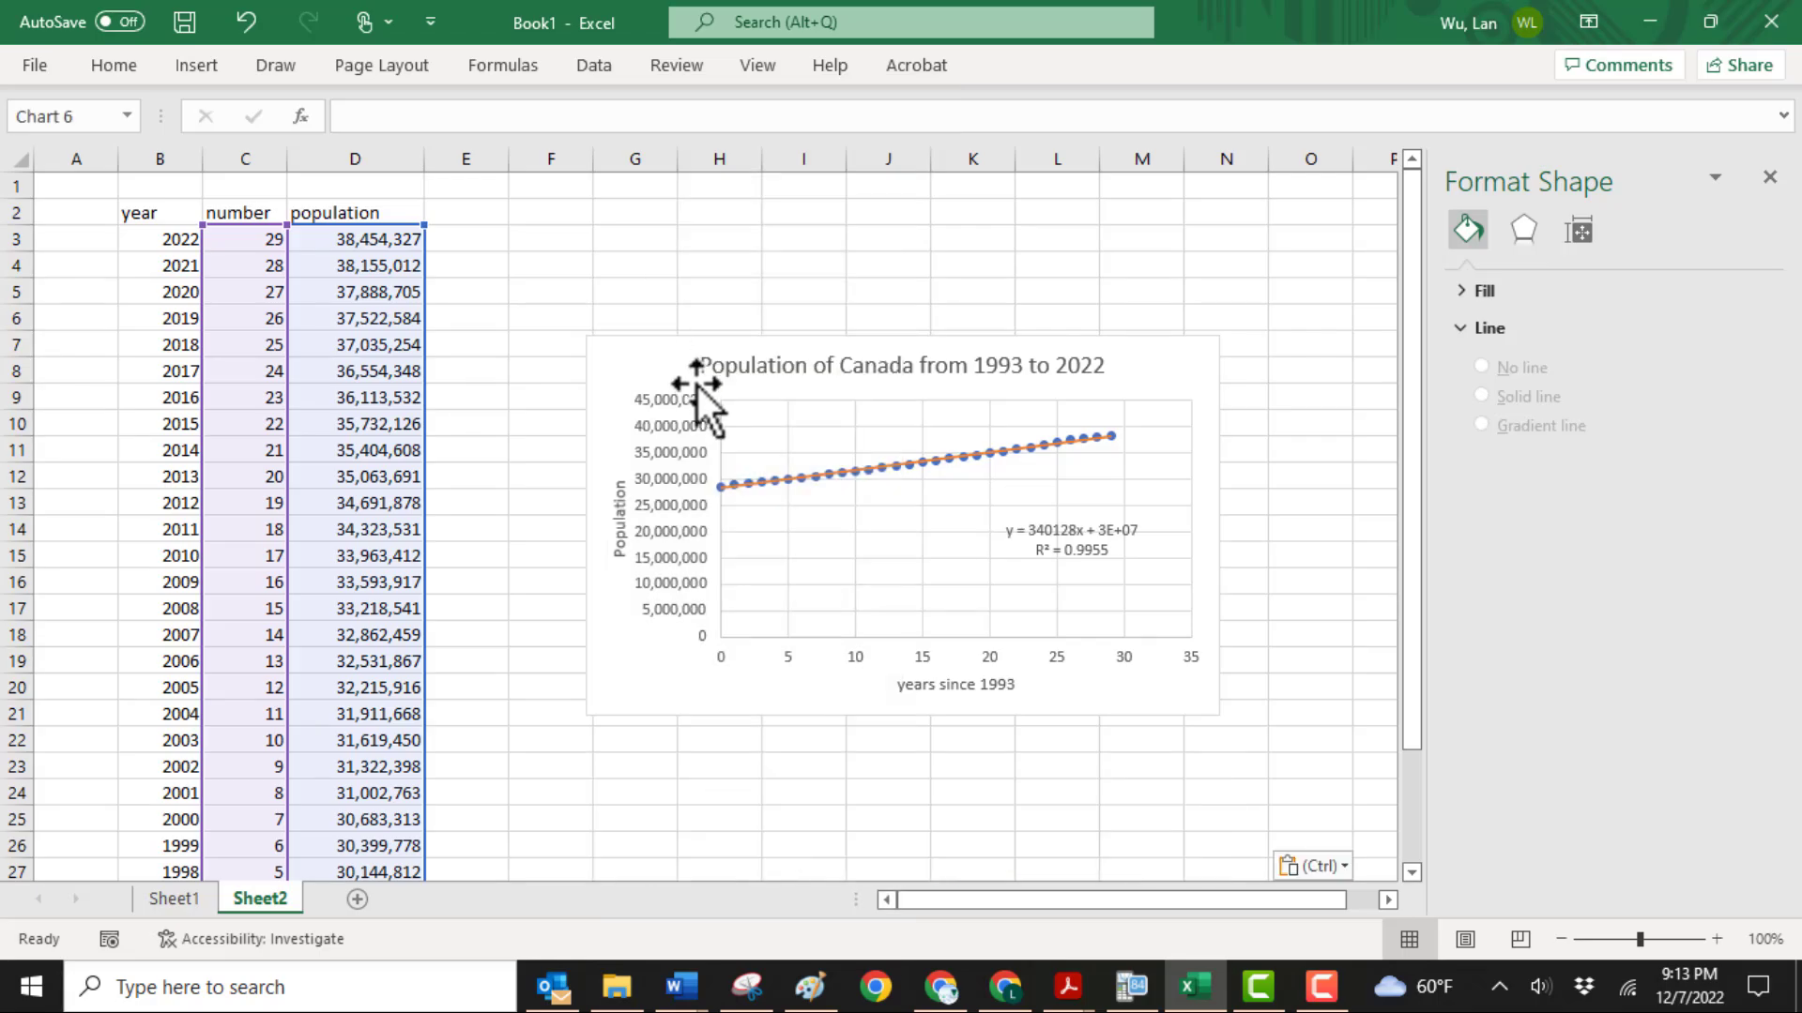
Remove the trendline from the pasted copy of the population chart
{"action": "scroll", "coordinate": [1252, 682], "scroll_direction": "down", "scroll_amount": 1}
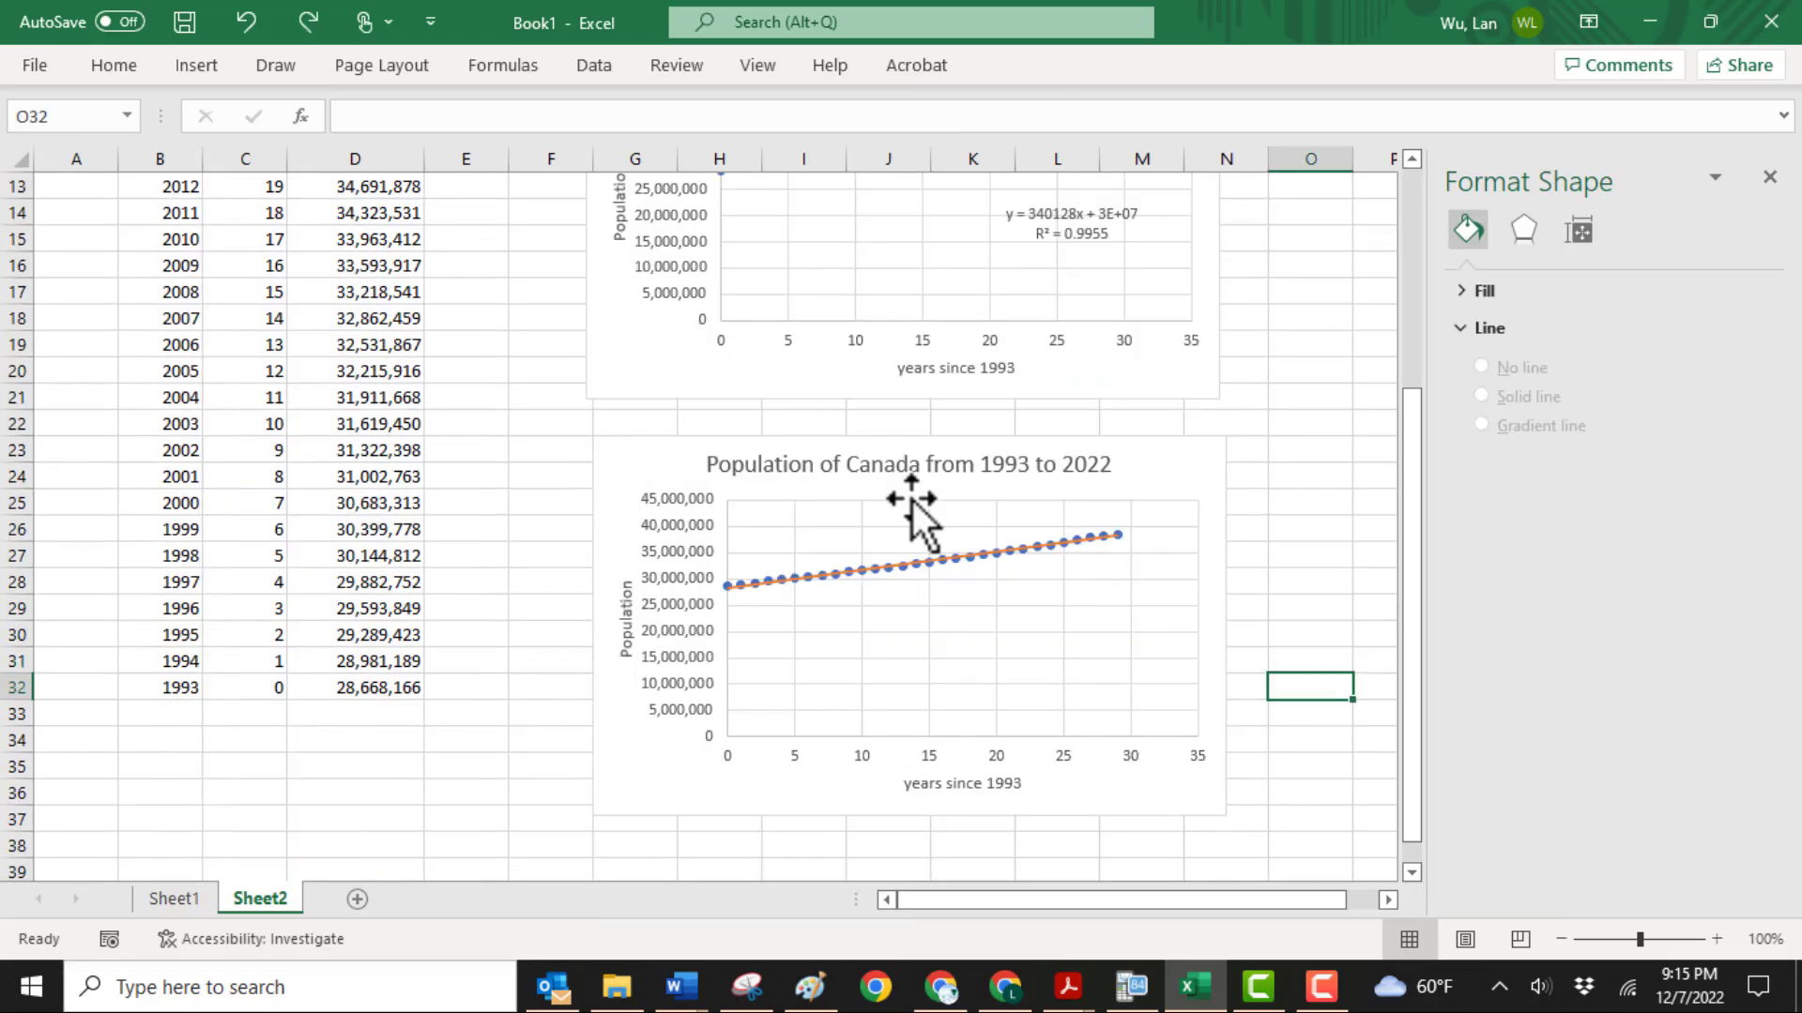
{"action": "left_click", "coordinate": [911, 498]}
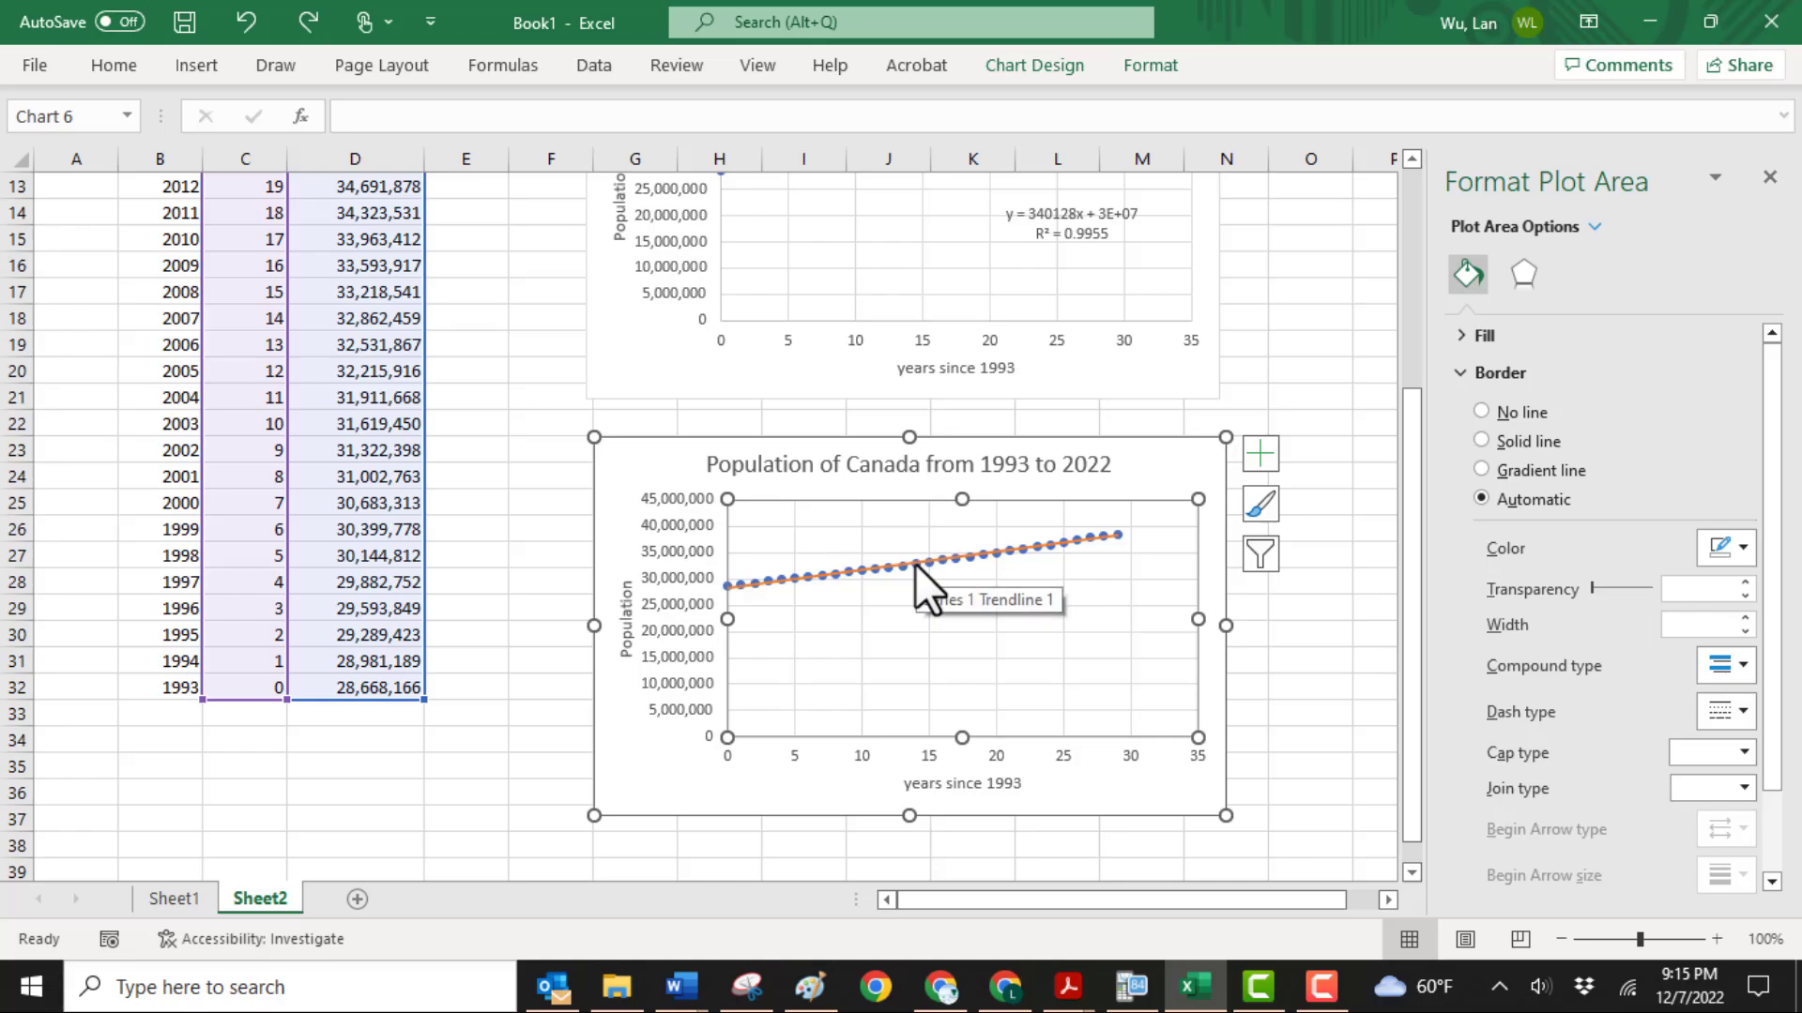
{"action": "left_click", "coordinate": [1255, 455]}
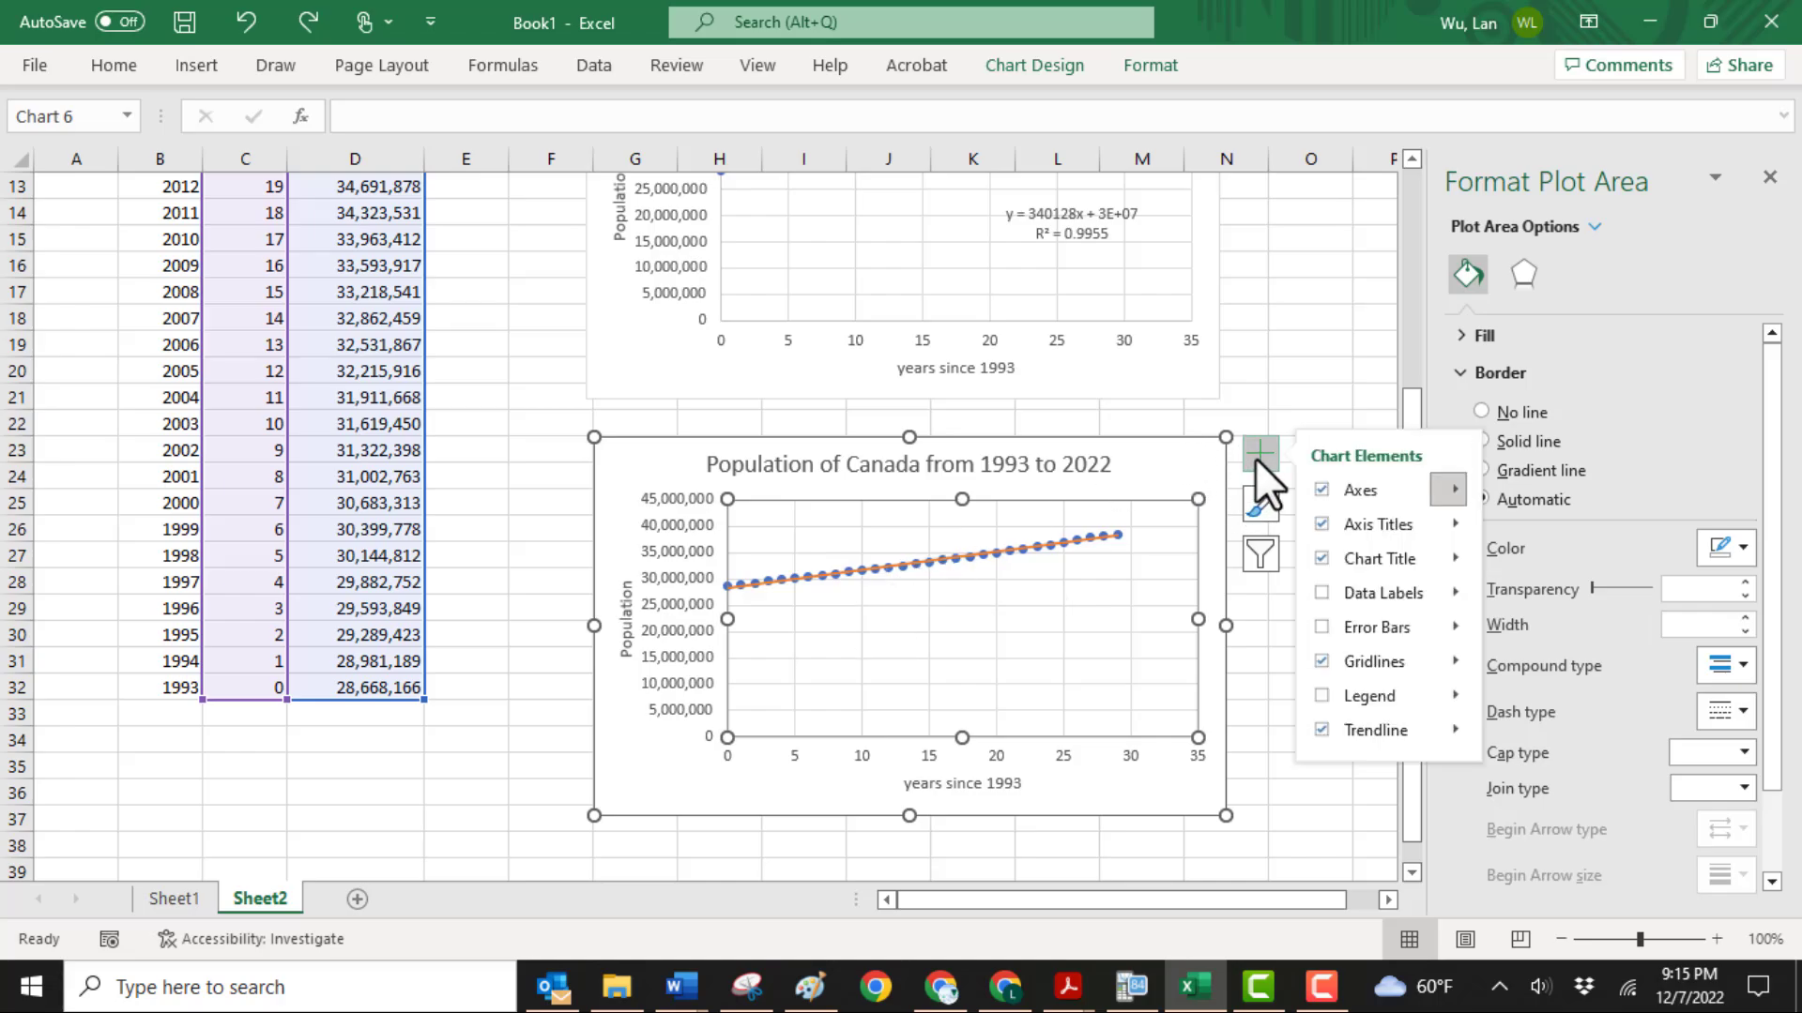
{"action": "left_click", "coordinate": [1321, 729]}
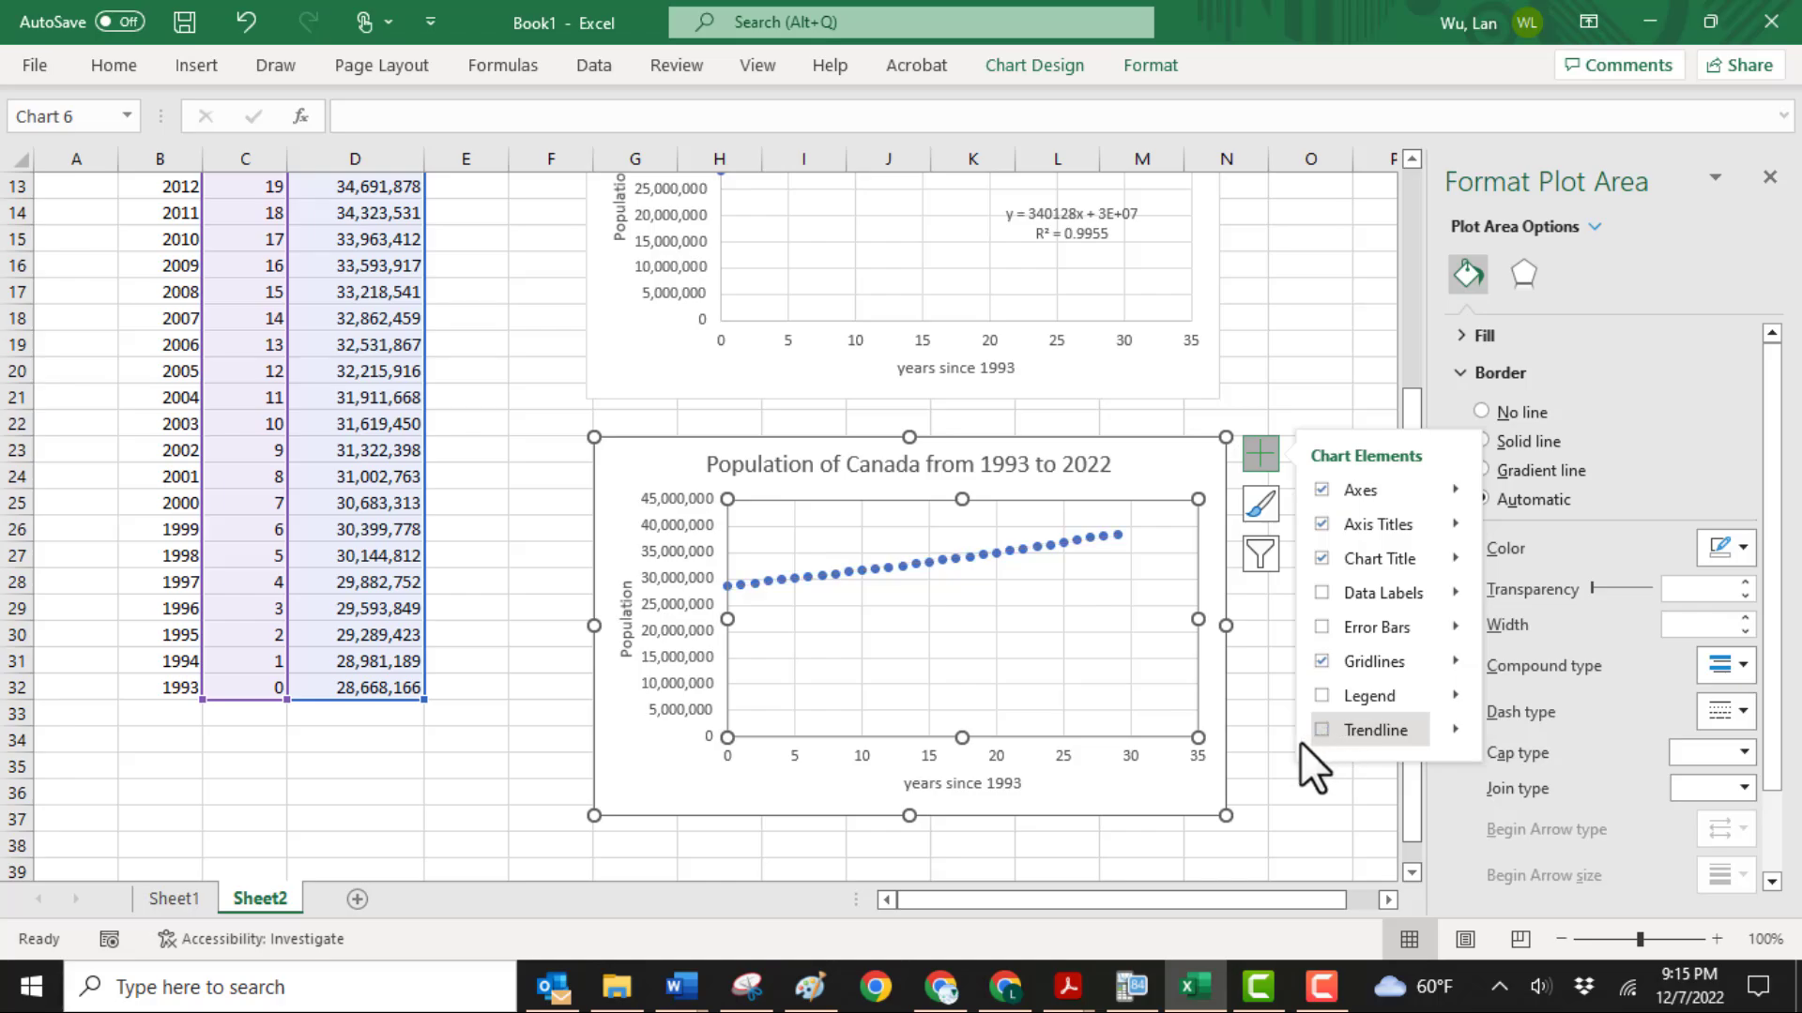
{"action": "left_click", "coordinate": [1265, 756]}
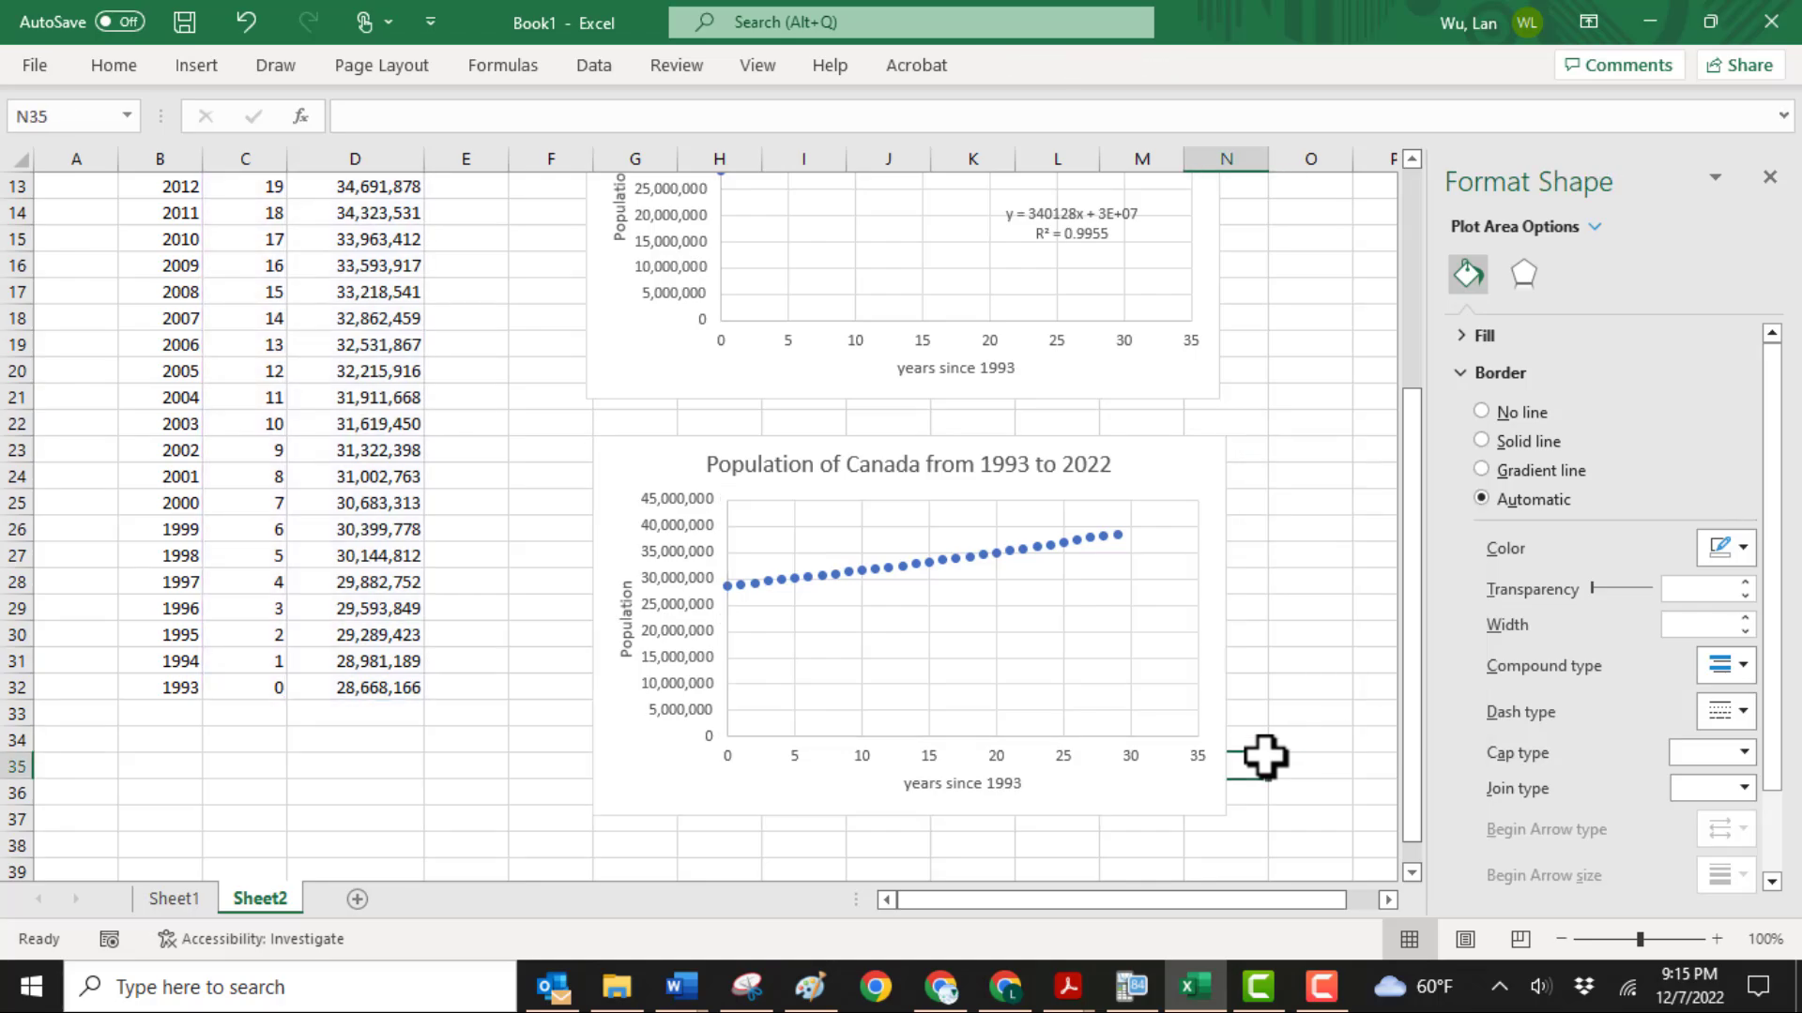
Add an exponential trendline to the second chart's data points, with its equation and R-squared value displayed on the chart
{"action": "left_click", "coordinate": [1021, 552]}
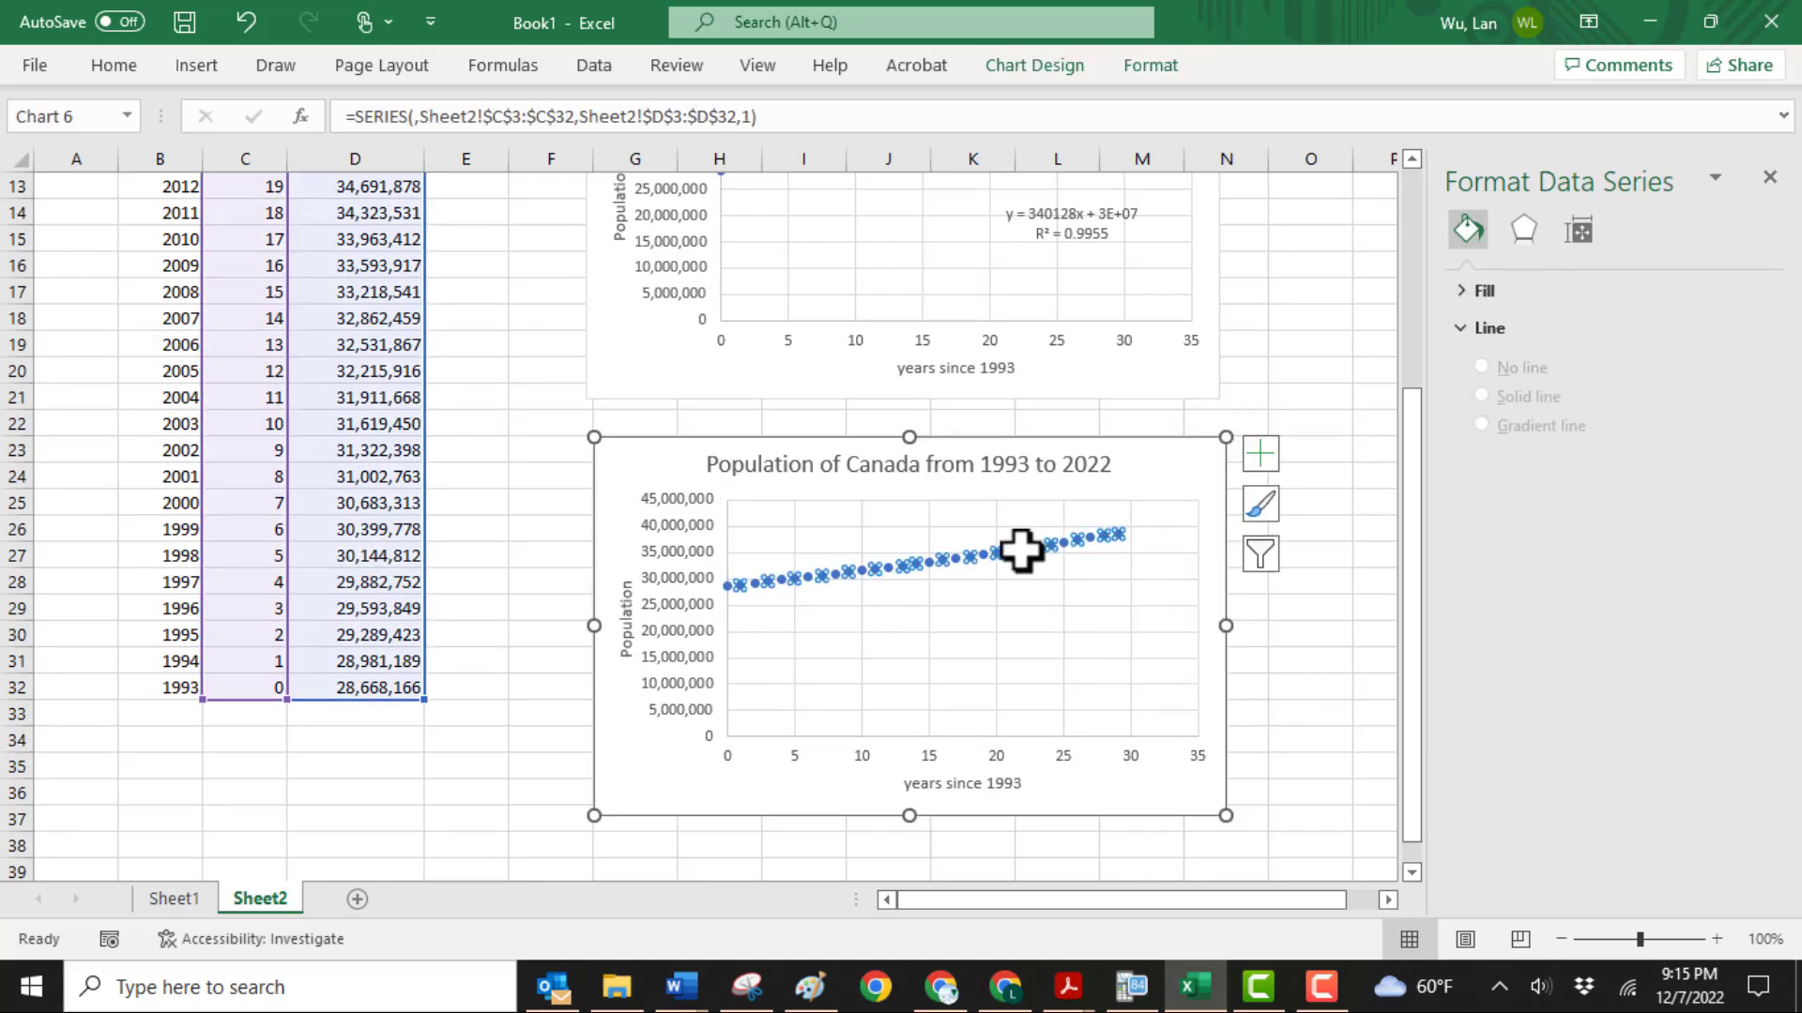
{"action": "right_click", "coordinate": [1021, 551]}
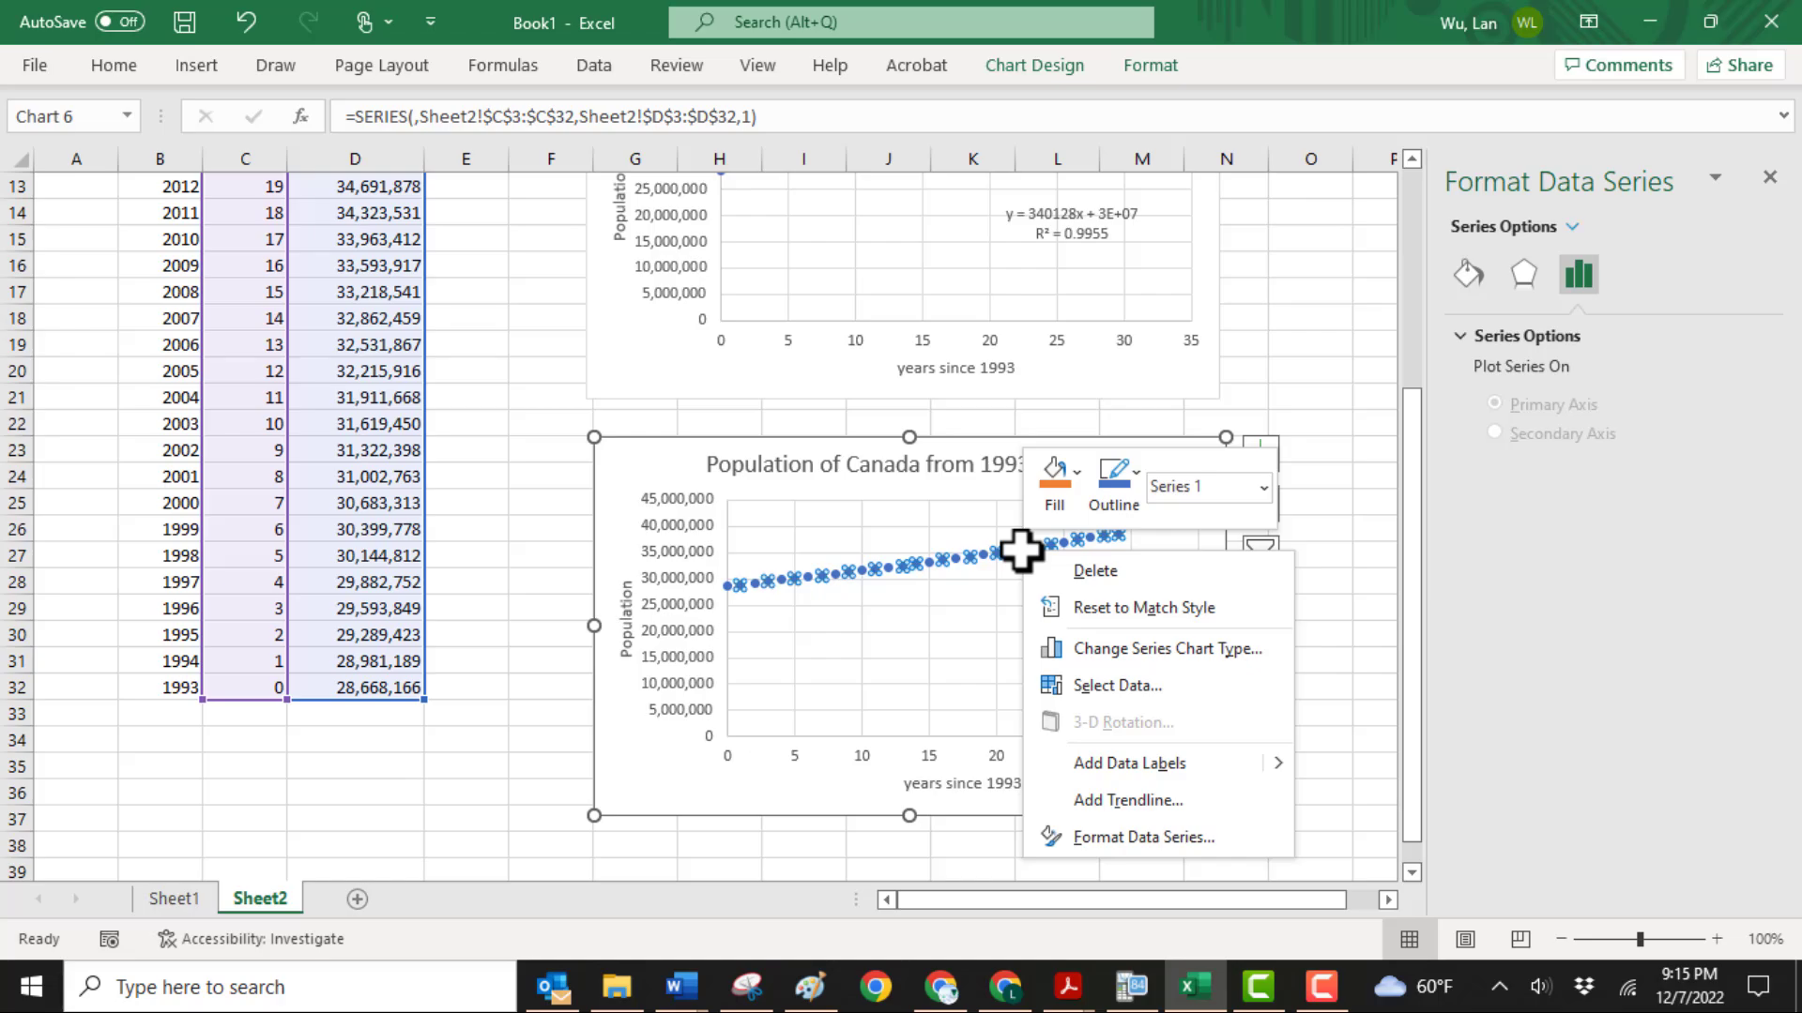
{"action": "left_click", "coordinate": [1117, 803]}
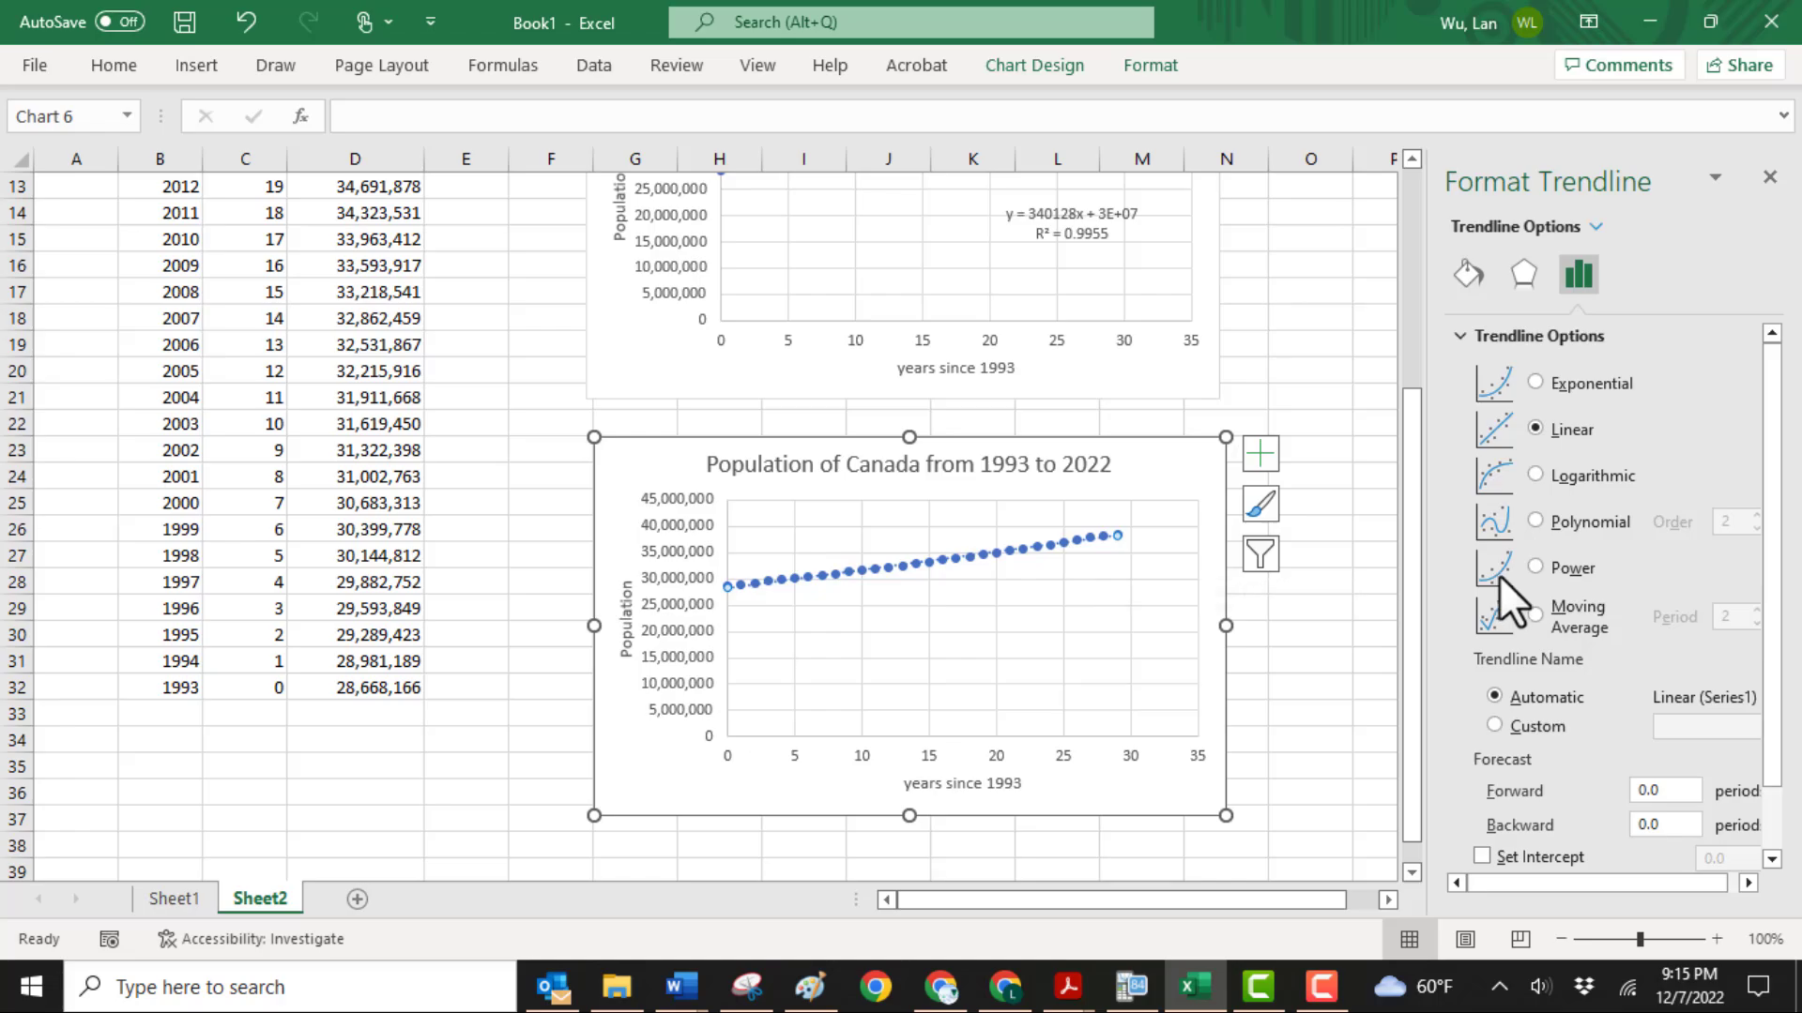
{"action": "left_click", "coordinate": [1534, 383]}
{"action": "scroll", "coordinate": [1601, 753], "scroll_direction": "down", "scroll_amount": 1}
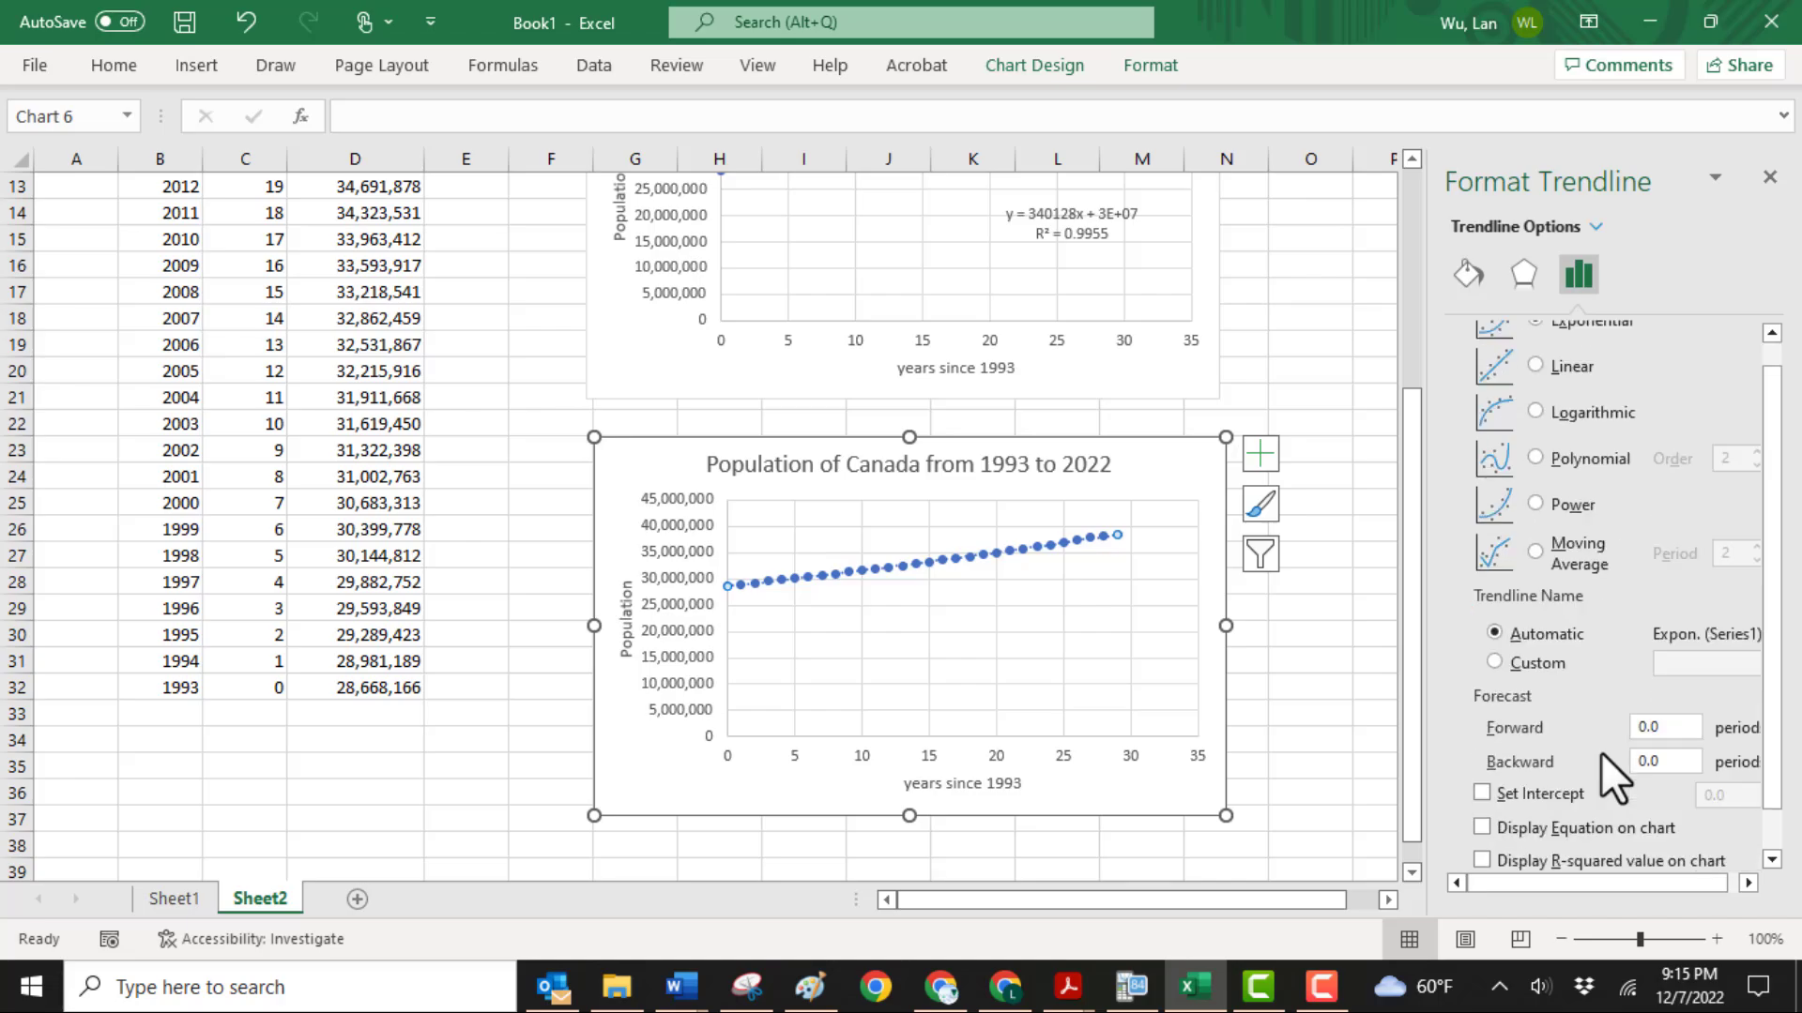
{"action": "left_click", "coordinate": [1481, 827]}
{"action": "left_click", "coordinate": [1482, 861]}
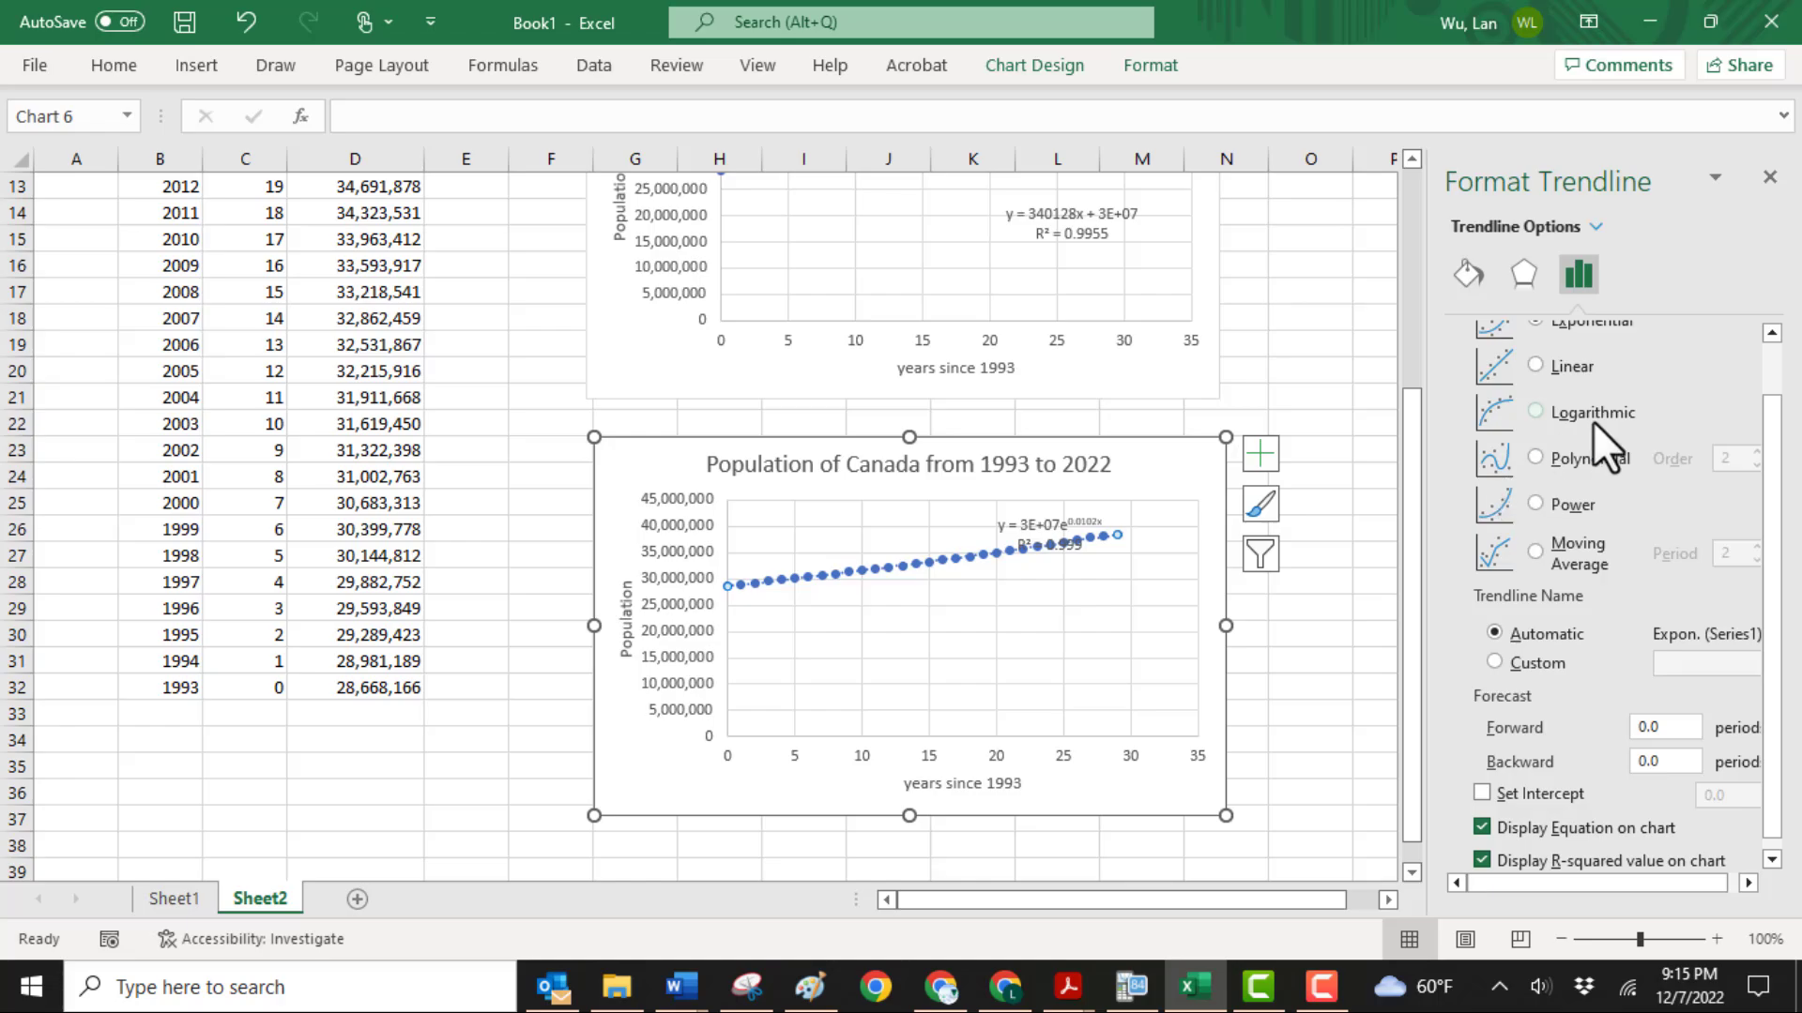
{"action": "left_click_drag", "start_coordinate": [1057, 522], "coordinate": [1116, 638]}
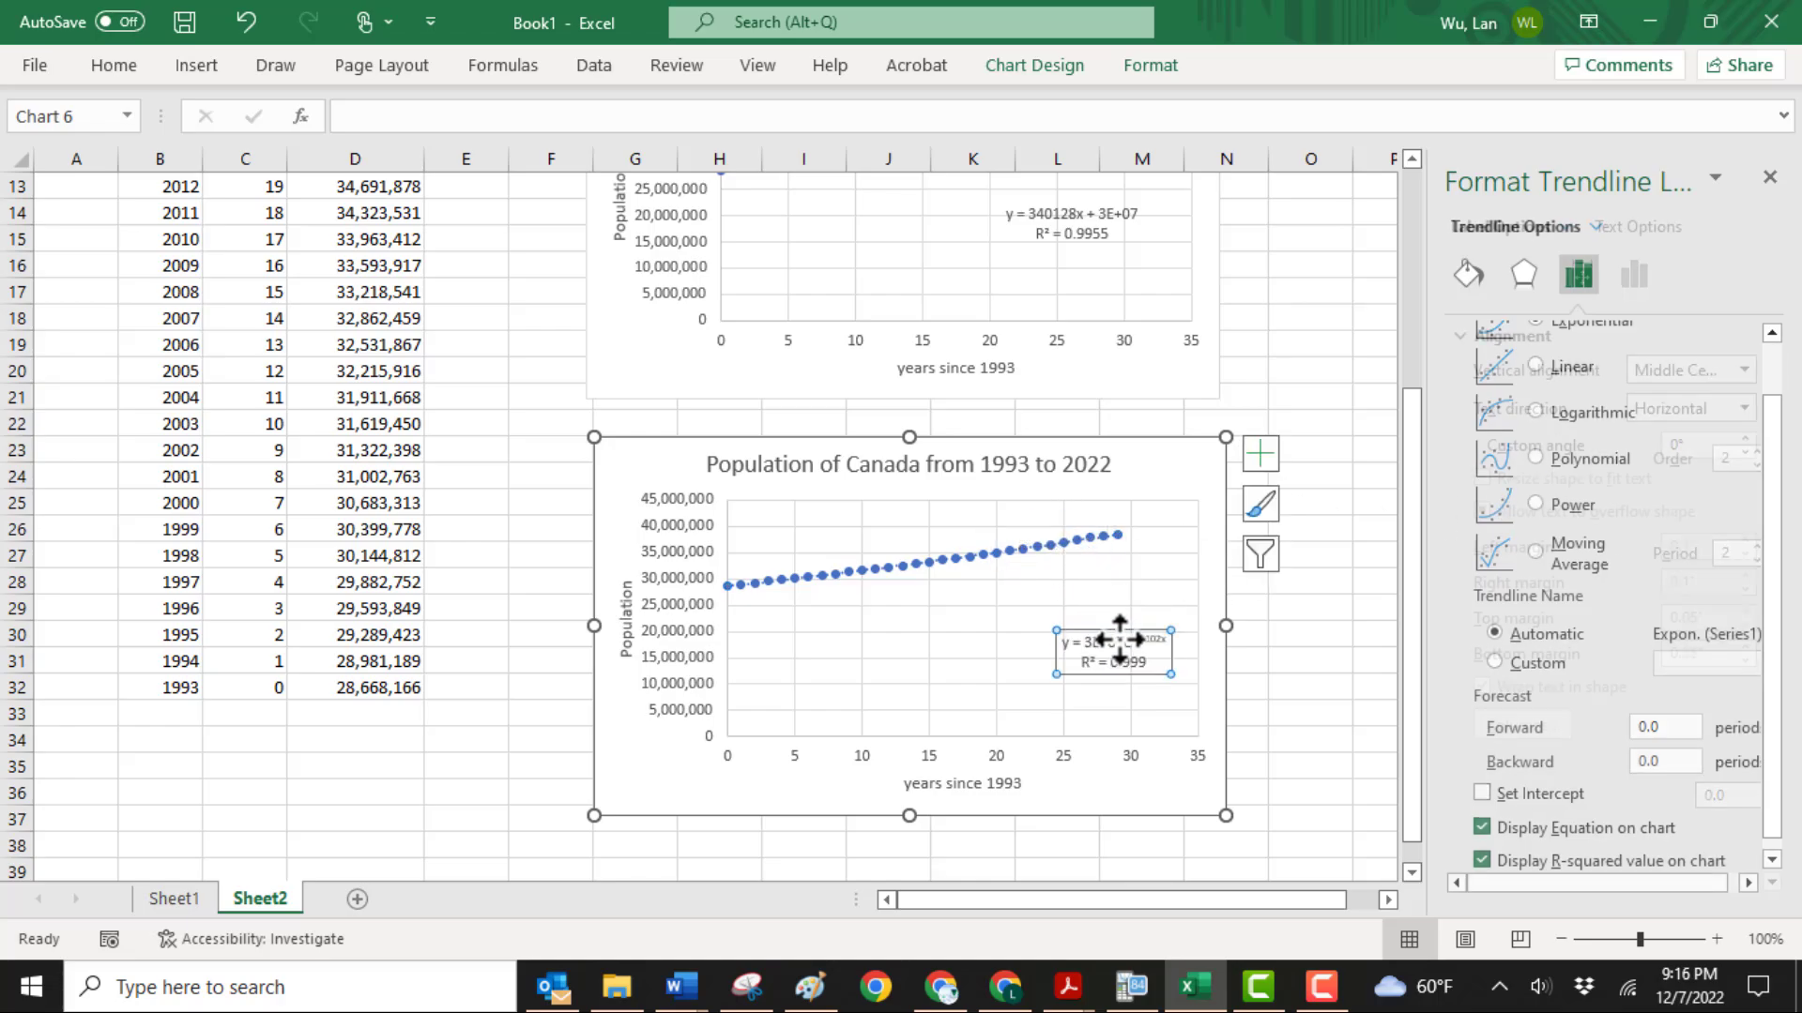
{"action": "left_click", "coordinate": [1464, 281]}
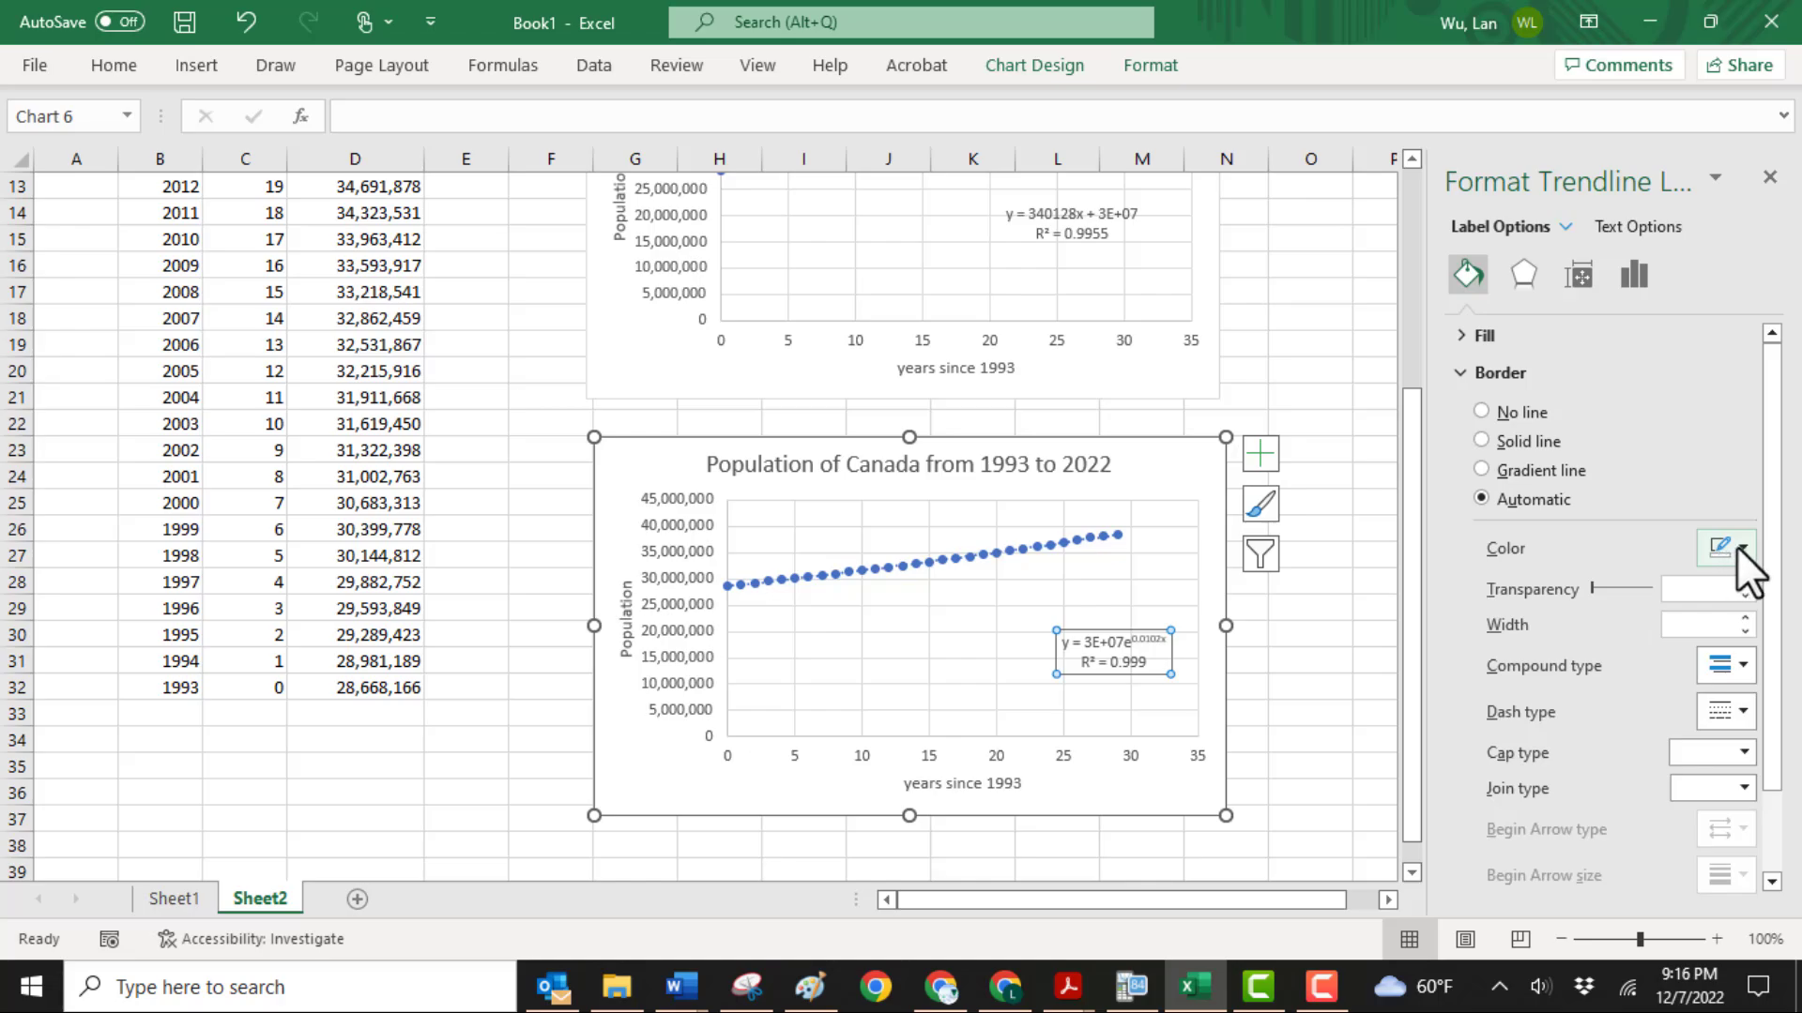
{"action": "key", "text": "ctrl+z"}
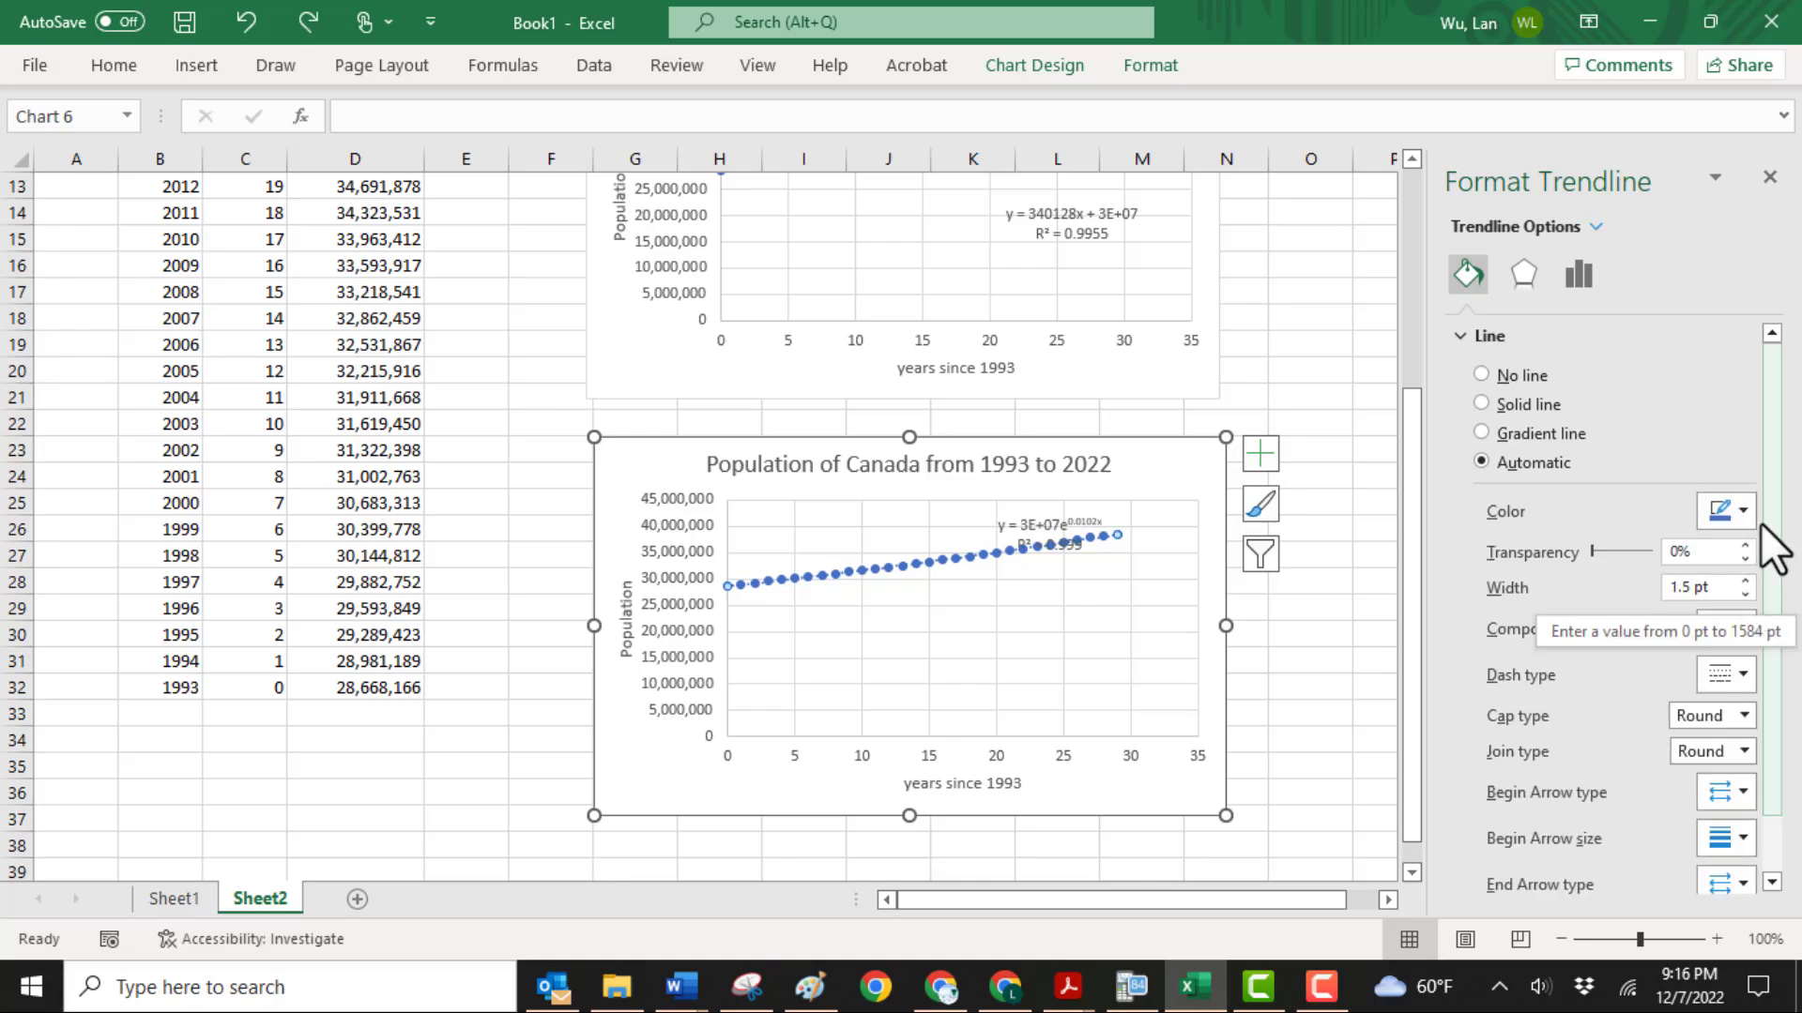
Format the exponential trendline as a dark green line, 2 pt wide, with the solid dash type
{"action": "left_click", "coordinate": [1738, 514]}
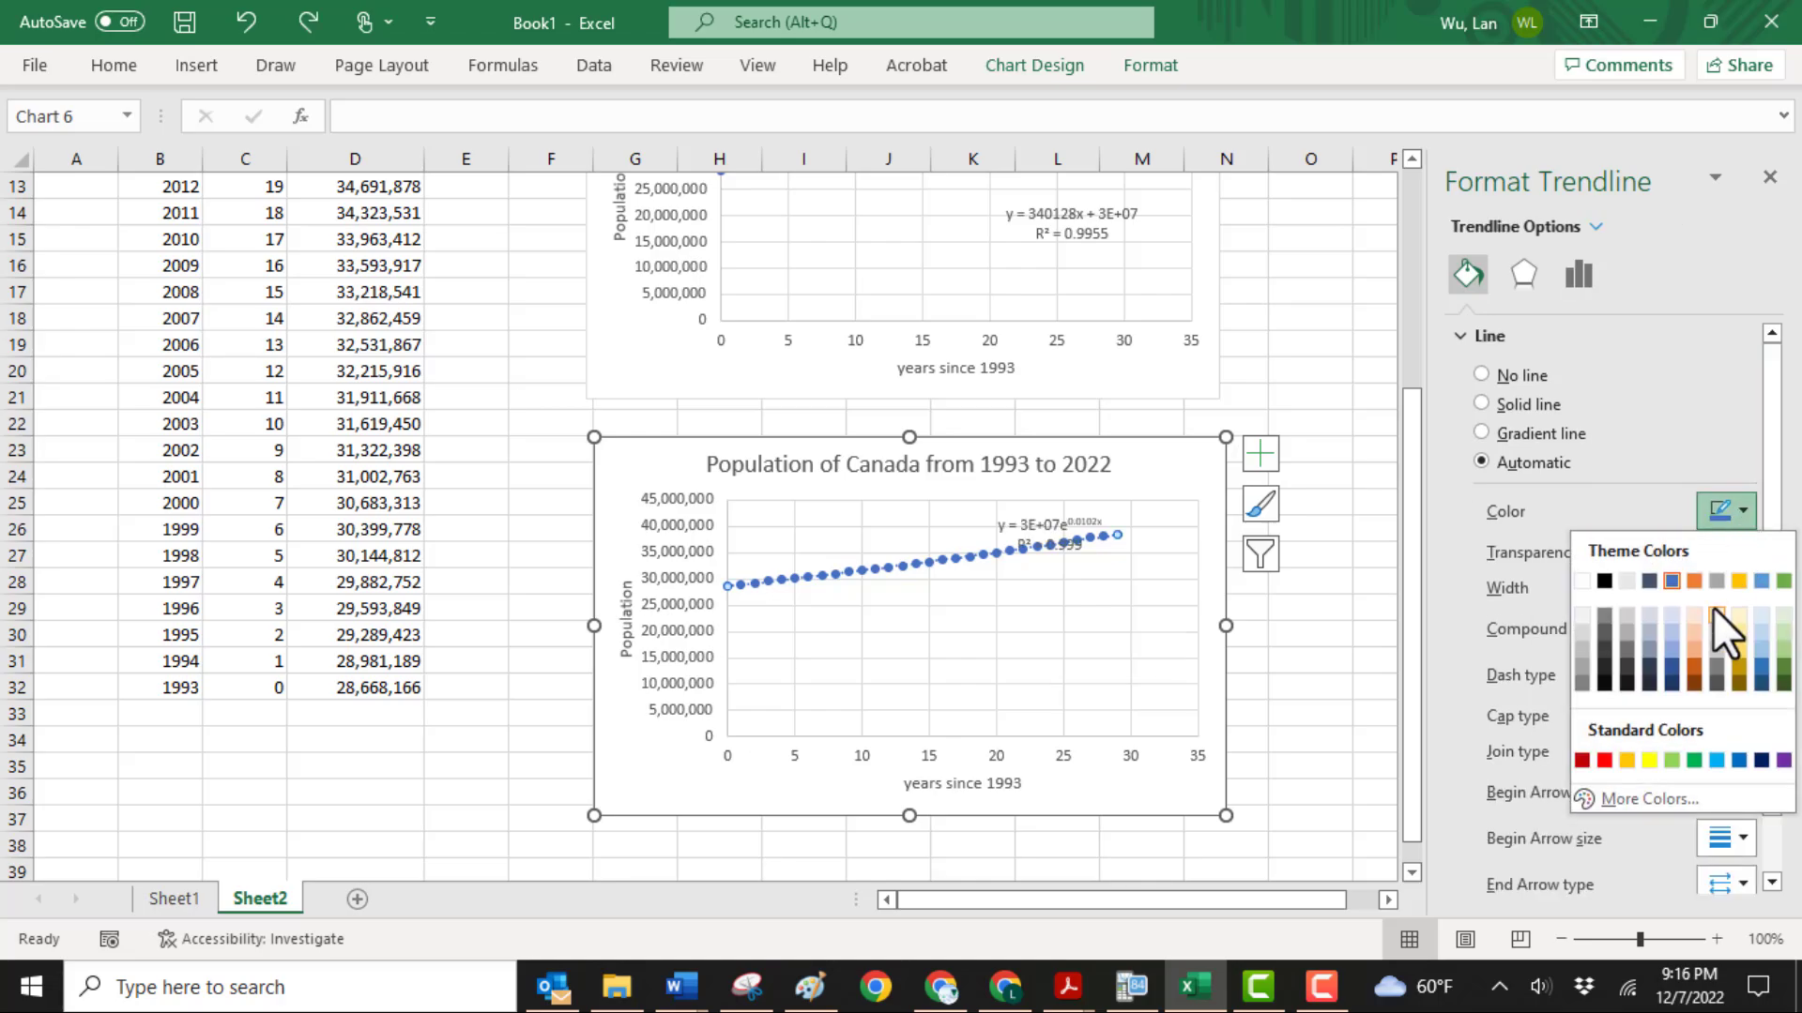
{"action": "left_click", "coordinate": [1781, 666]}
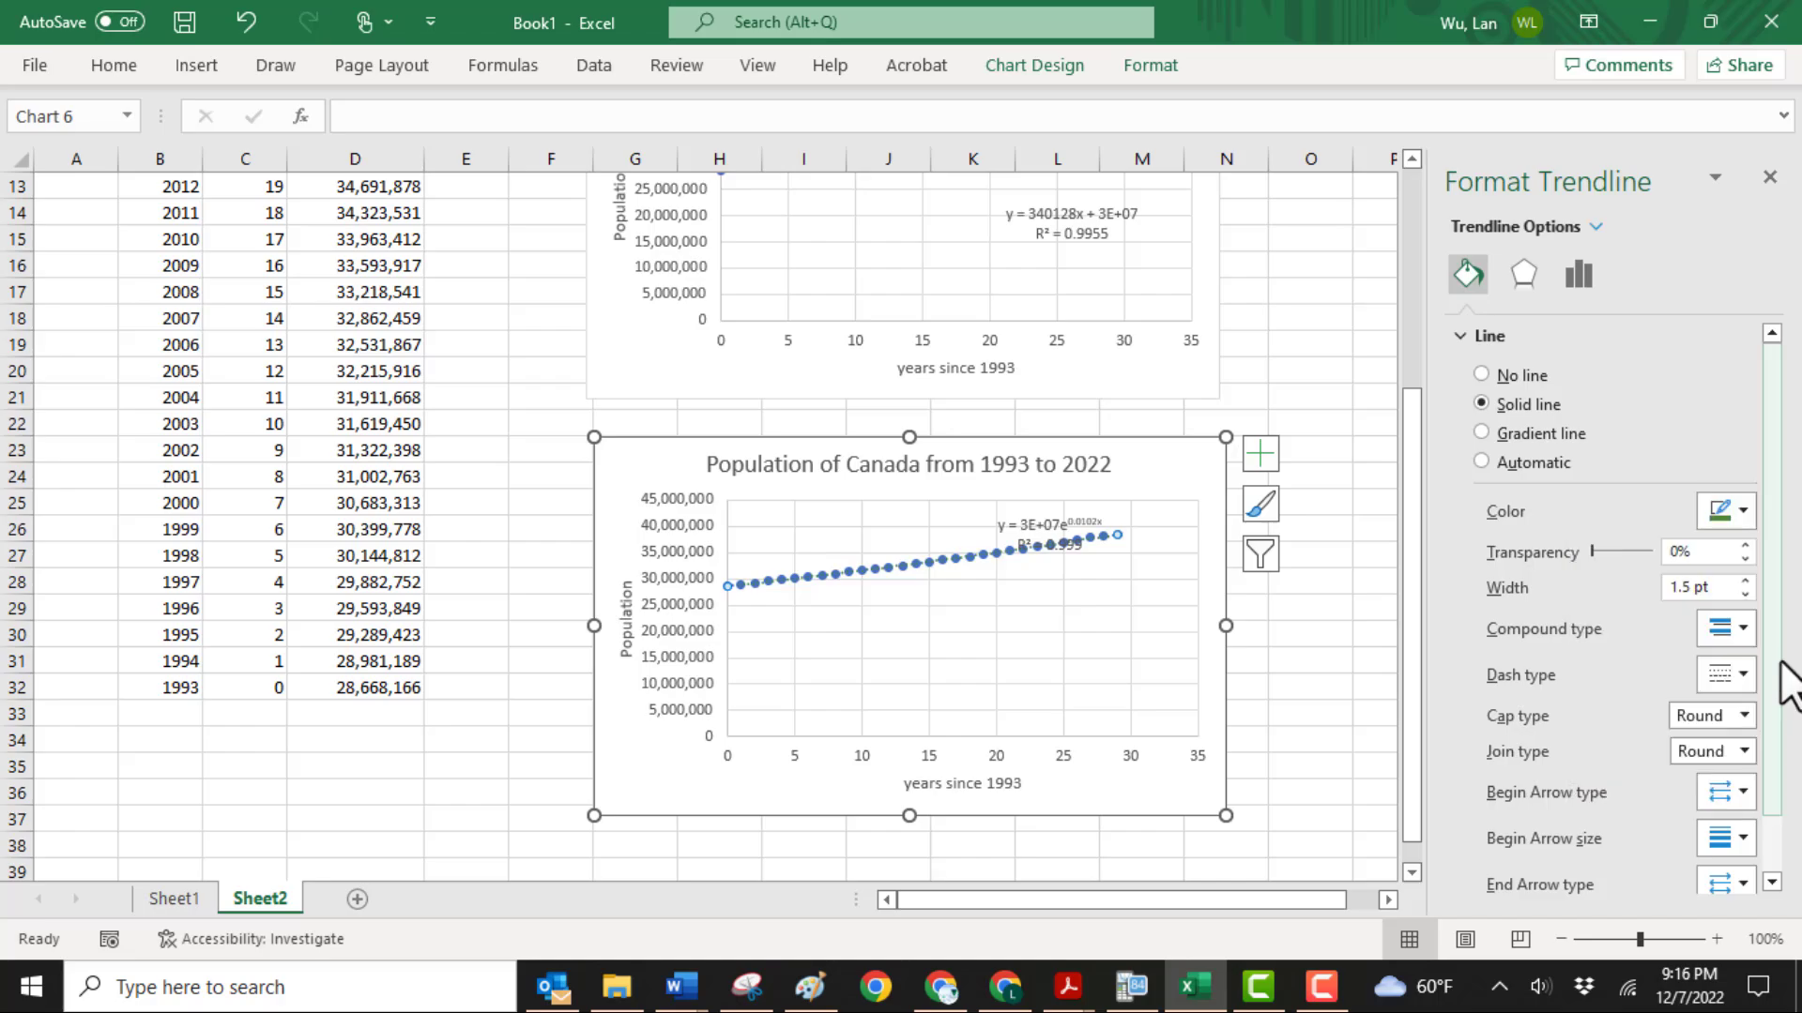
{"action": "left_click", "coordinate": [1735, 675]}
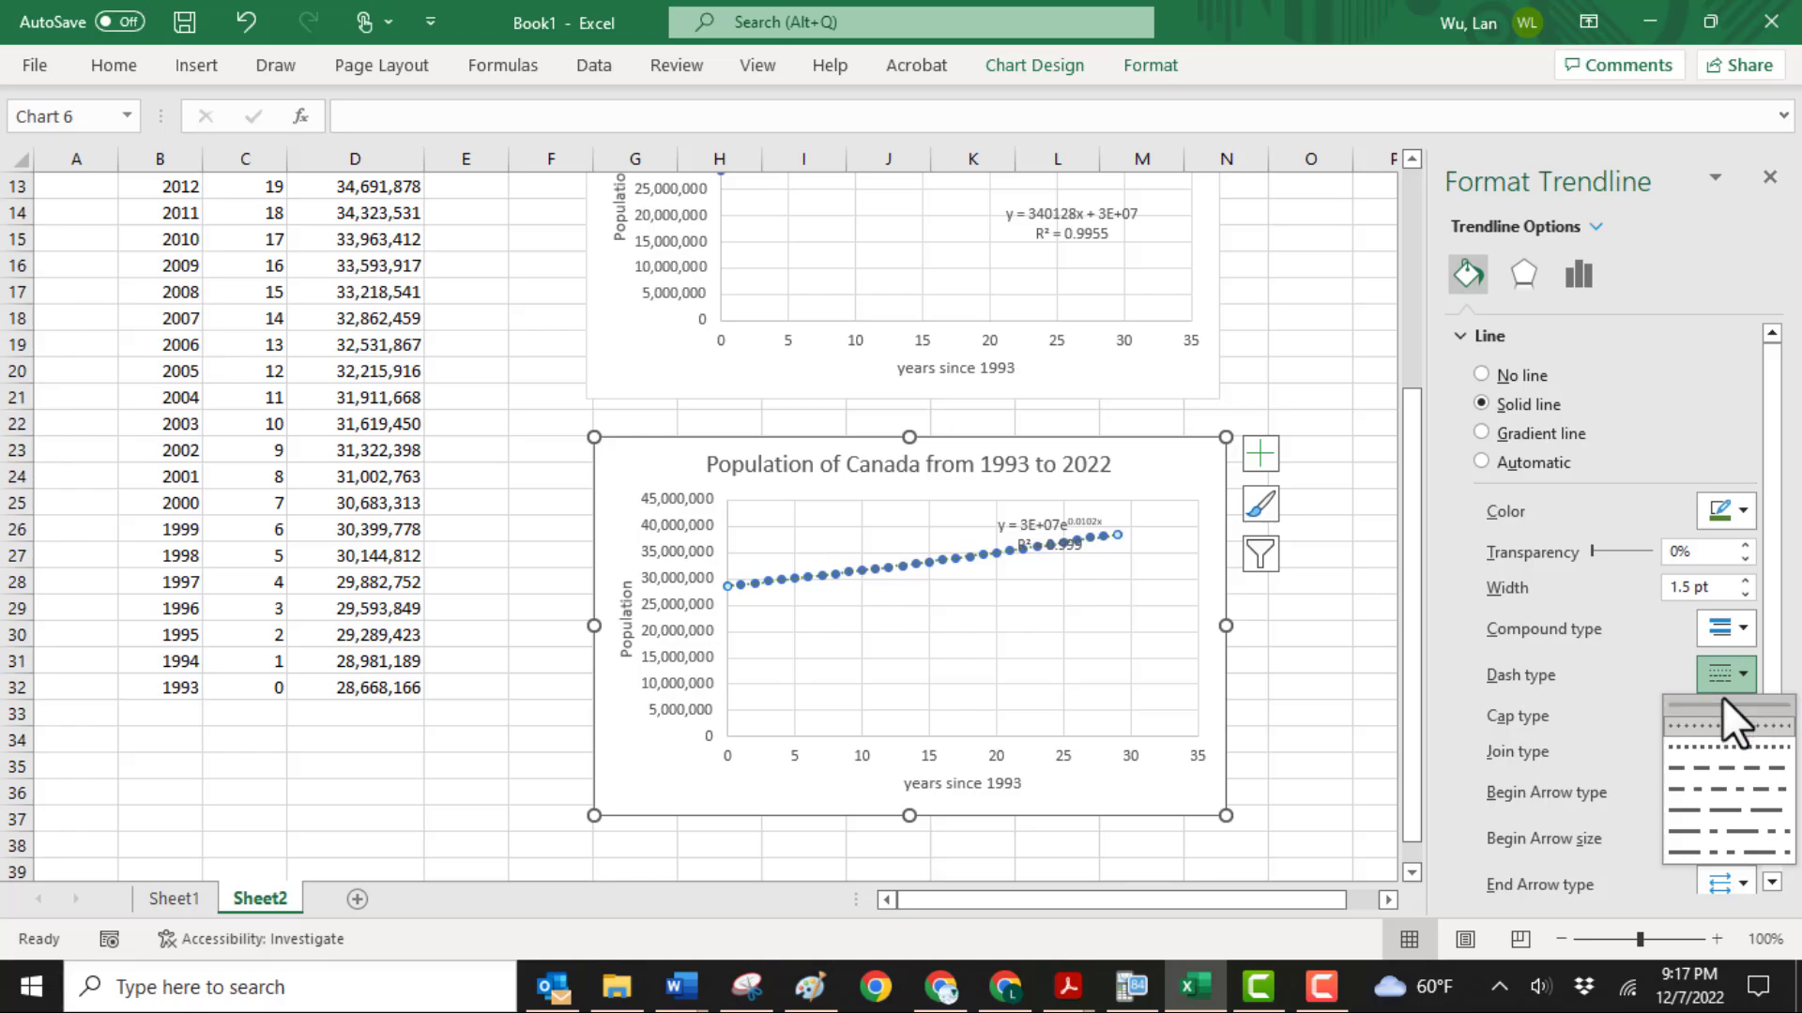
{"action": "left_click", "coordinate": [1723, 702]}
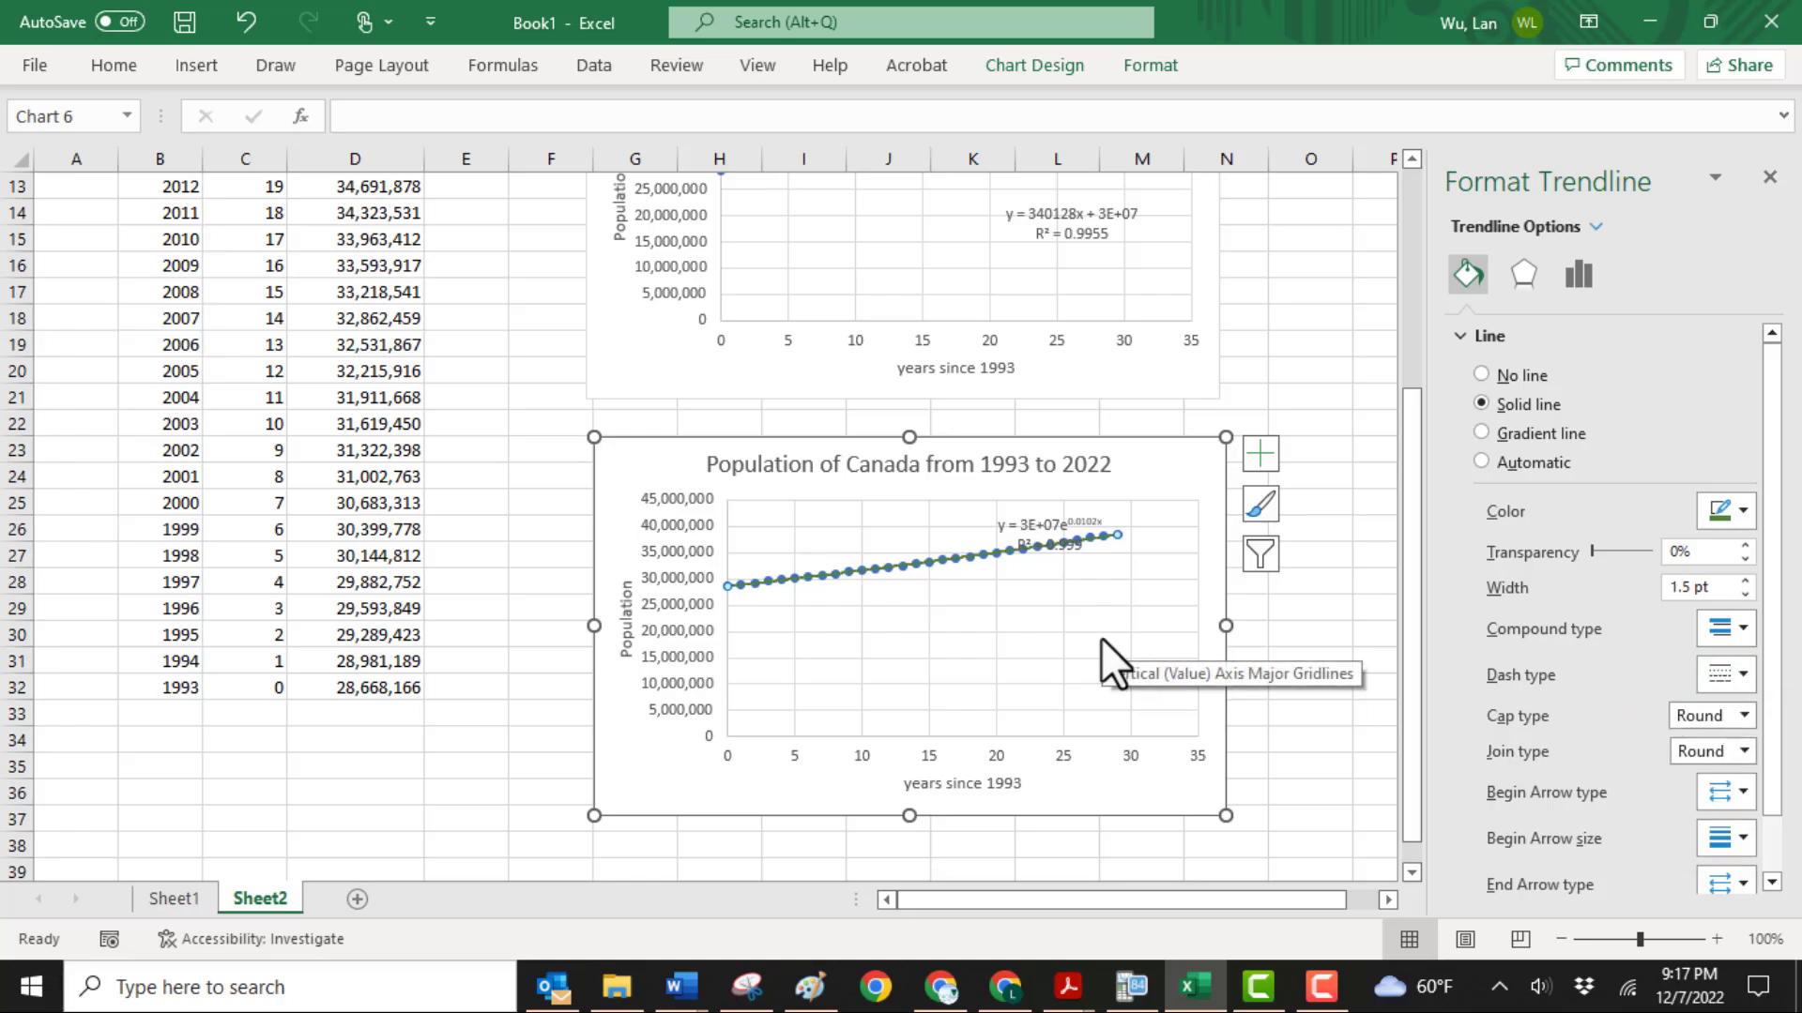
{"action": "left_click", "coordinate": [1745, 580]}
{"action": "left_click", "coordinate": [1746, 580]}
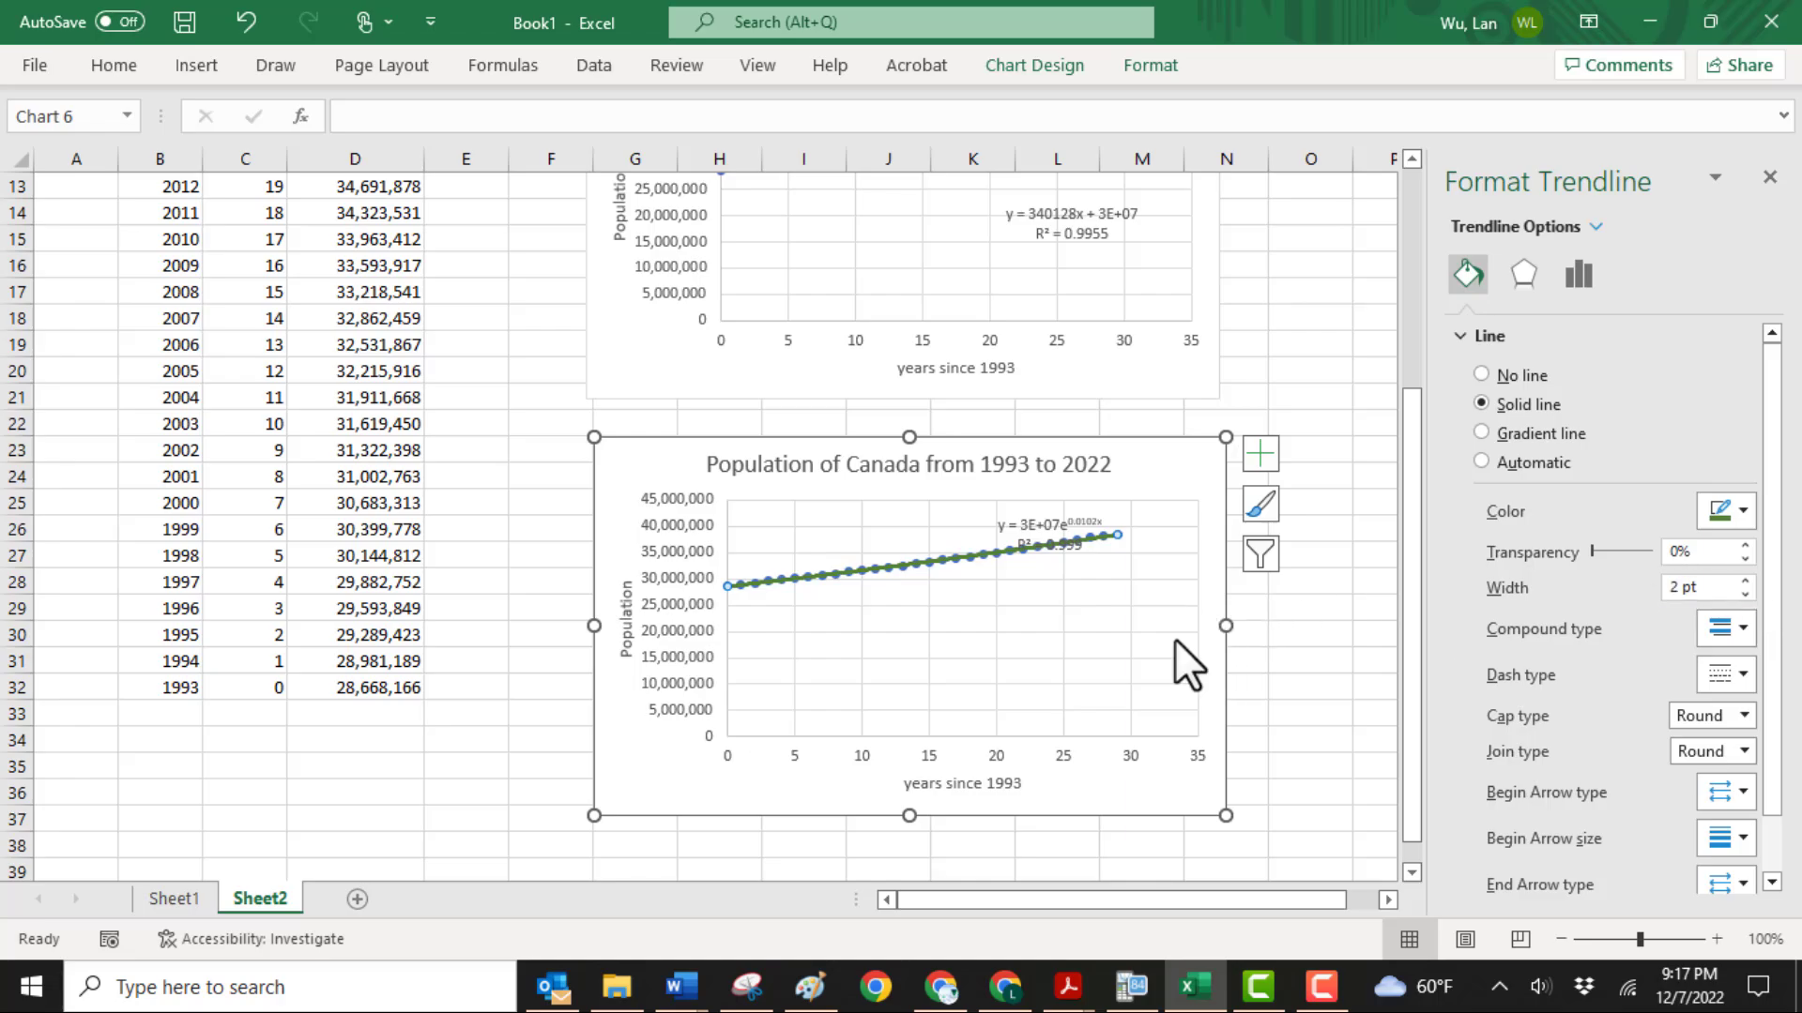
Move the exponential equation and R-squared label into the empty plot area below the data points
{"action": "left_click", "coordinate": [1065, 643]}
{"action": "left_click", "coordinate": [1332, 607]}
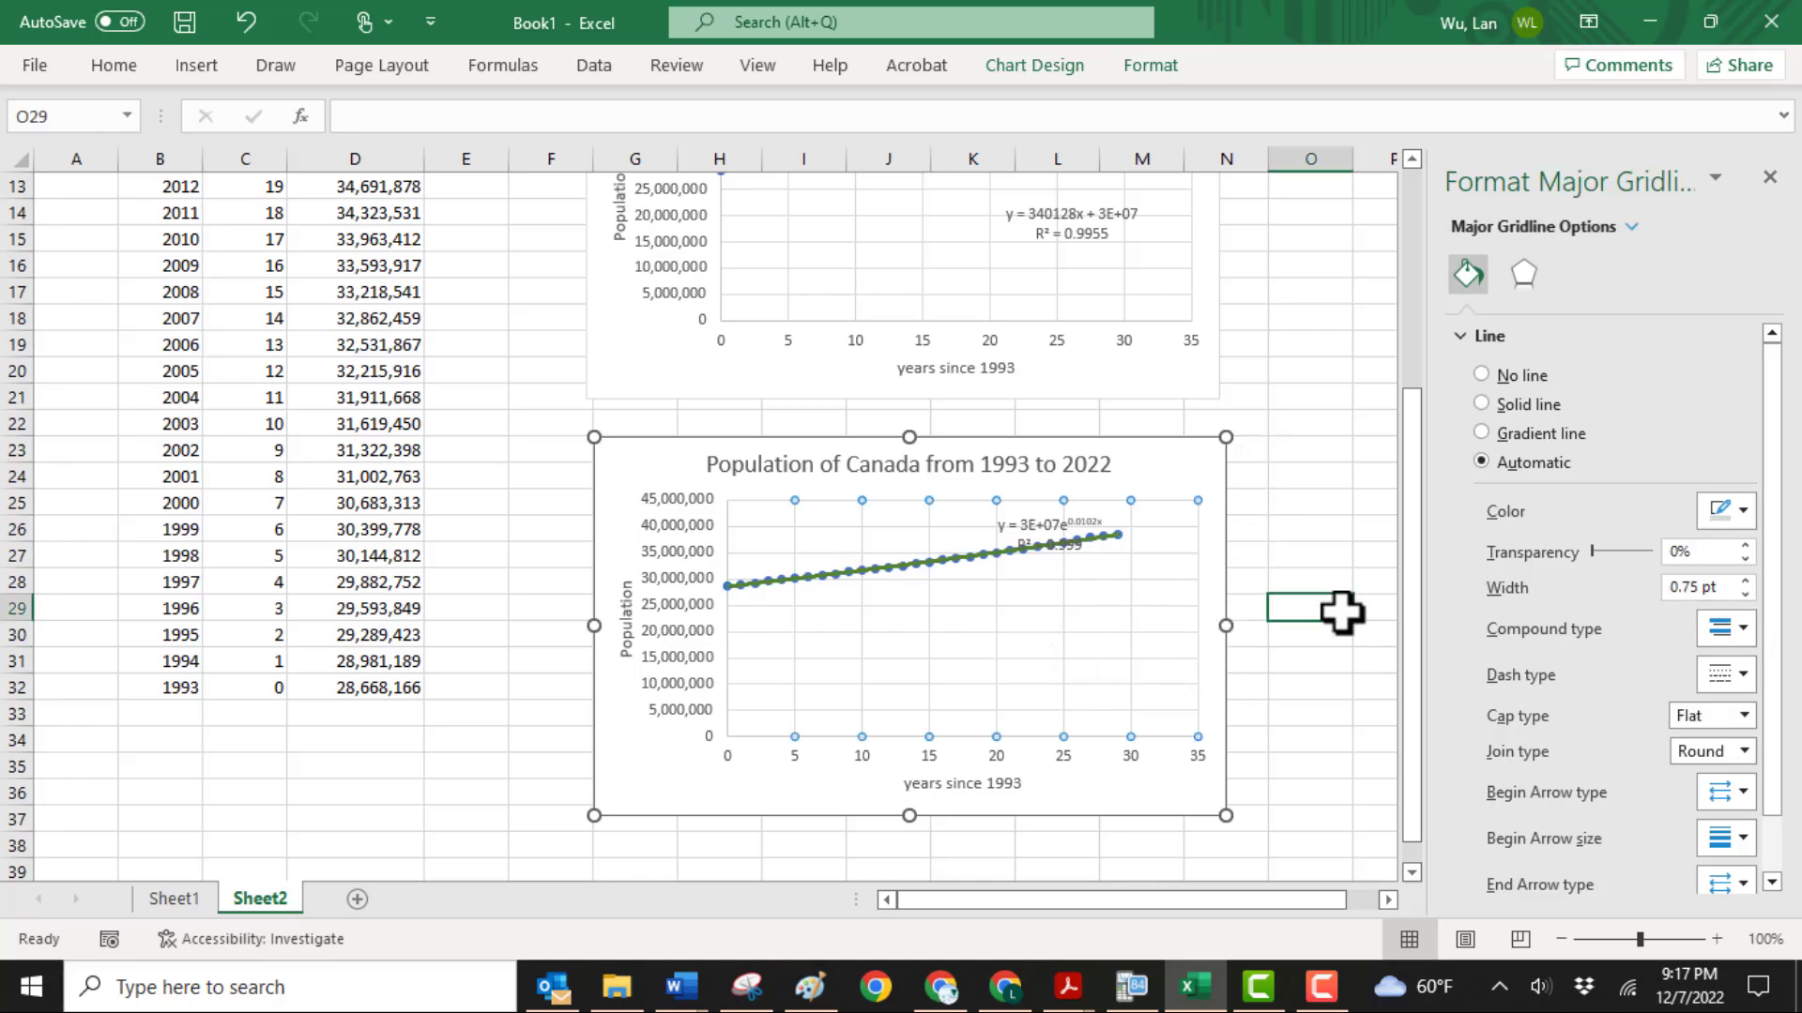
{"action": "left_click_drag", "start_coordinate": [1053, 523], "coordinate": [1070, 643]}
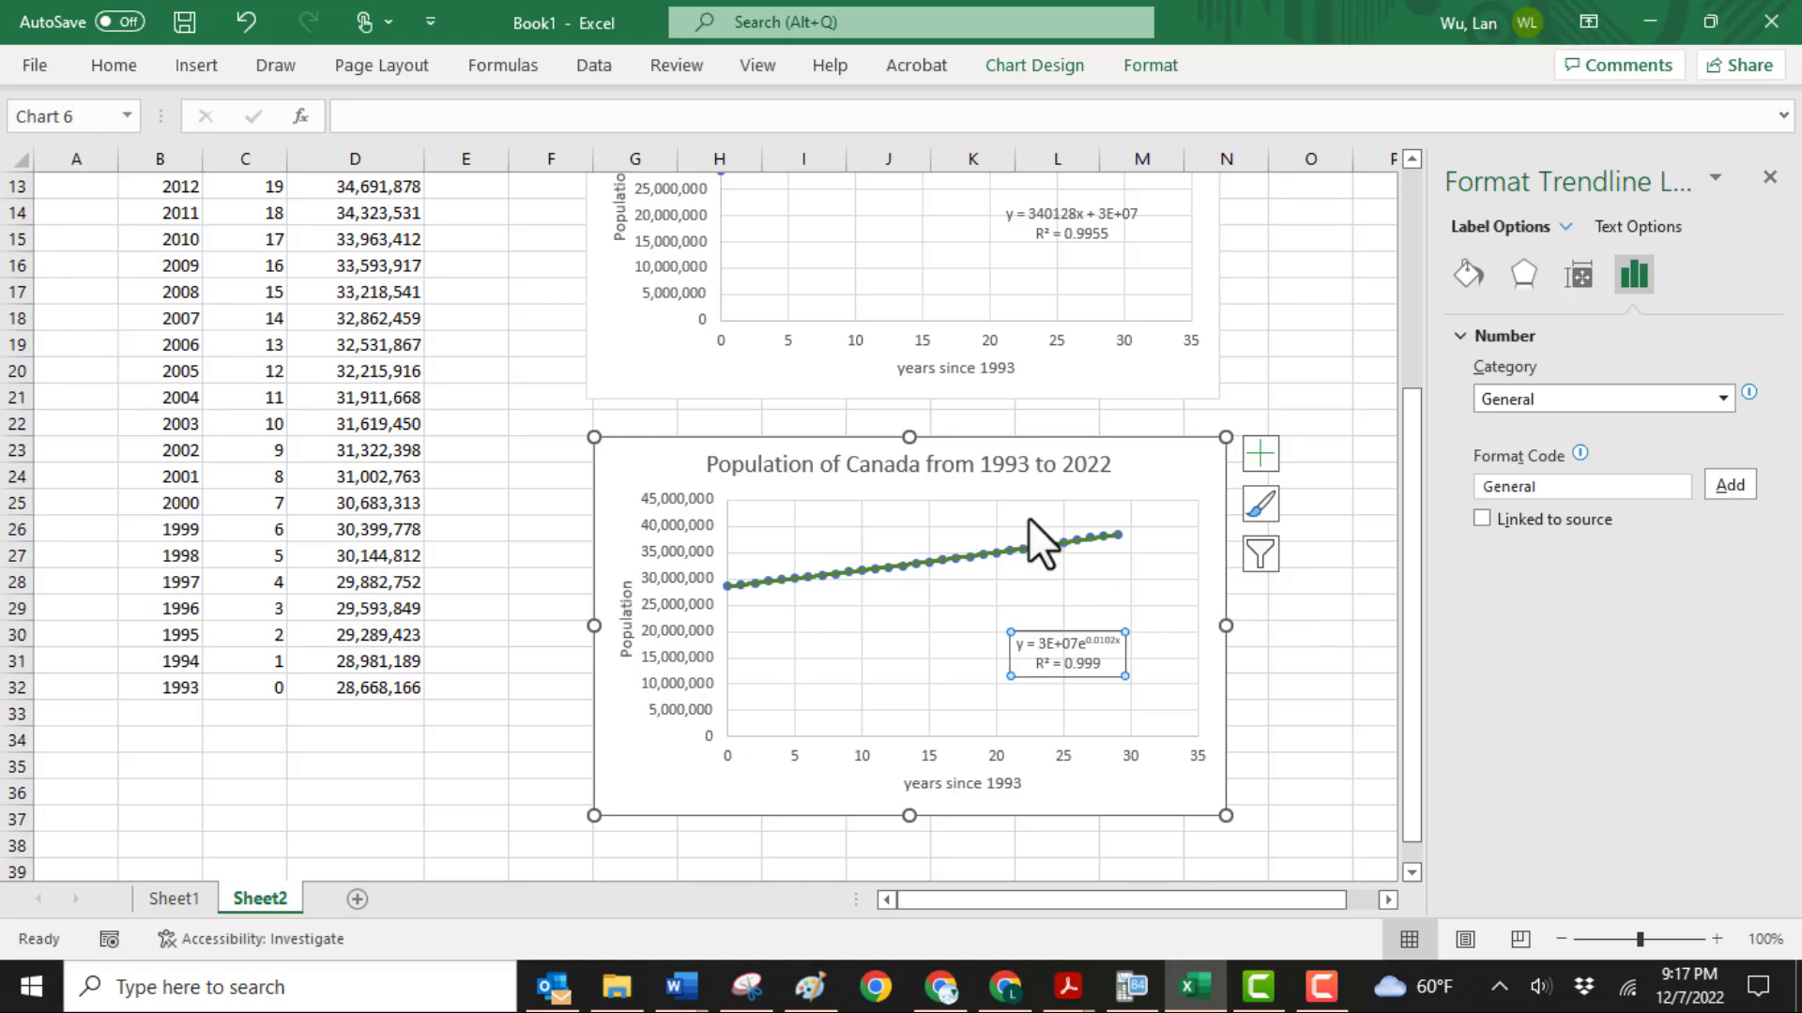
Copy the exponential-trendline chart and paste the copy below it at cell G40
{"action": "left_click", "coordinate": [721, 444]}
{"action": "right_click", "coordinate": [721, 444]}
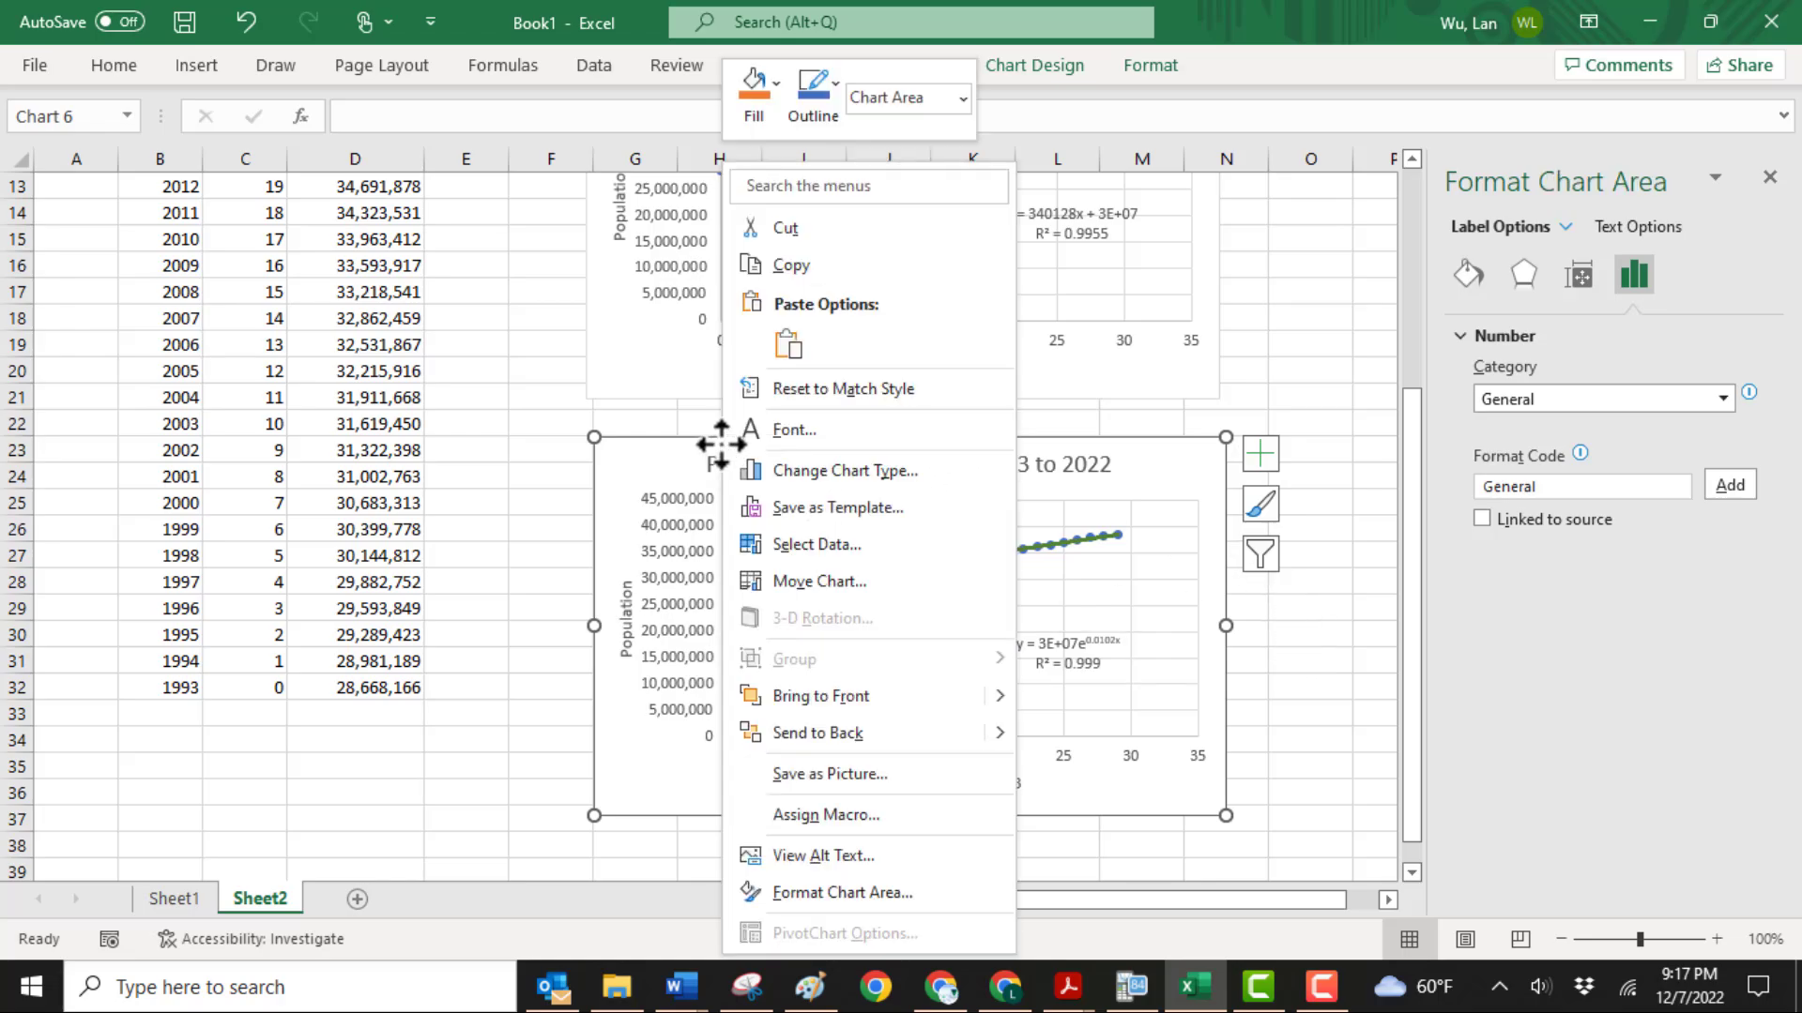
{"action": "left_click", "coordinate": [798, 273]}
{"action": "scroll", "coordinate": [719, 545], "scroll_direction": "down", "scroll_amount": 4}
{"action": "scroll", "coordinate": [716, 540], "scroll_direction": "up", "scroll_amount": 1}
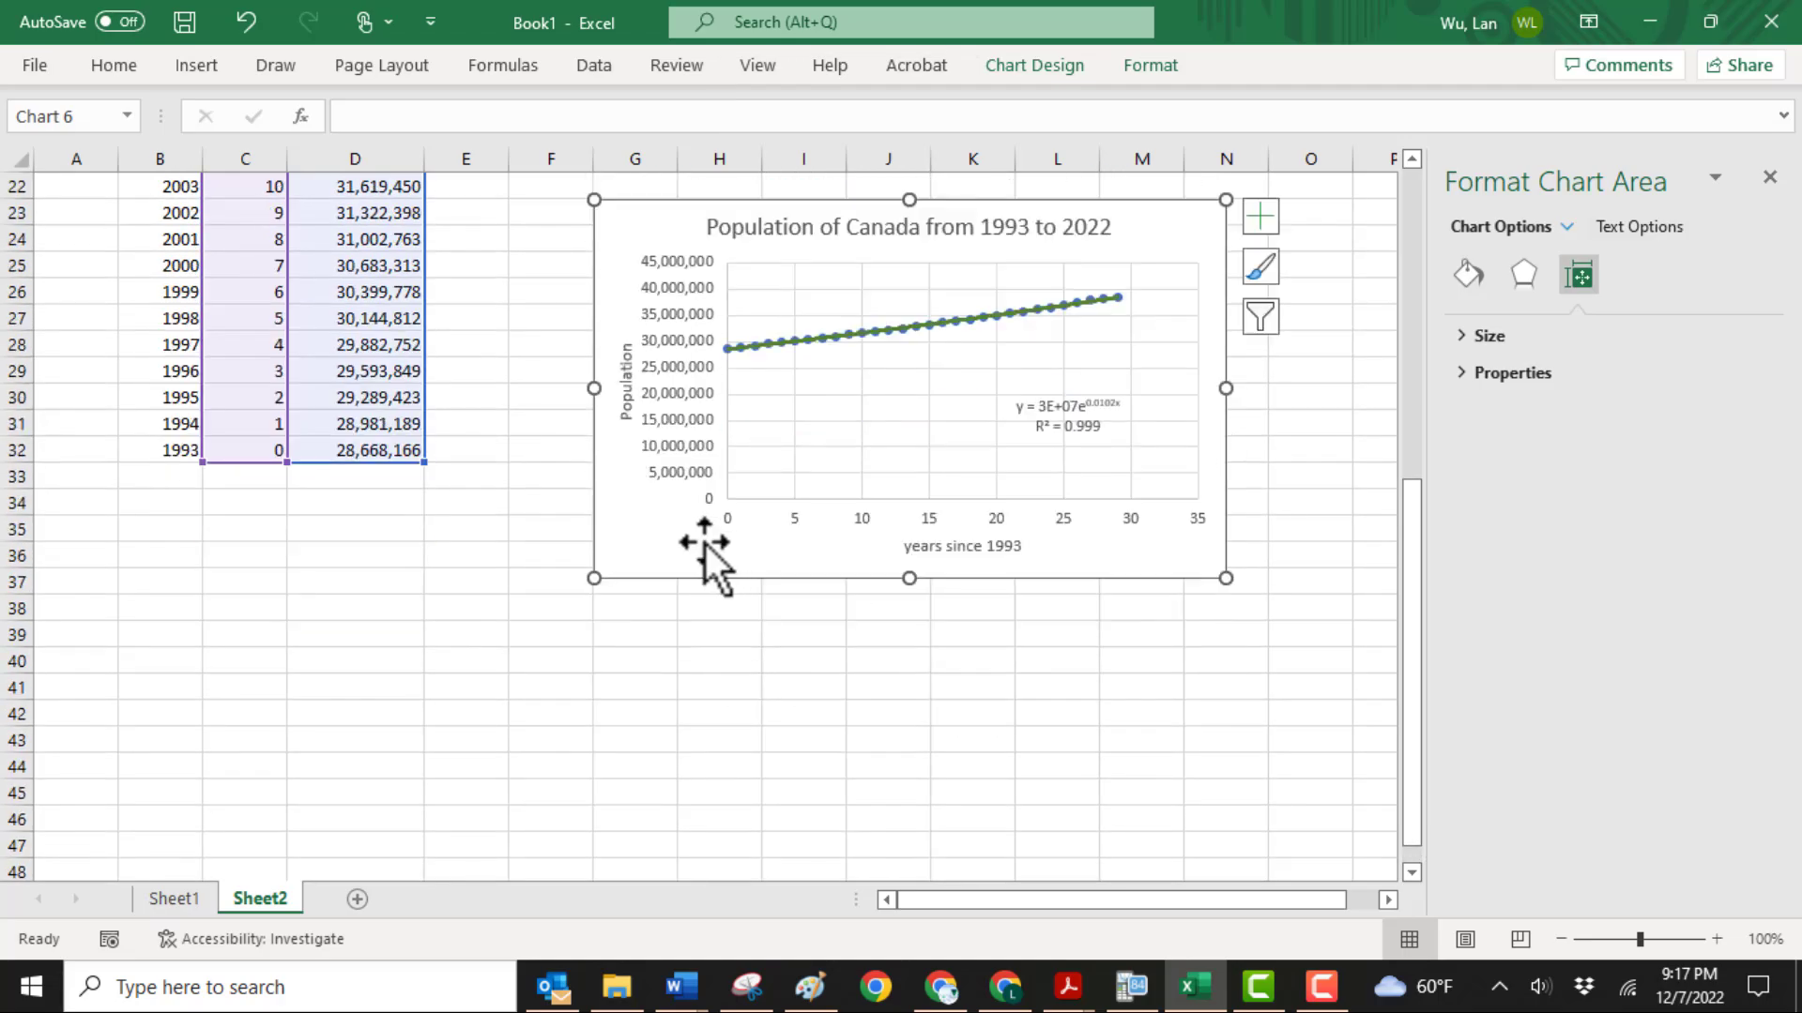
{"action": "left_click", "coordinate": [640, 662]}
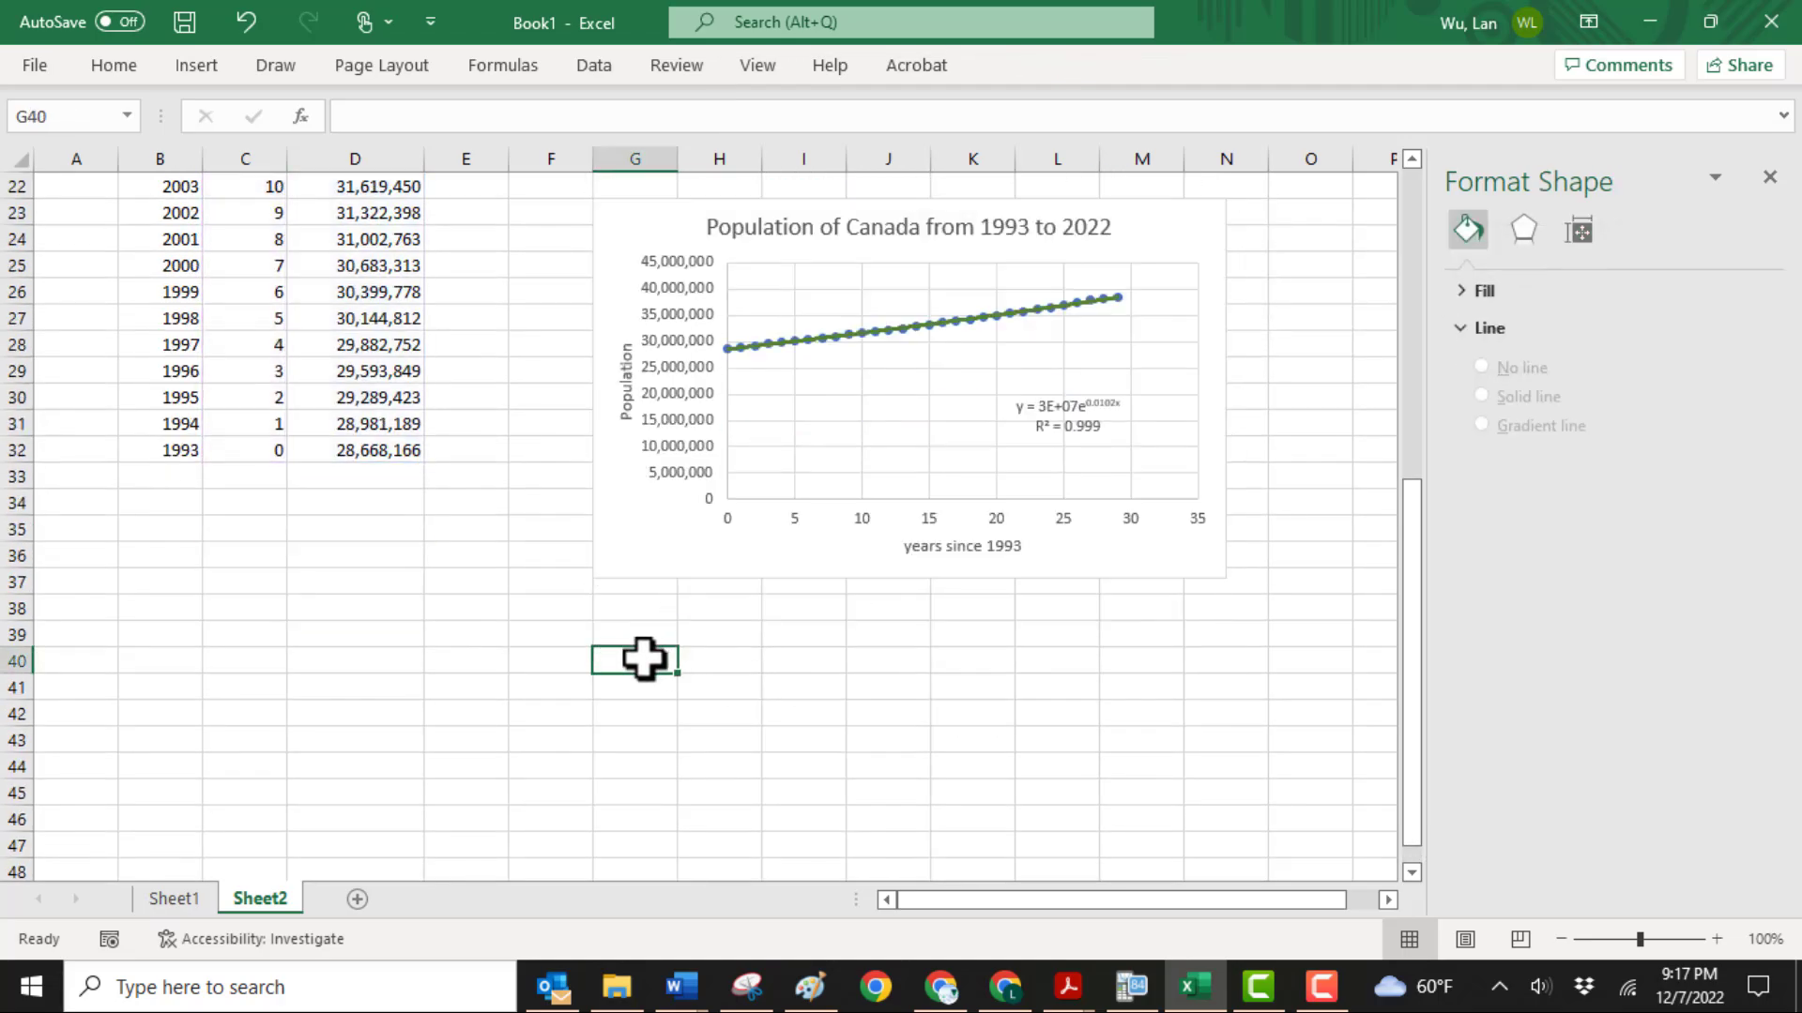
{"action": "right_click", "coordinate": [643, 659]}
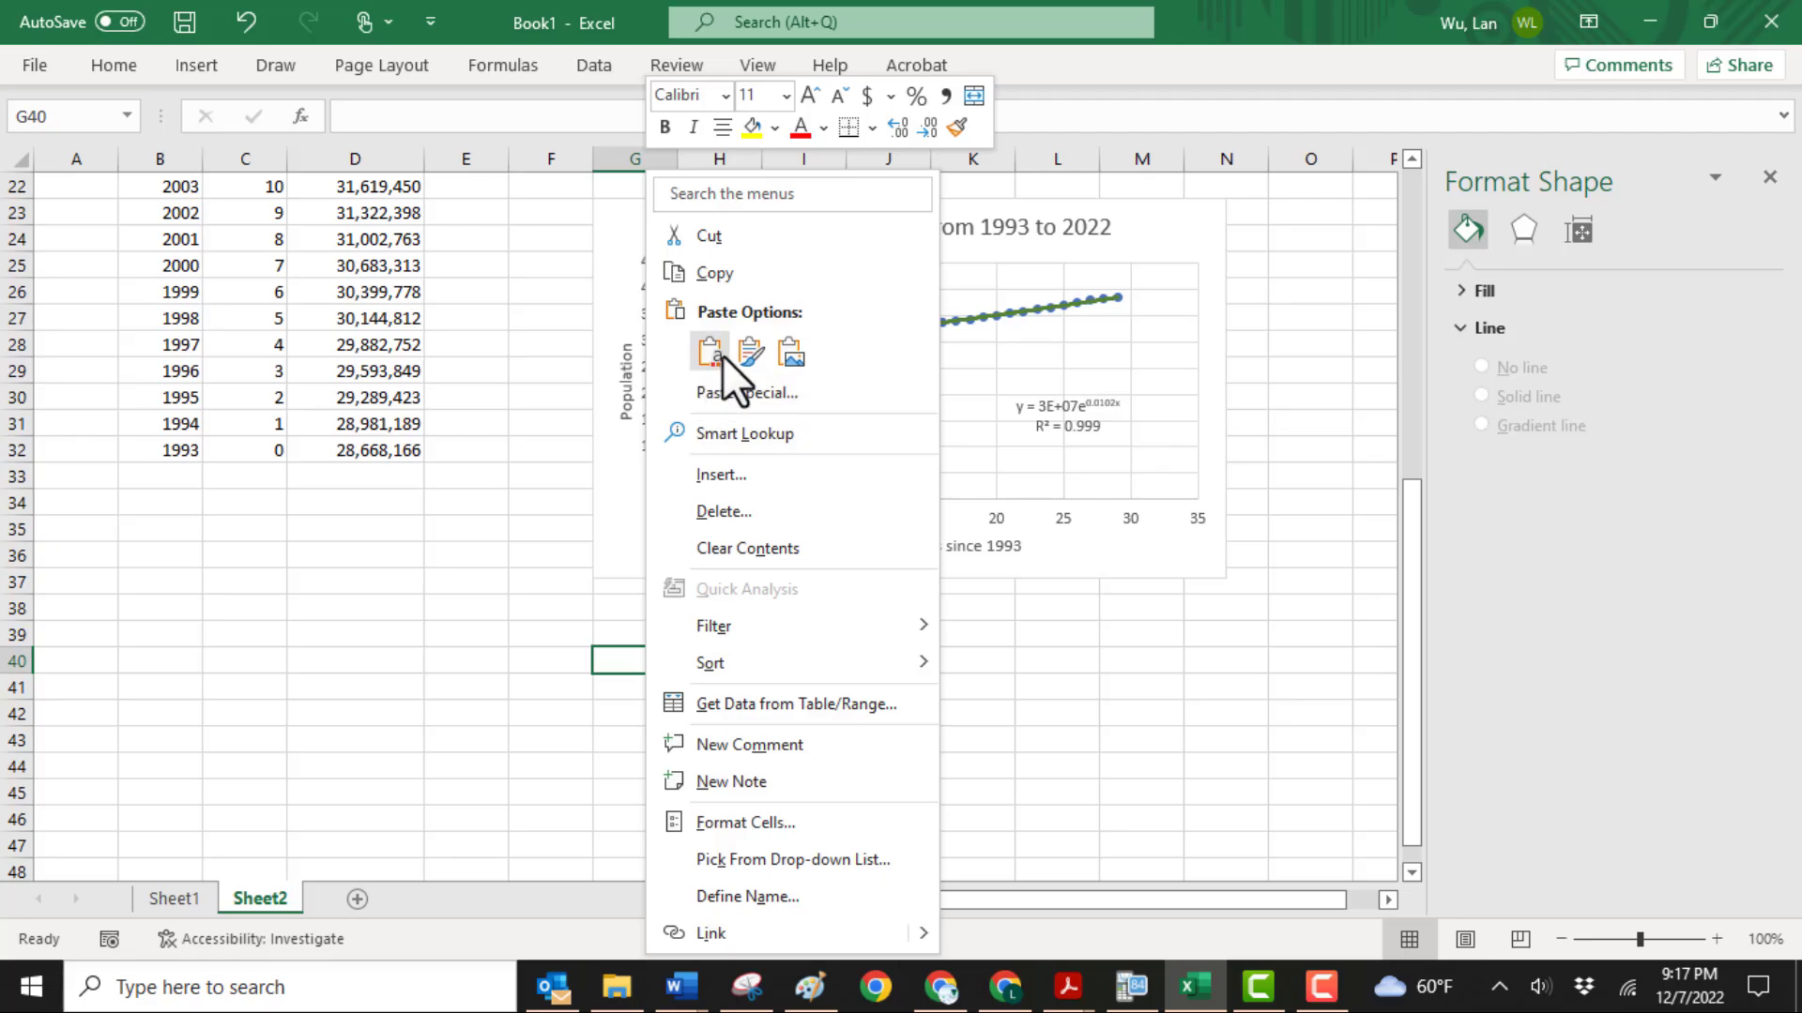
{"action": "left_click", "coordinate": [749, 353]}
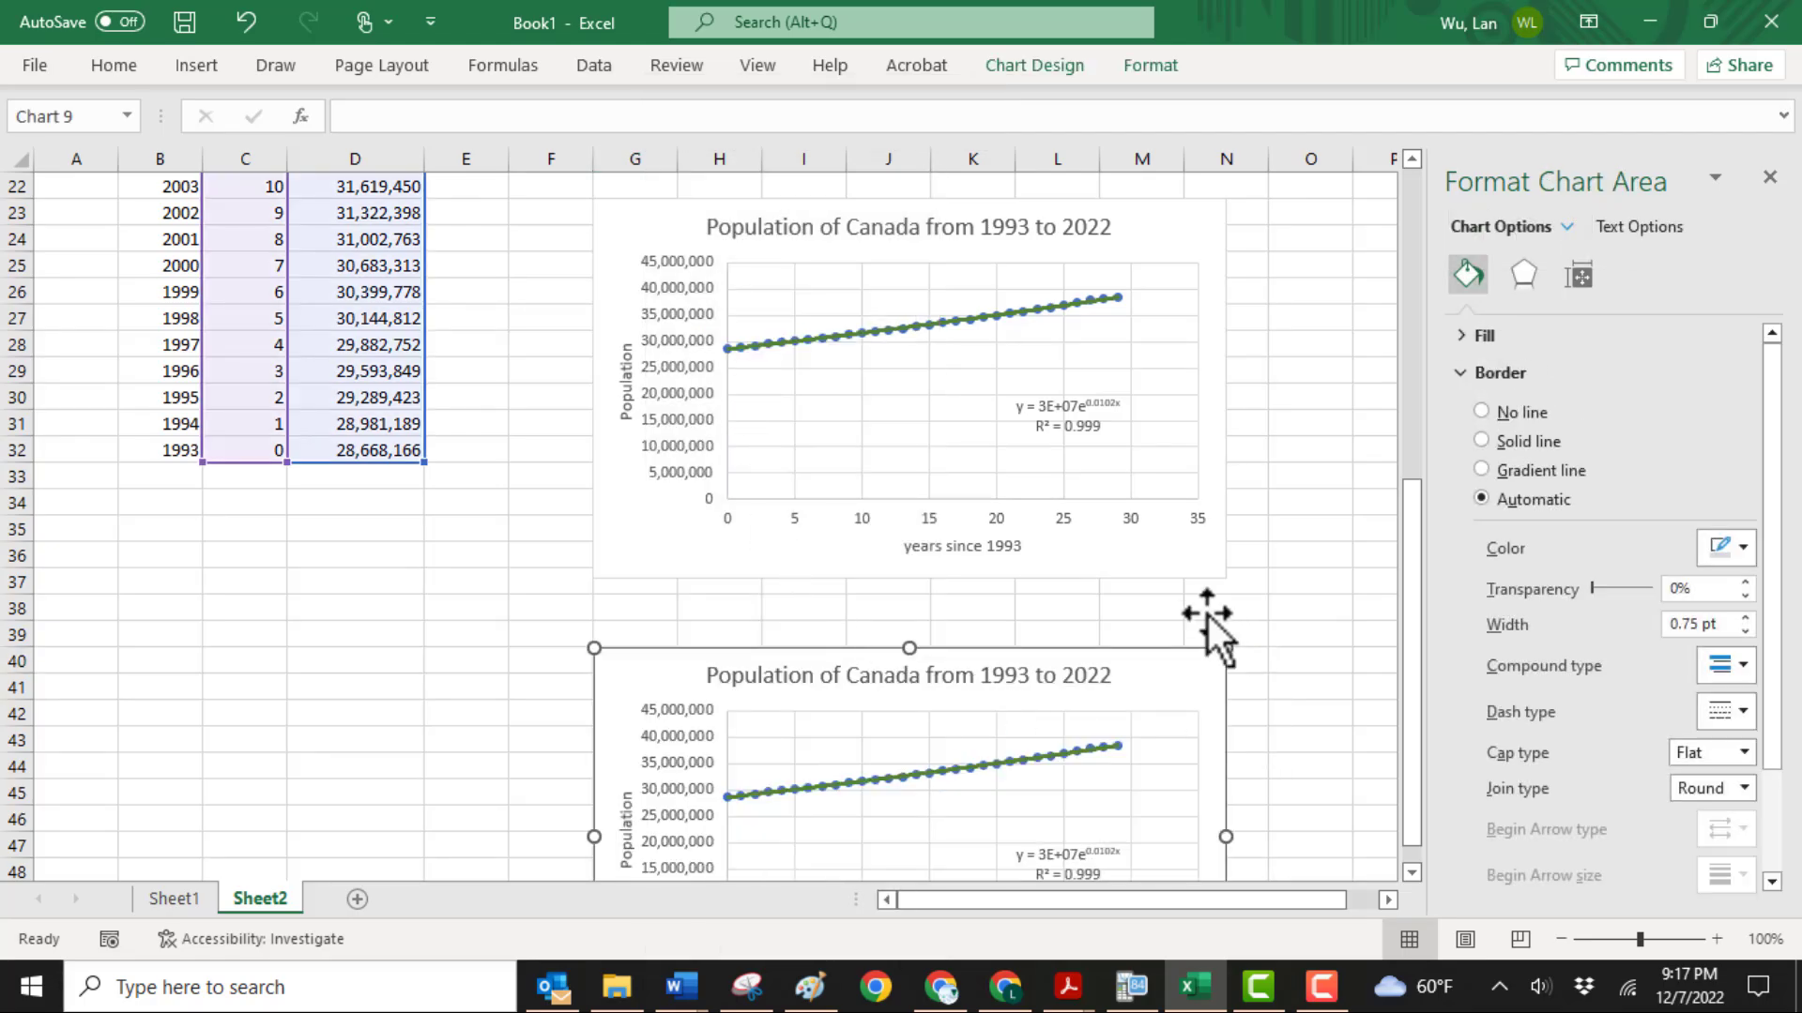
Remove the exponential trendline from the newly pasted third chart
{"action": "scroll", "coordinate": [1208, 615], "scroll_direction": "down", "scroll_amount": 2}
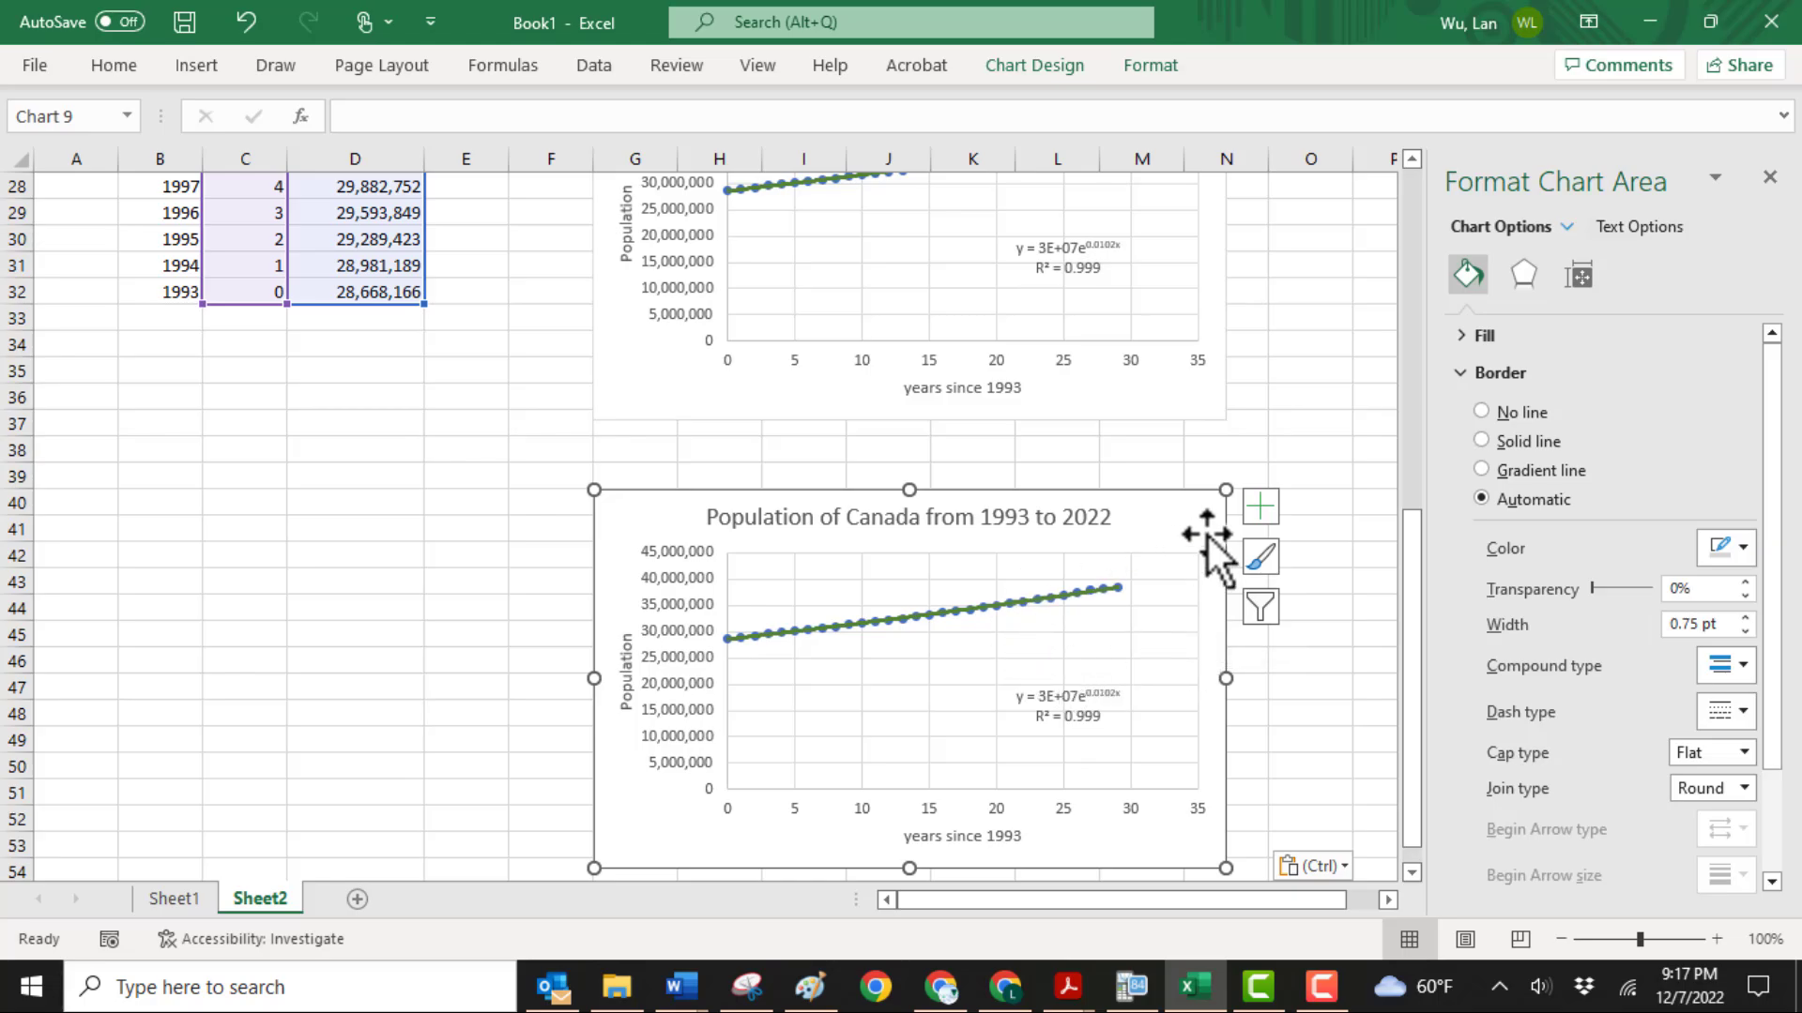
{"action": "left_click", "coordinate": [1256, 512]}
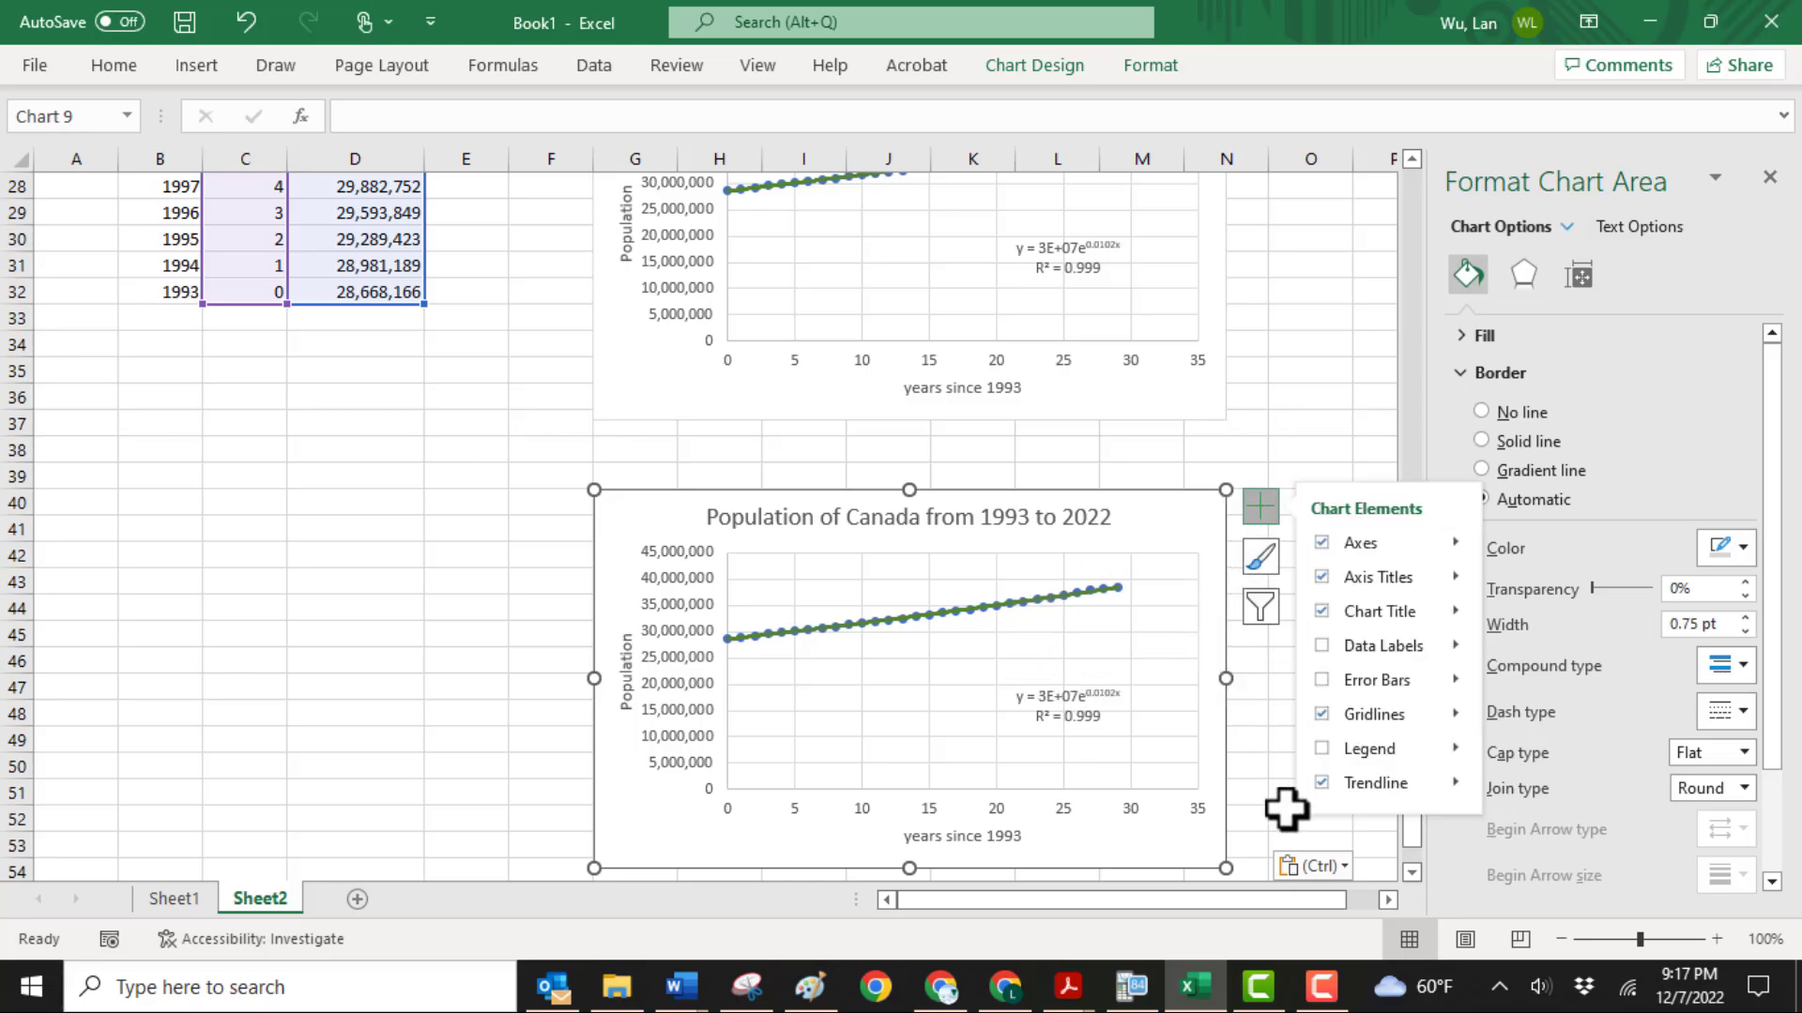
{"action": "left_click", "coordinate": [1323, 782]}
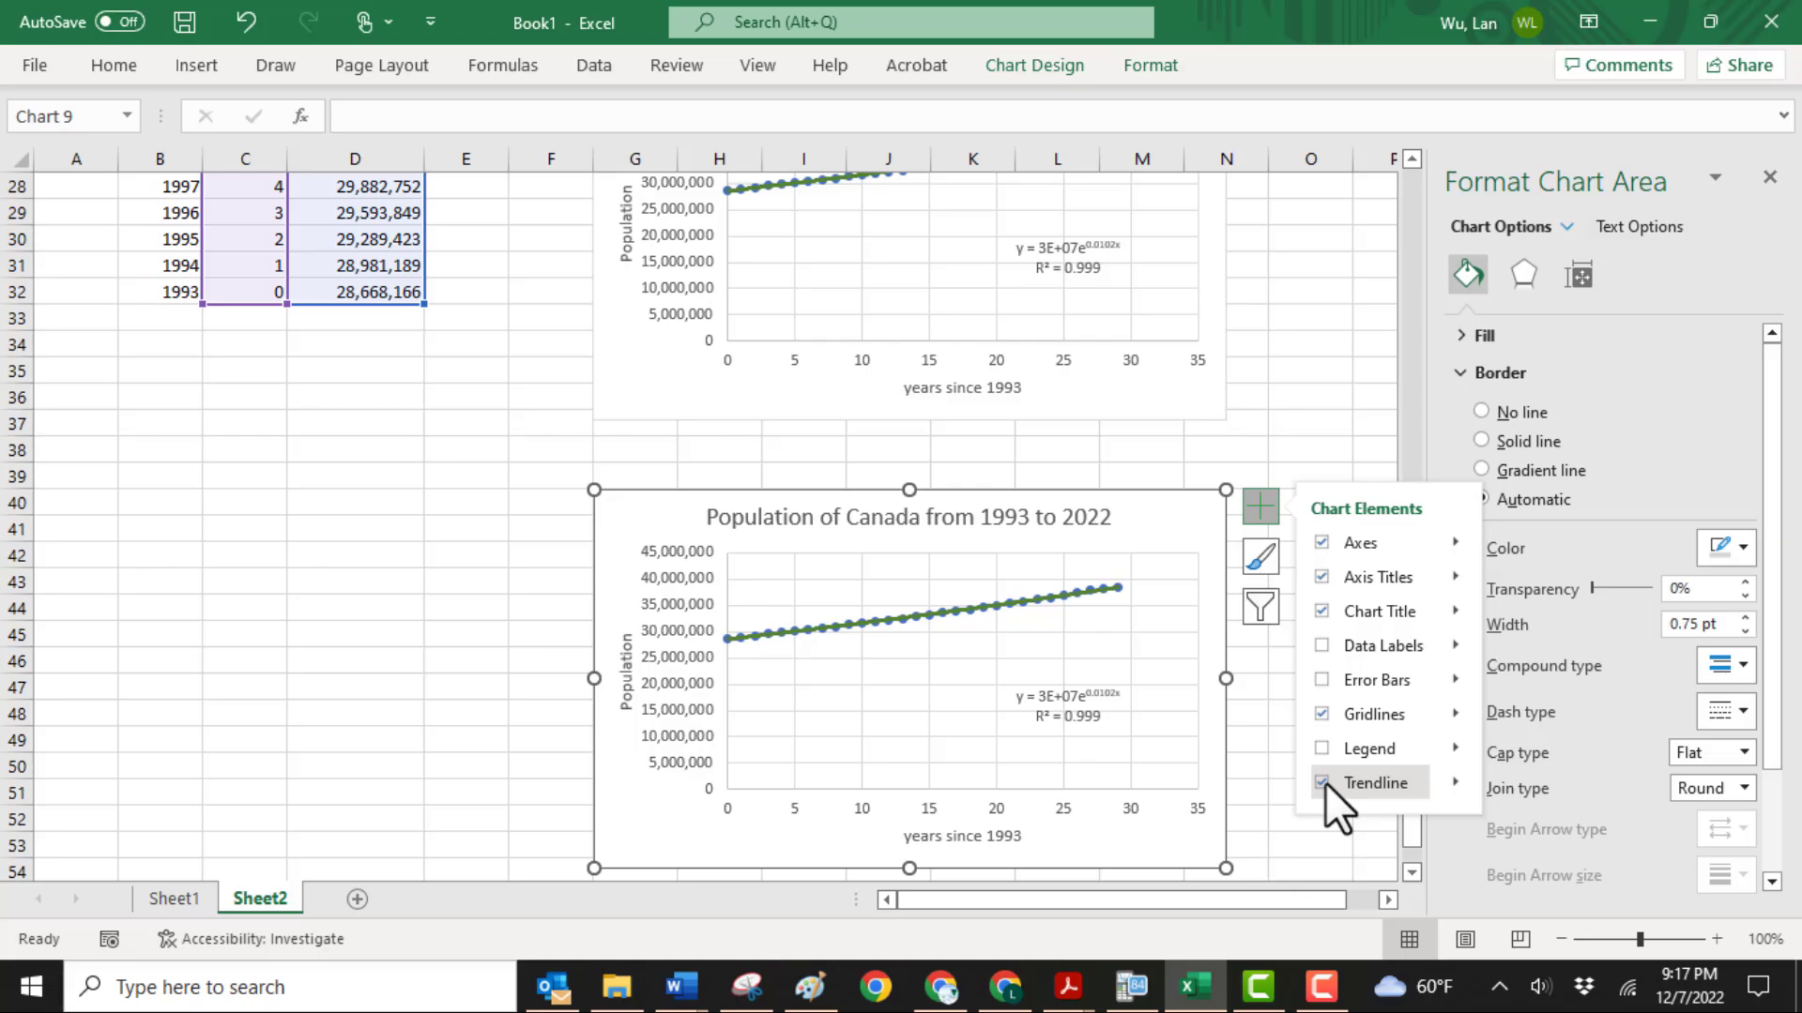
{"action": "left_click", "coordinate": [1258, 759]}
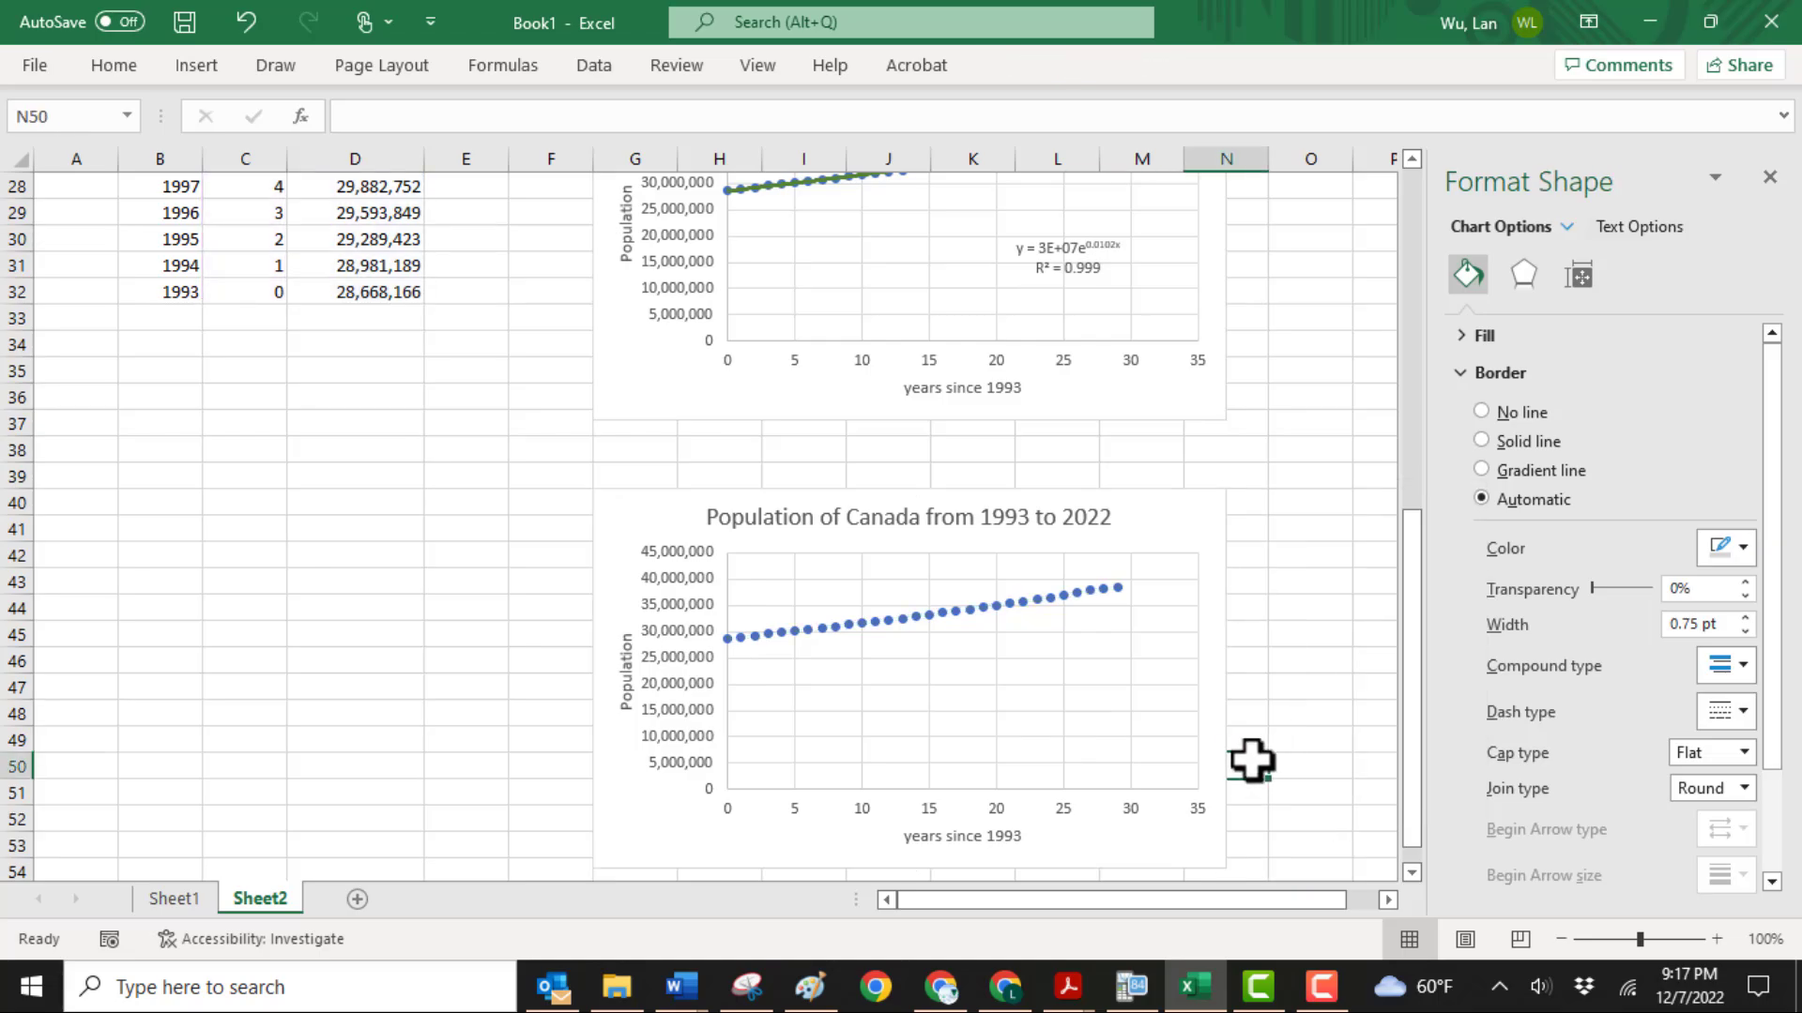
Add a polynomial trendline of order 2 to the third chart's data series, displaying its equation and R-squared value
{"action": "left_click", "coordinate": [993, 604]}
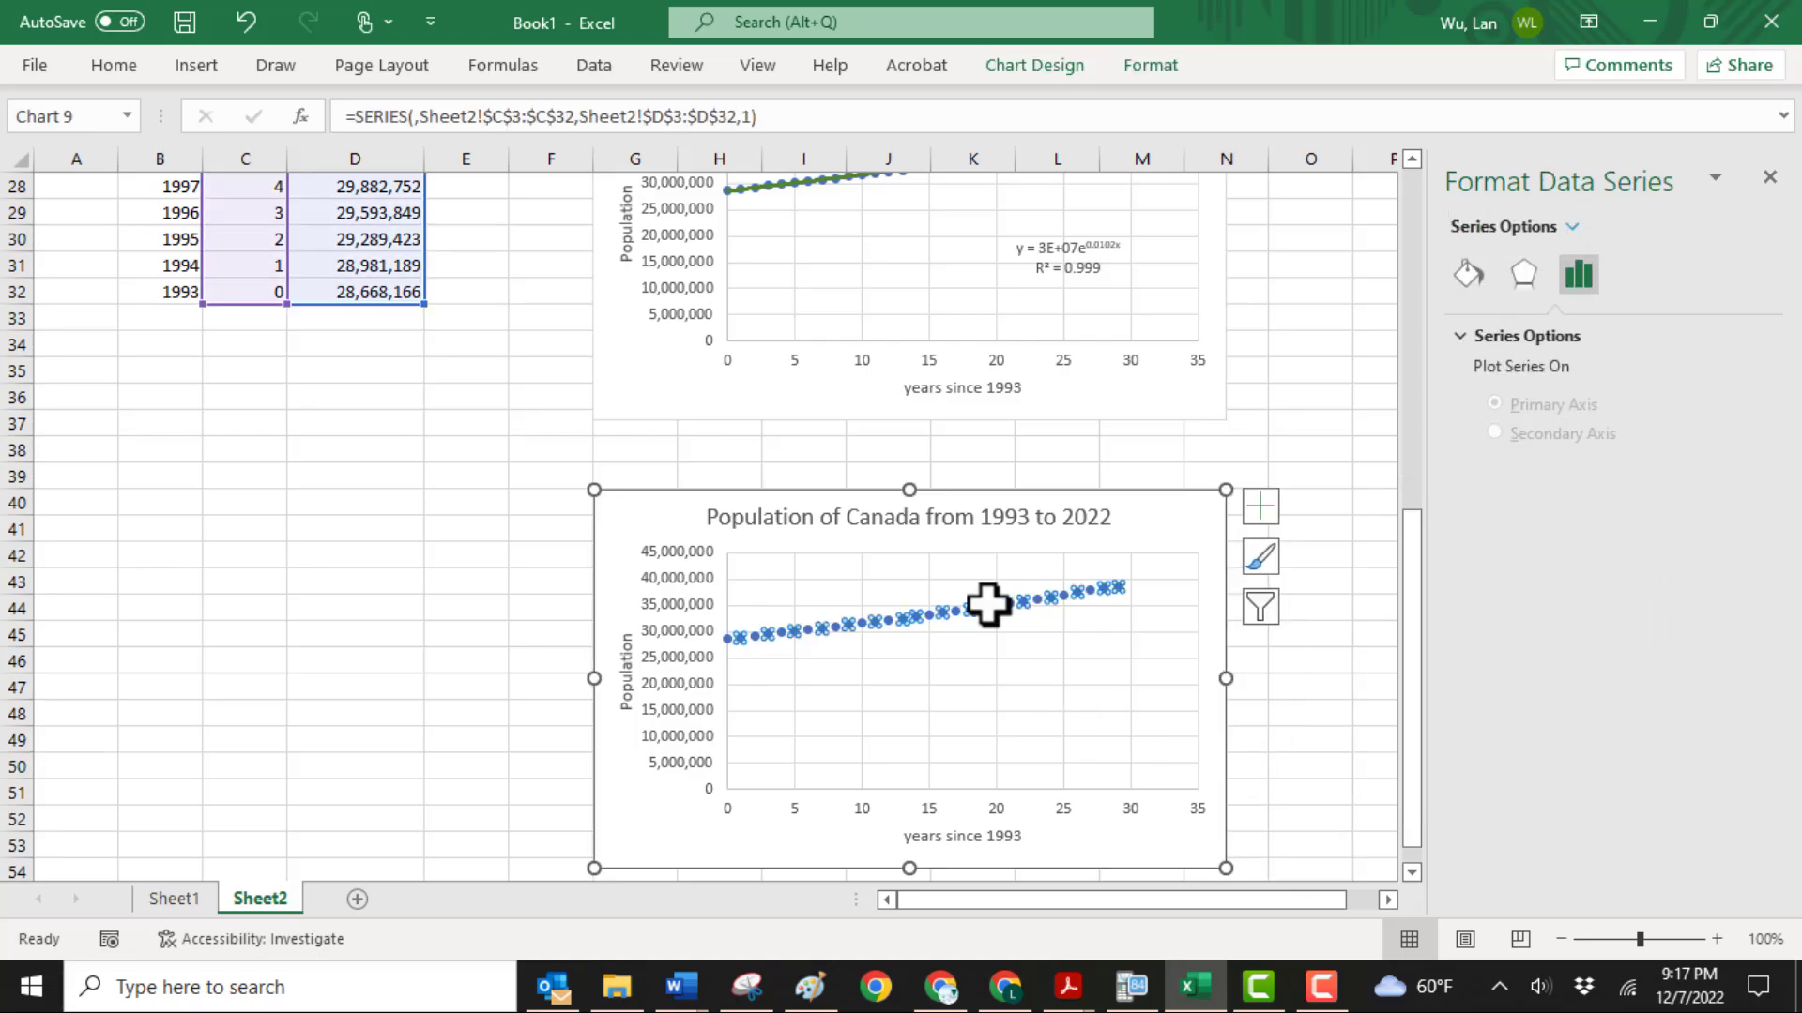
{"action": "right_click", "coordinate": [989, 604]}
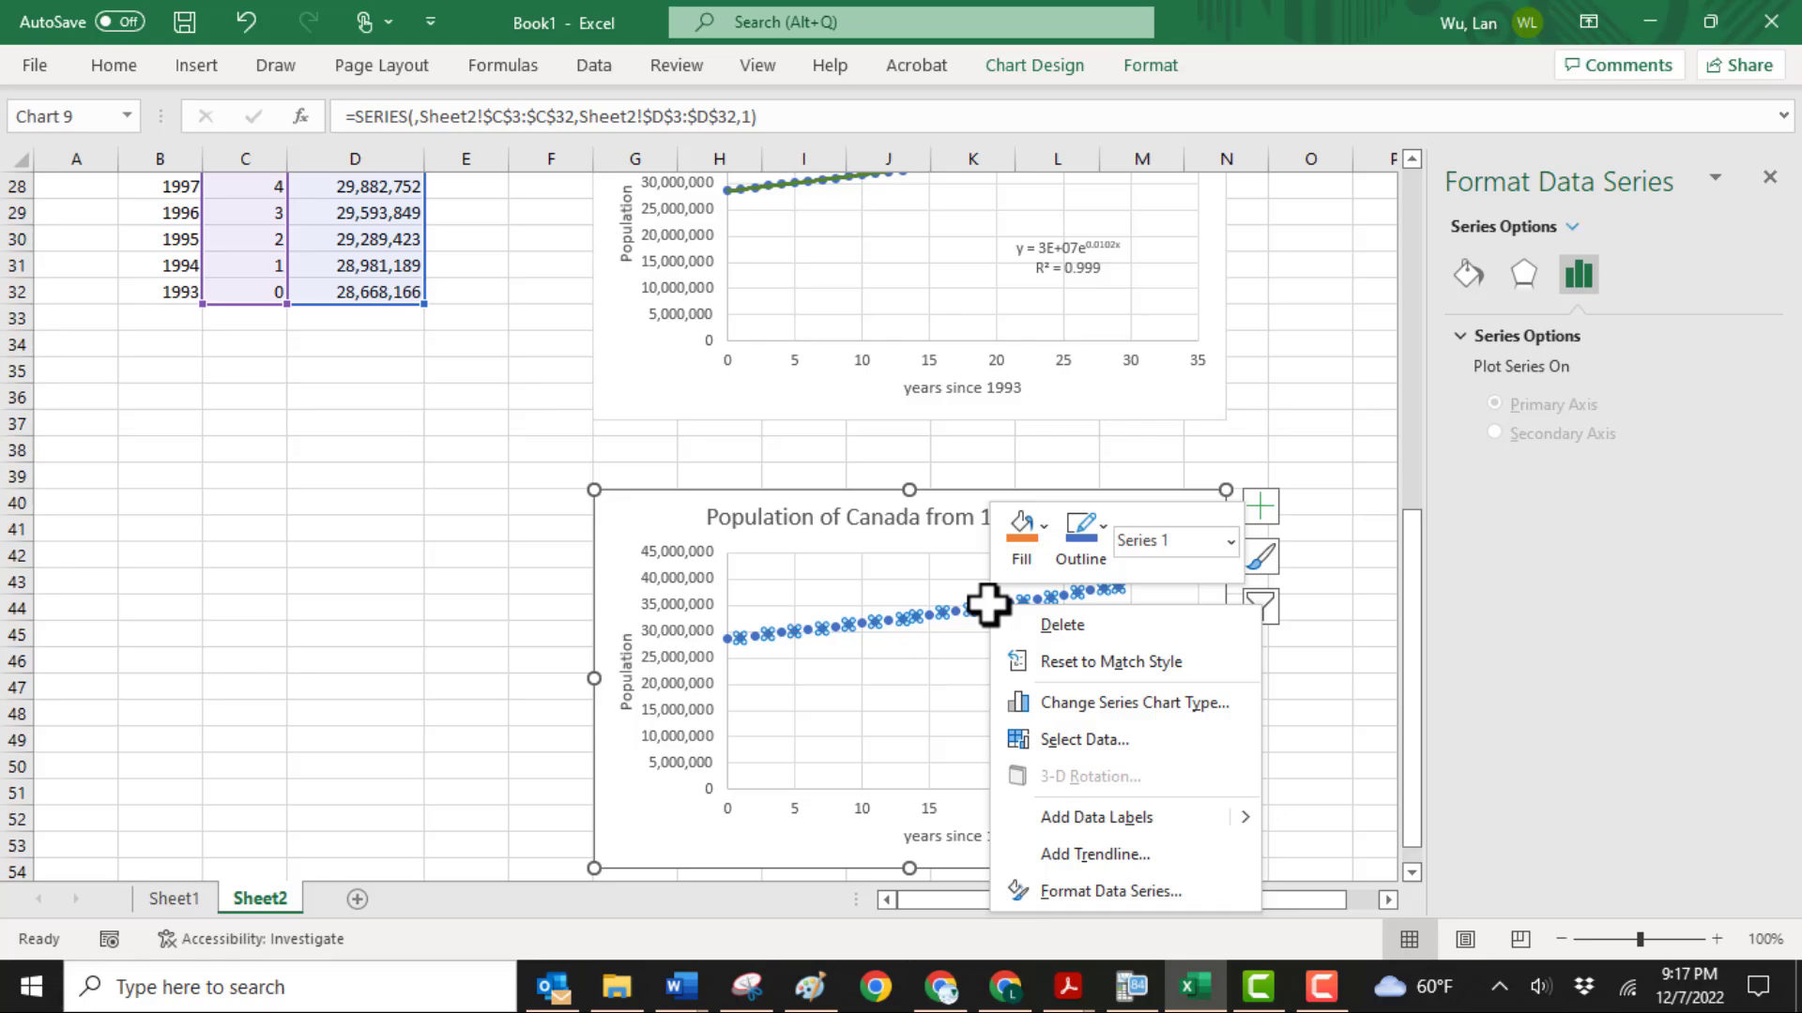
{"action": "left_click", "coordinate": [1068, 850]}
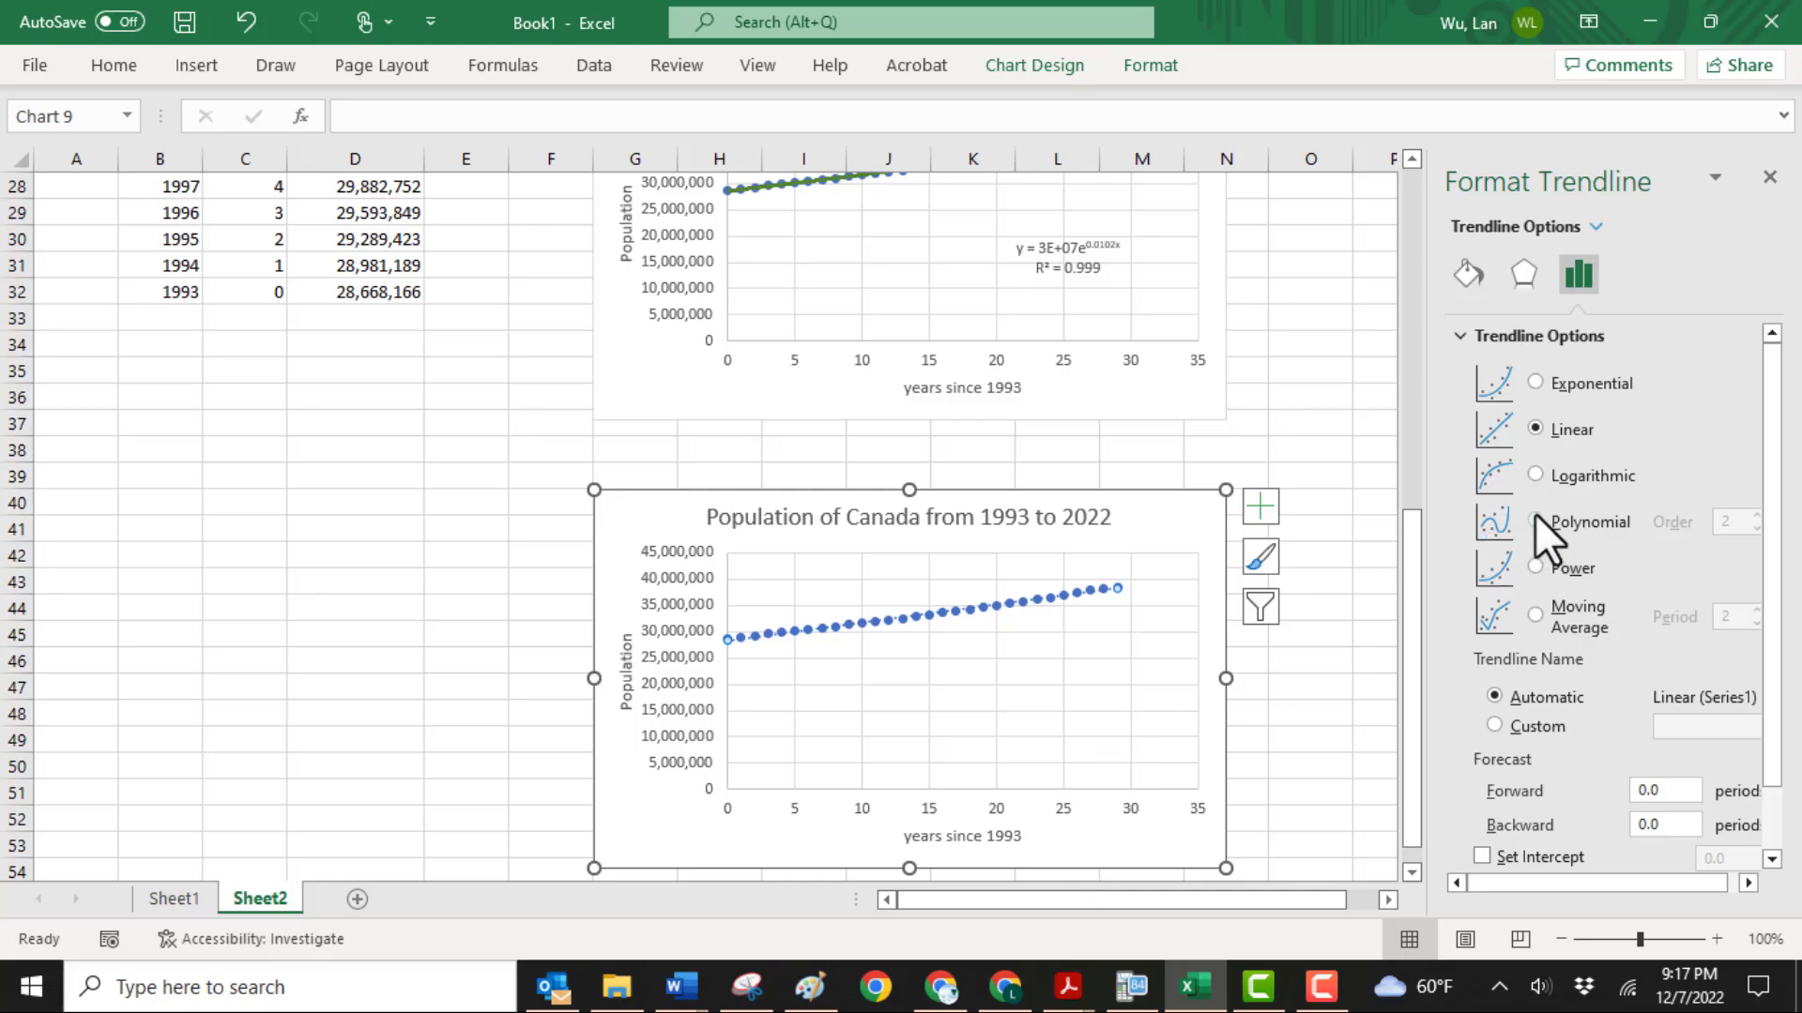
{"action": "left_click", "coordinate": [1534, 516]}
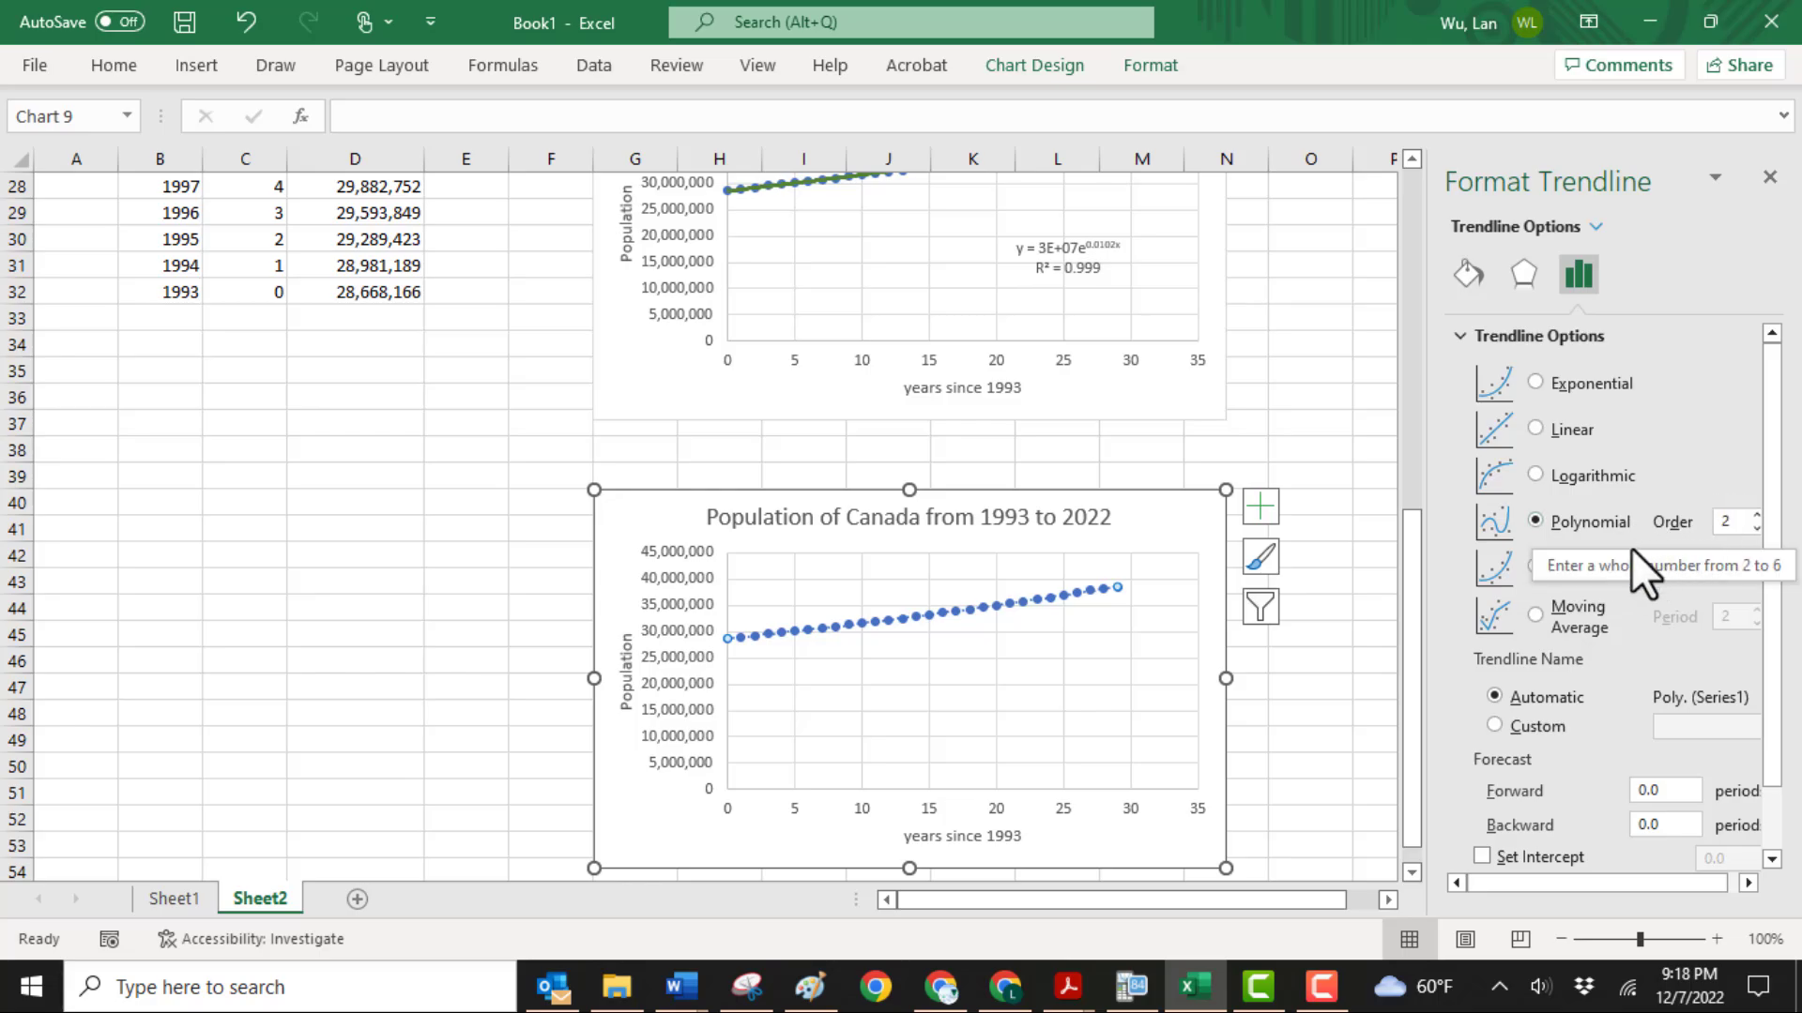
{"action": "scroll", "coordinate": [1614, 610], "scroll_direction": "down", "scroll_amount": 3}
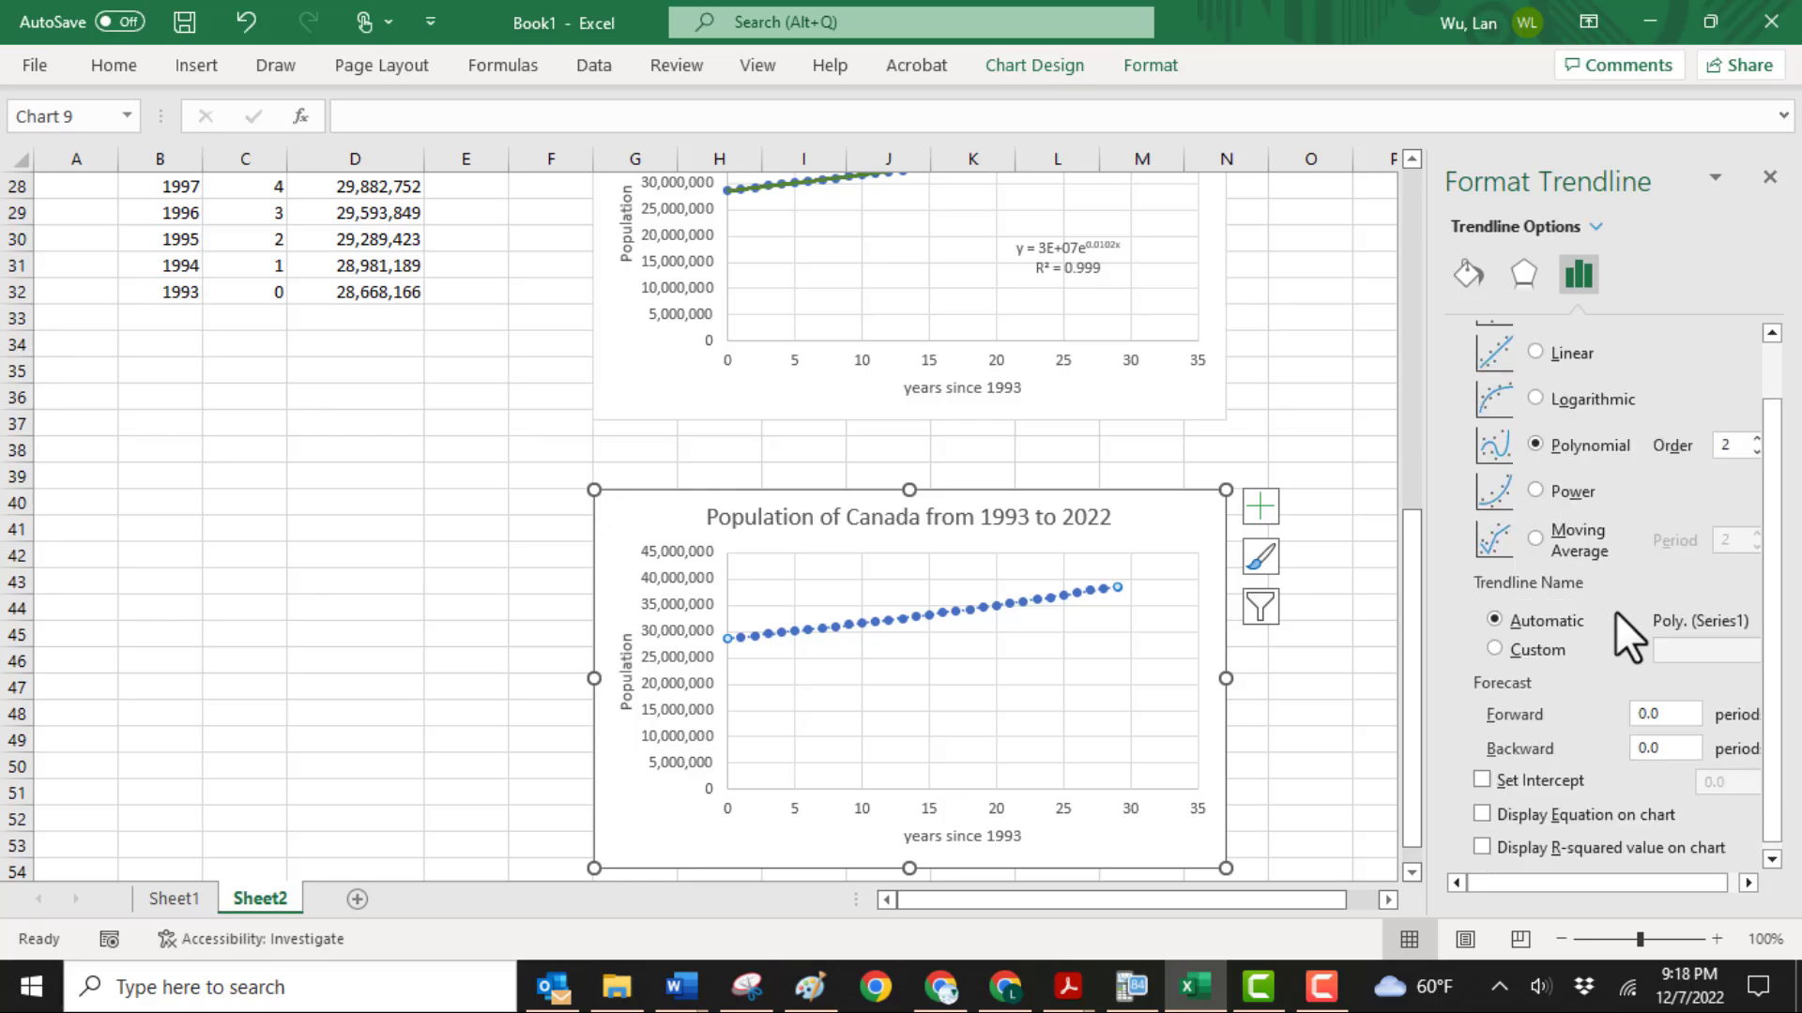
{"action": "left_click", "coordinate": [1481, 846]}
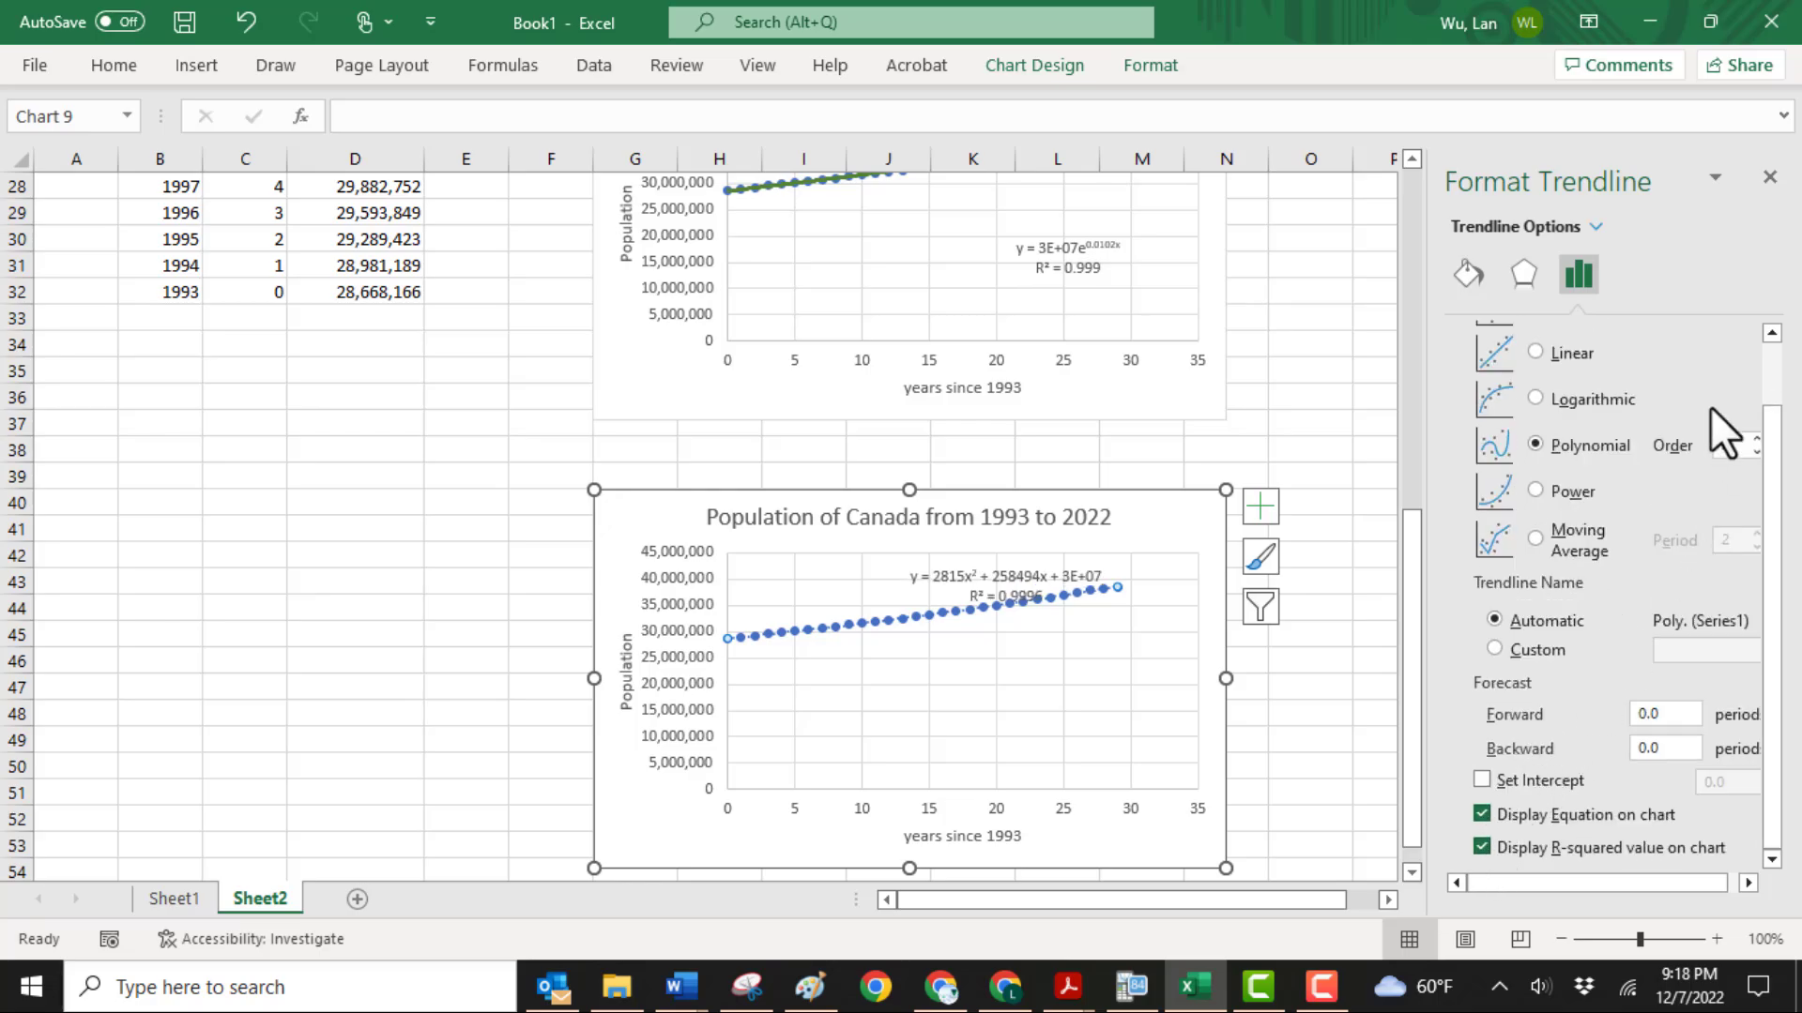
Format the polynomial trendline as a dark red line, 2 pt wide, with the solid dash type
{"action": "left_click", "coordinate": [1457, 272]}
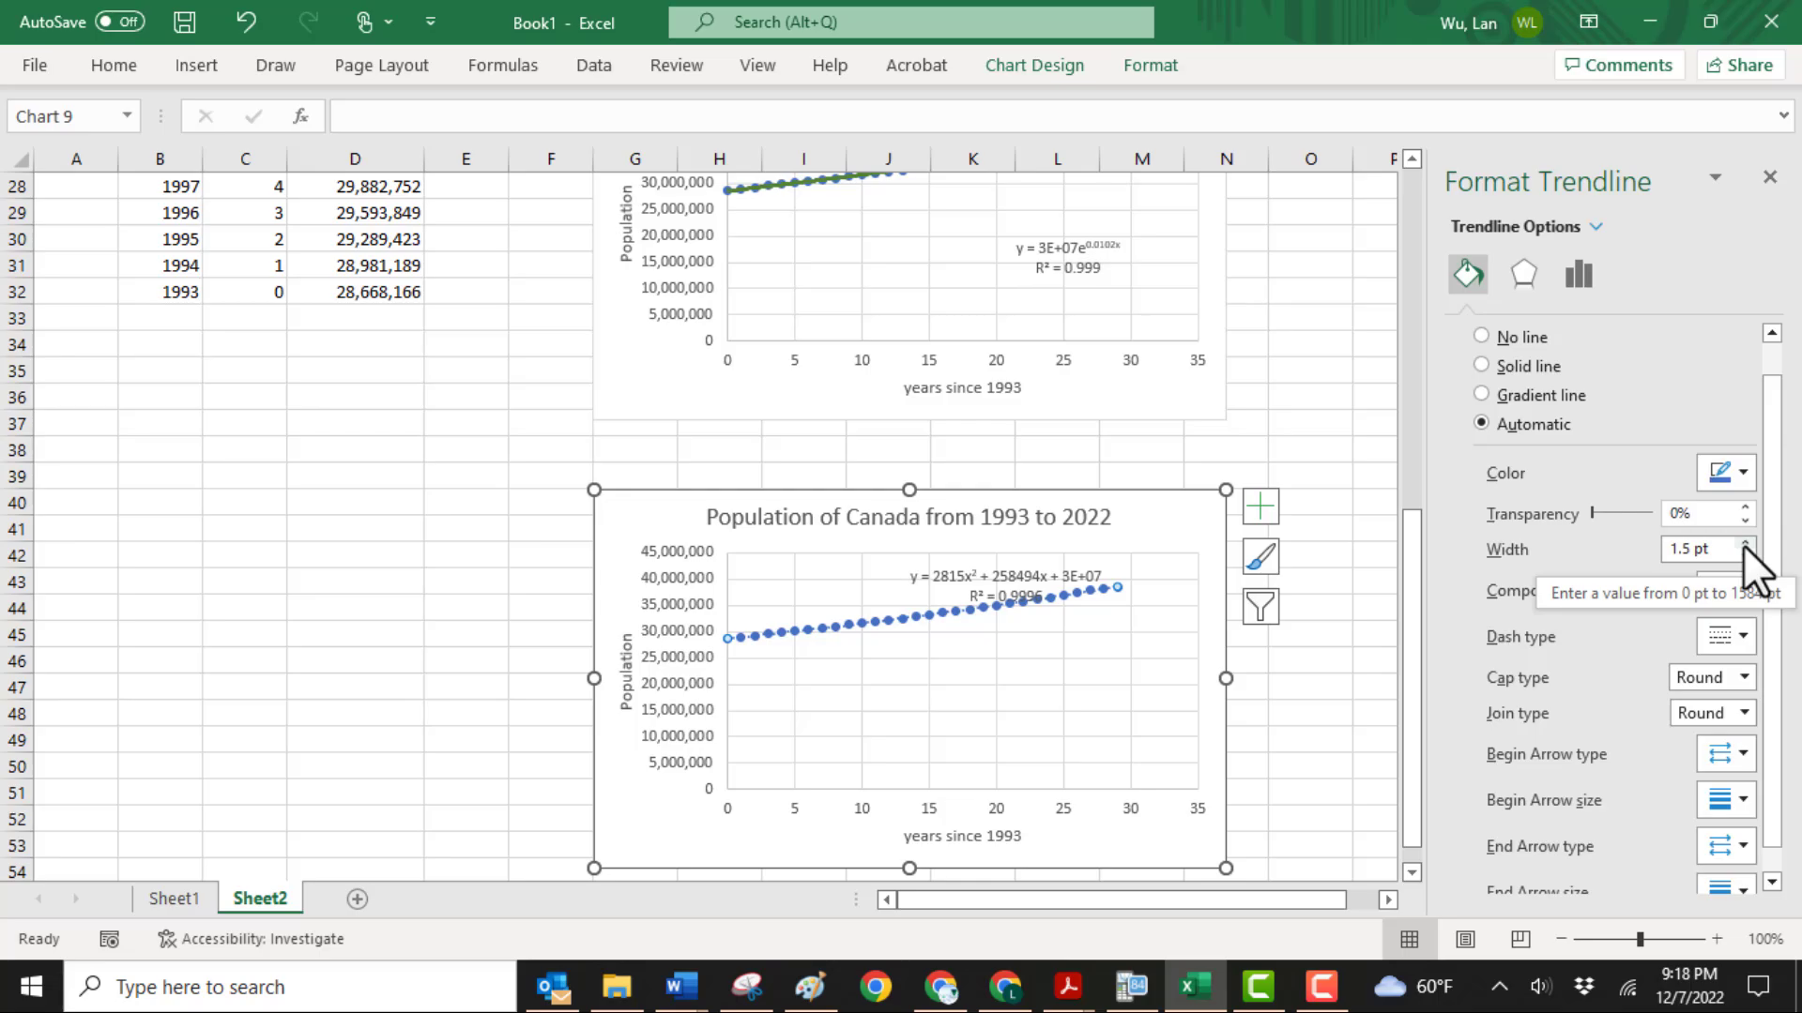
{"action": "left_click", "coordinate": [1743, 543]}
{"action": "left_click", "coordinate": [1743, 543]}
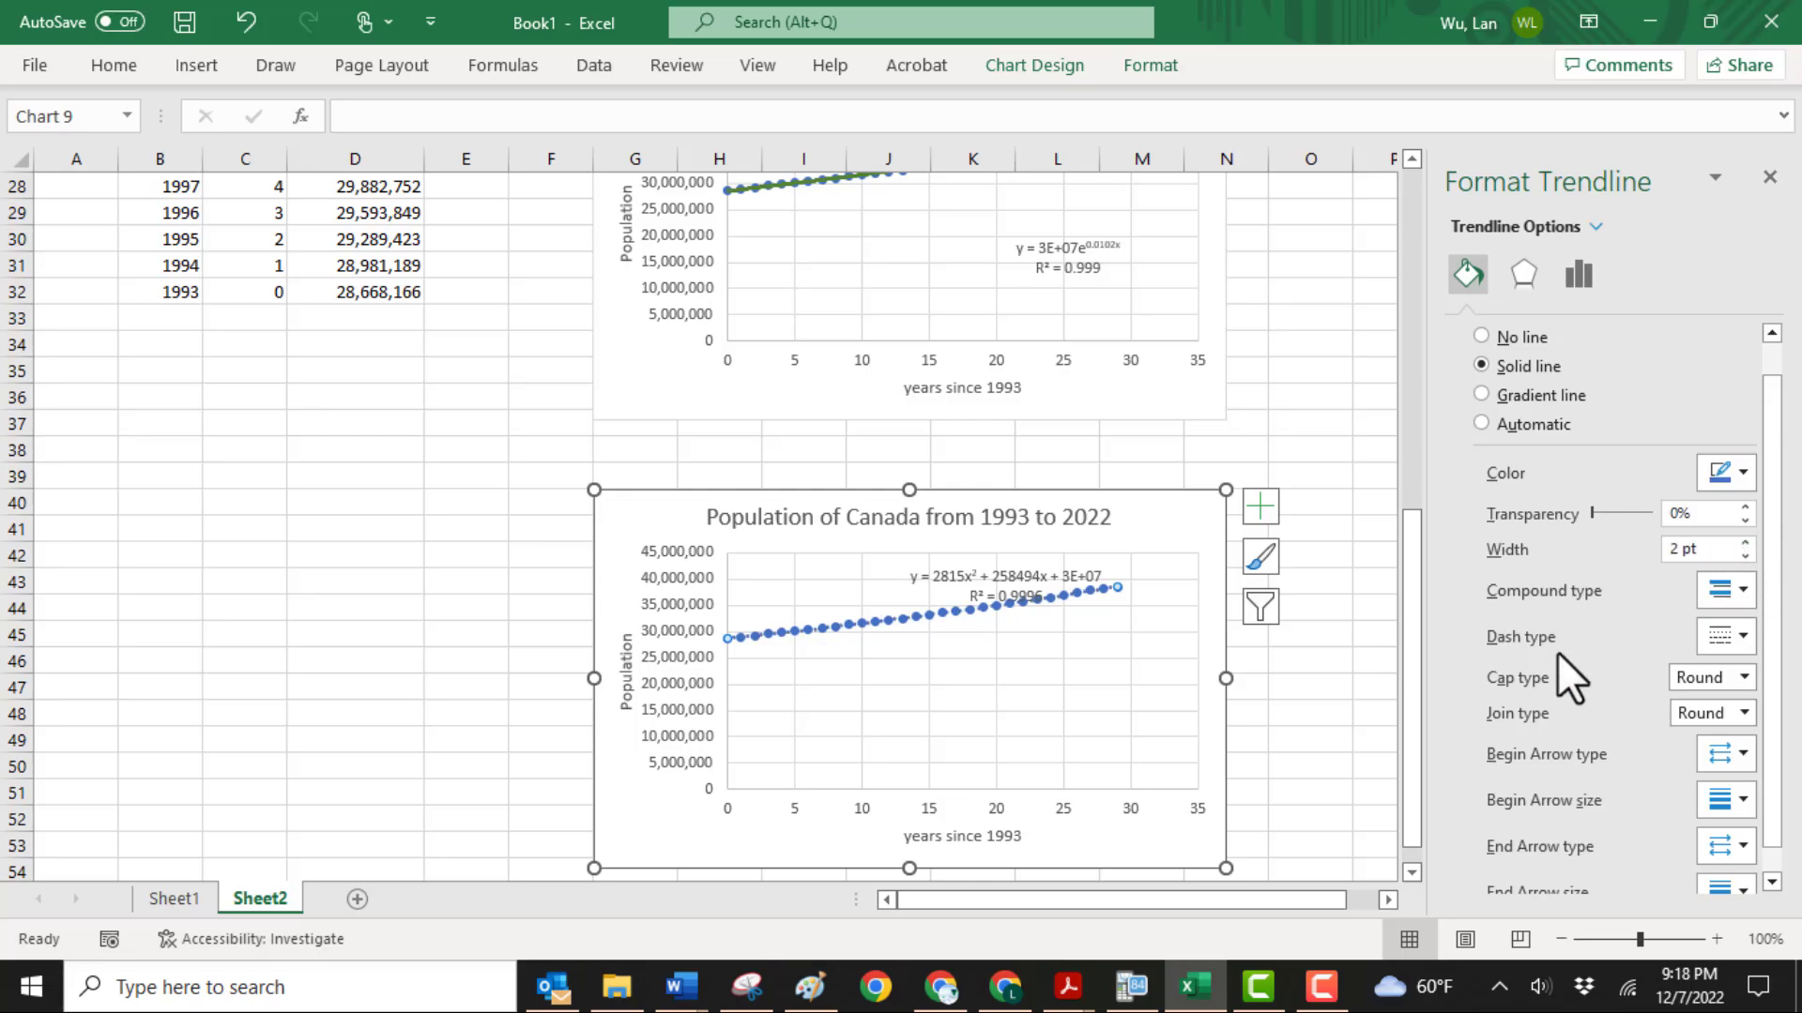
{"action": "left_click", "coordinate": [1737, 633]}
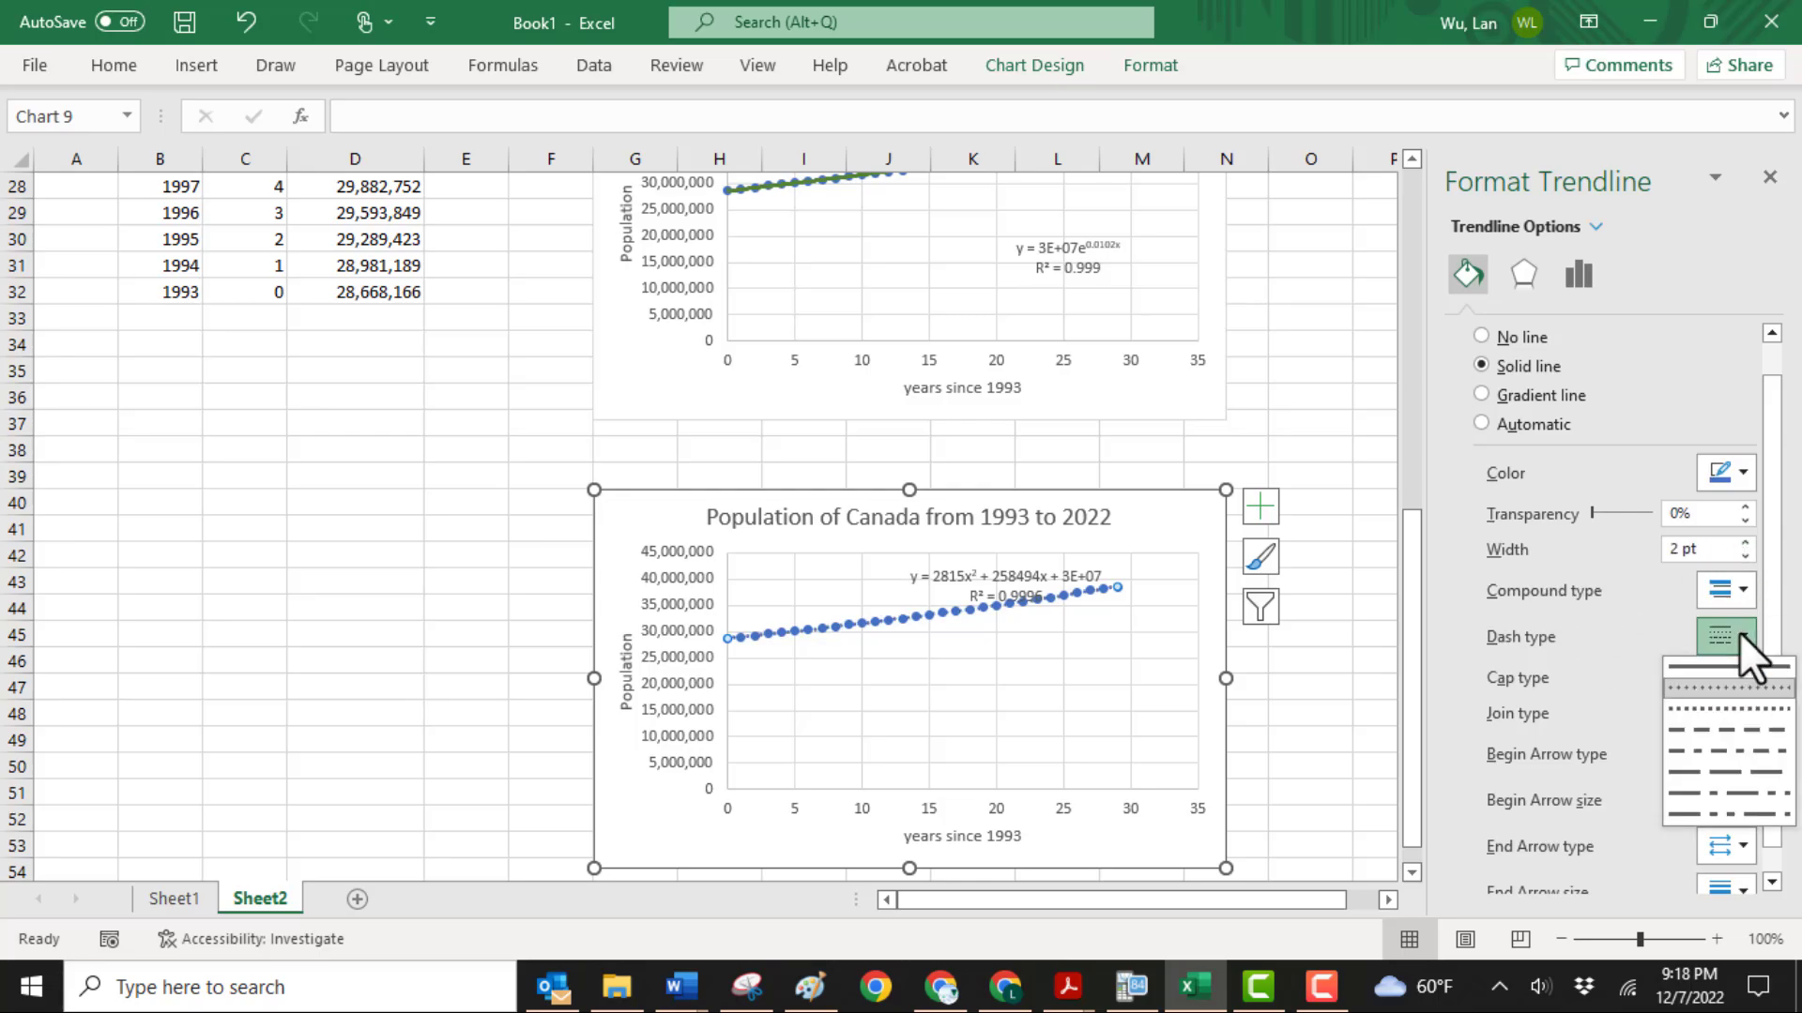
{"action": "left_click", "coordinate": [1721, 666]}
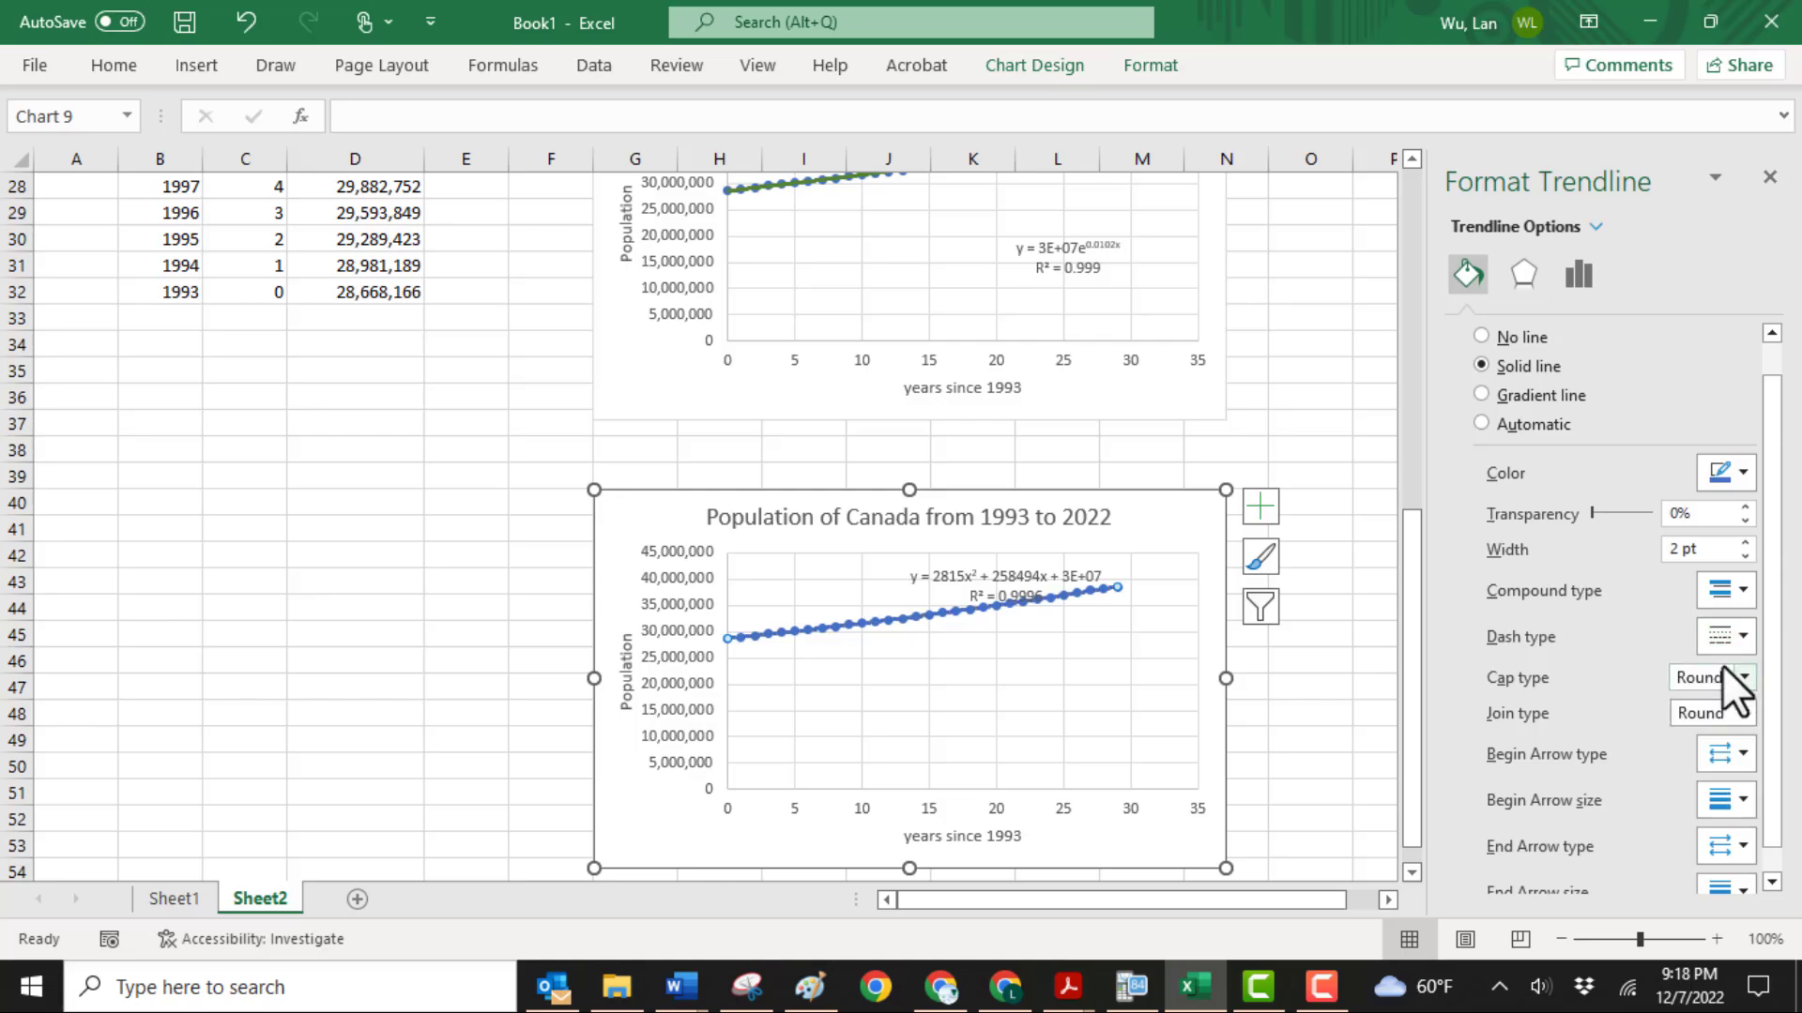
{"action": "left_click", "coordinate": [1741, 472]}
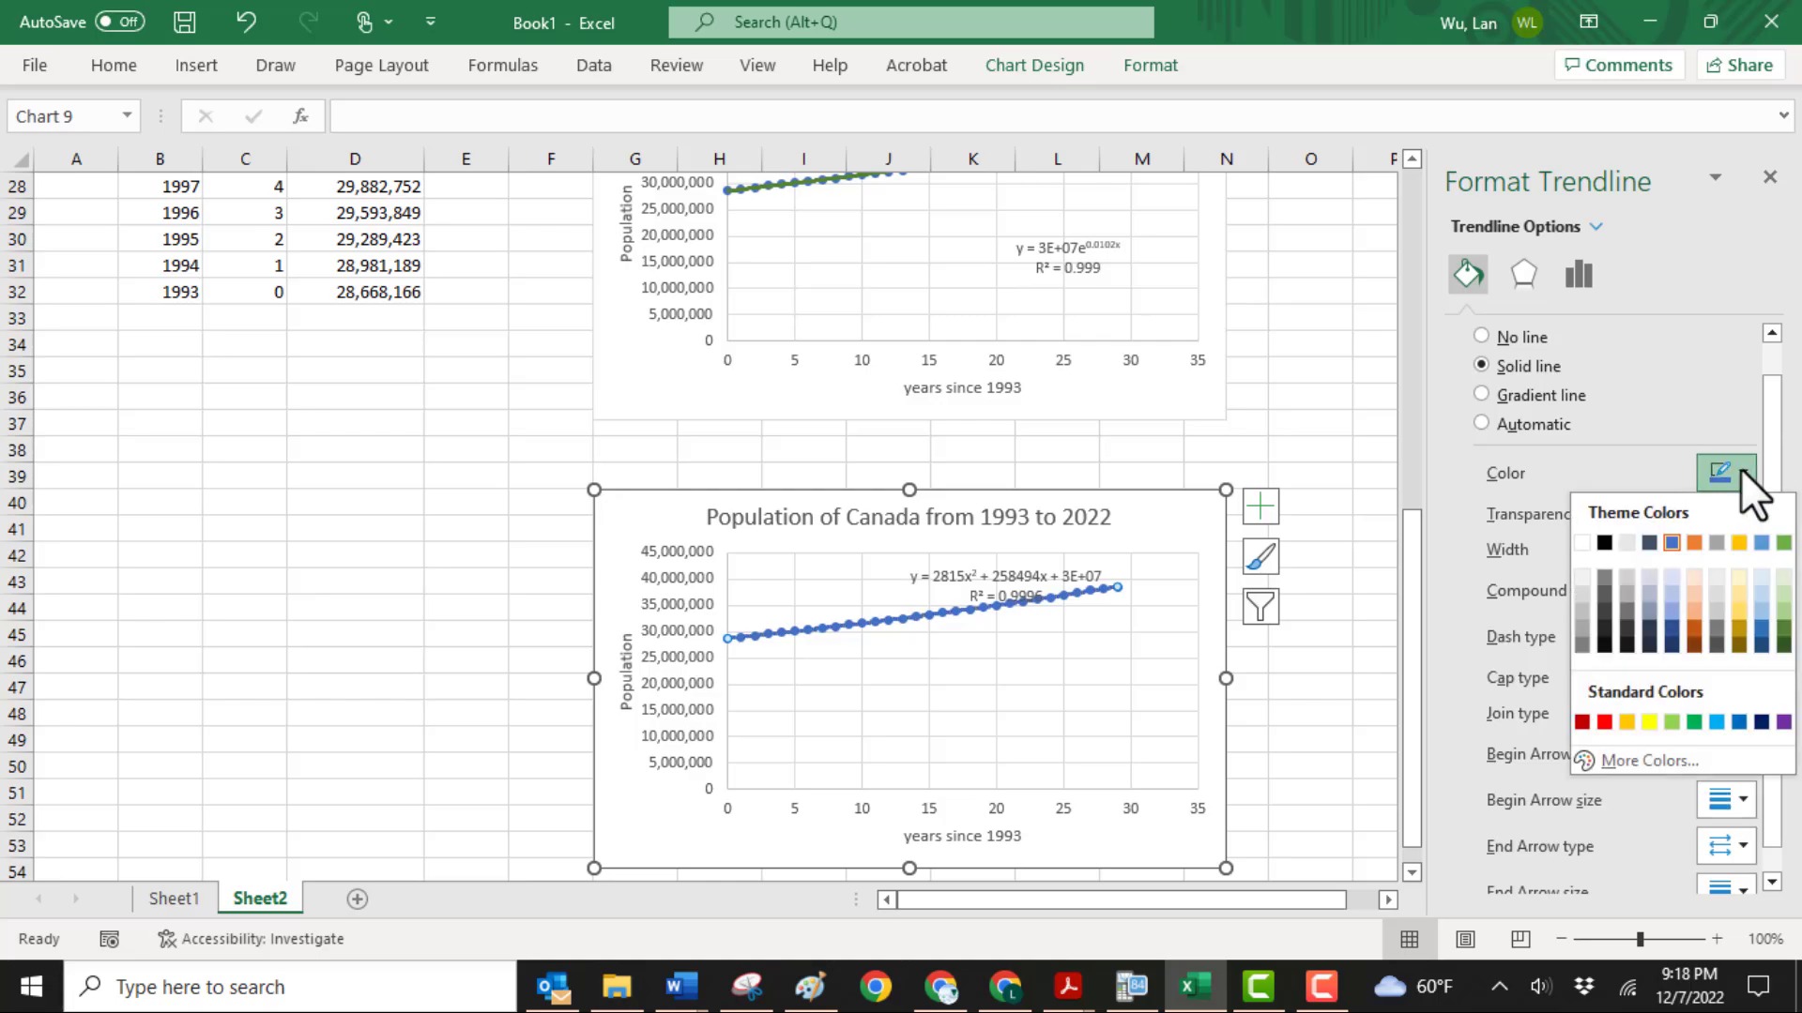
{"action": "left_click", "coordinate": [1590, 724]}
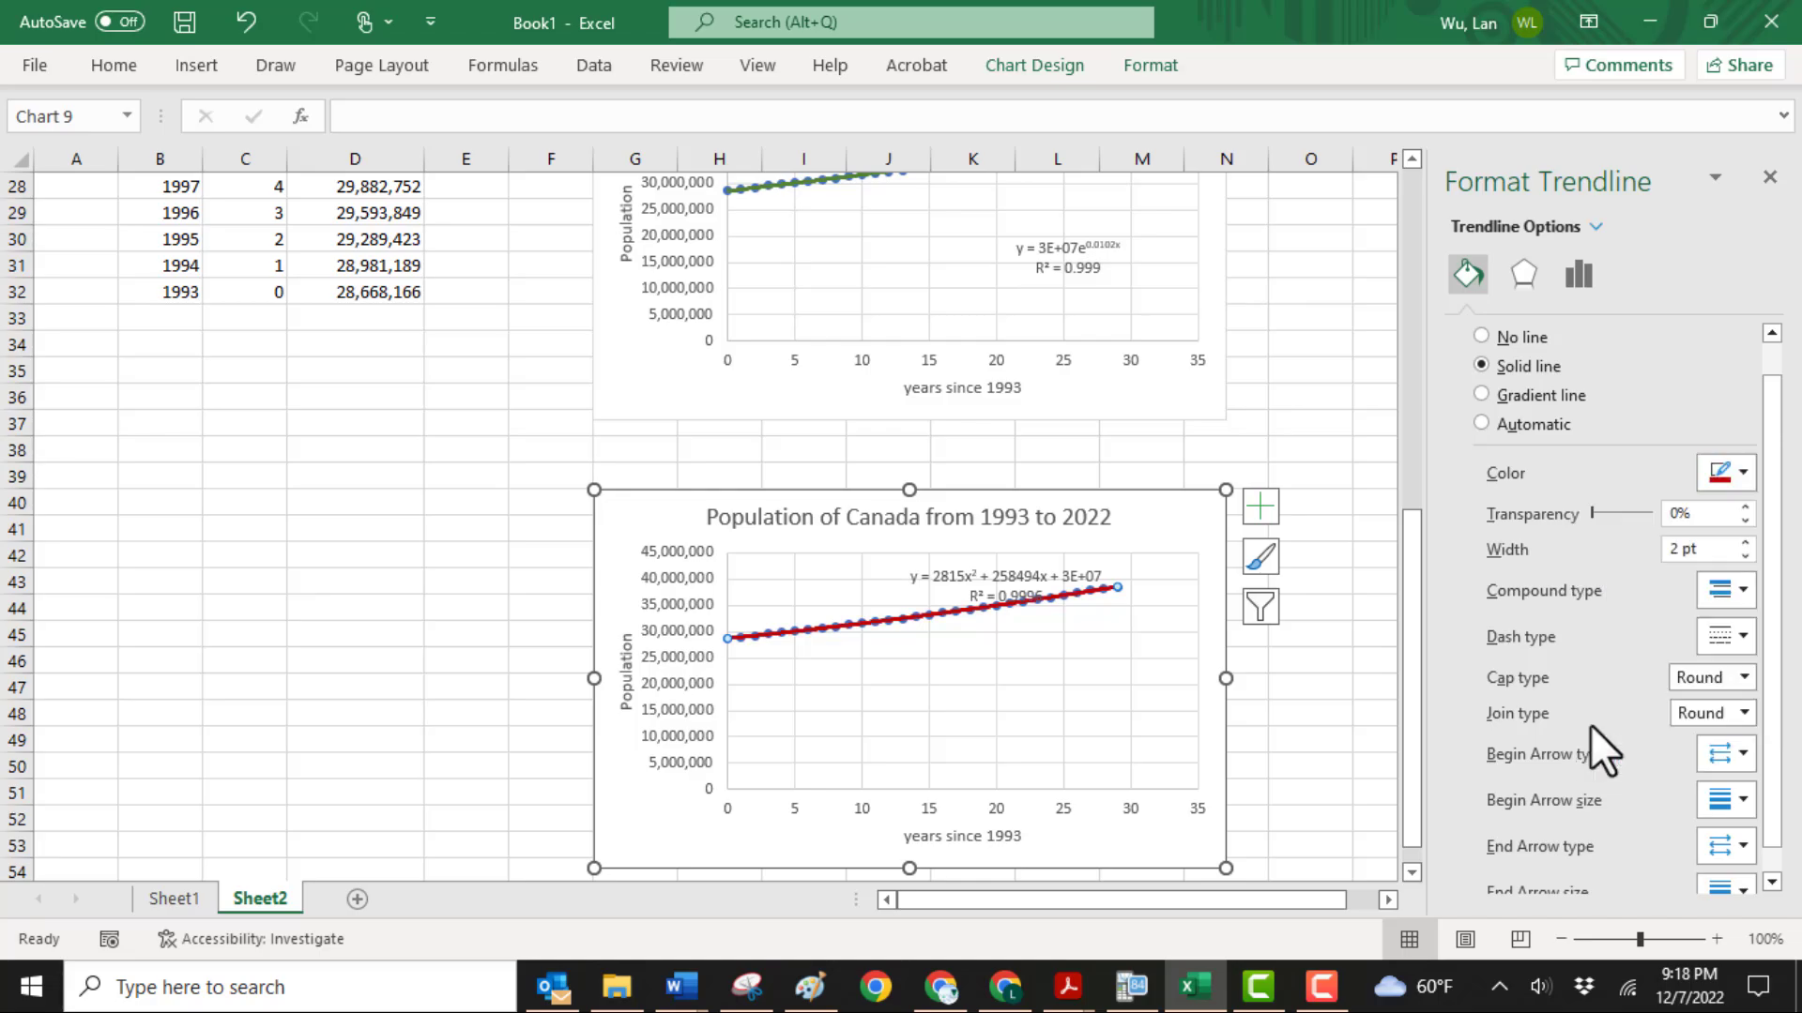
Move the polynomial equation and R-squared label into the empty plot area below the data points
{"action": "left_click", "coordinate": [1141, 668]}
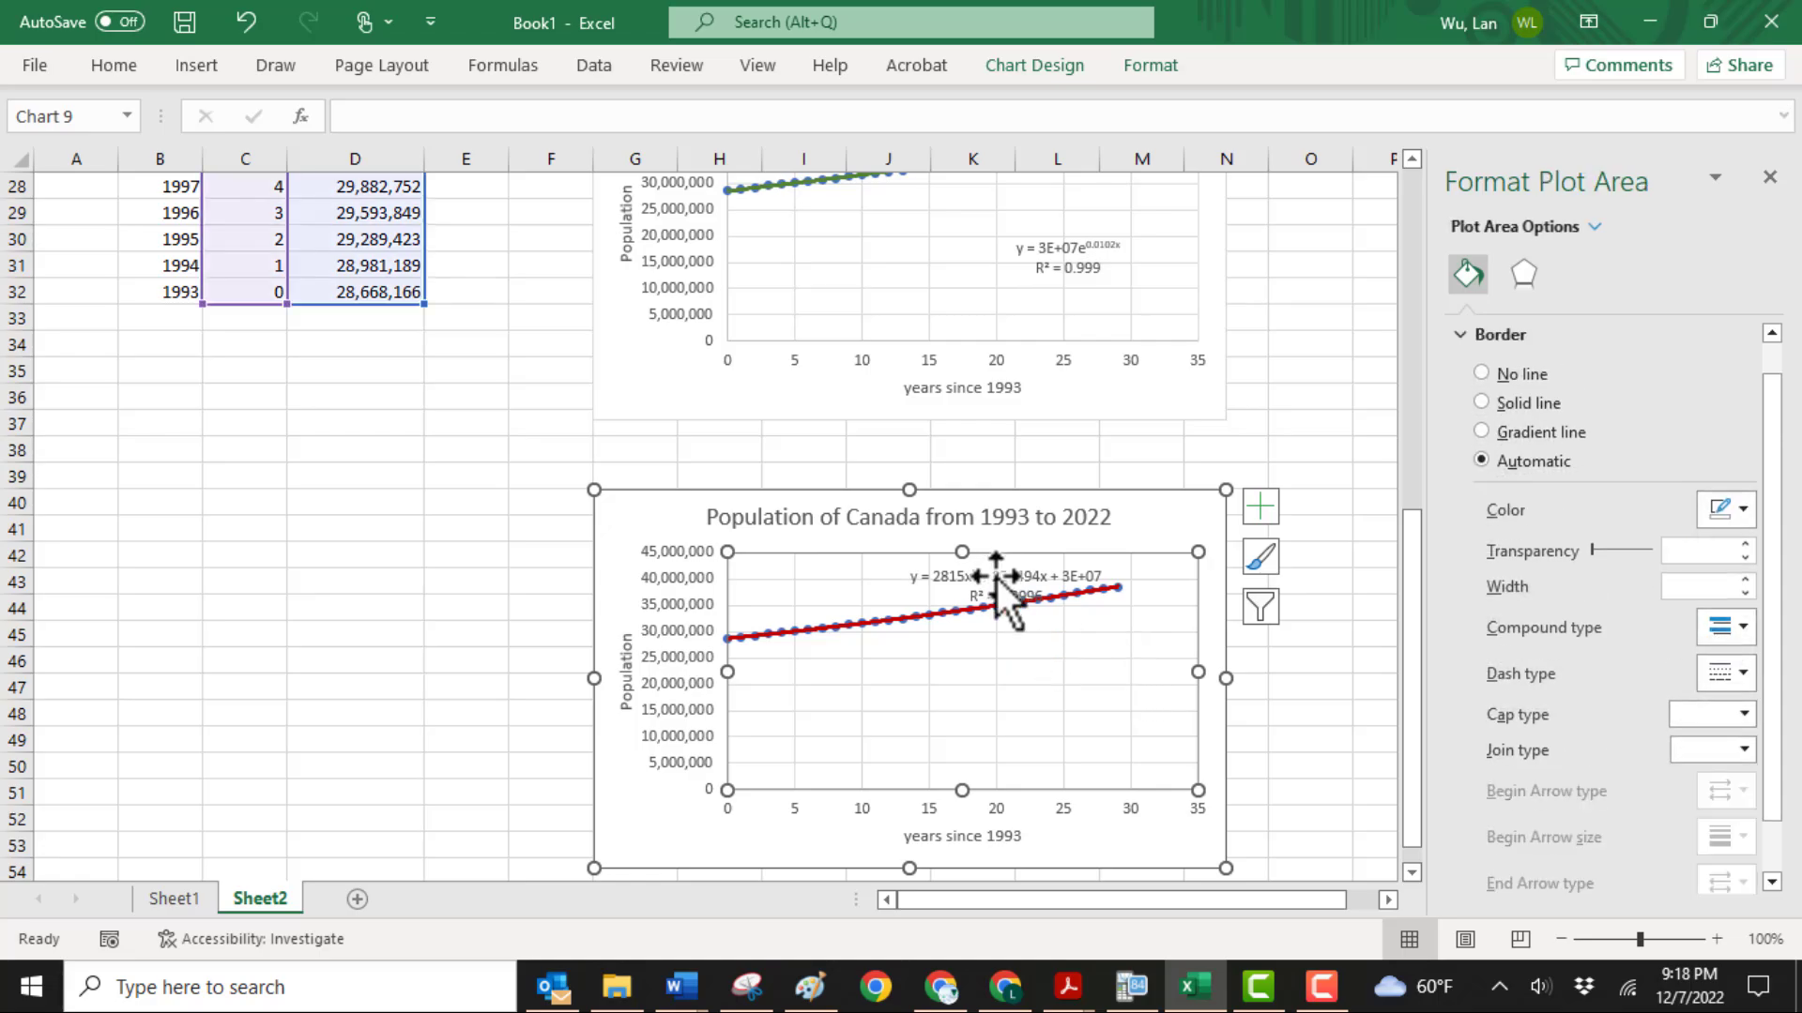
{"action": "left_click_drag", "start_coordinate": [997, 571], "coordinate": [1058, 692]}
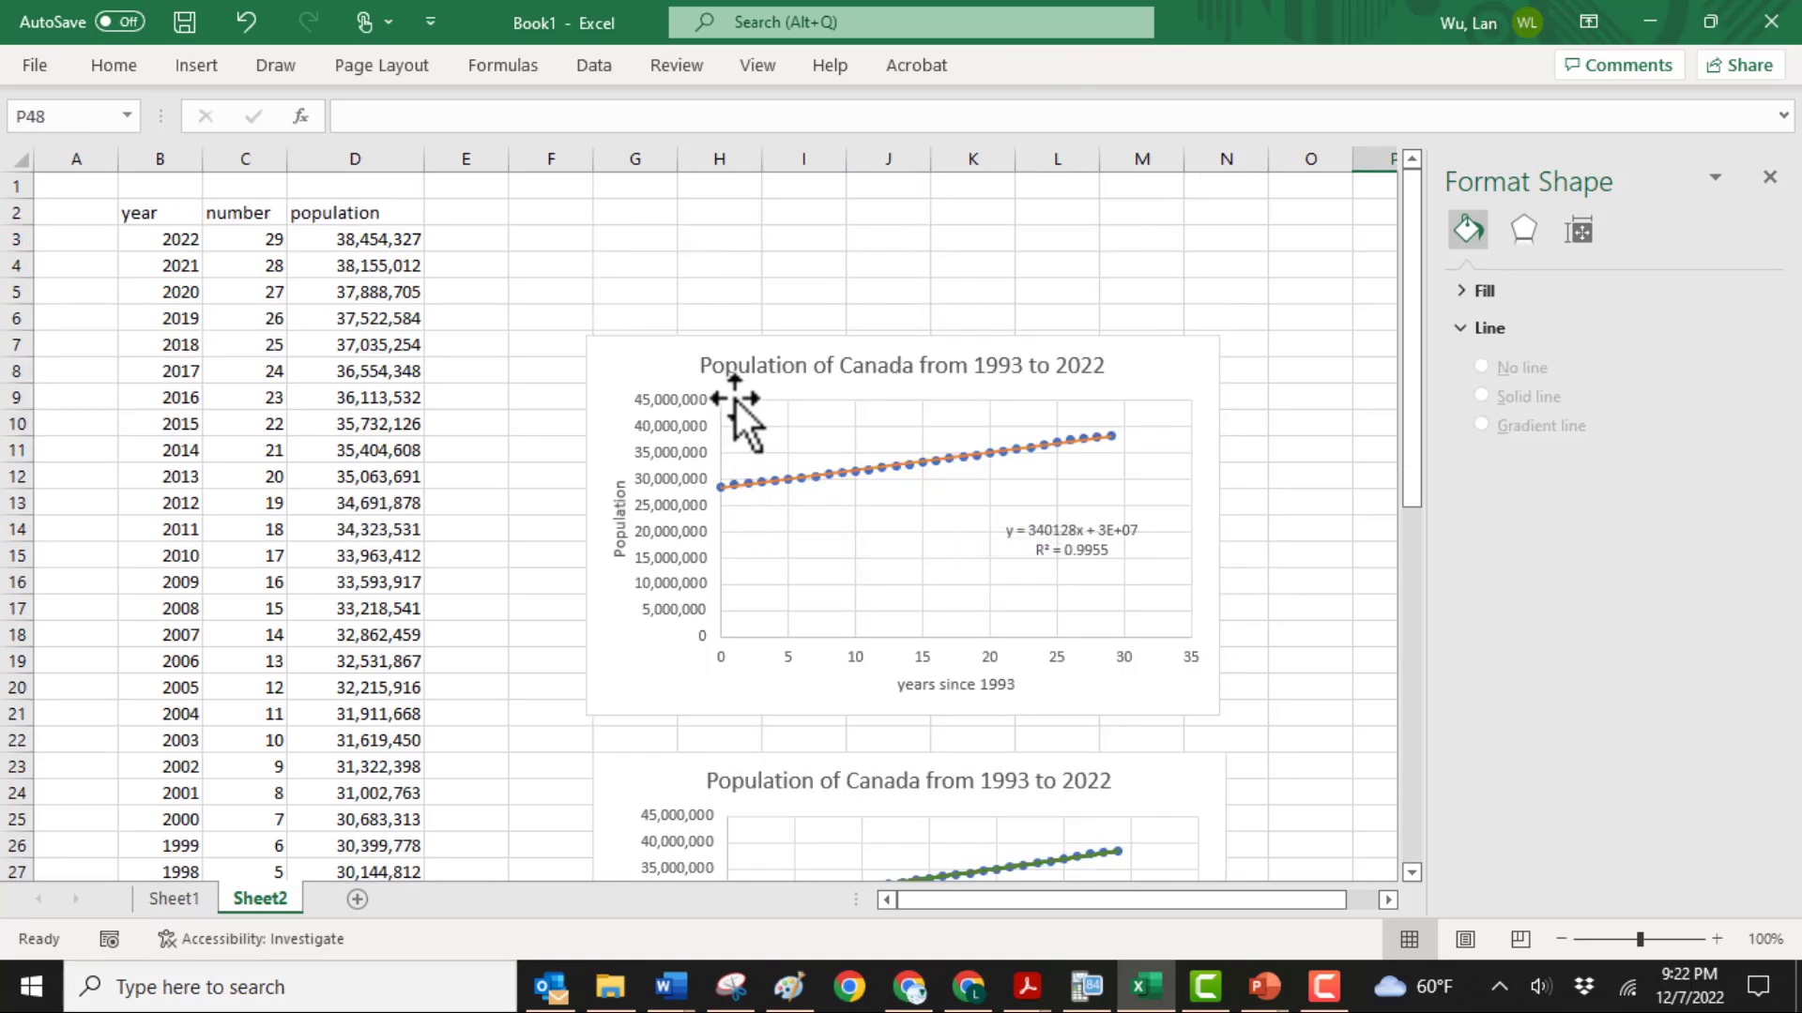
Copy the first population chart, the one with the linear trendline
{"action": "left_click", "coordinate": [741, 389]}
{"action": "right_click", "coordinate": [741, 384]}
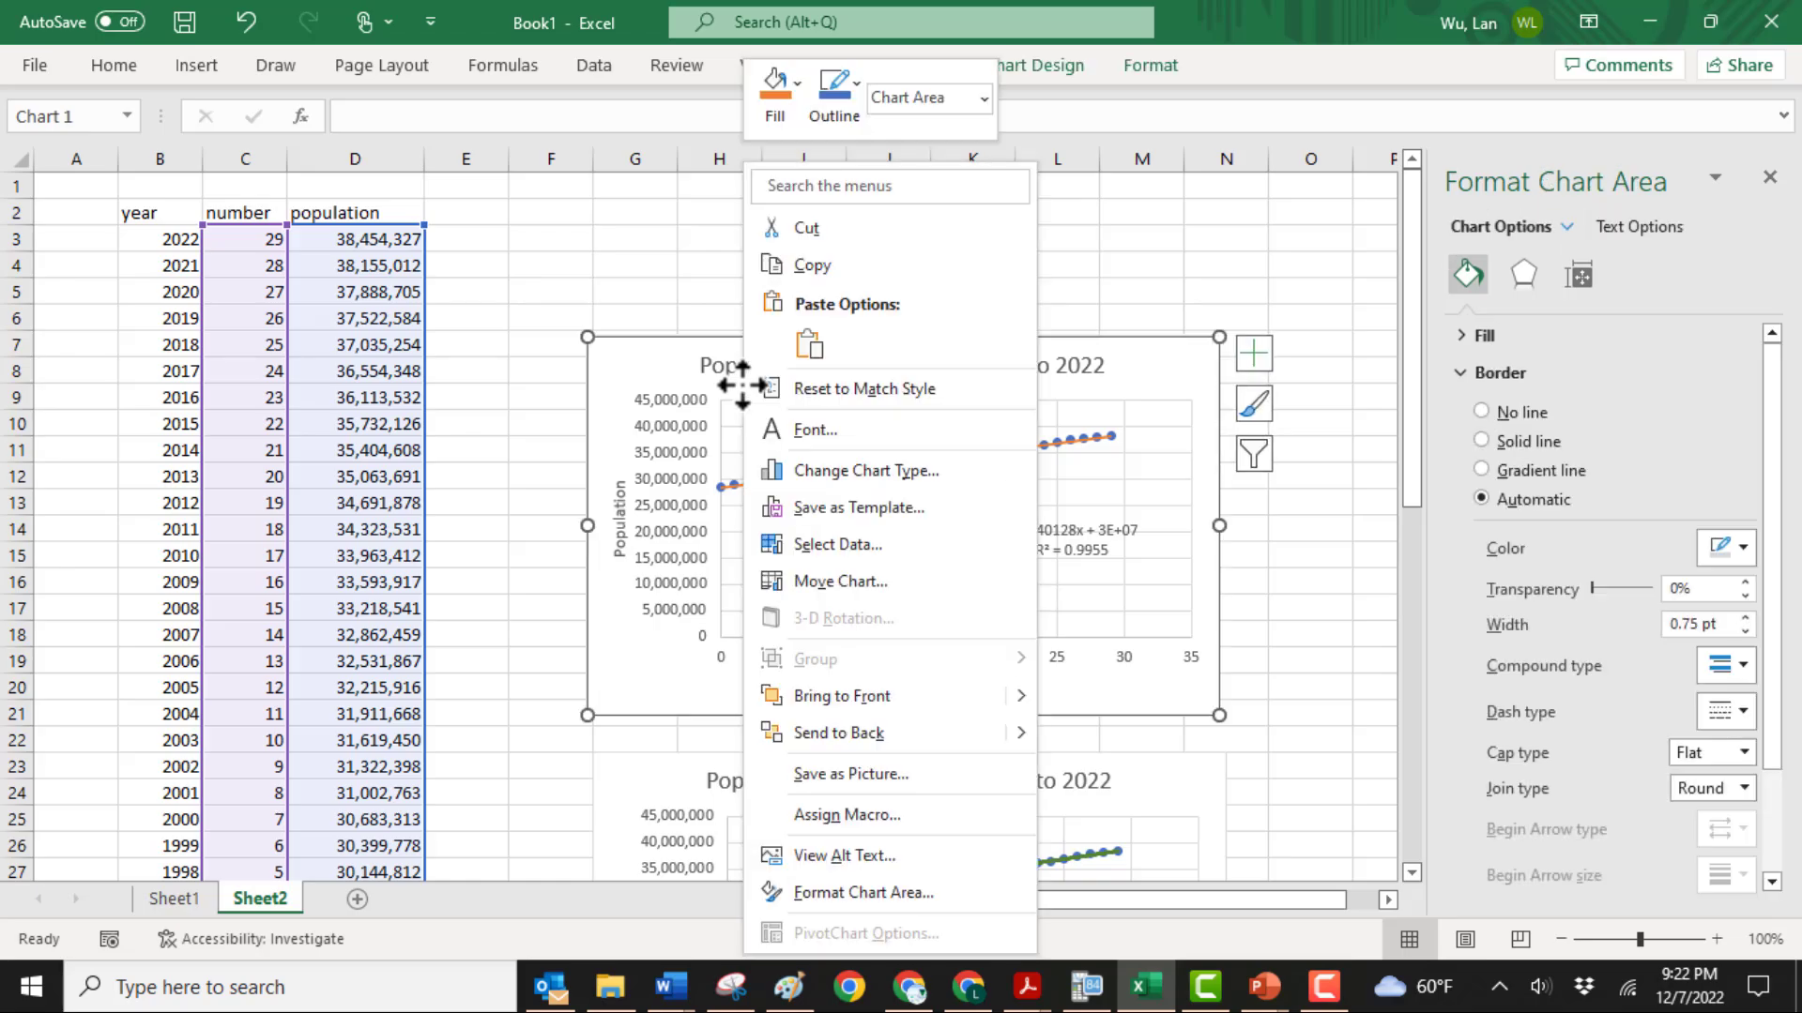
{"action": "left_click", "coordinate": [809, 265]}
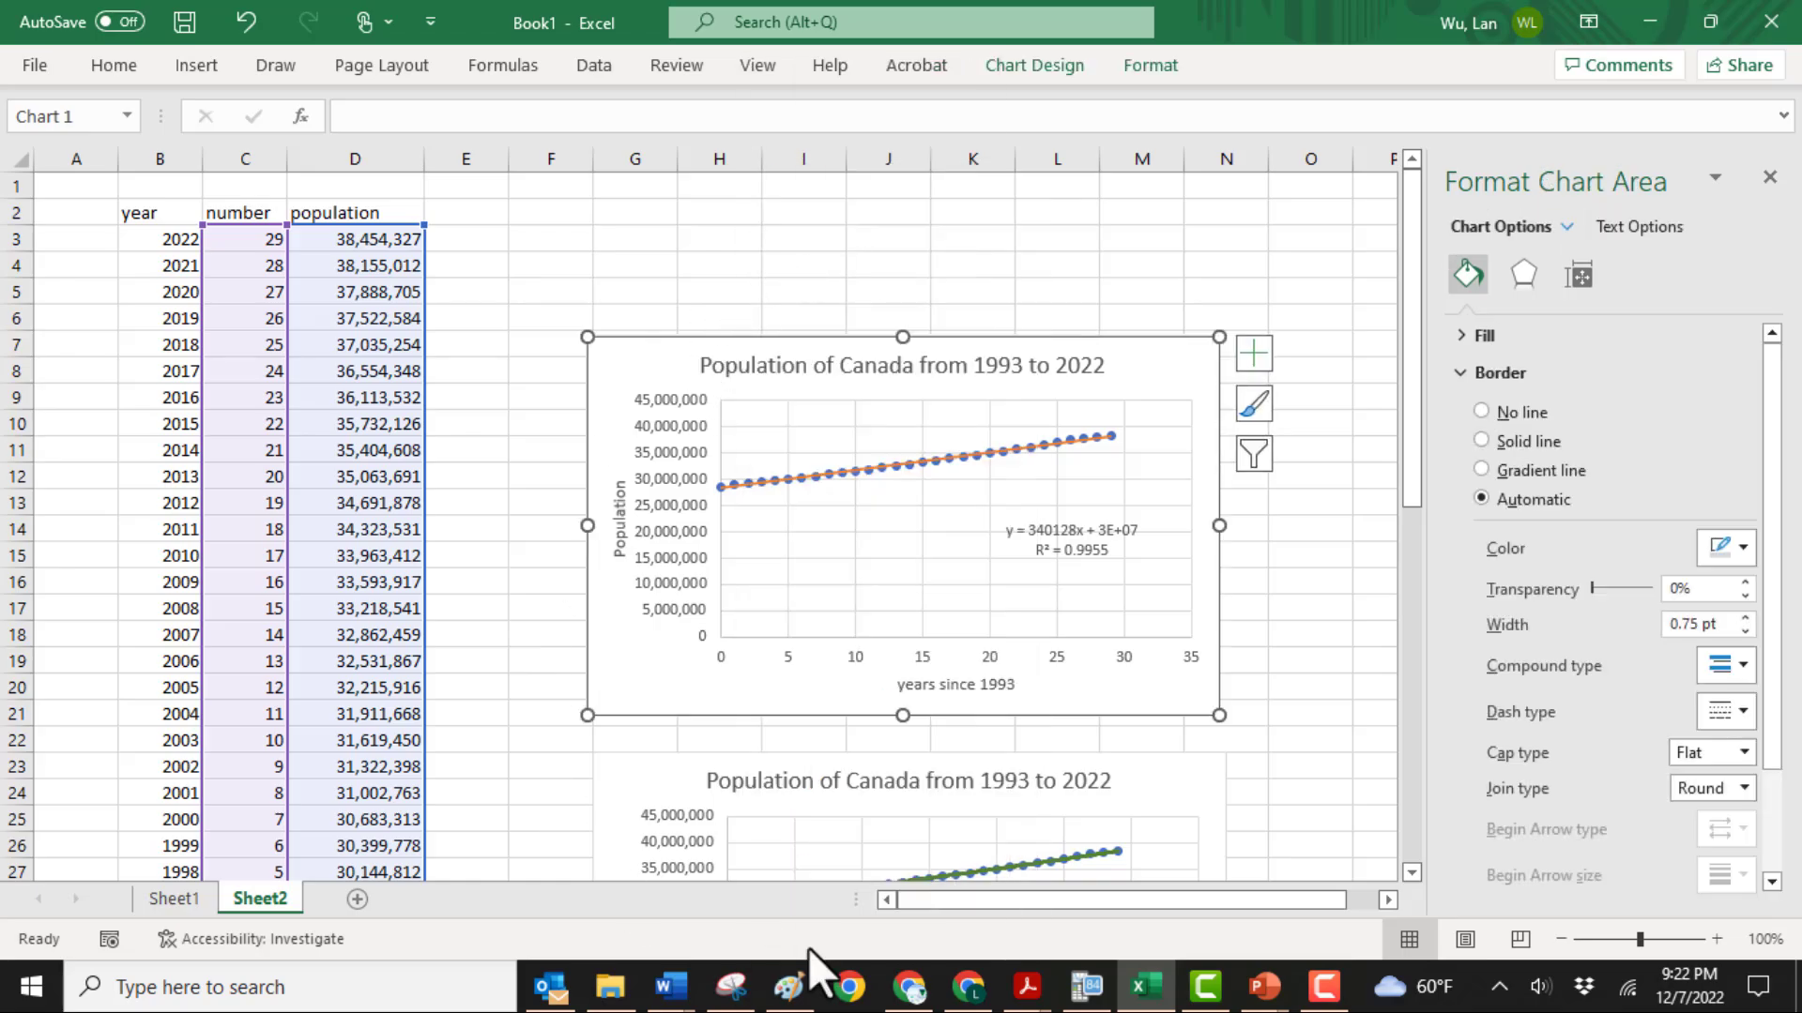
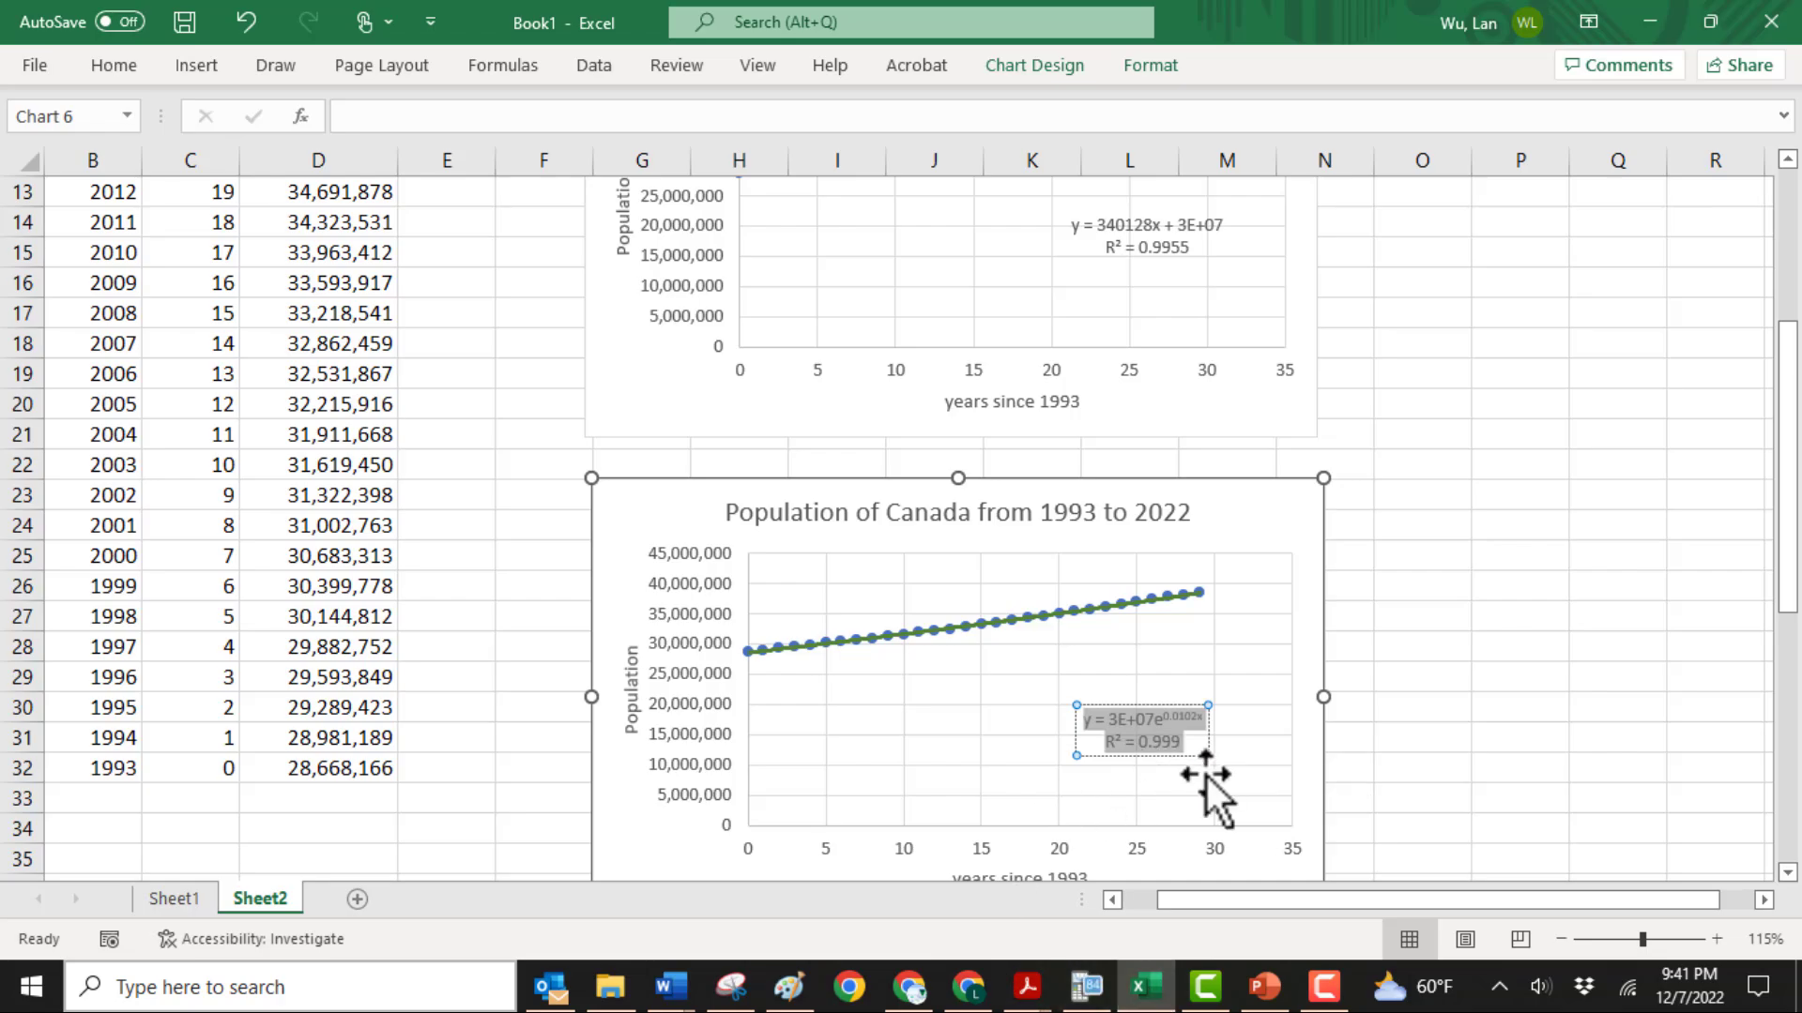
Switch to the Word document and paste the exponential and polynomial trendline equations with their R² values below the linear one
{"action": "left_click", "coordinate": [670, 985]}
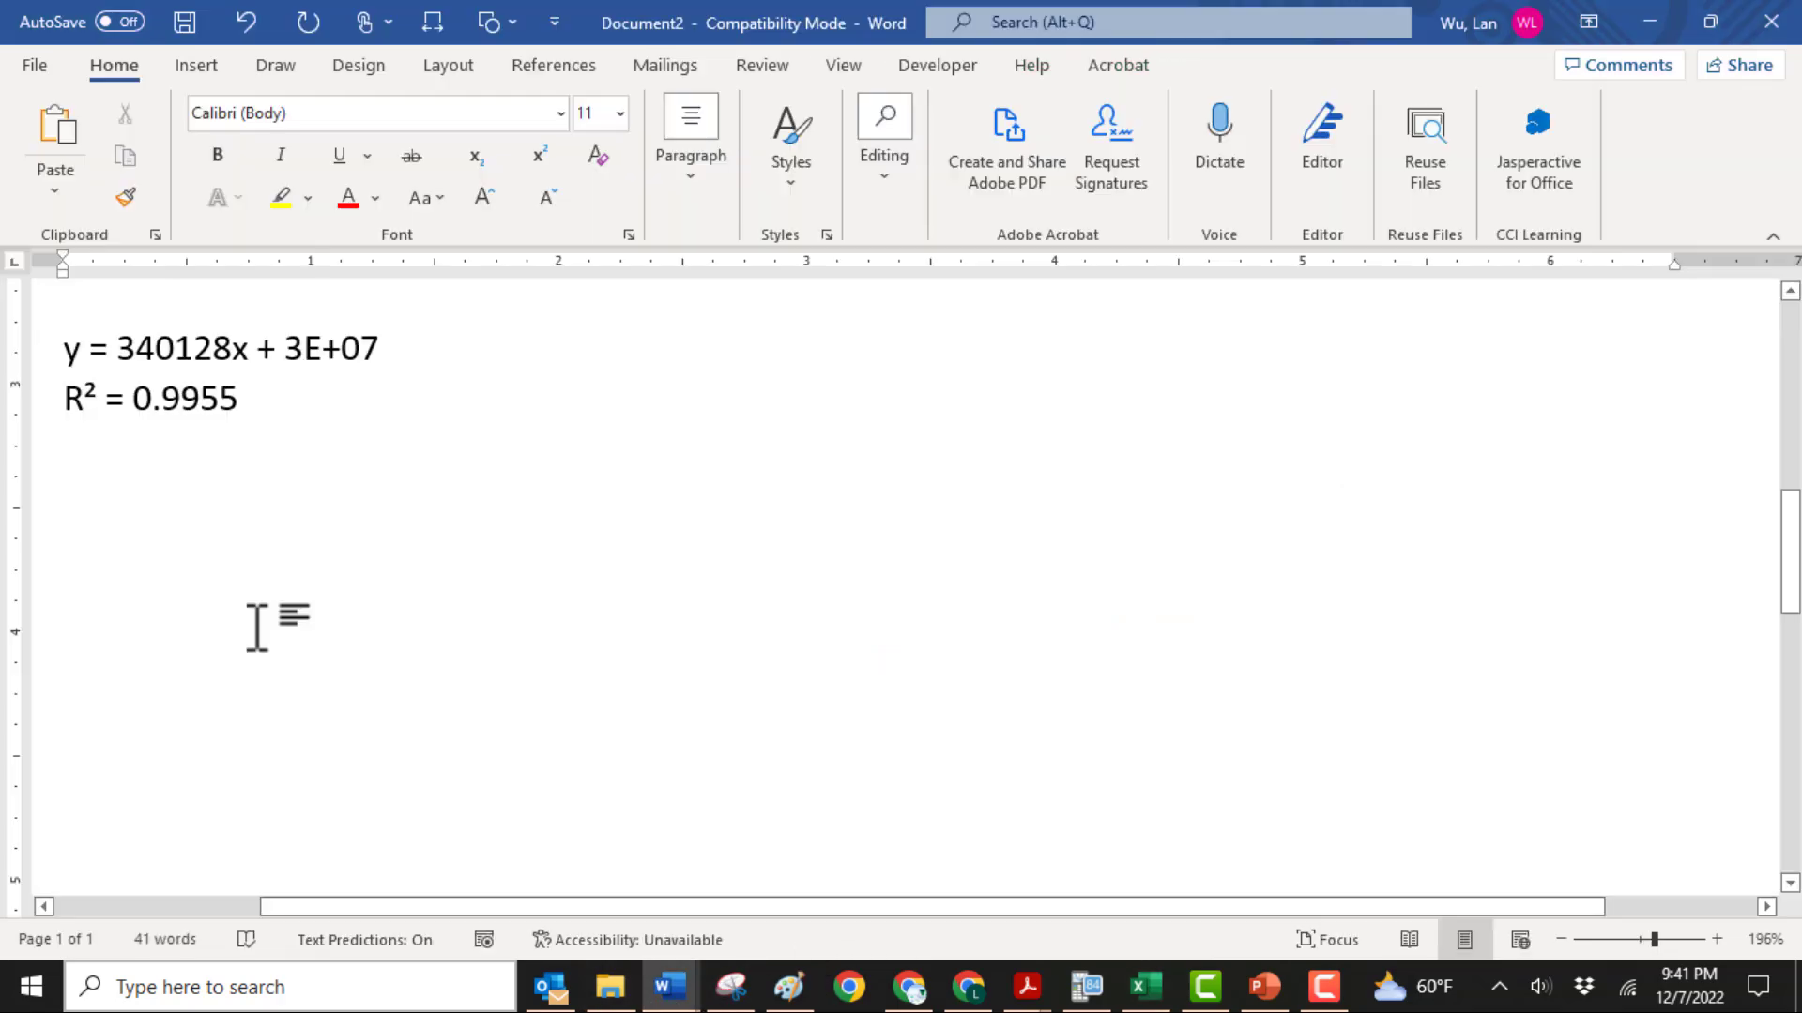
{"action": "type", "text": "y = 3E+07e0.0102x R² = 0.999"}
{"action": "type", "text": "y = 2815x² + 258494x + 3E+07 R² = 0.9996"}
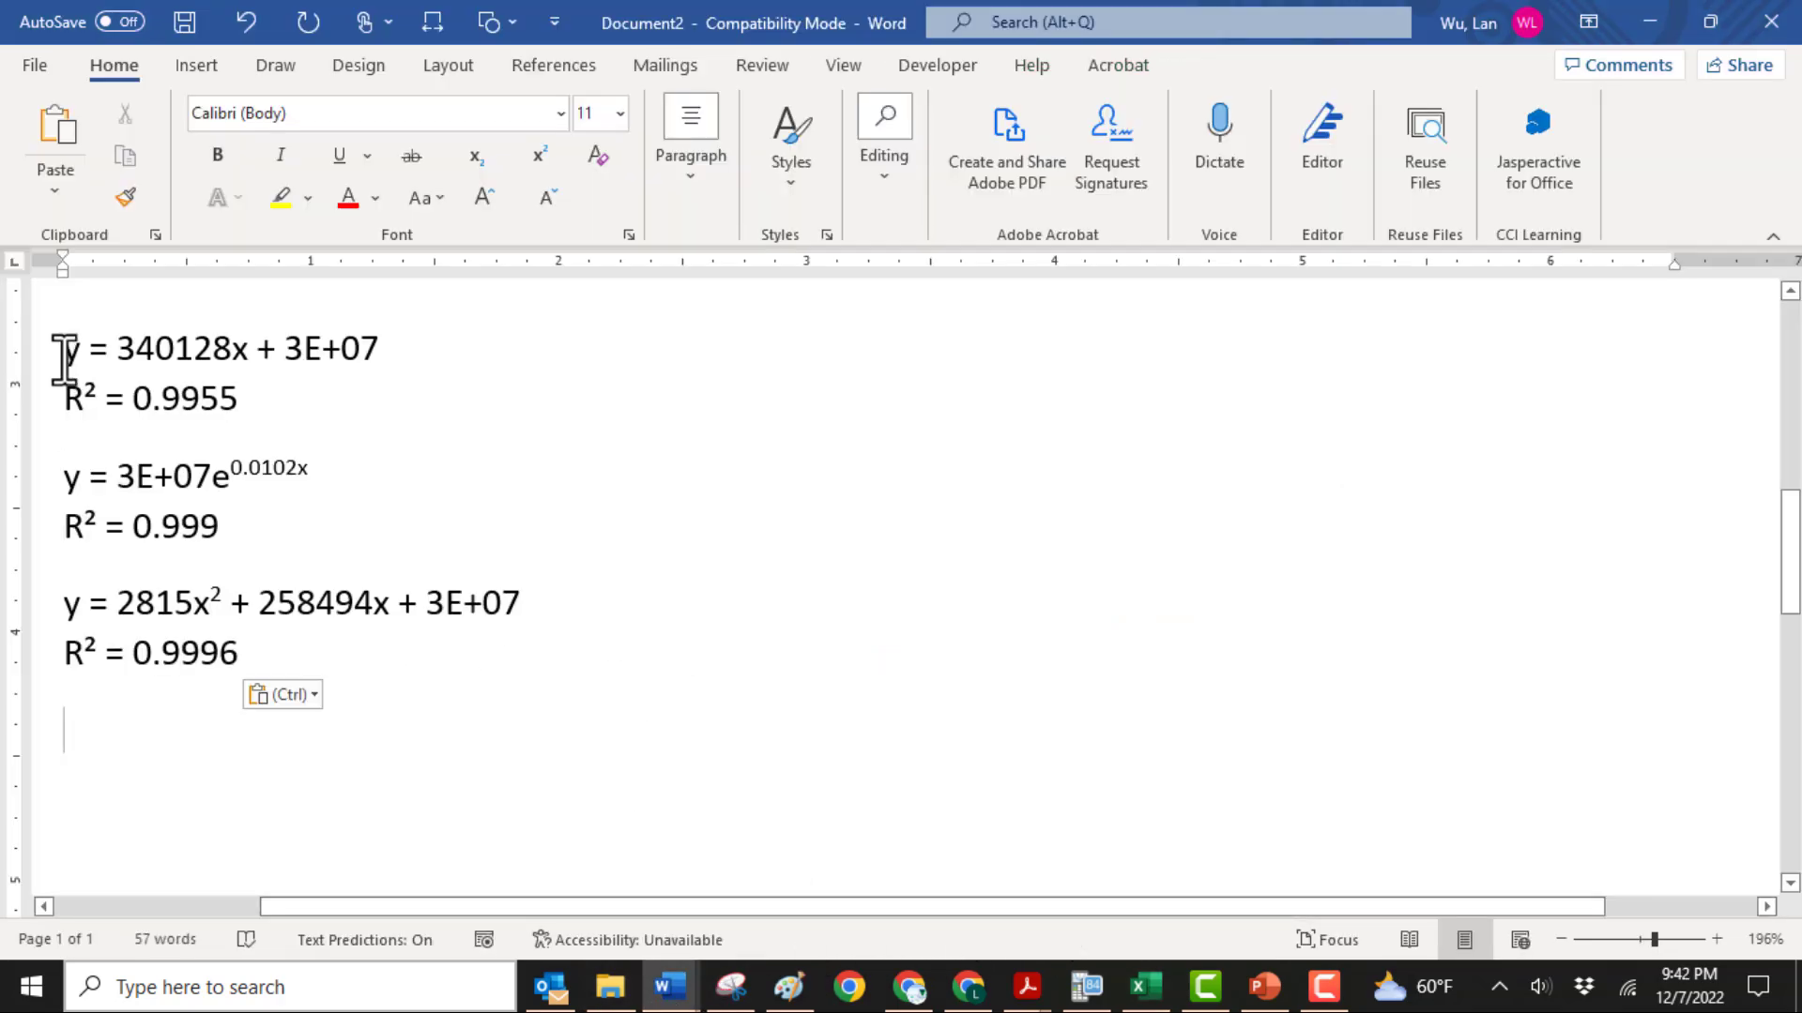
Convert all three pasted trendline equations and their R² lines into Word equation objects
{"action": "left_click_drag", "start_coordinate": [85, 355], "coordinate": [522, 675]}
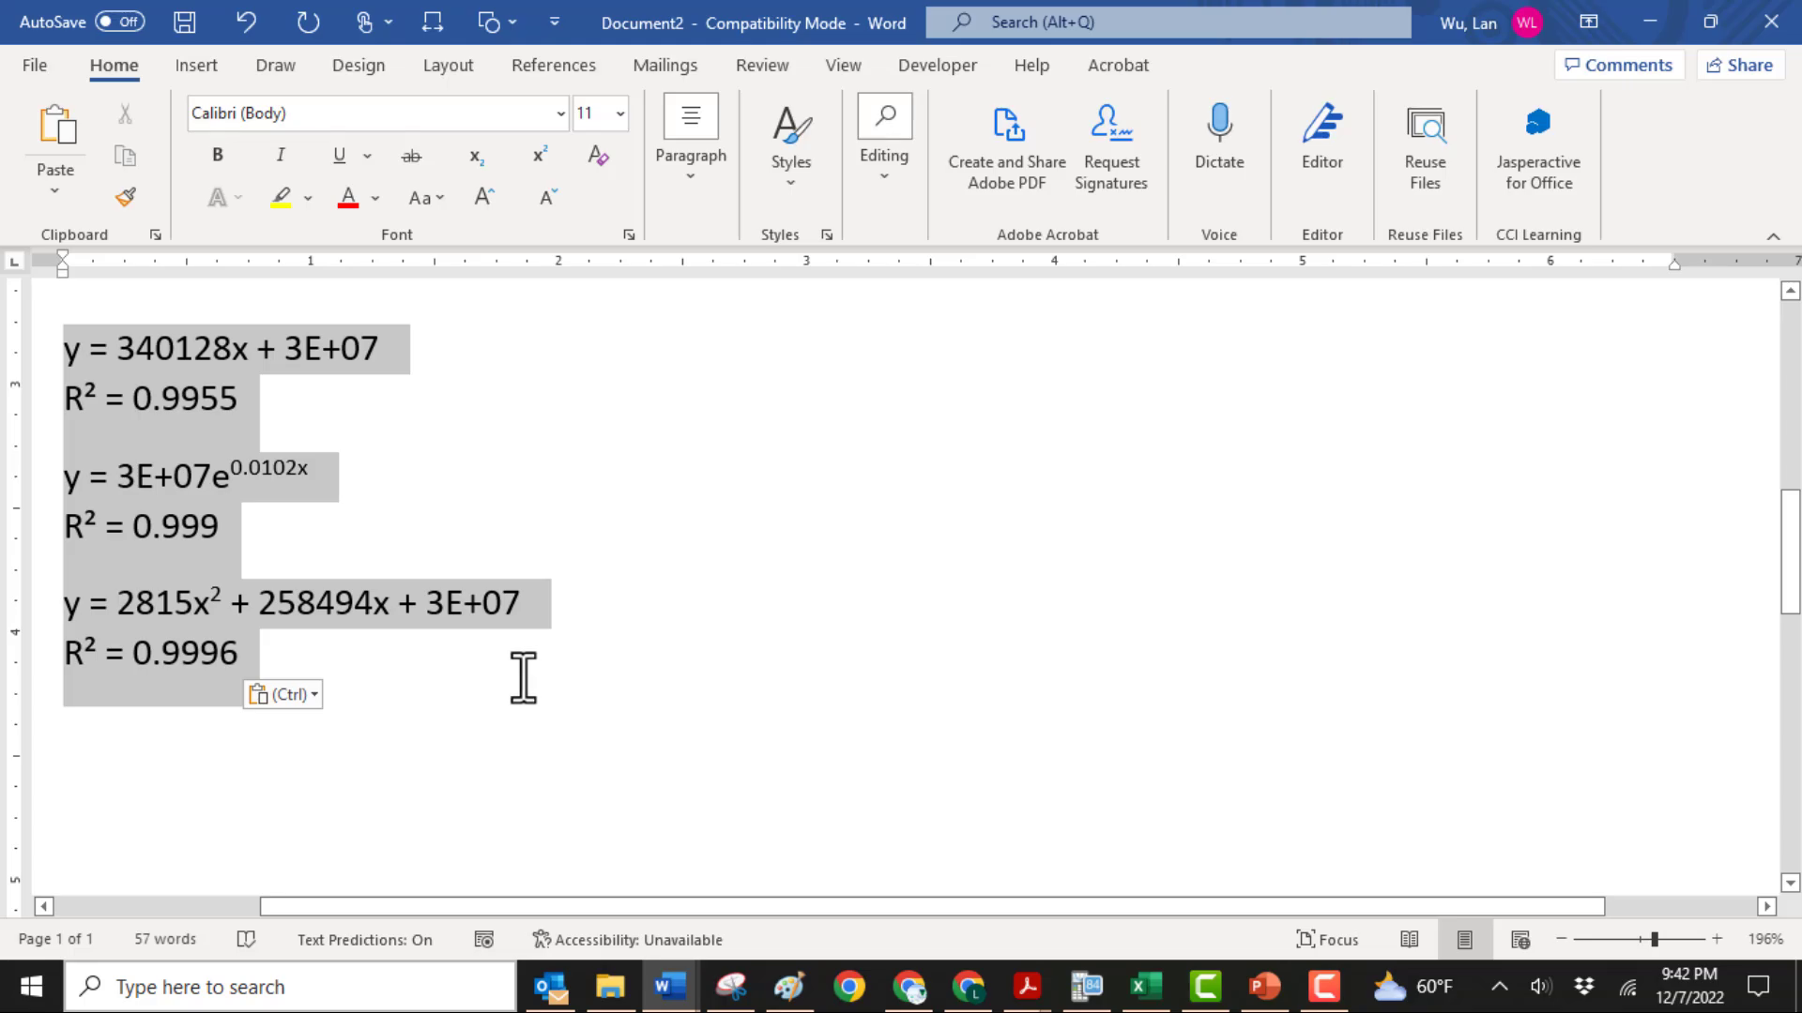
{"action": "left_click", "coordinate": [201, 71]}
{"action": "left_click", "coordinate": [1113, 120]}
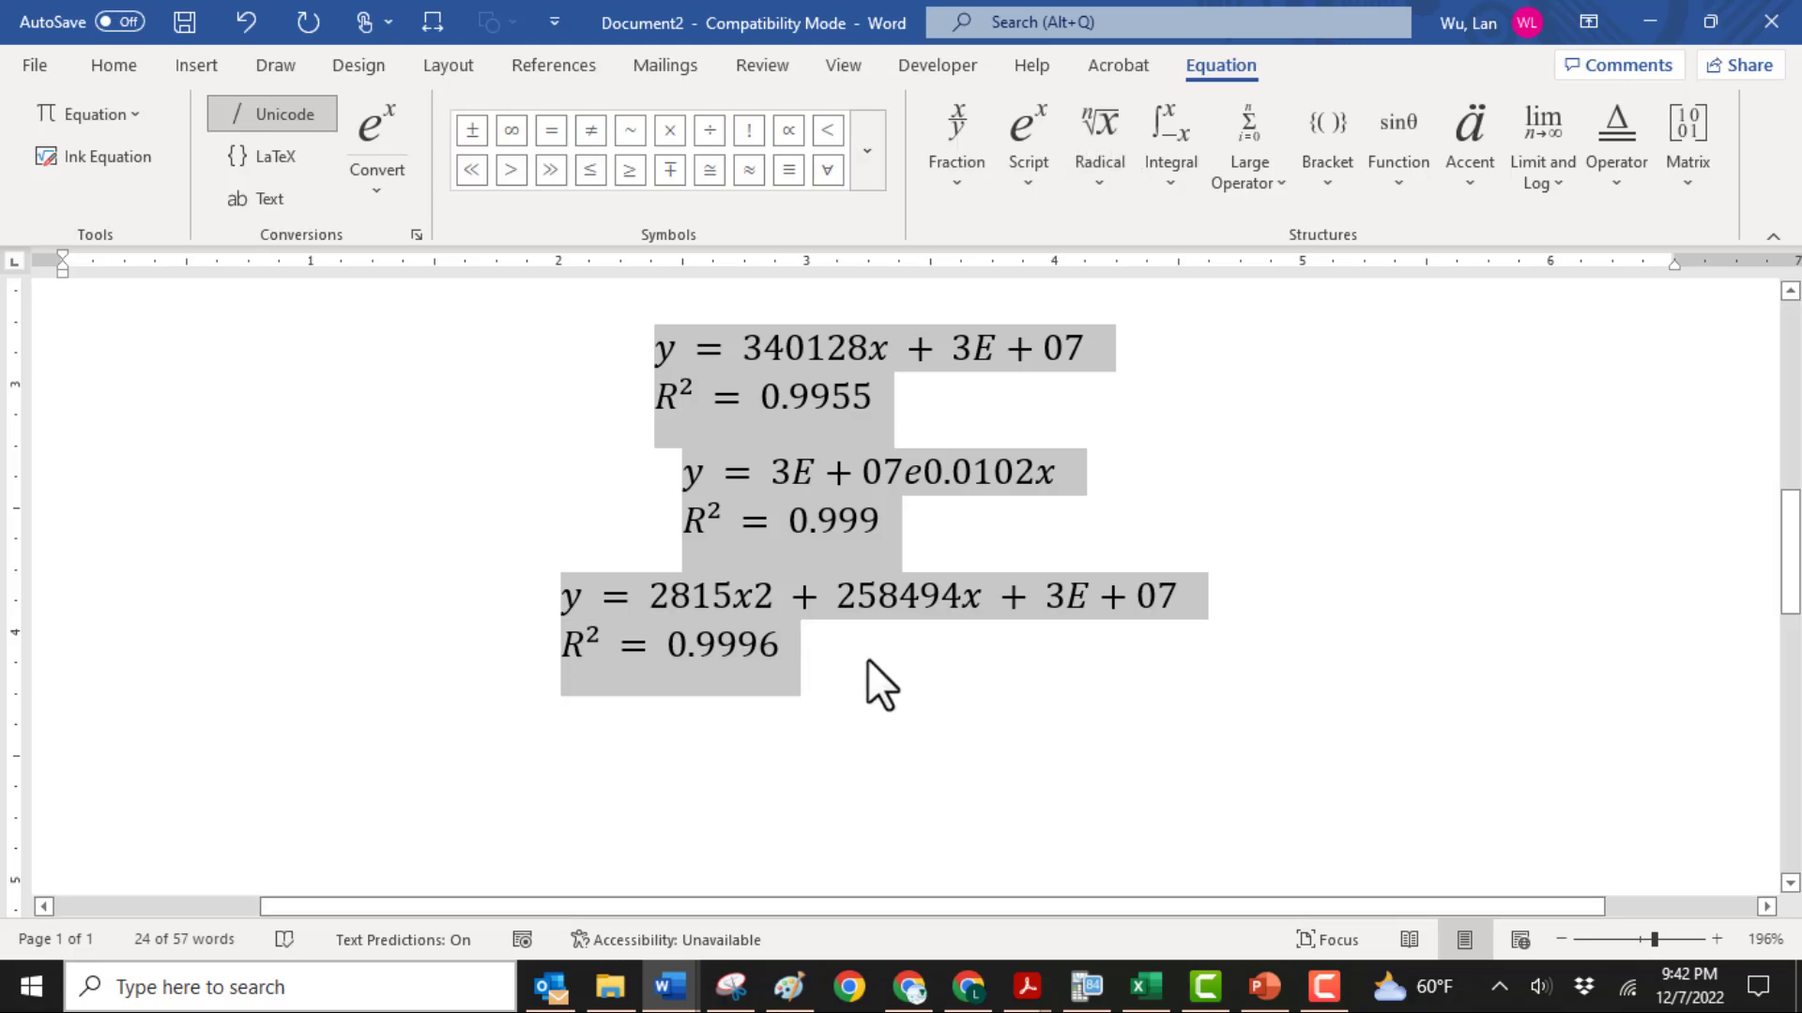
{"action": "left_click", "coordinate": [910, 671]}
Rewrite the constant 3E+07 in the linear equation as 3 × 10⁷, using the multiplication sign and a superscript structure
{"action": "left_click", "coordinate": [921, 354]}
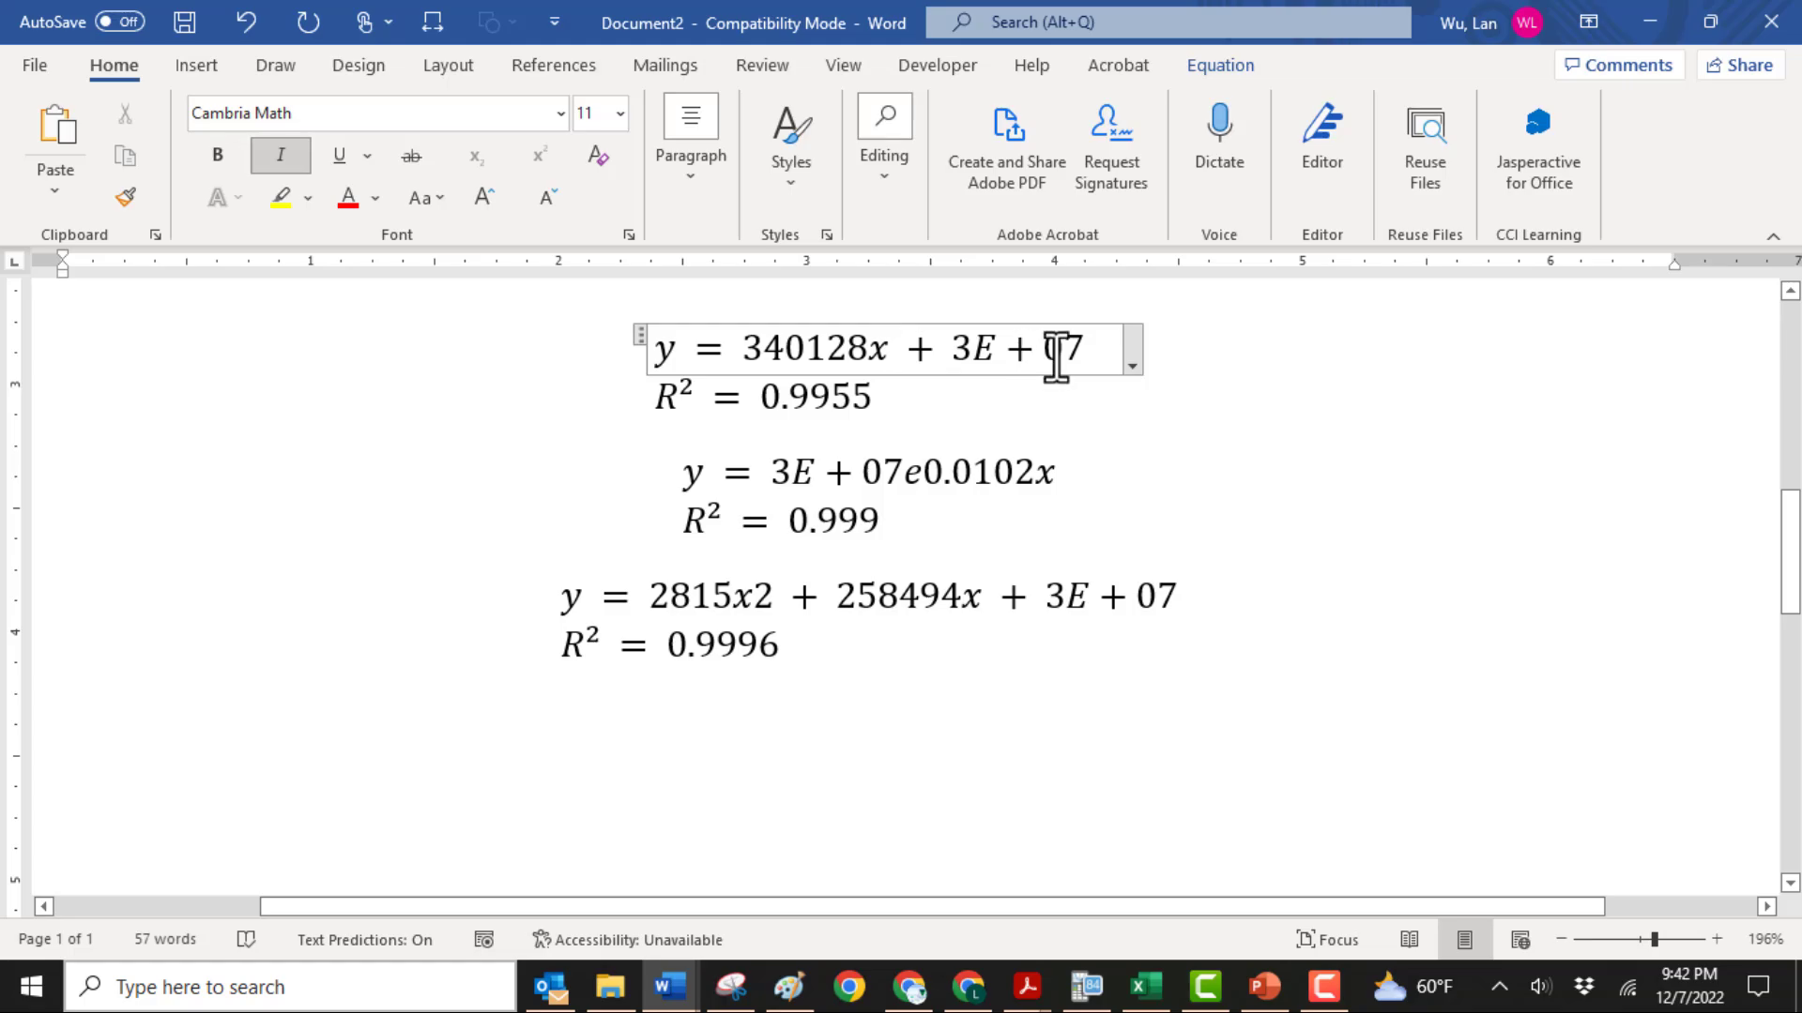
{"action": "left_click_drag", "start_coordinate": [1079, 349], "coordinate": [974, 349]}
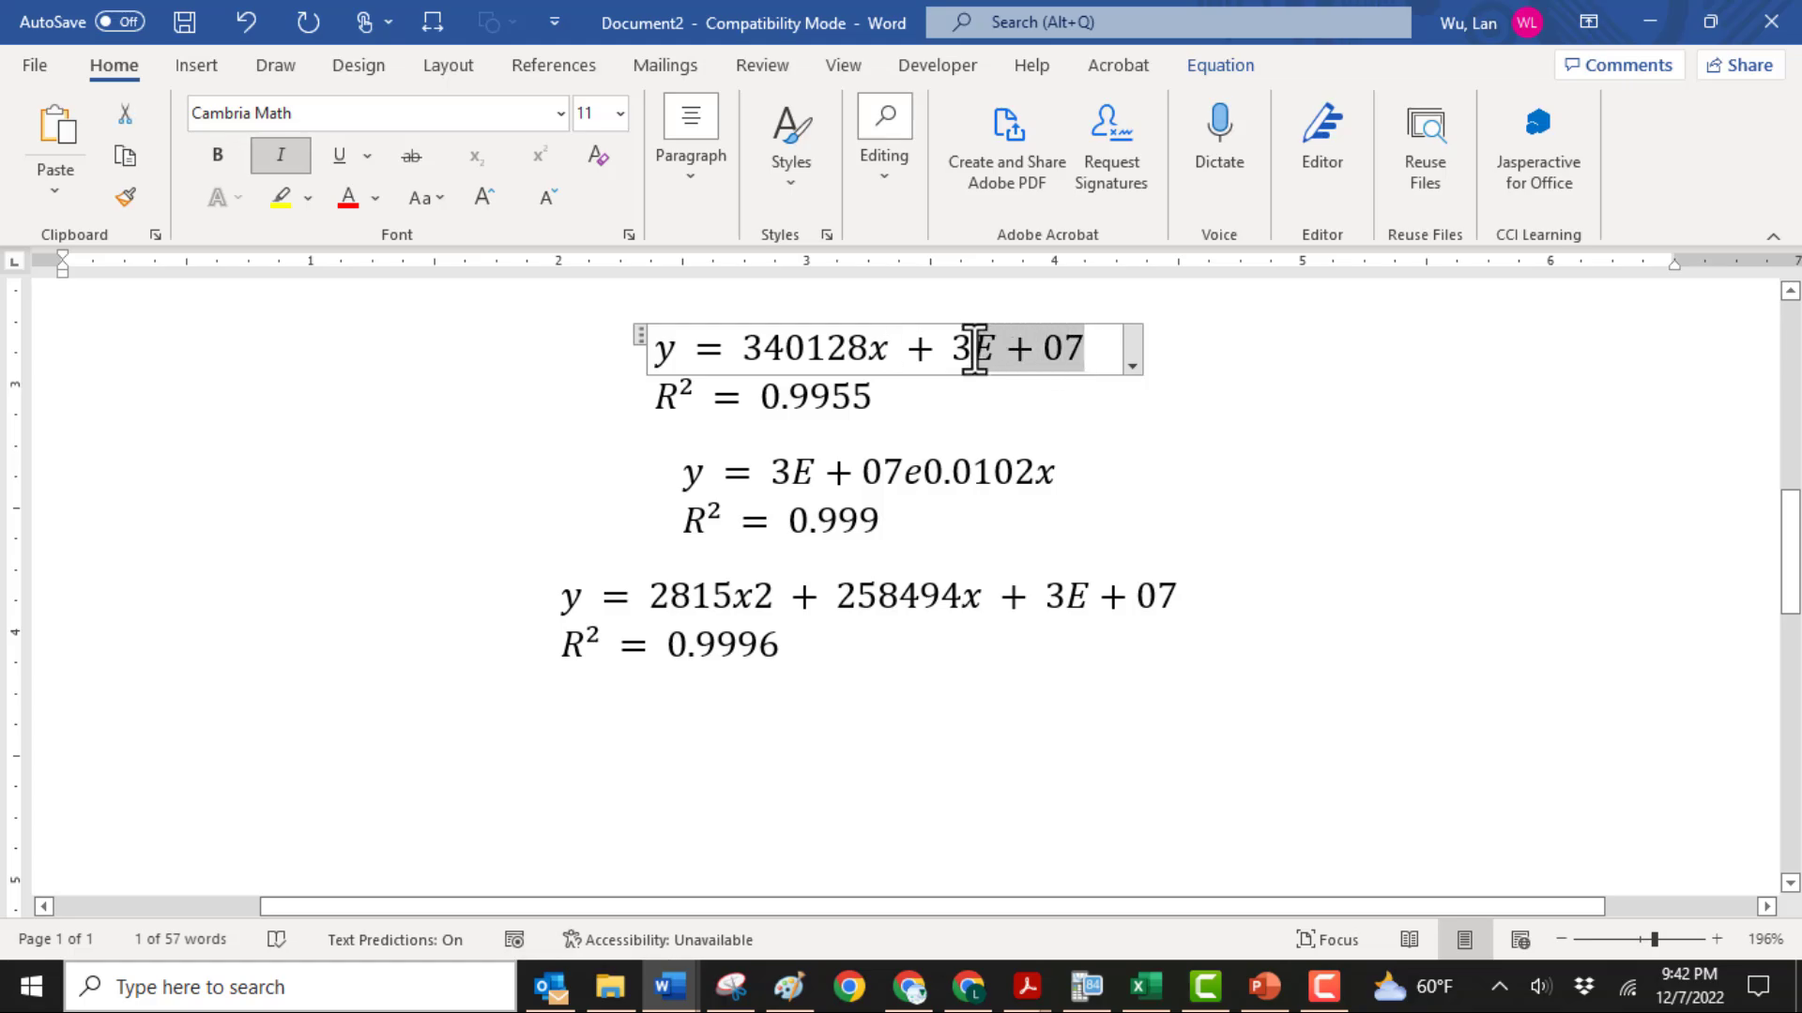
{"action": "key", "text": "BackSpace"}
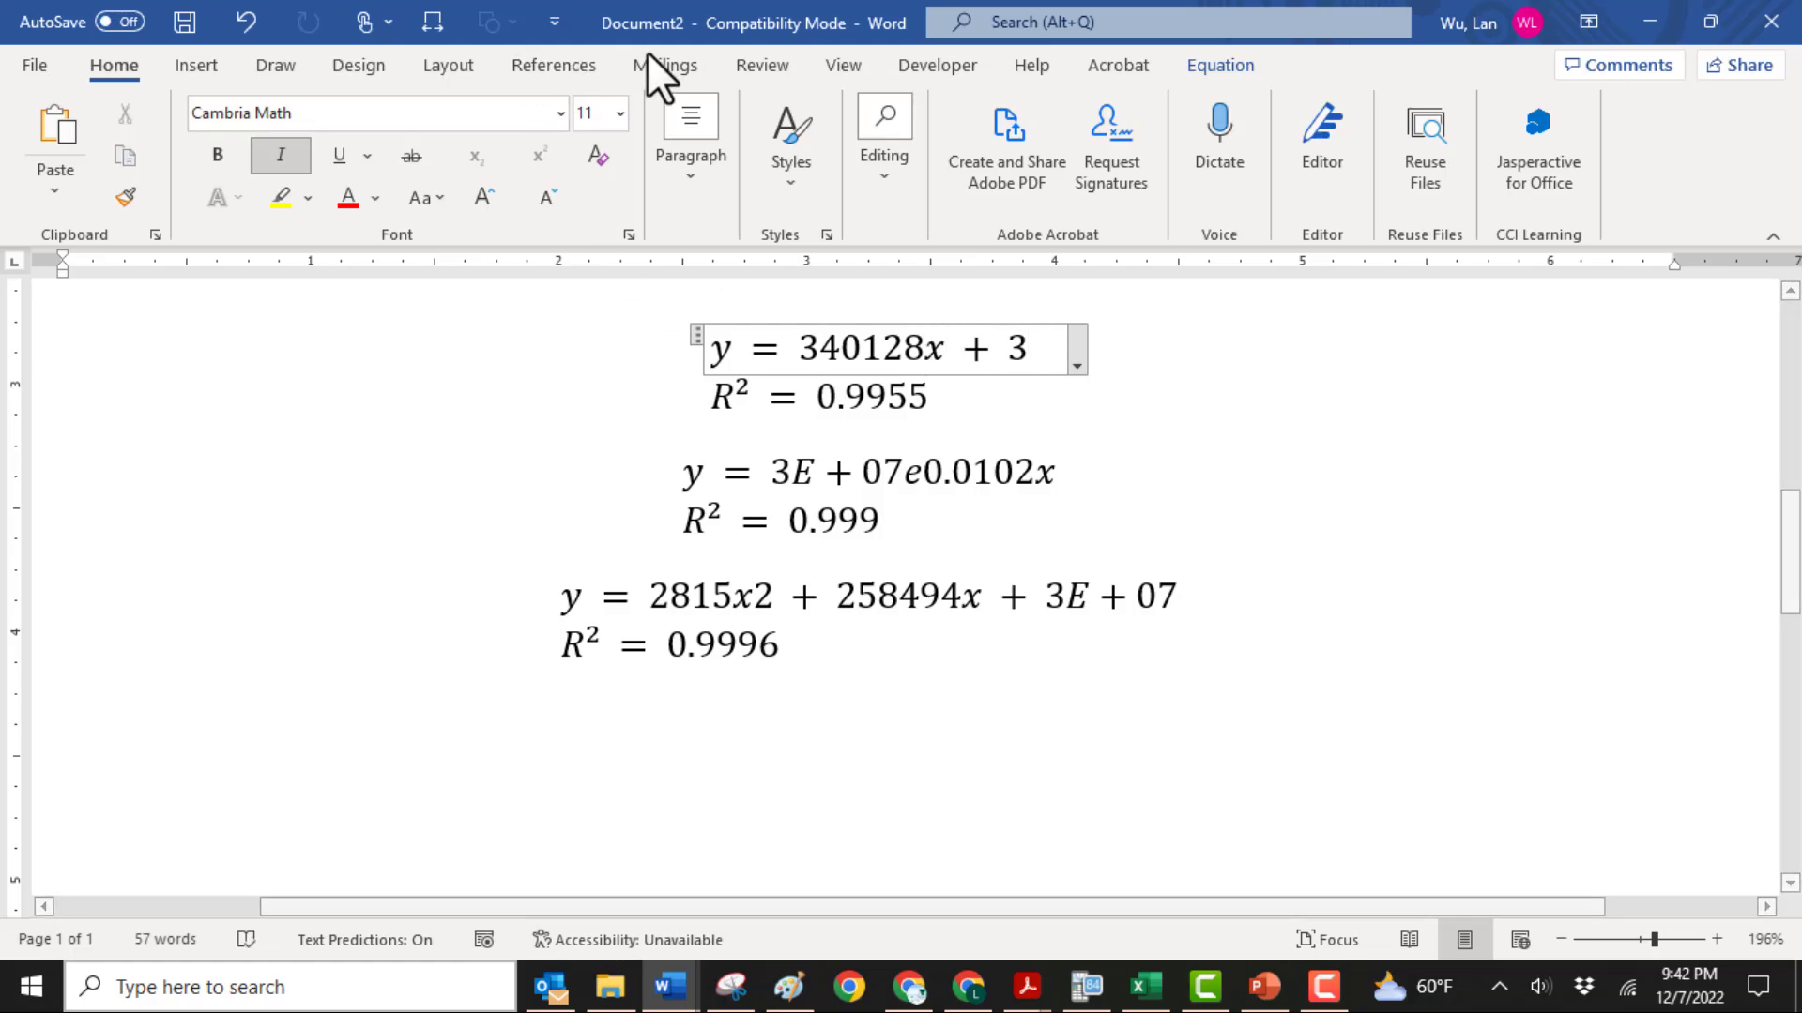
{"action": "left_click", "coordinate": [1199, 64]}
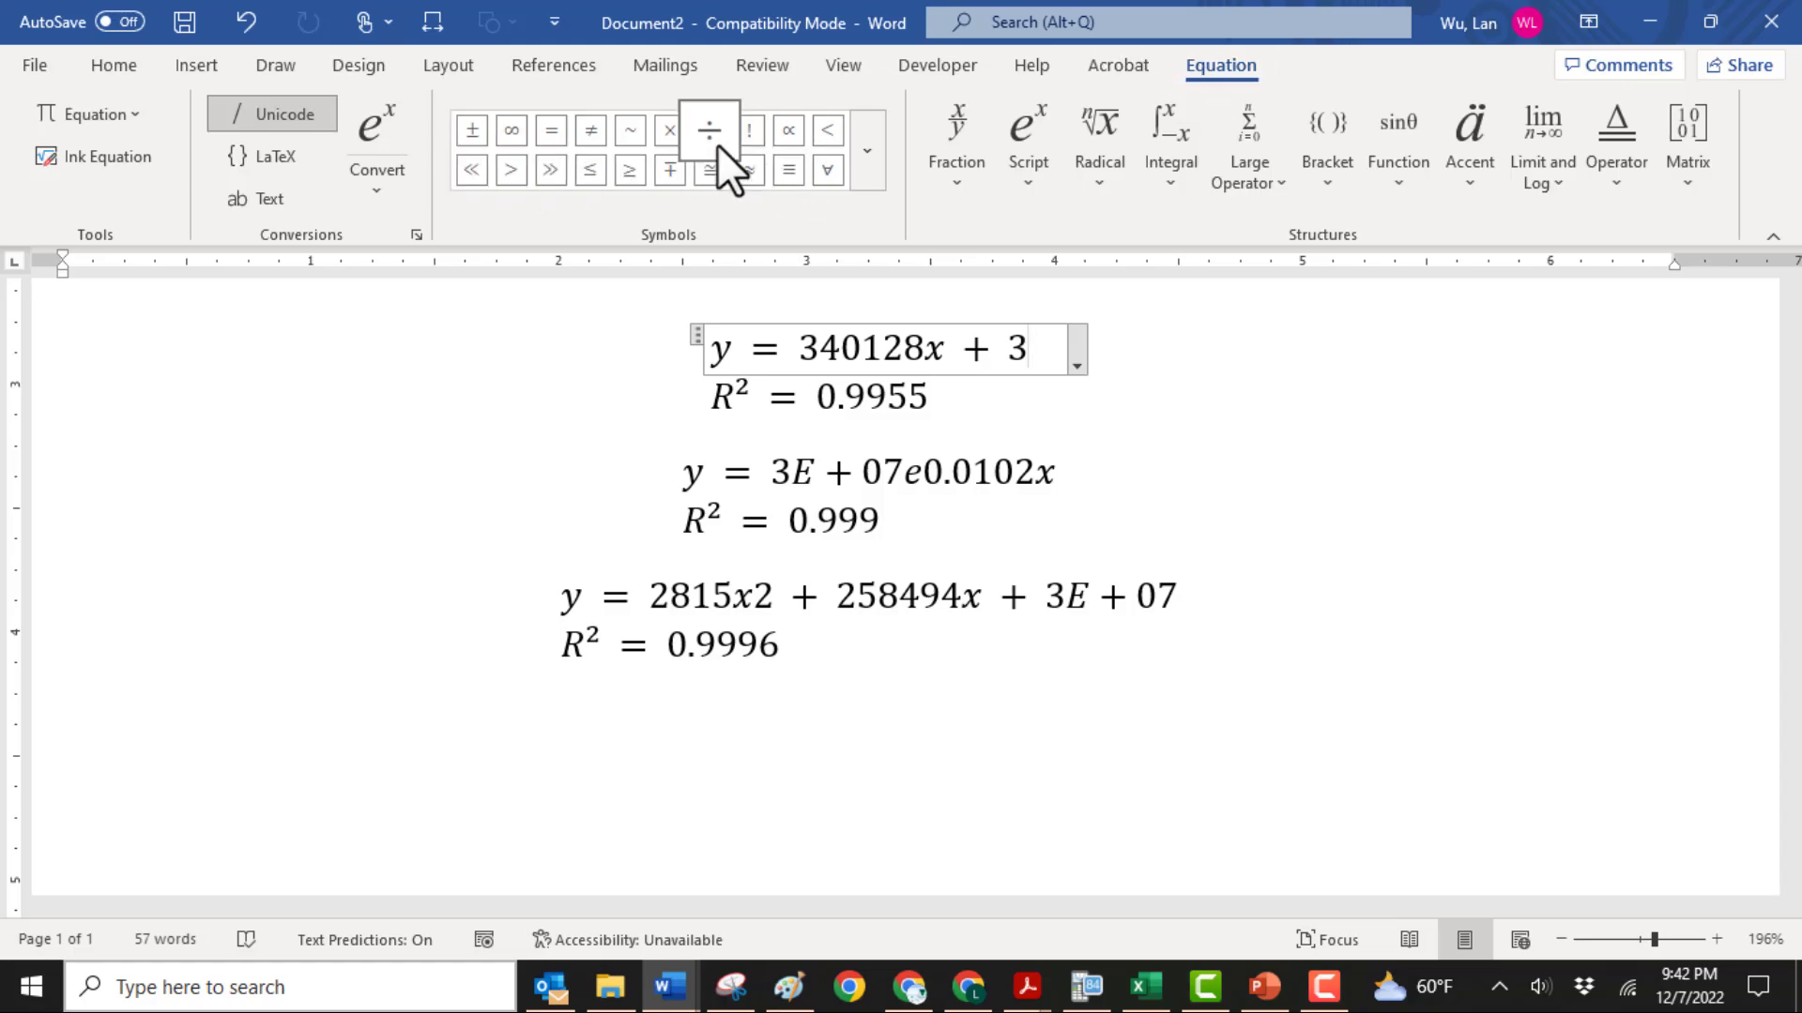
{"action": "left_click", "coordinate": [669, 131]}
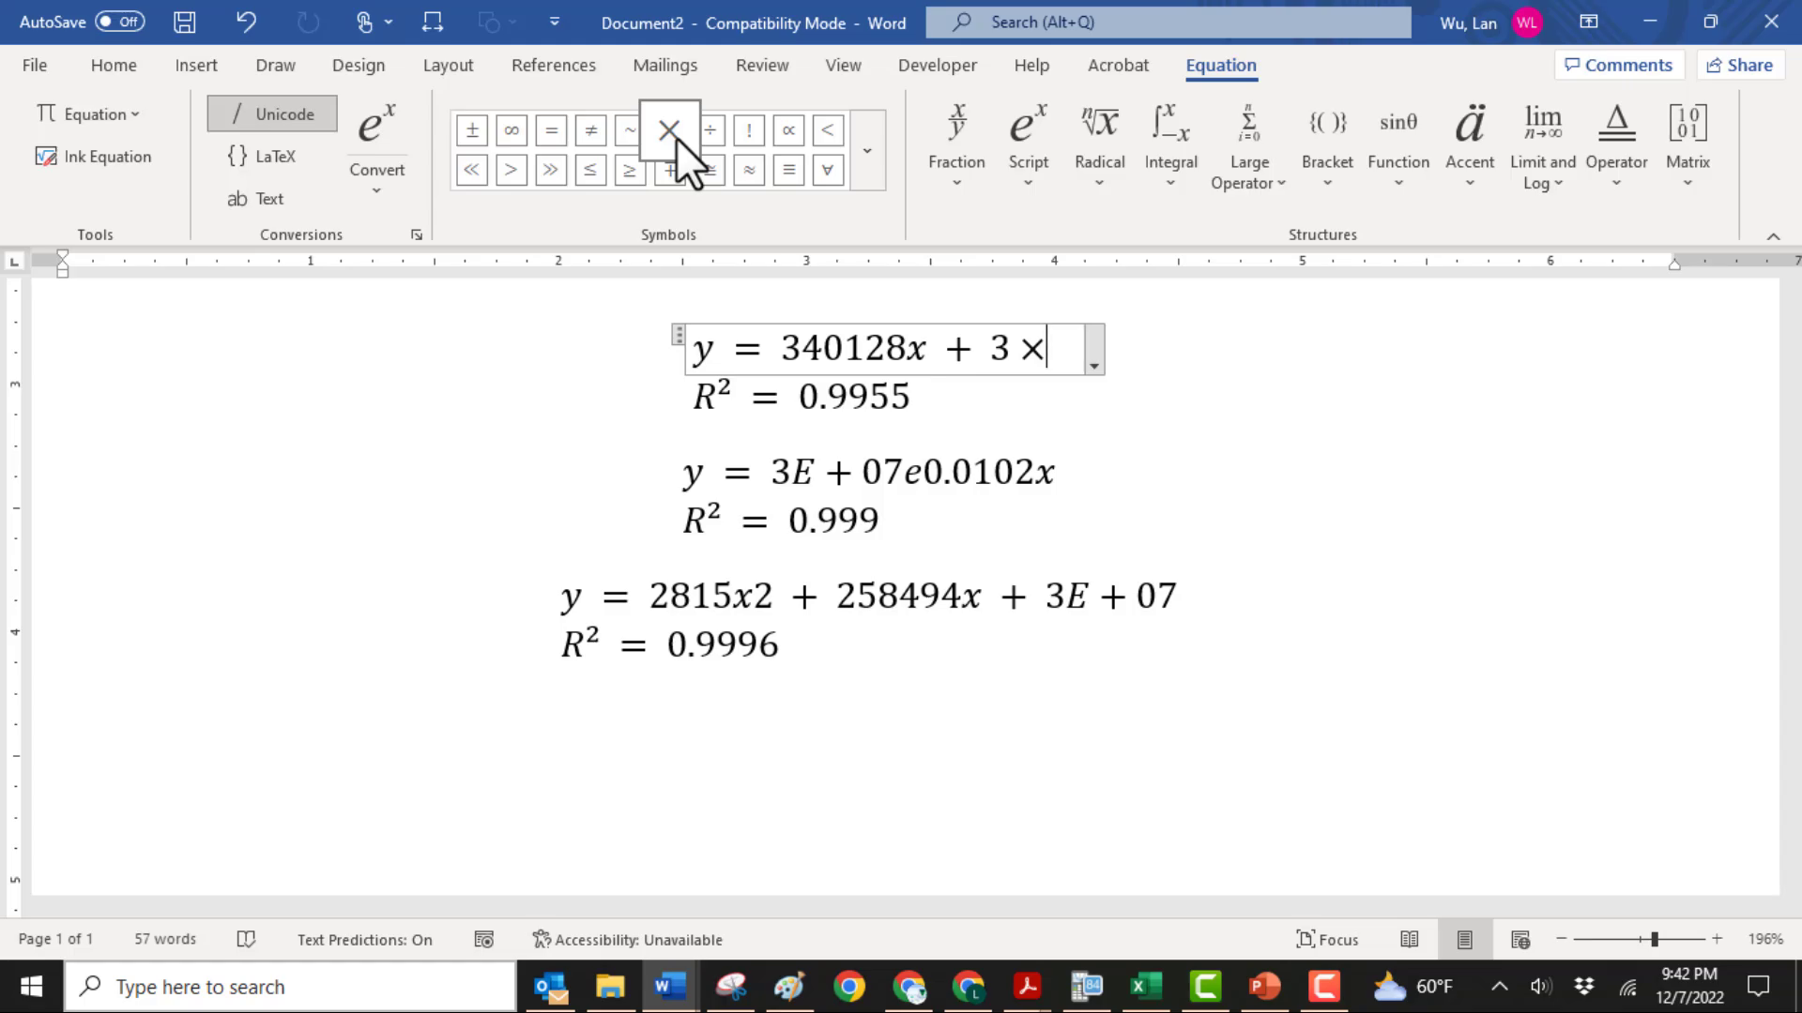
{"action": "left_click", "coordinate": [1027, 166]}
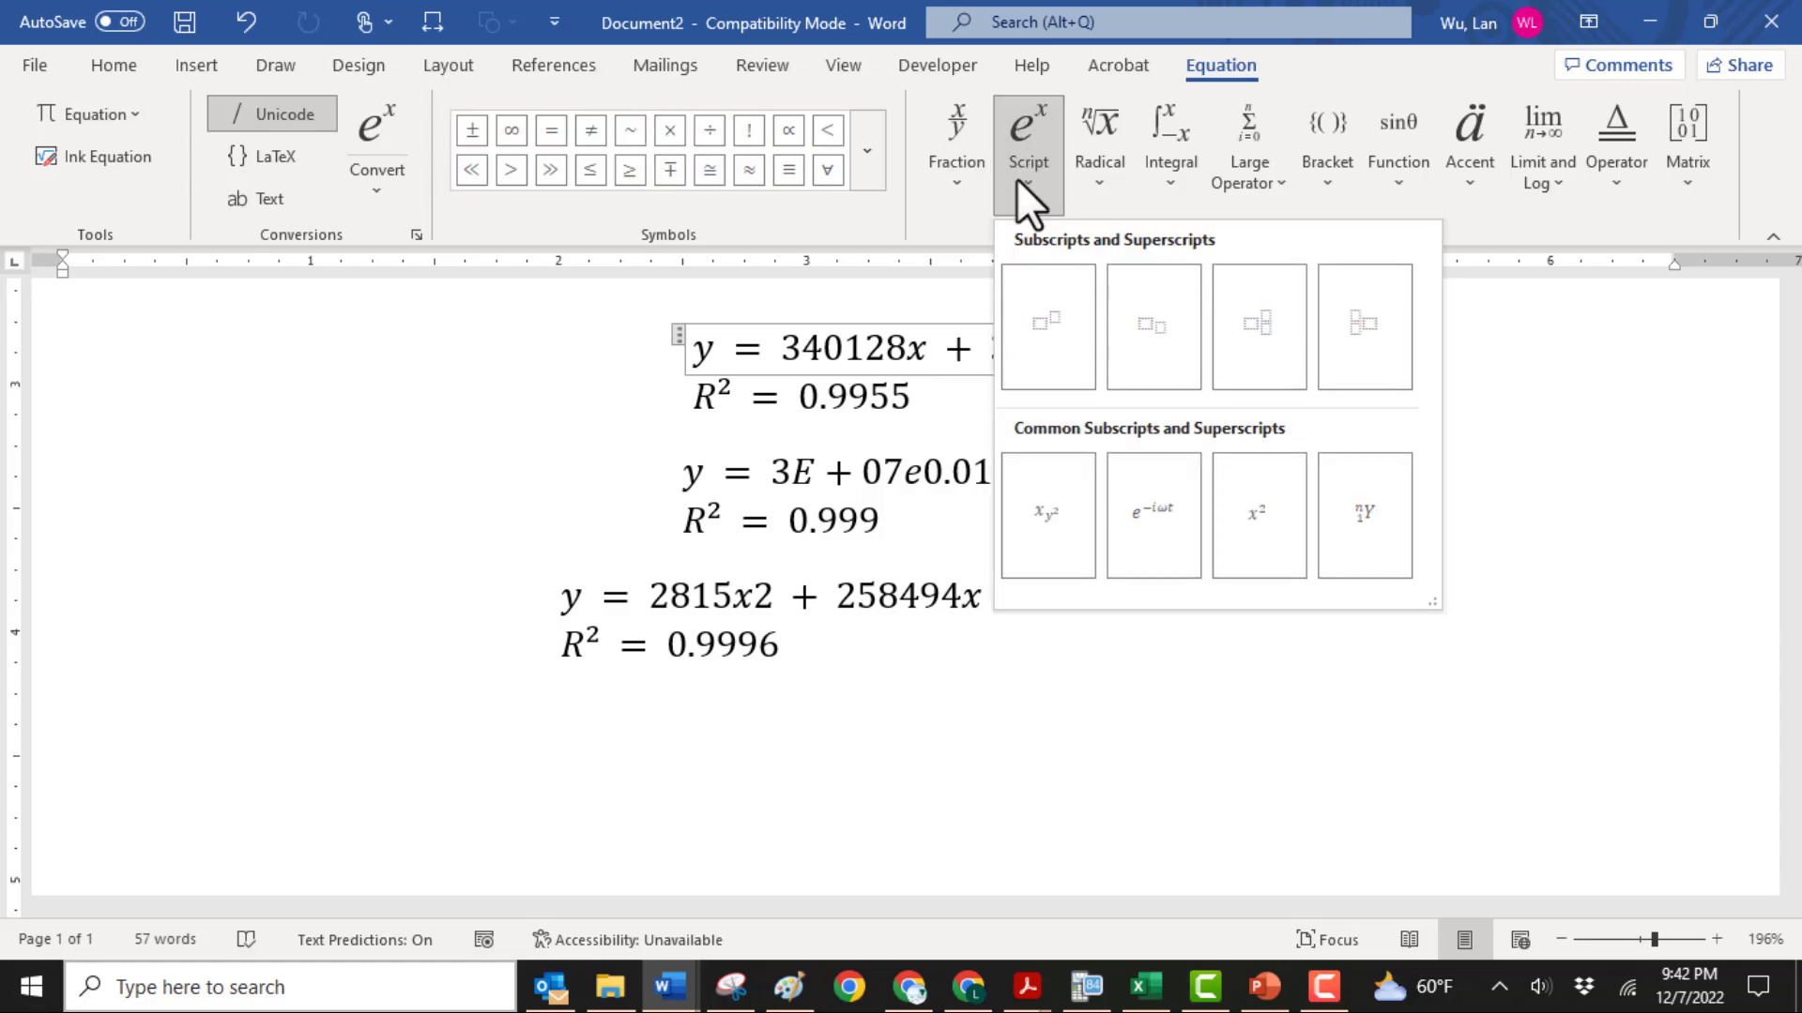
{"action": "left_click", "coordinate": [1036, 324]}
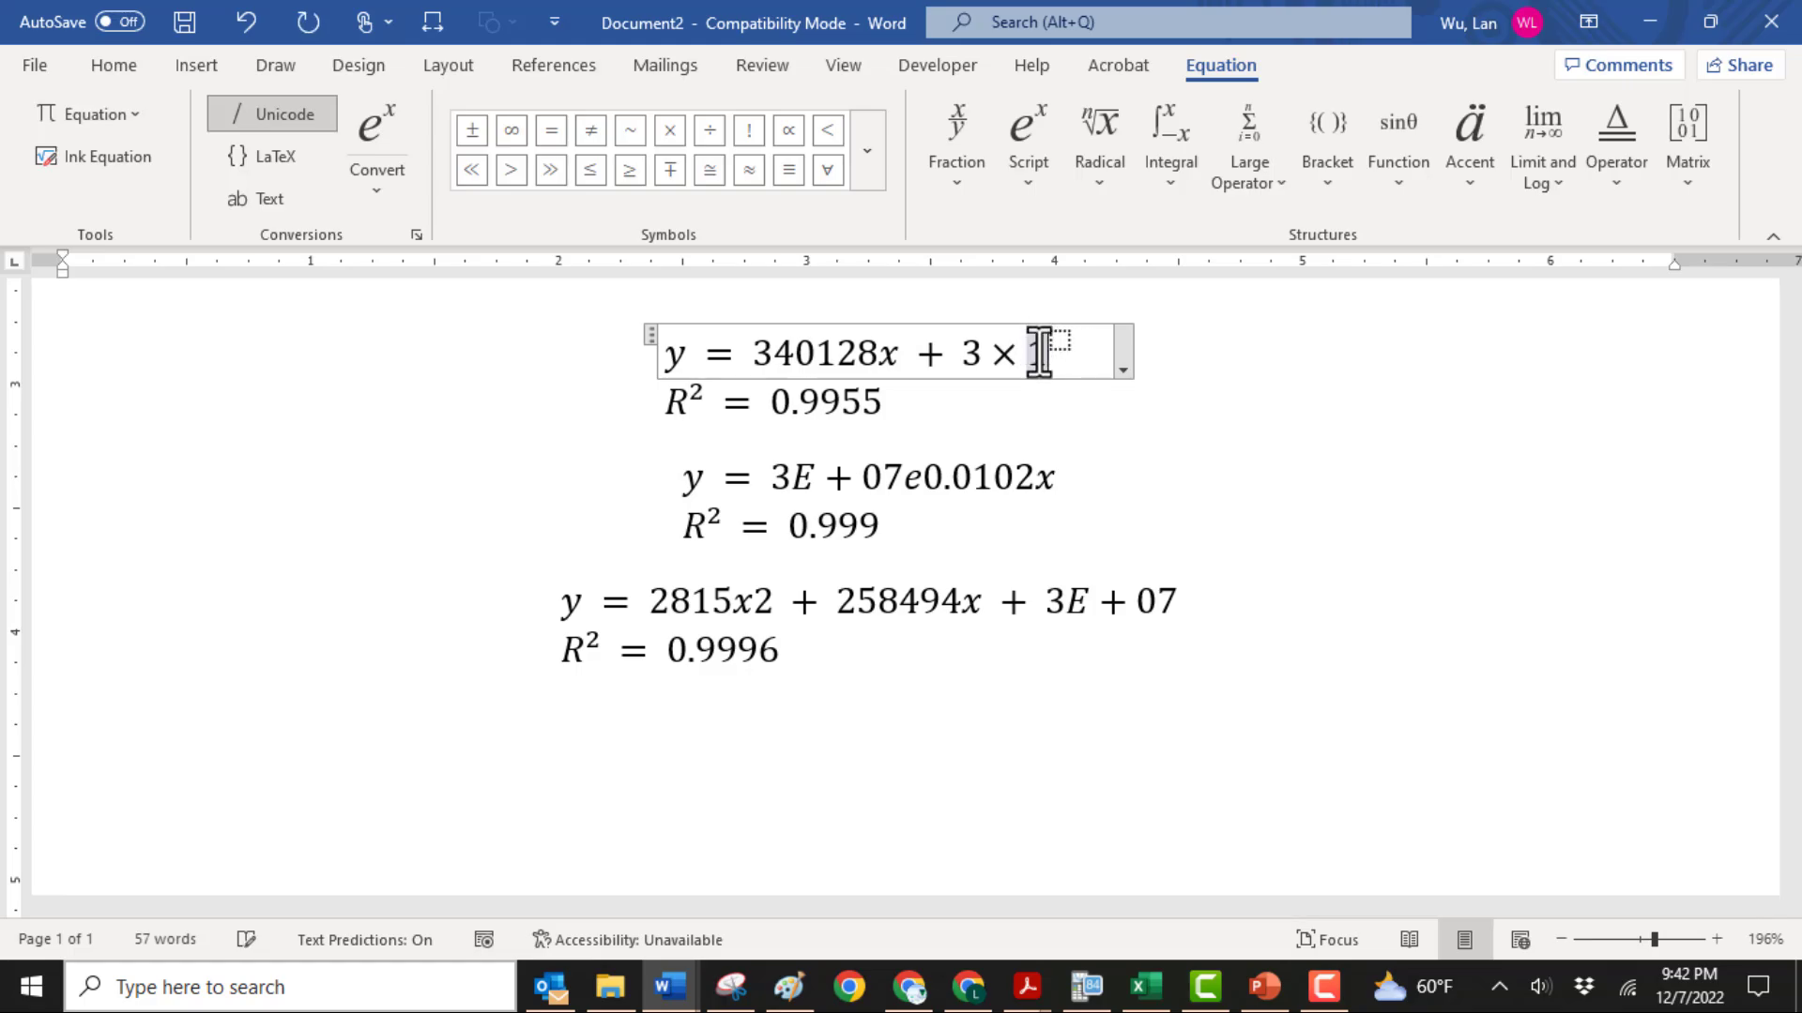
{"action": "type", "text": "10"}
{"action": "key", "text": "Right"}
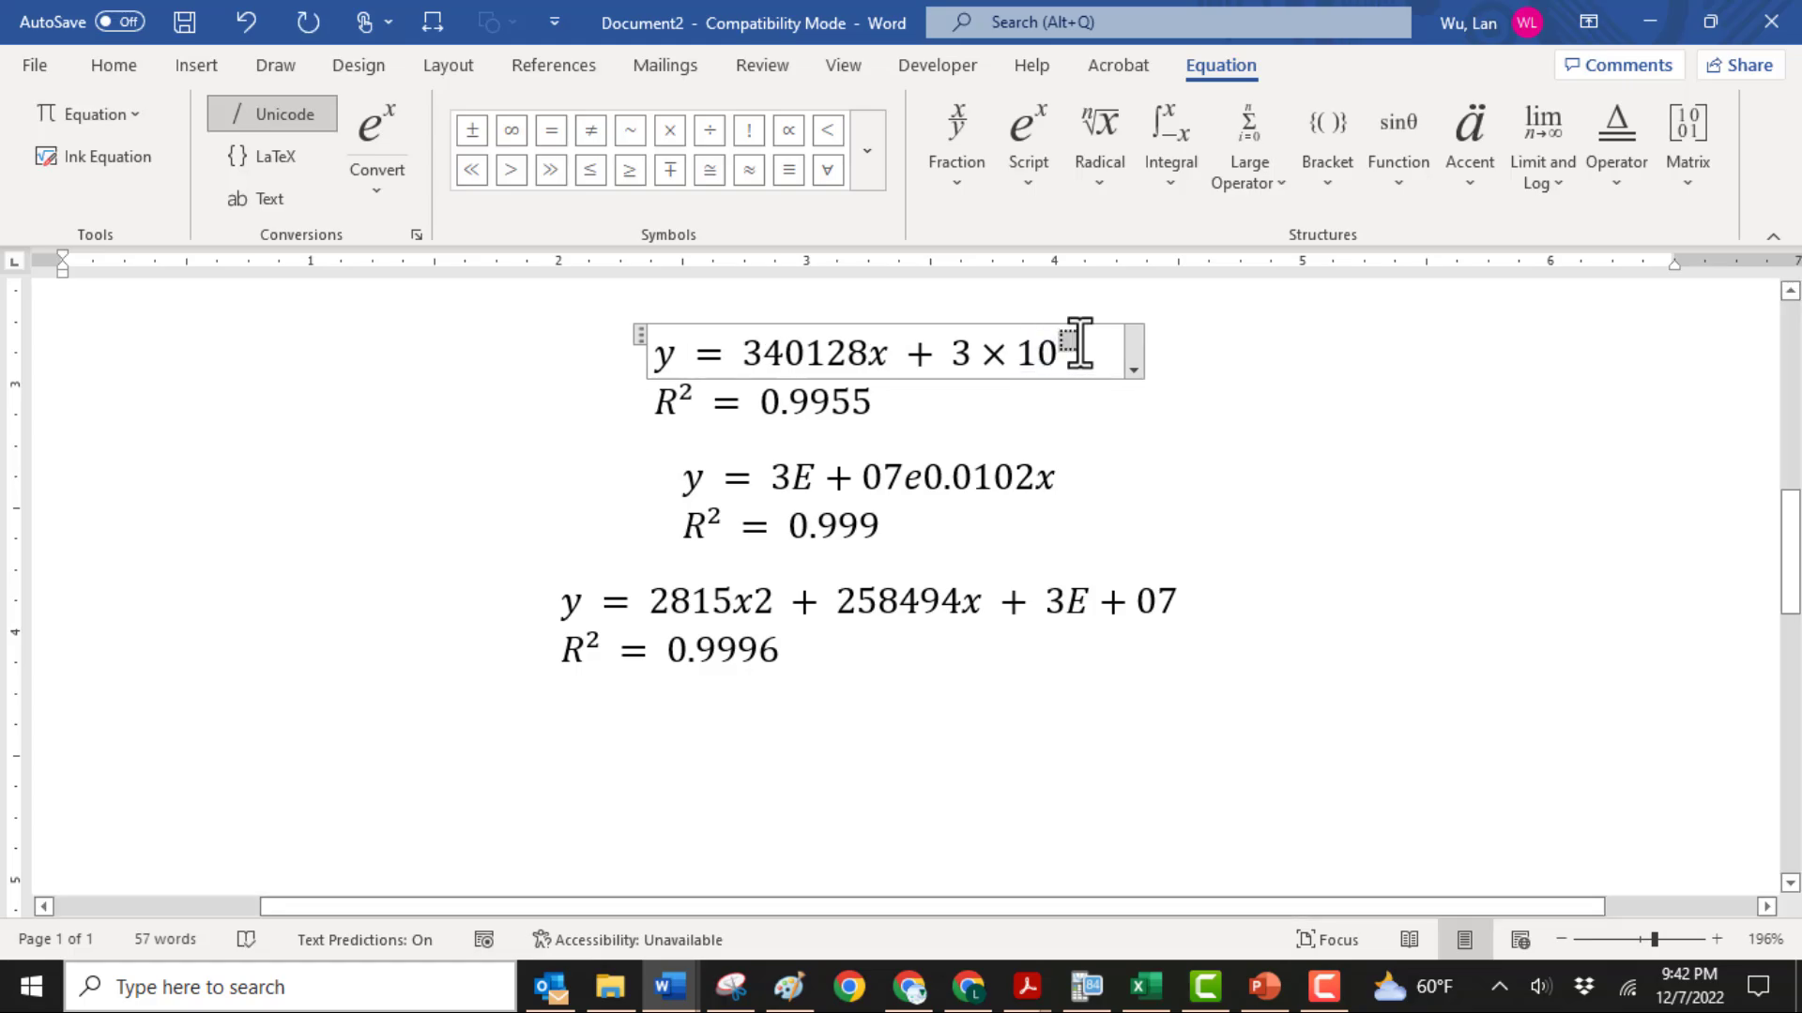
{"action": "type", "text": "7"}
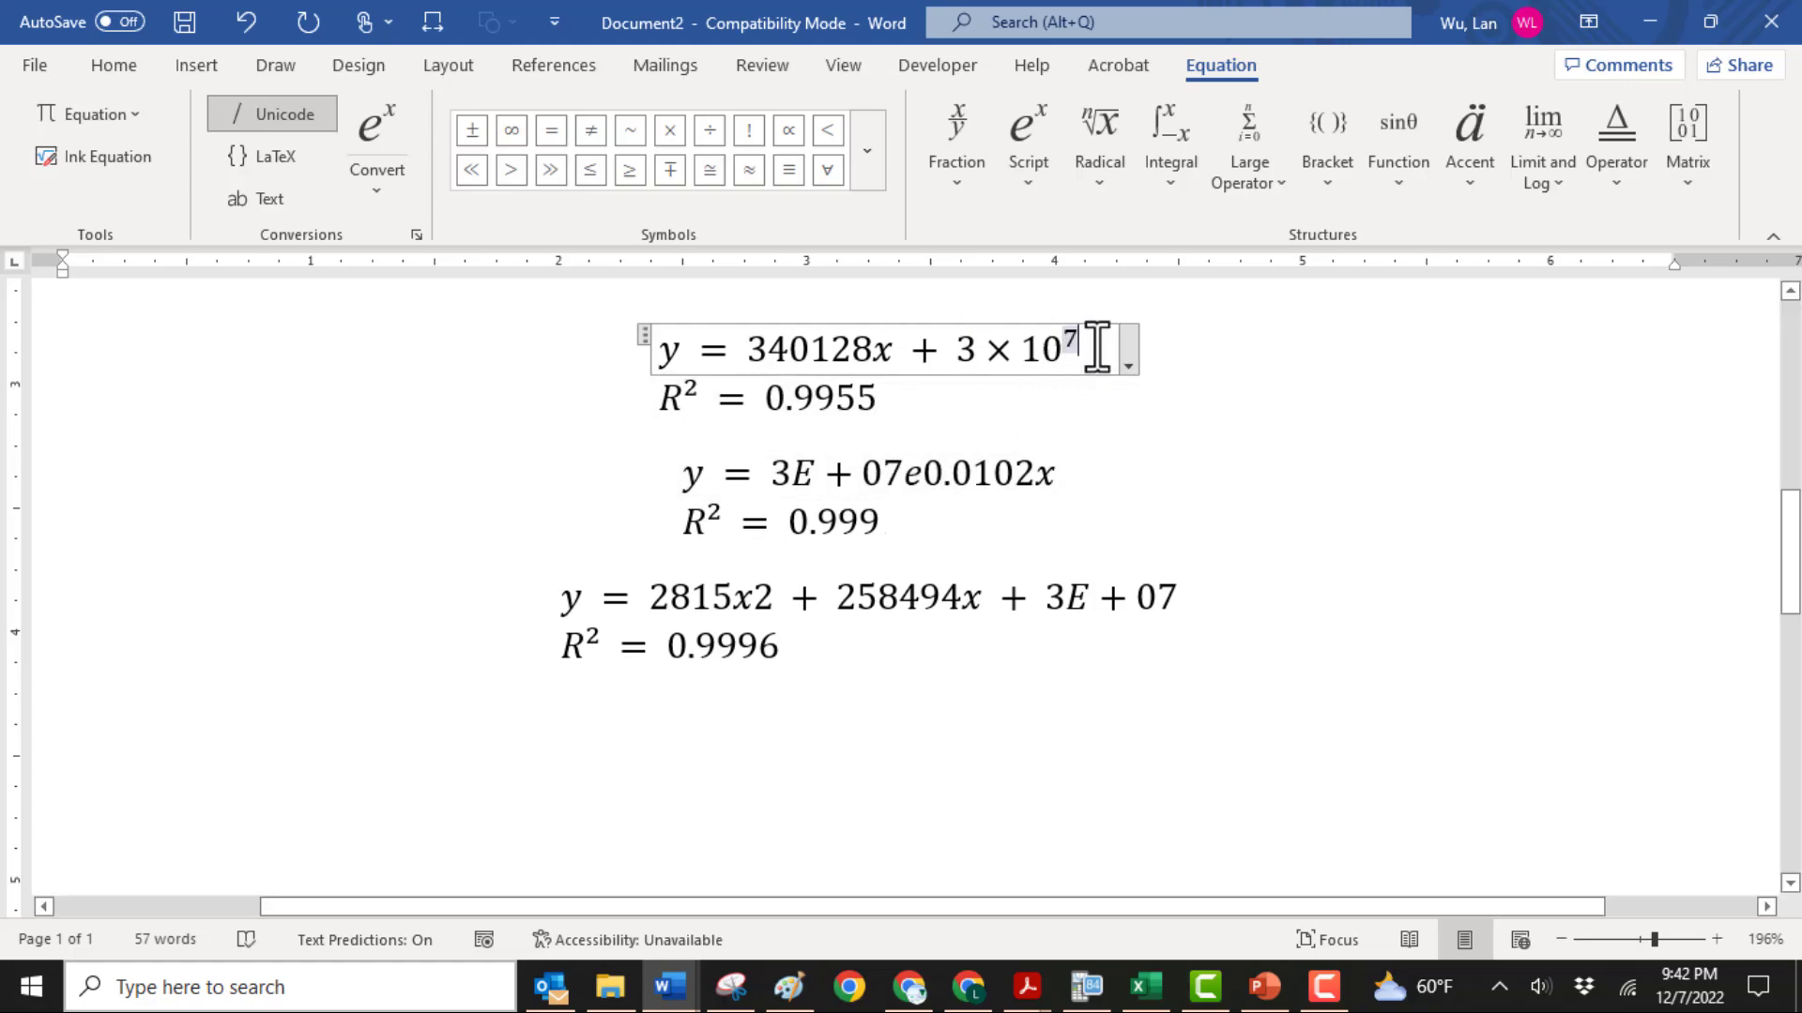
Copy 3 × 10⁷ from the linear equation and paste it over 3E+07 in the exponential equation
{"action": "left_click_drag", "start_coordinate": [1093, 346], "coordinate": [962, 351]}
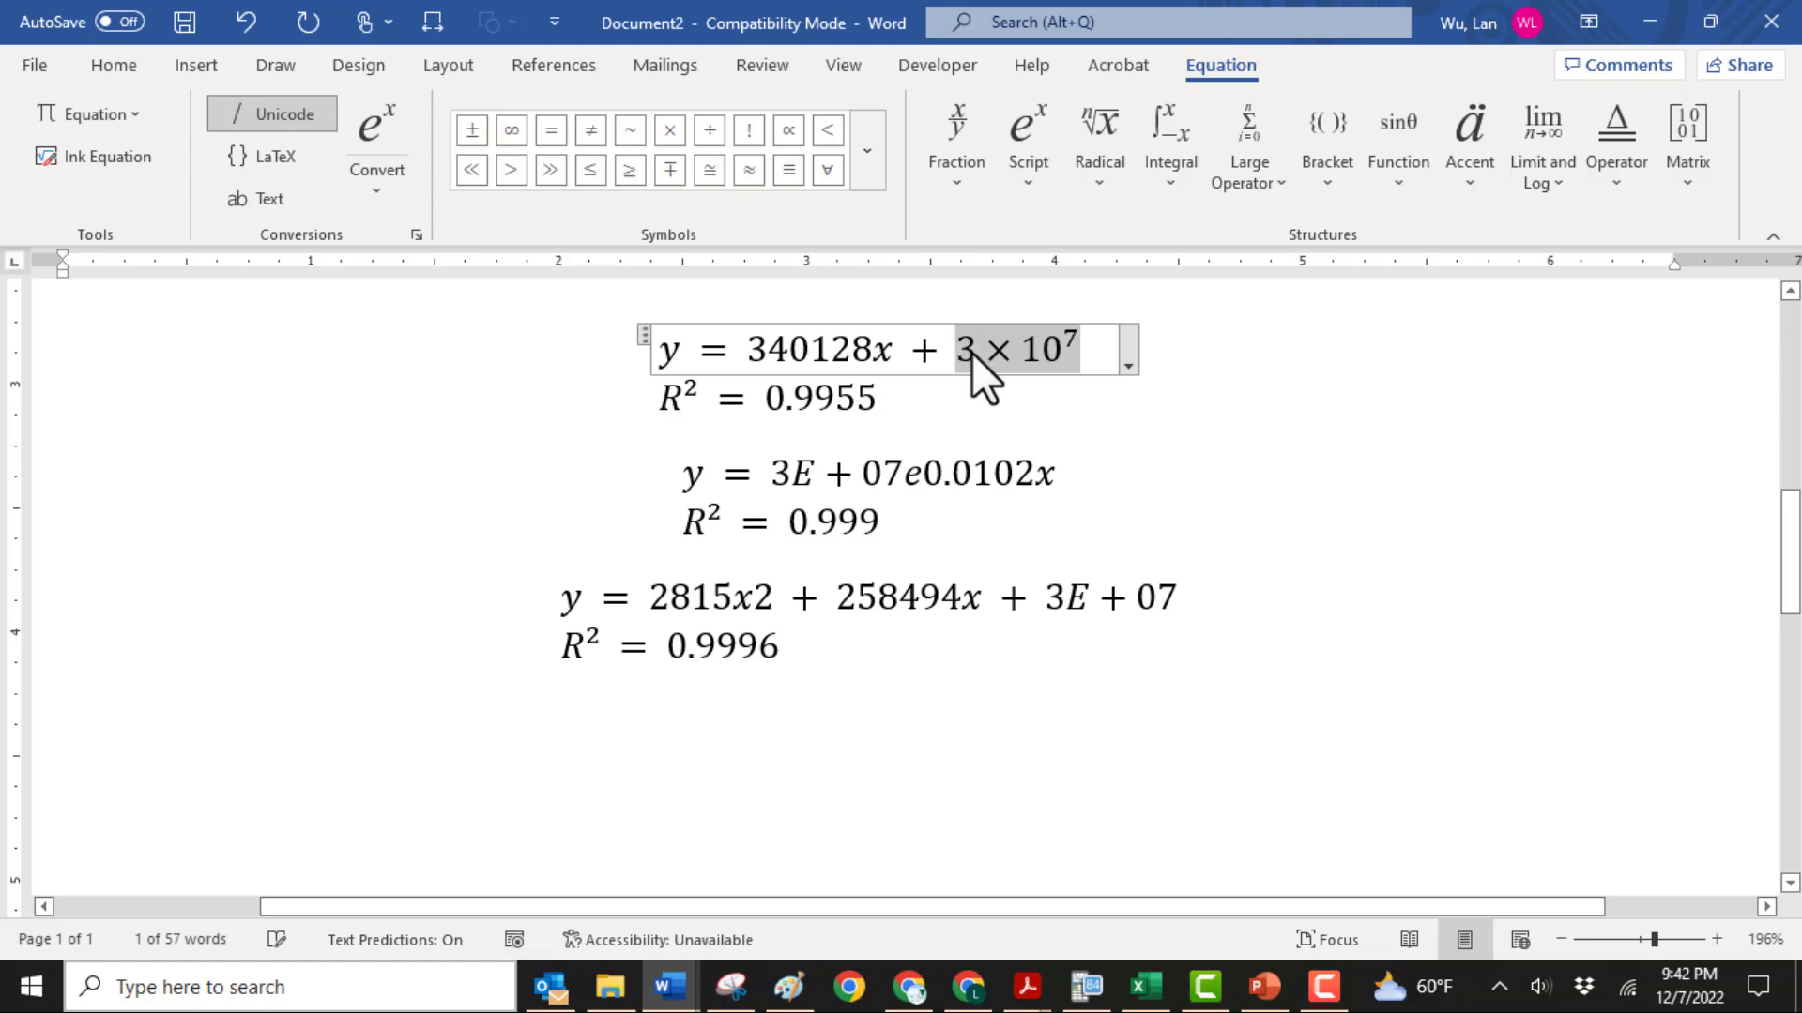
{"action": "right_click", "coordinate": [971, 351]}
{"action": "left_click", "coordinate": [1027, 410]}
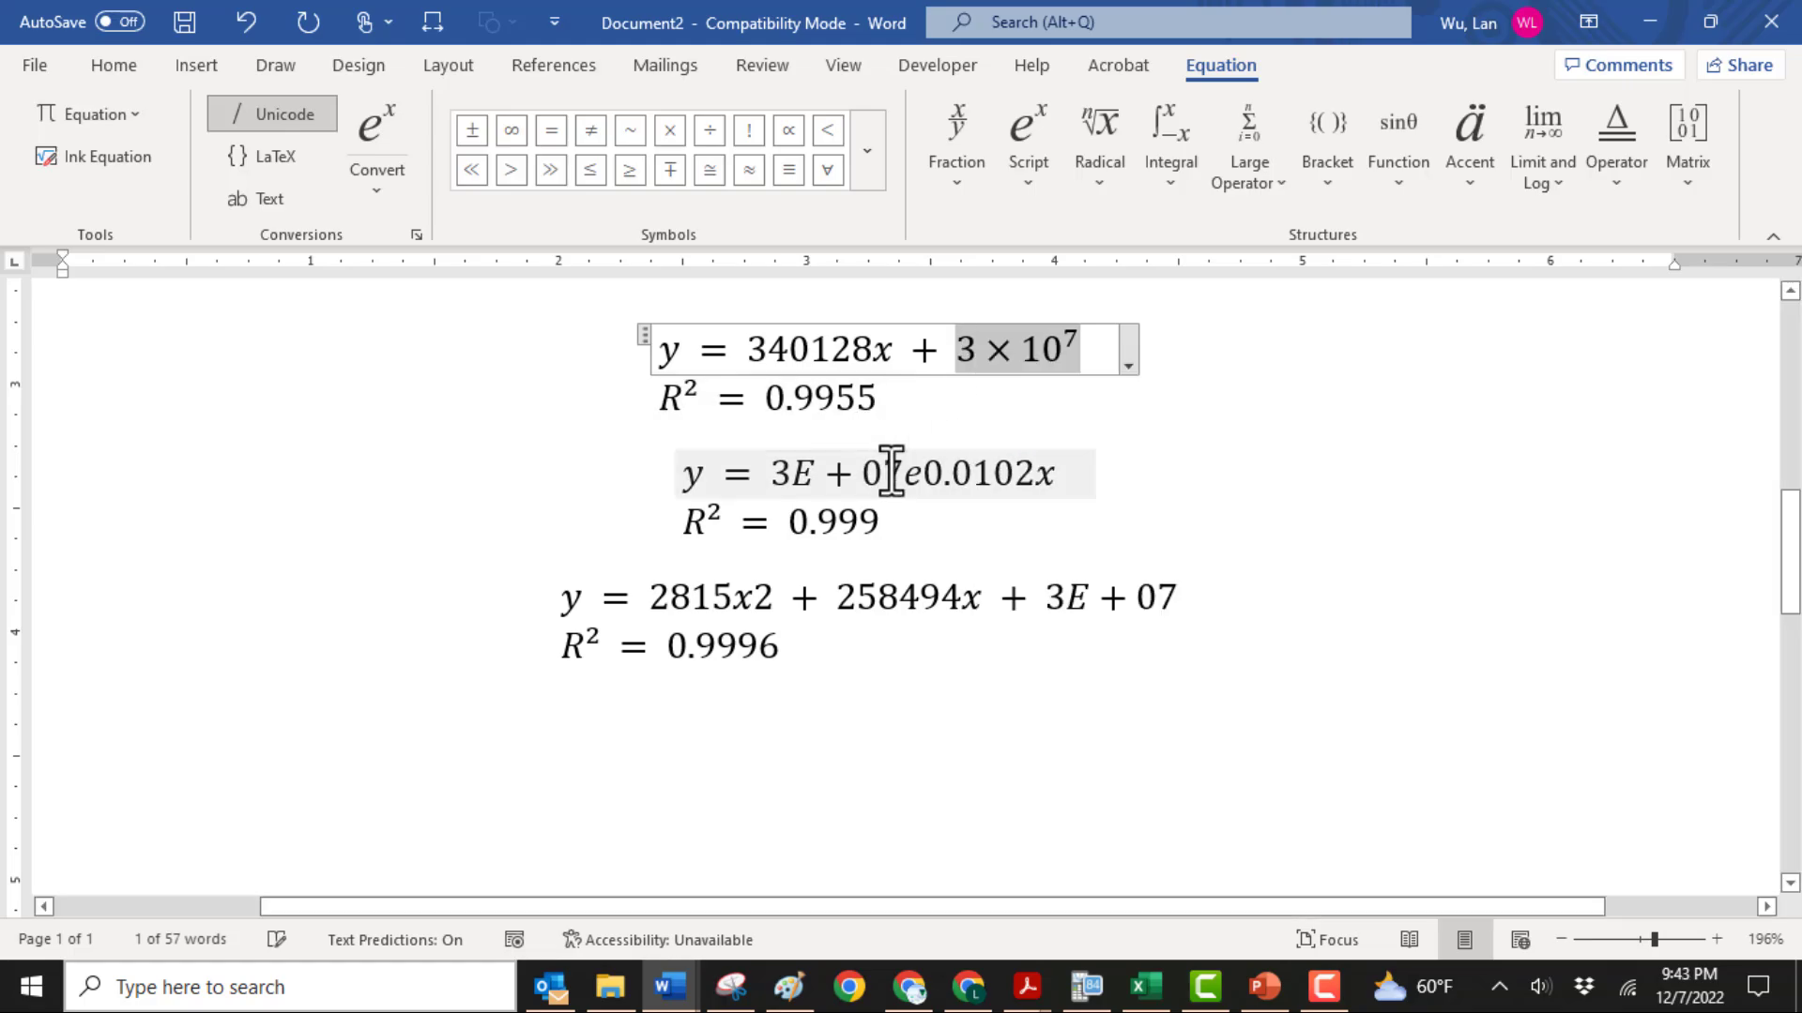
{"action": "left_click_drag", "start_coordinate": [894, 475], "coordinate": [765, 474]}
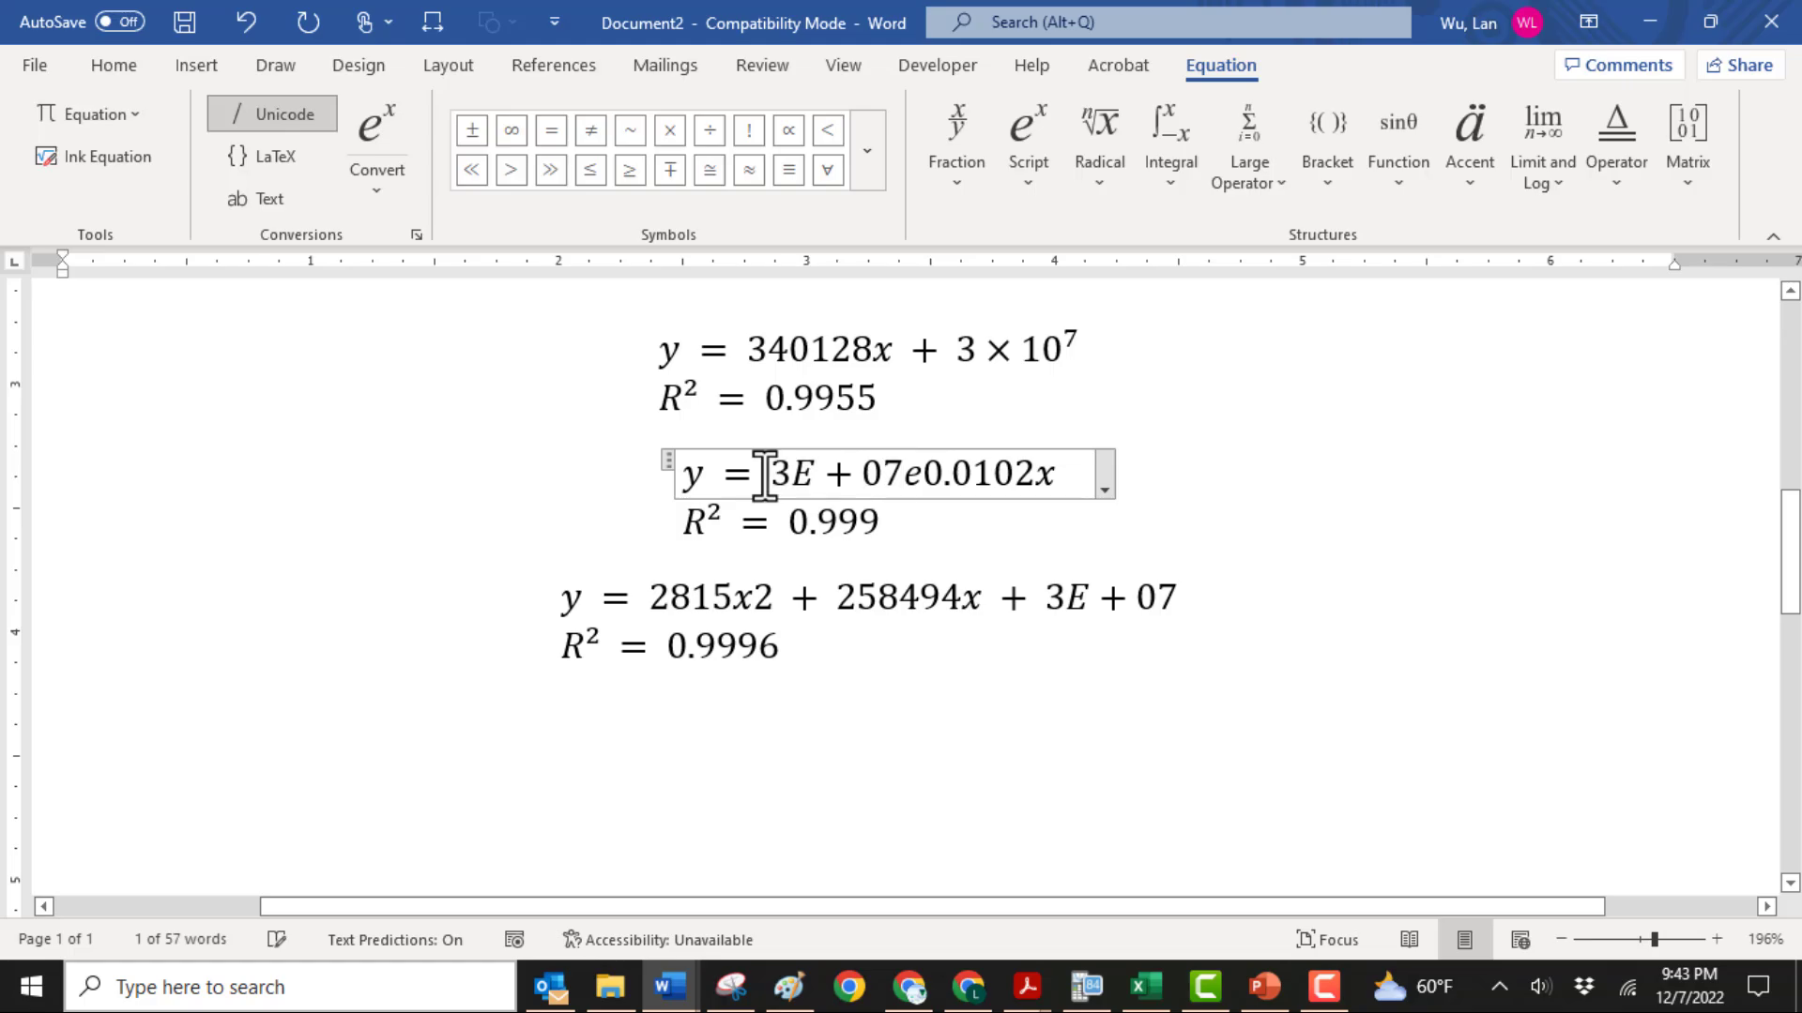
{"action": "key", "text": "ctrl+v"}
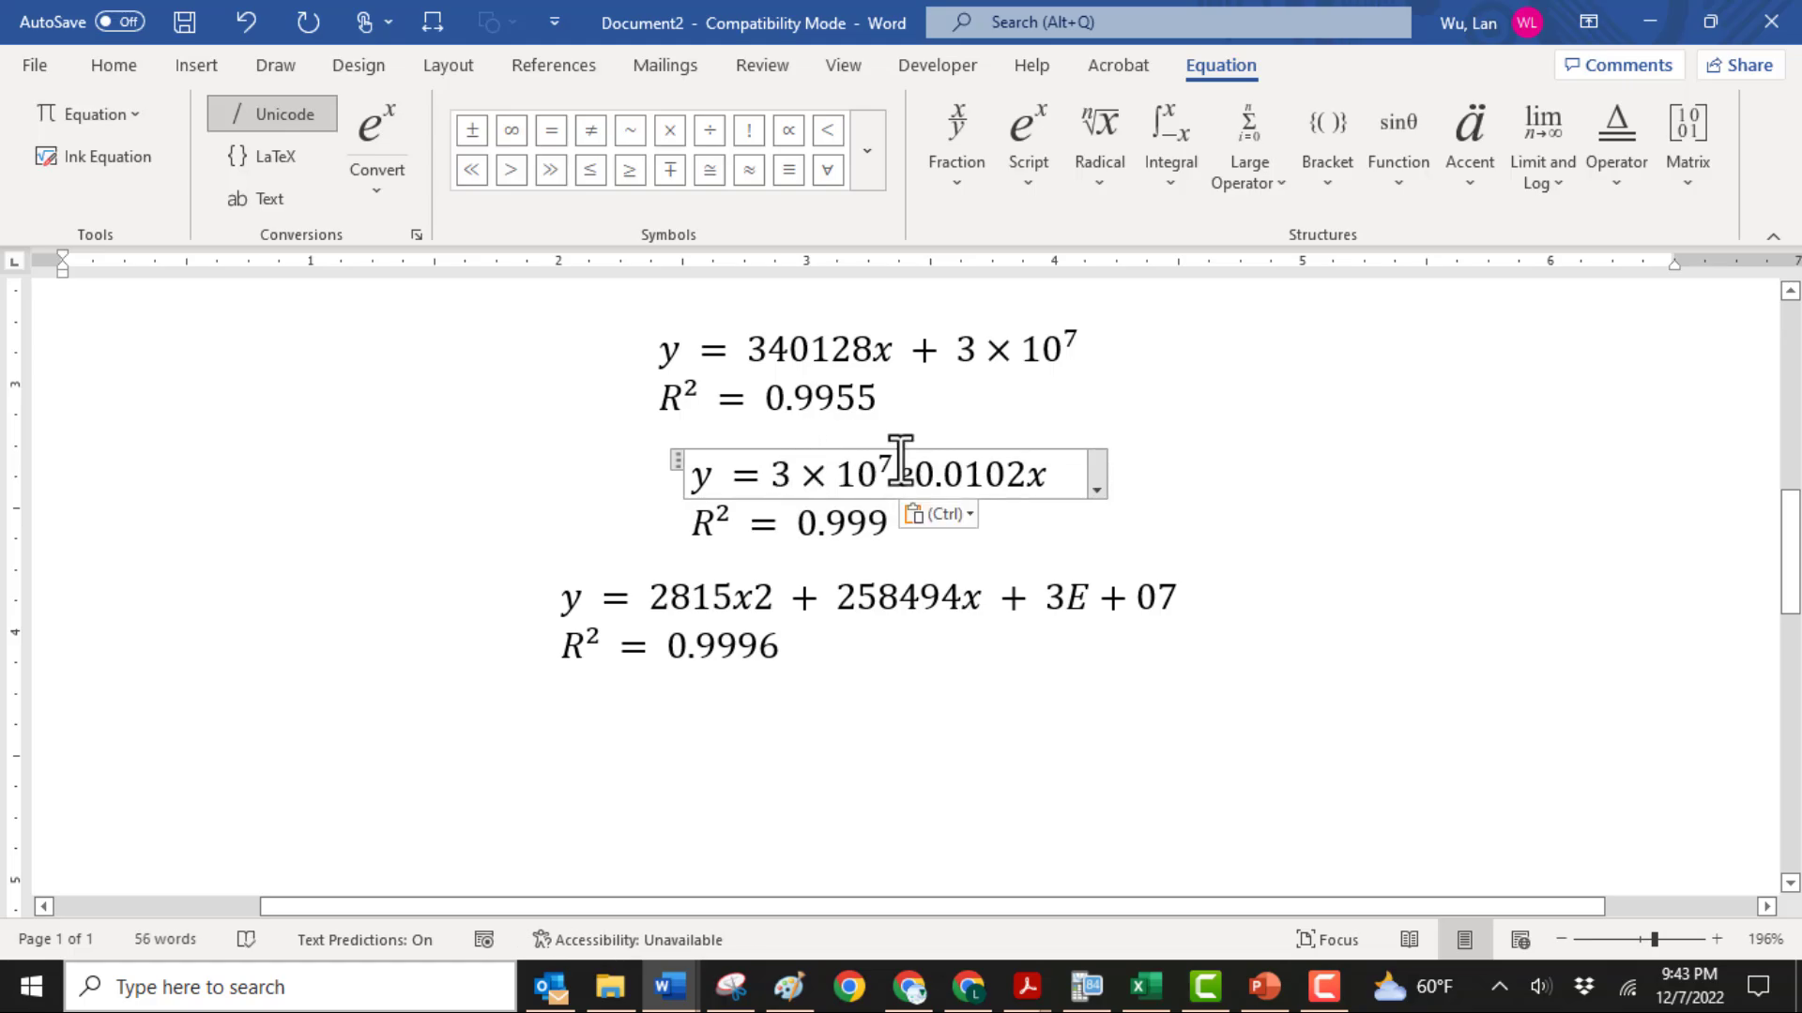
Rewrite the exponential factor as e with the superscript 0.0102x, moving the exponent text into it and deleting the leftover e
{"action": "left_click", "coordinate": [1023, 154]}
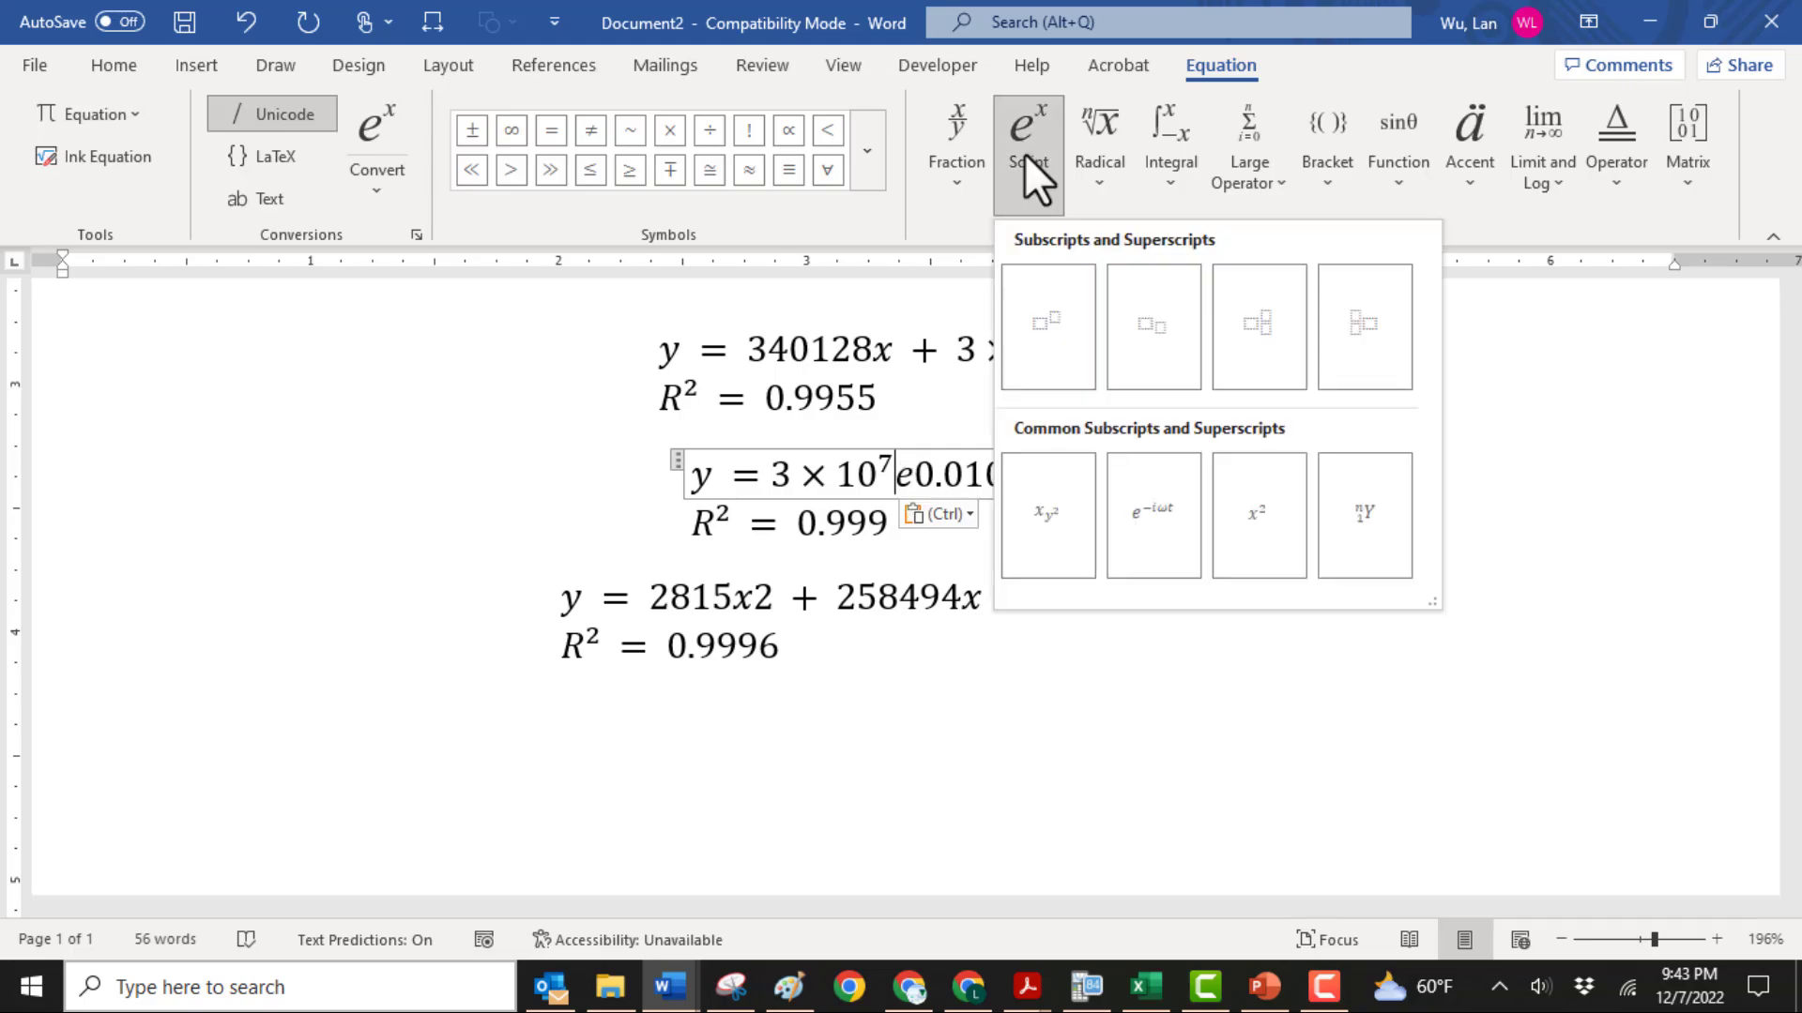
{"action": "left_click", "coordinate": [1045, 308]}
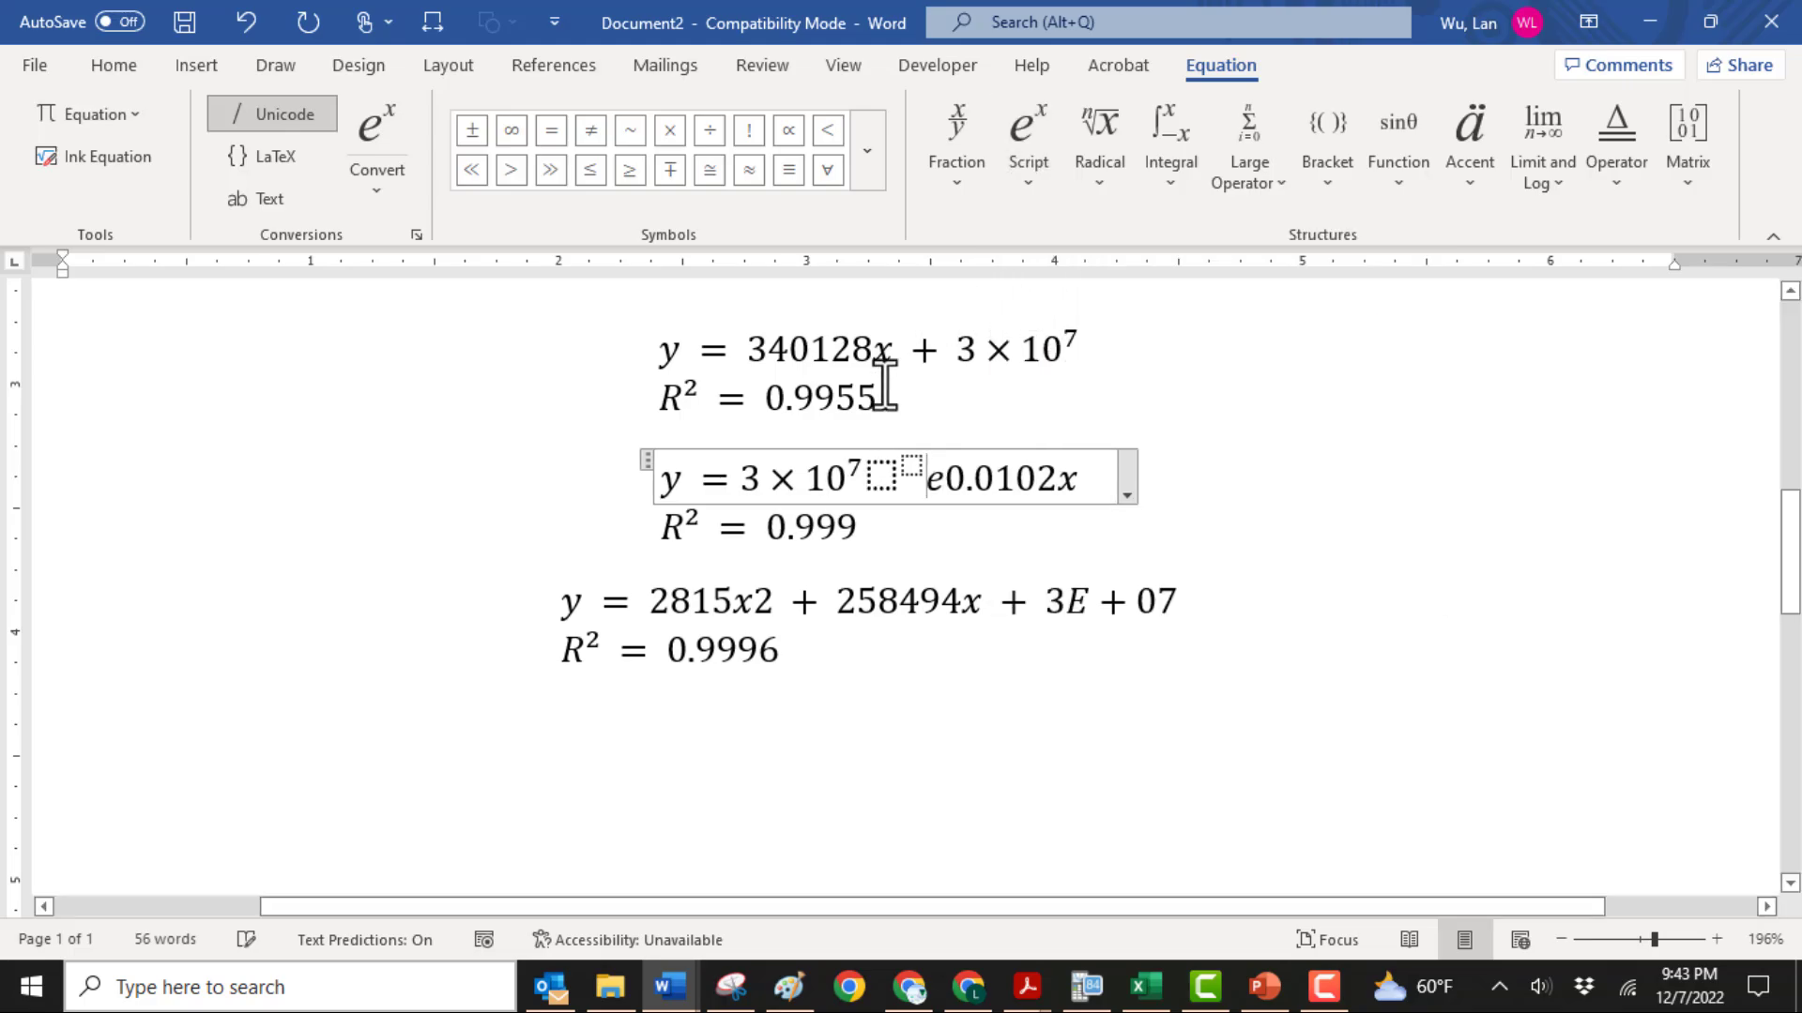
{"action": "left_click", "coordinate": [882, 478]}
{"action": "type", "text": "e"}
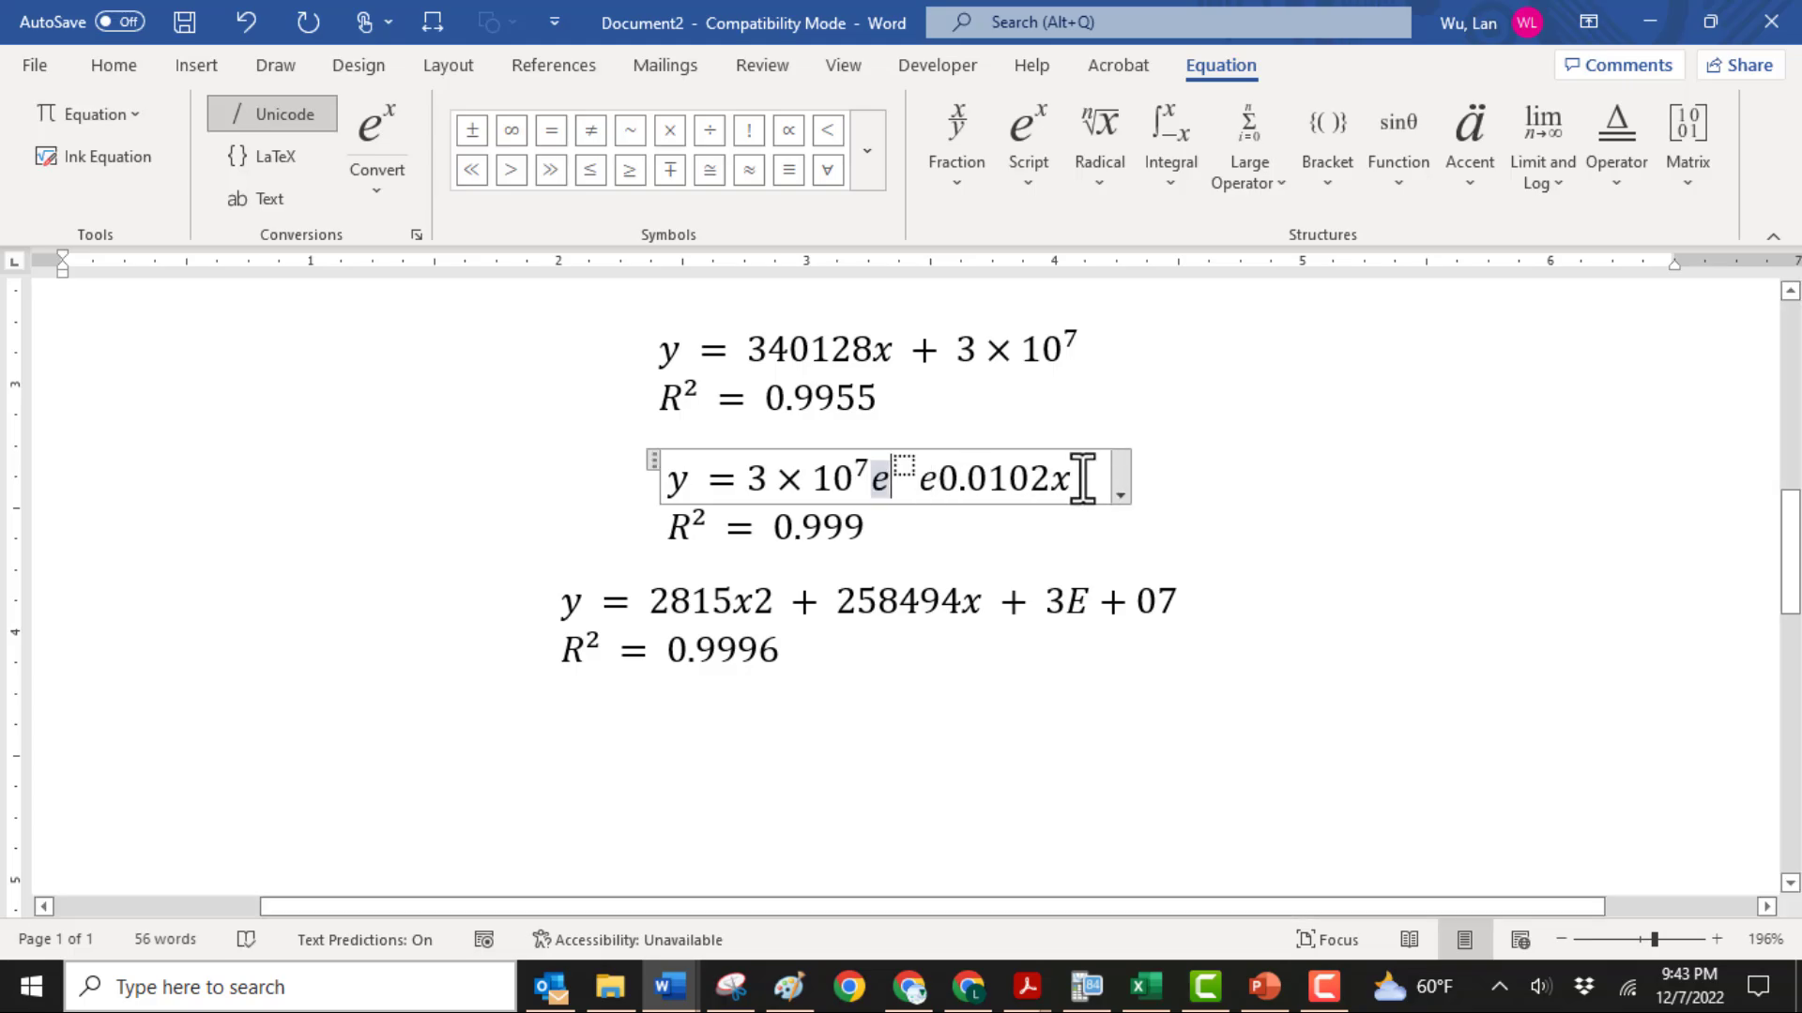
{"action": "left_click_drag", "start_coordinate": [1078, 479], "coordinate": [935, 483]}
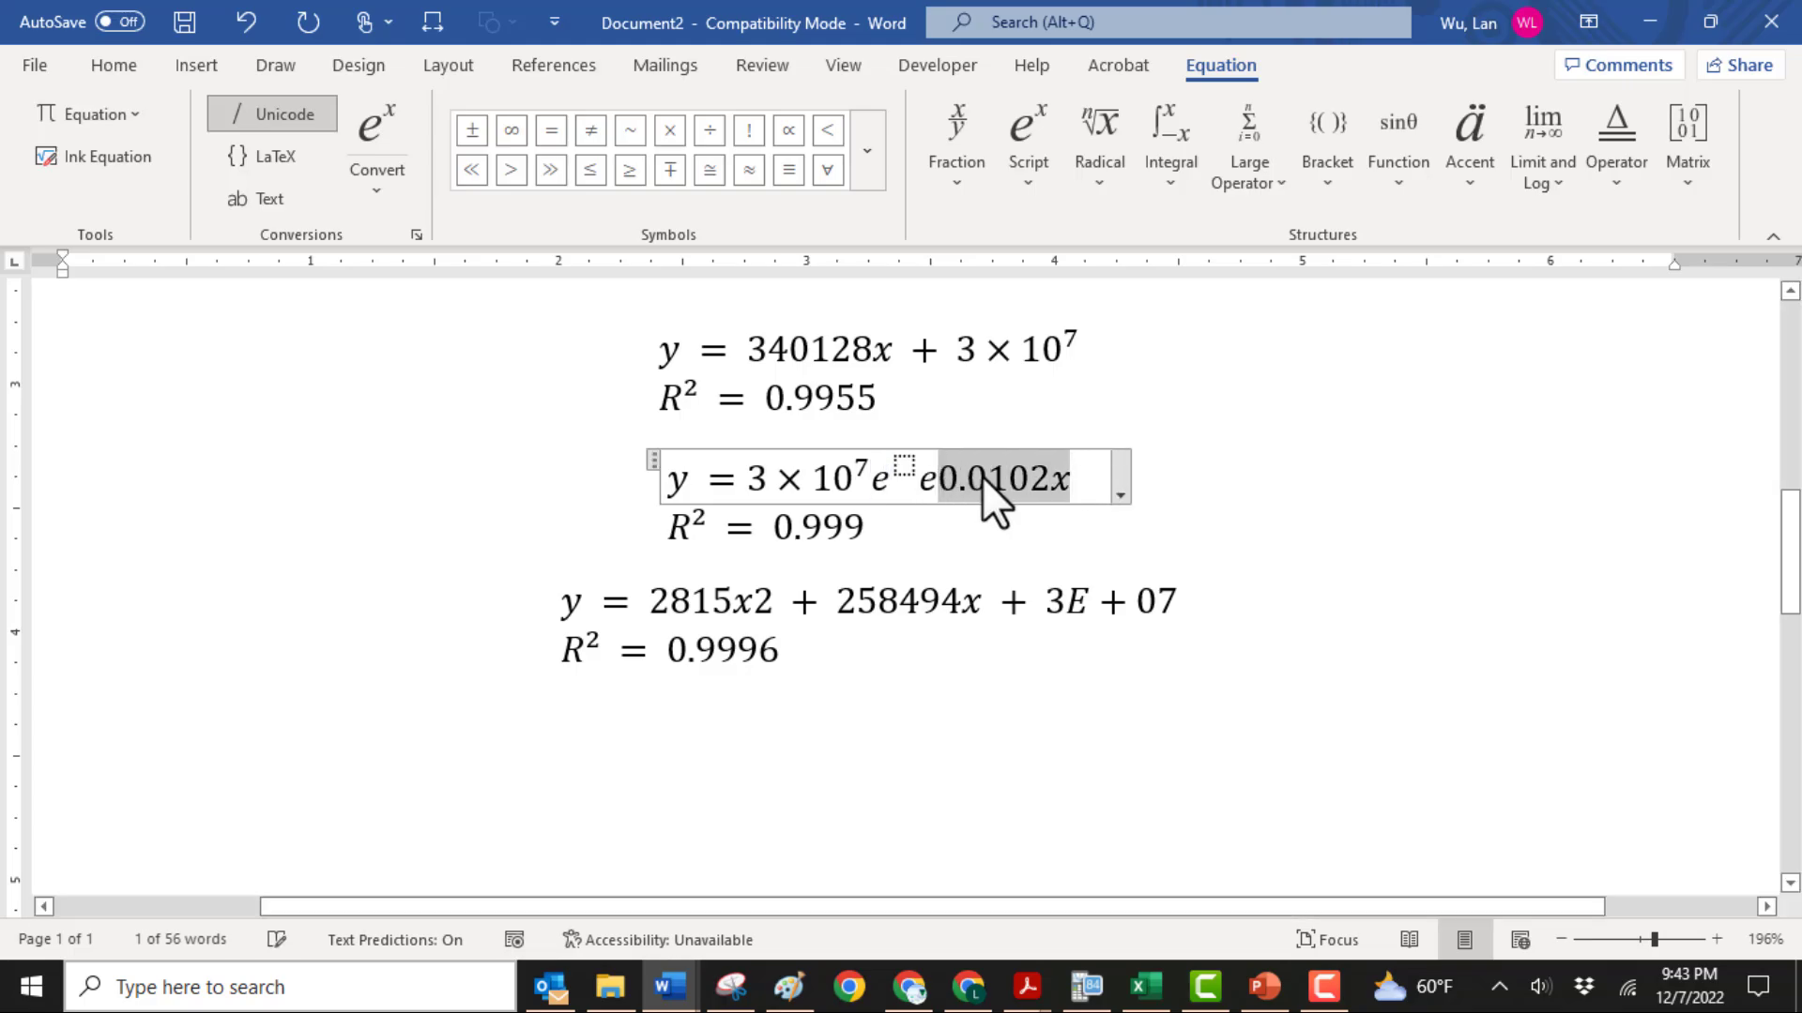
{"action": "right_click", "coordinate": [981, 477]}
{"action": "left_click", "coordinate": [1034, 488]}
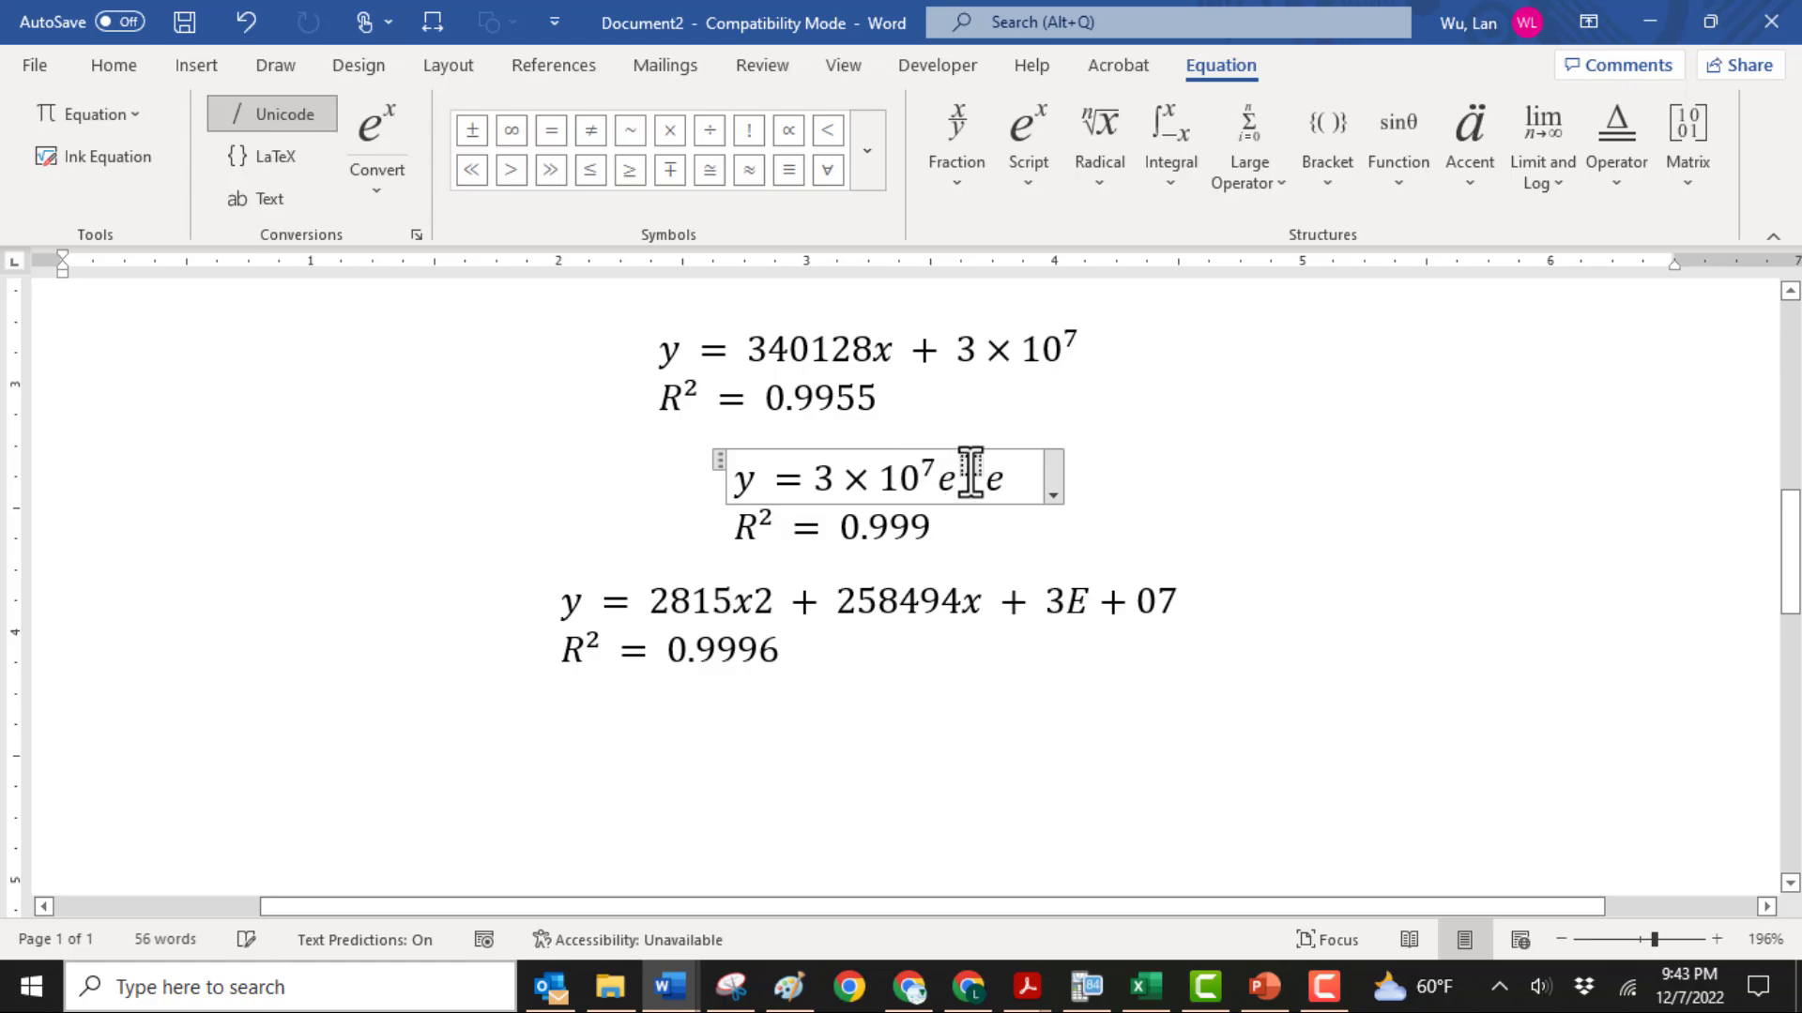
{"action": "key", "text": "ctrl+v"}
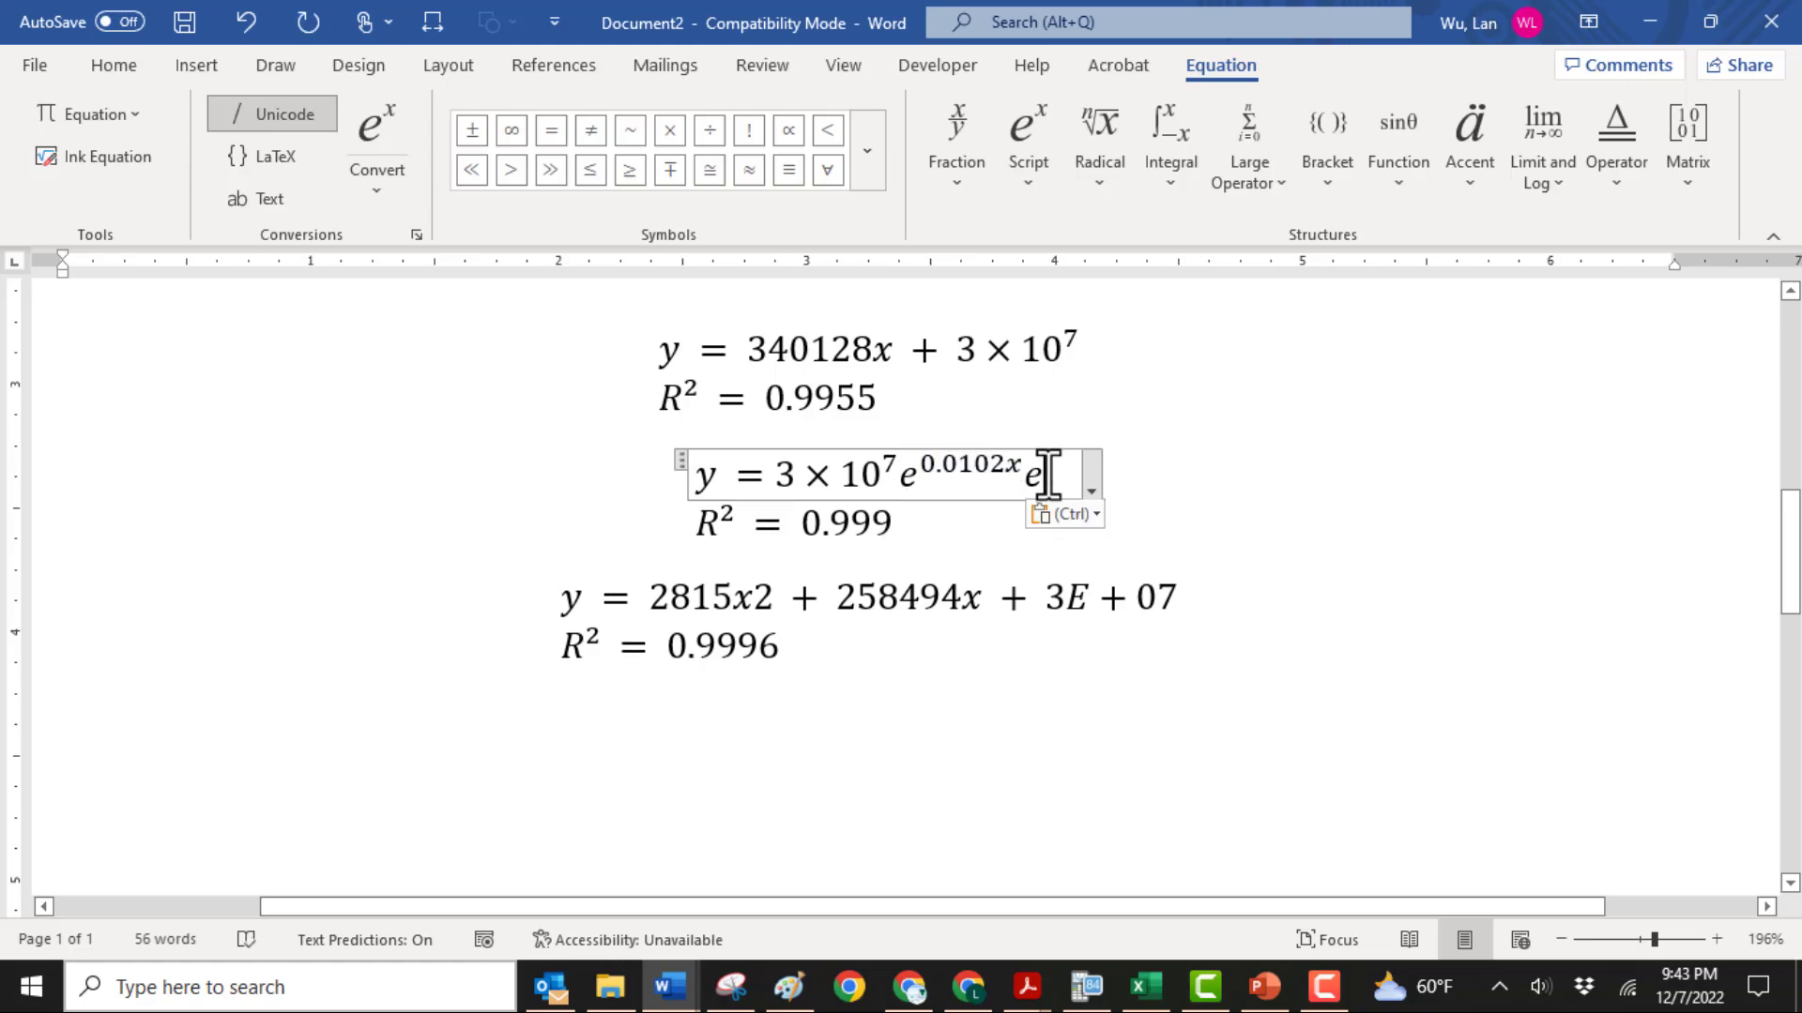
{"action": "key", "text": "Delete"}
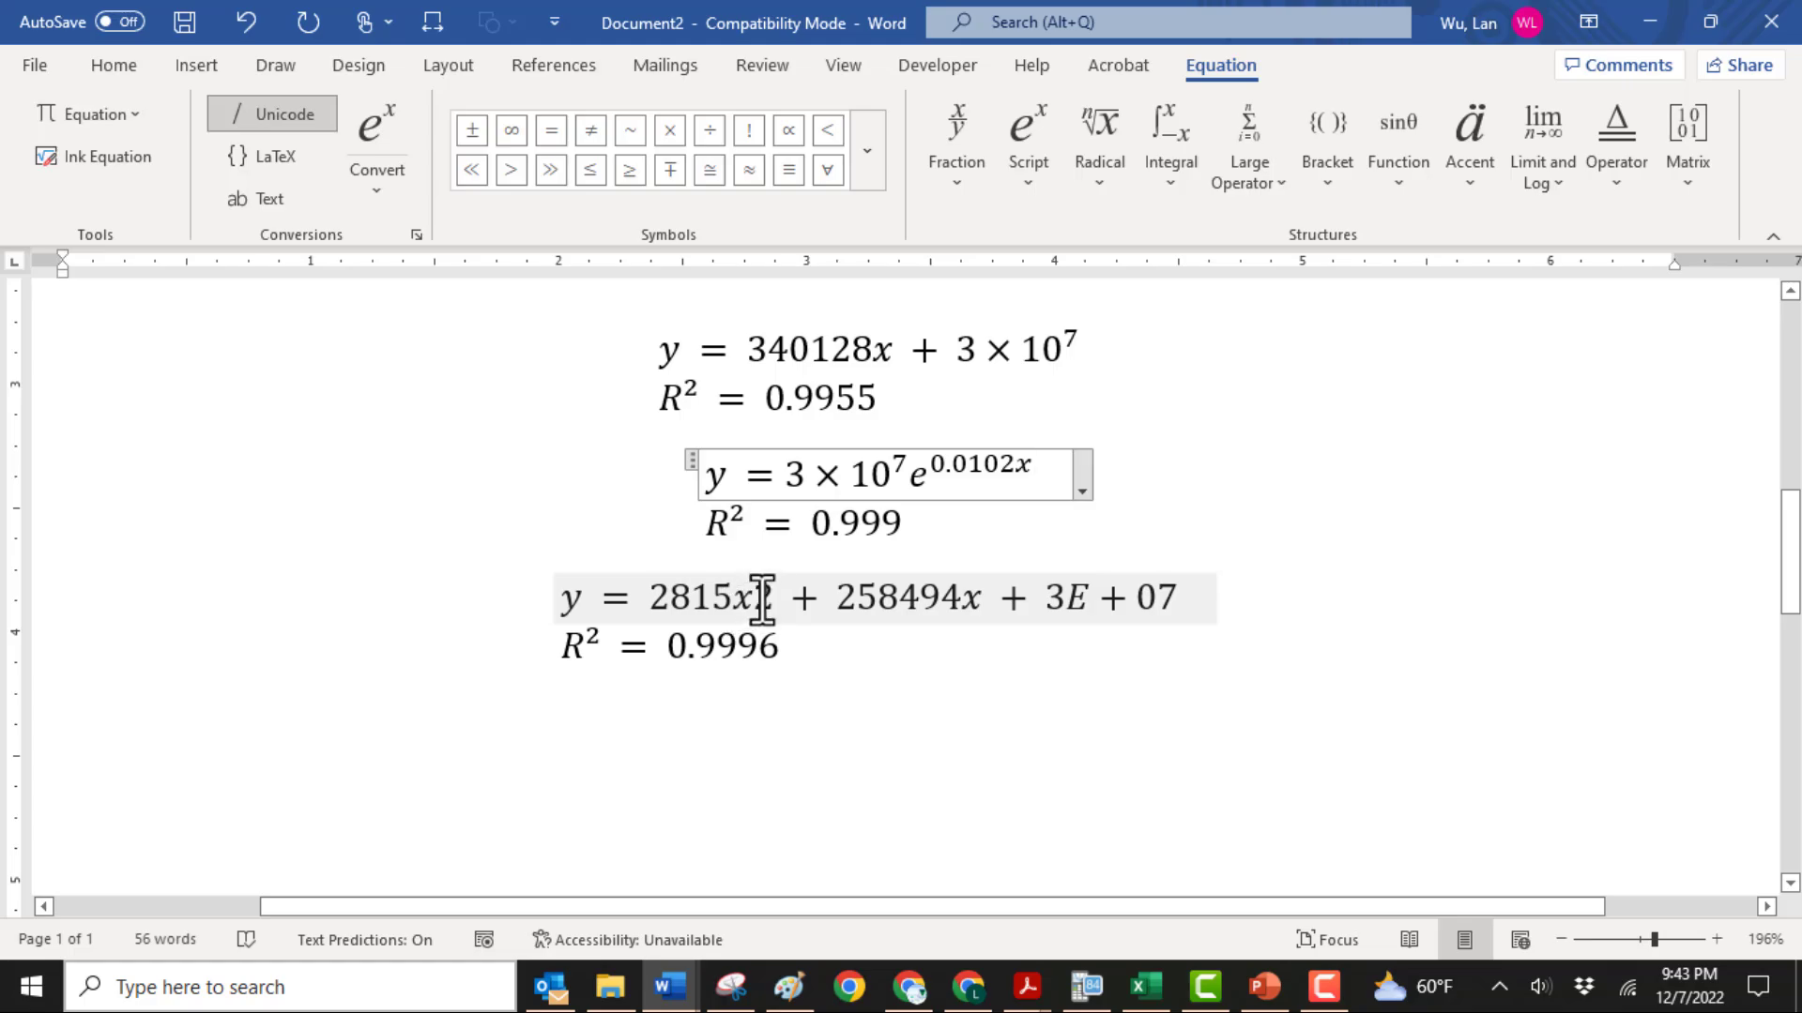
Replace x2 in the quadratic equation with the ready-made x² superscript
{"action": "left_click_drag", "start_coordinate": [780, 600], "coordinate": [740, 597]}
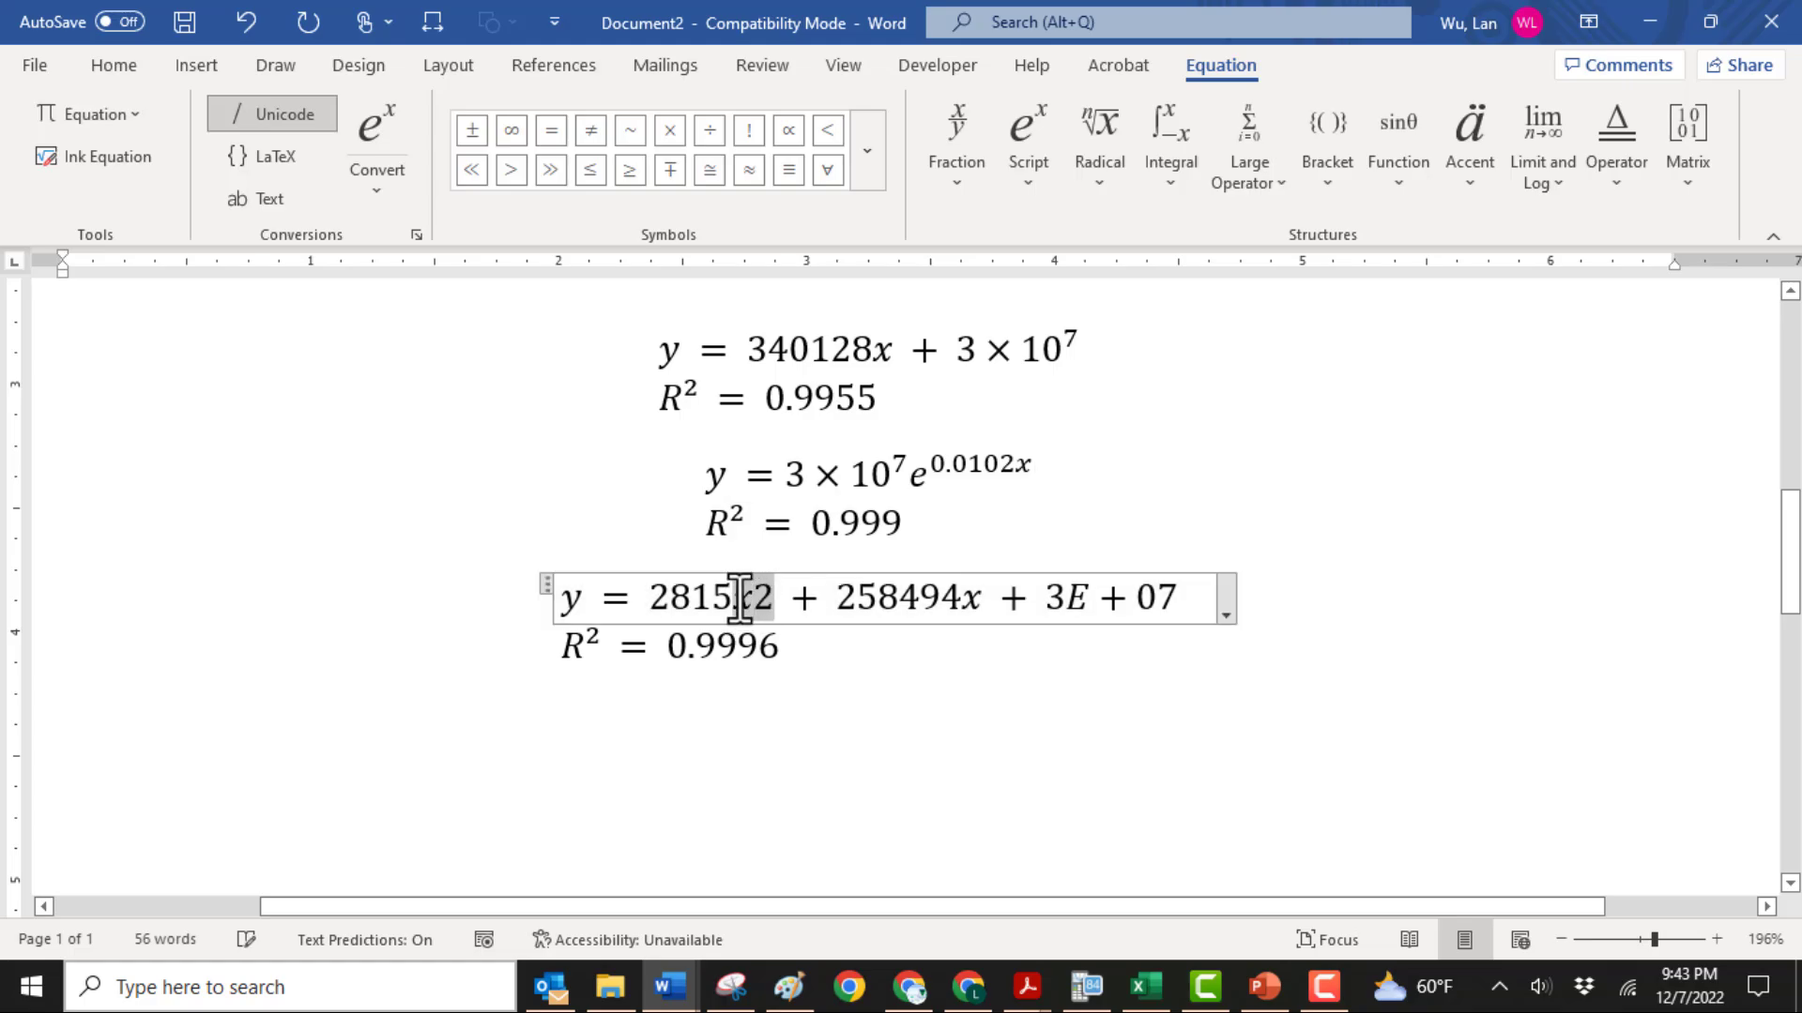
{"action": "left_click", "coordinate": [1023, 160]}
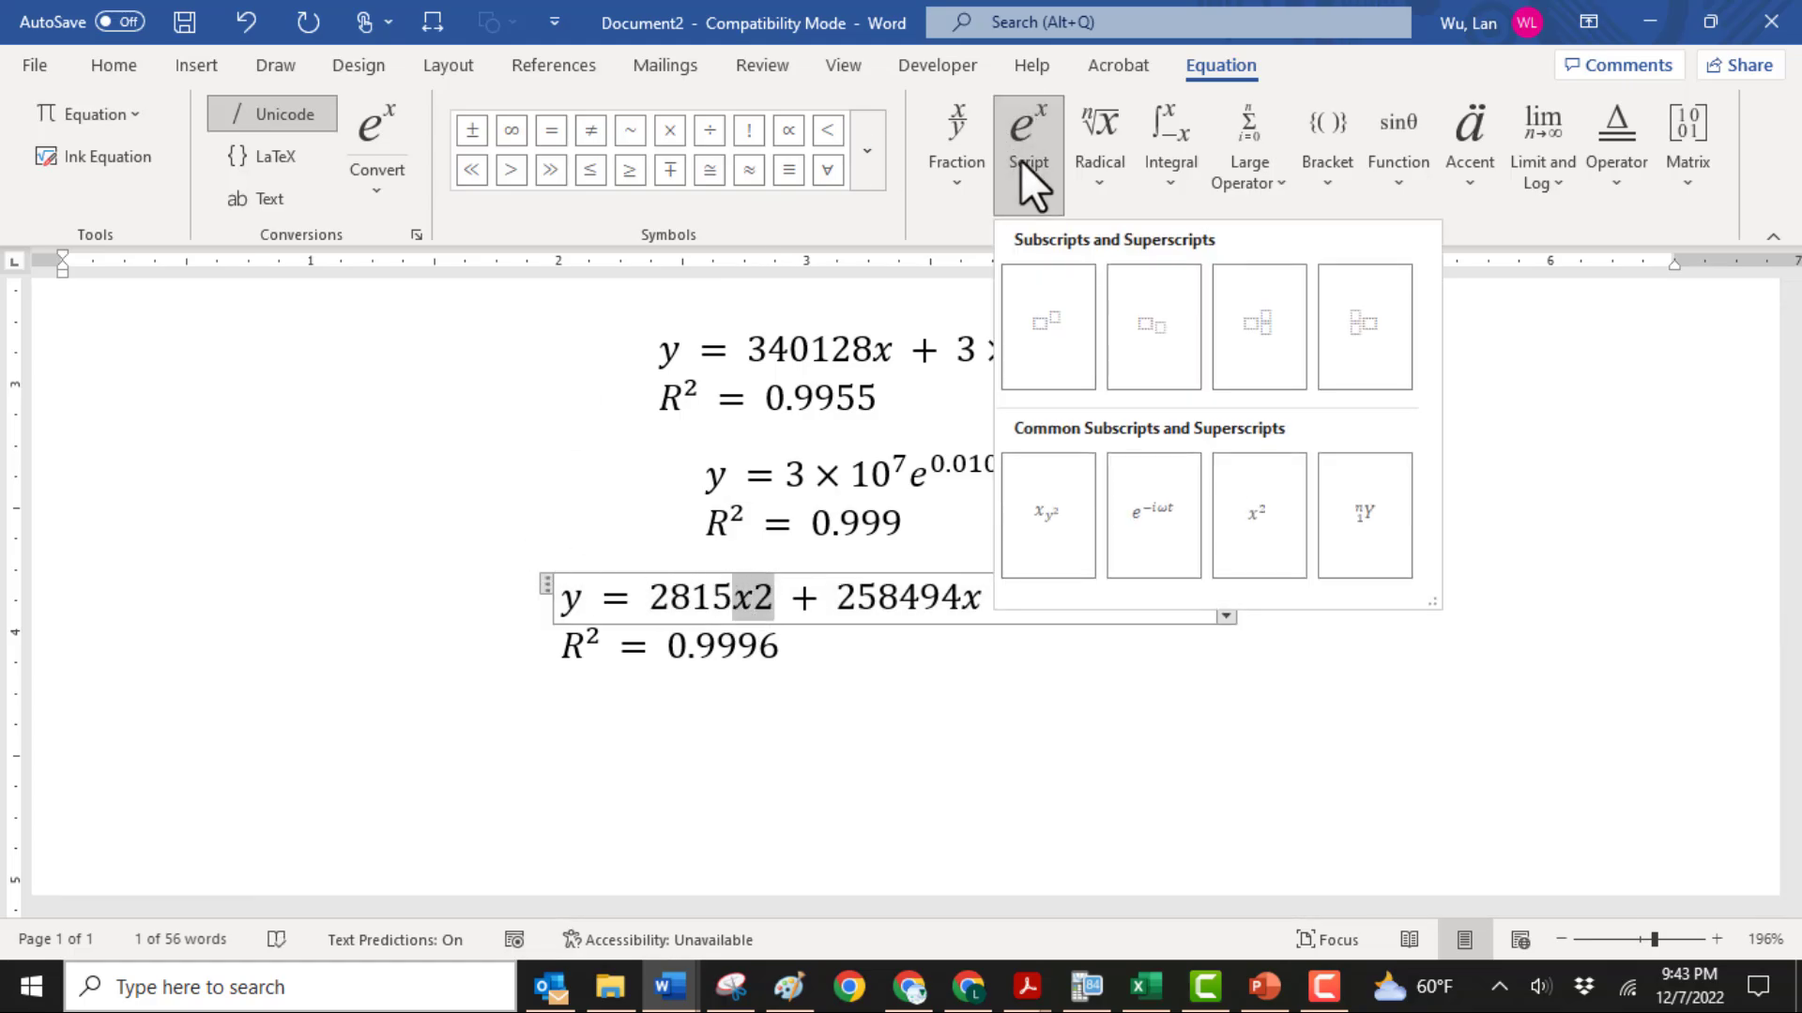
{"action": "left_click", "coordinate": [1253, 505]}
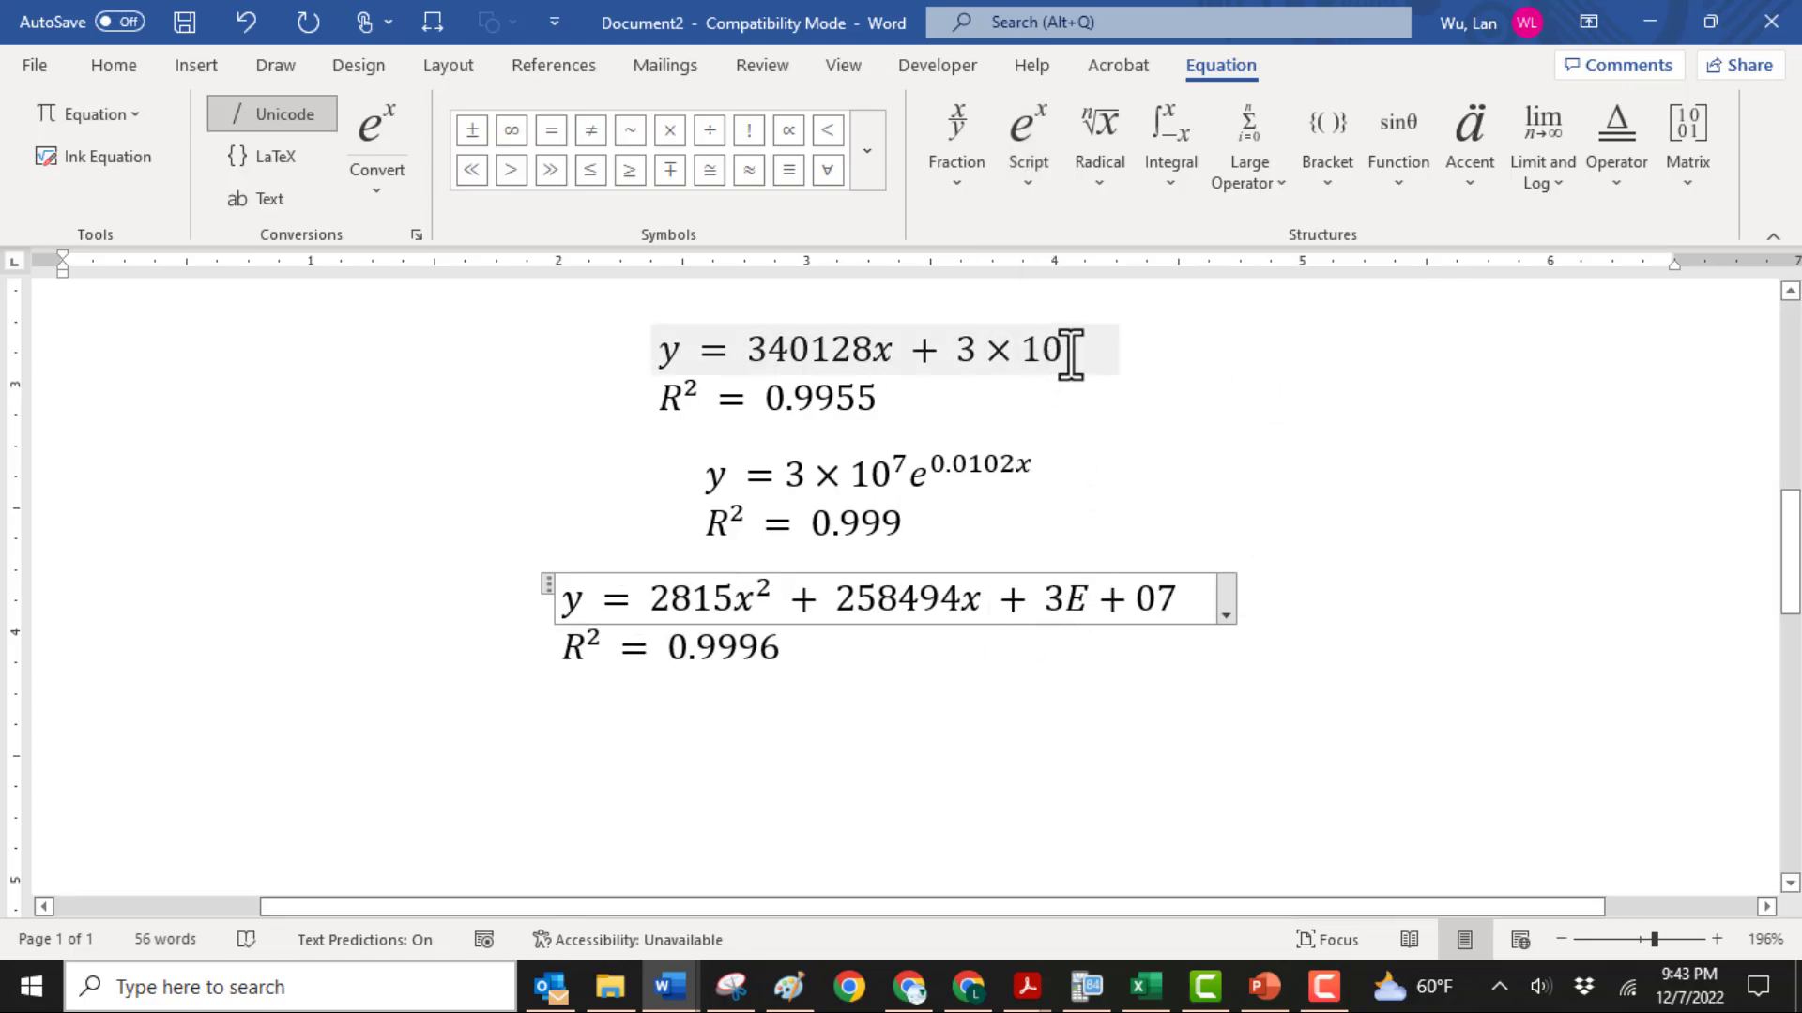
Copy 3 × 10⁷ from the linear equation, paste it over 3E+07 in the quadratic equation, and leave the equation
{"action": "left_click_drag", "start_coordinate": [1075, 353], "coordinate": [967, 351]}
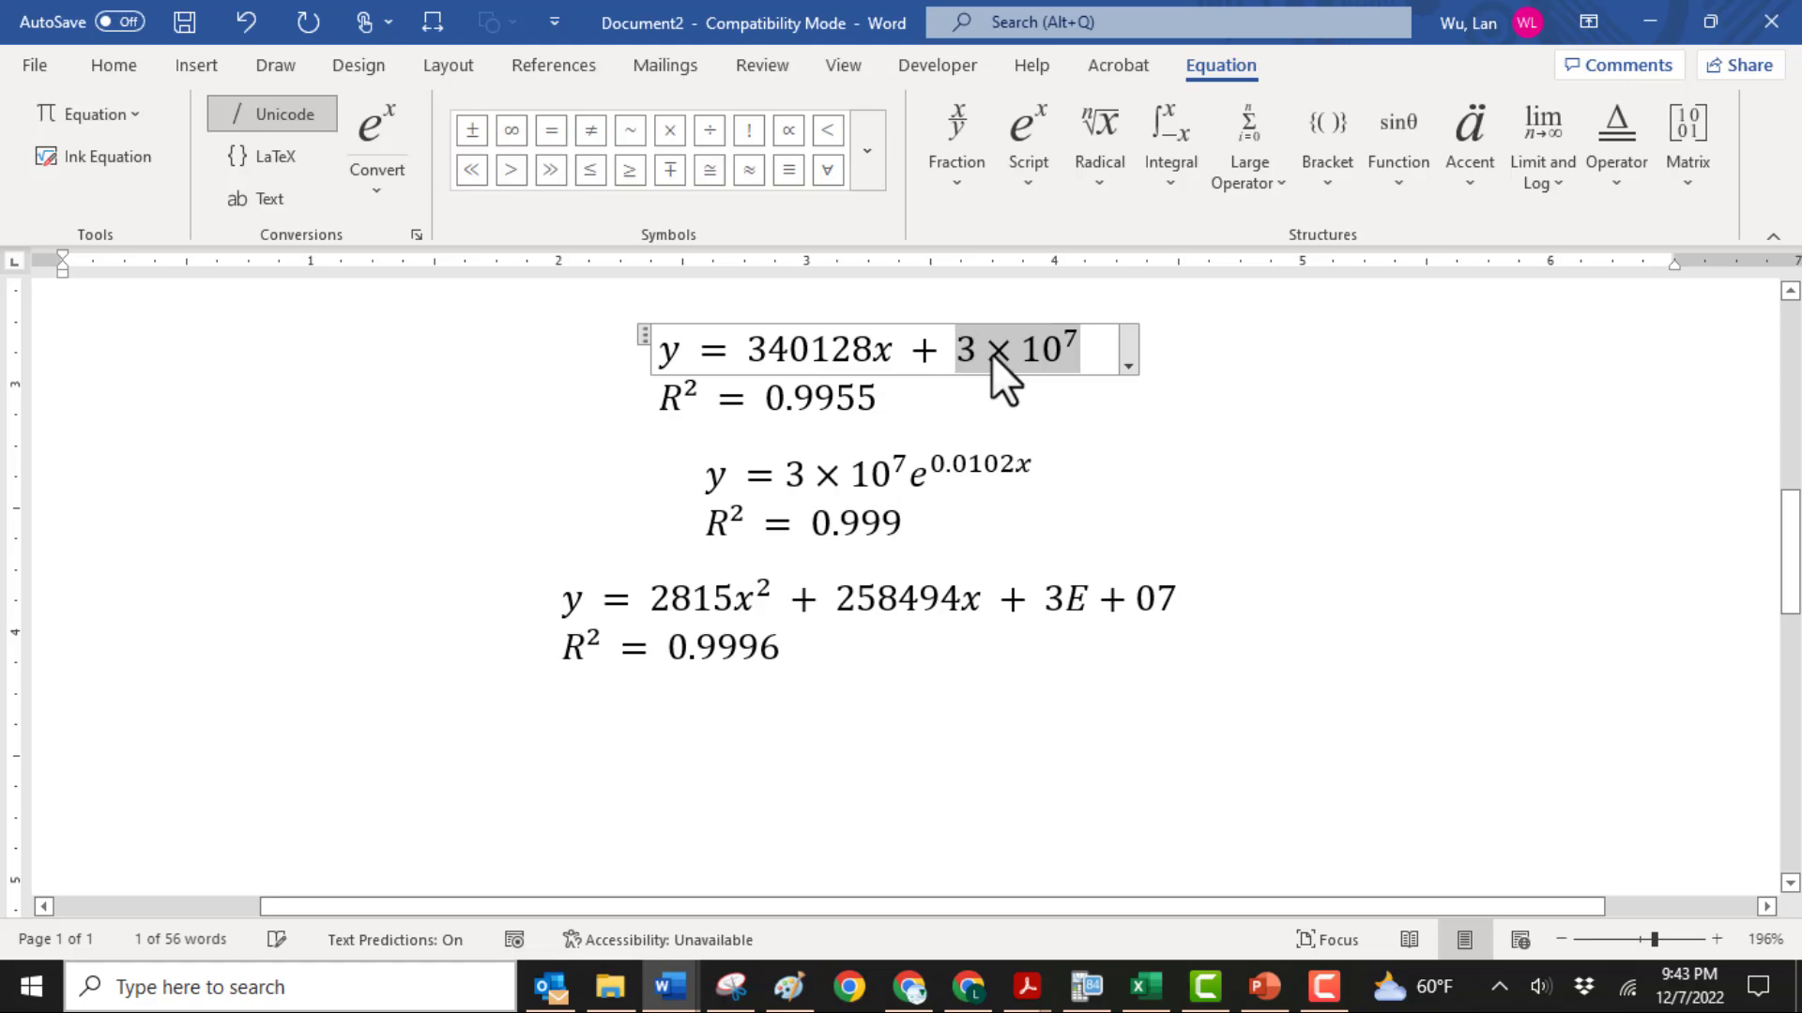
{"action": "right_click", "coordinate": [991, 353]}
{"action": "left_click", "coordinate": [1083, 411]}
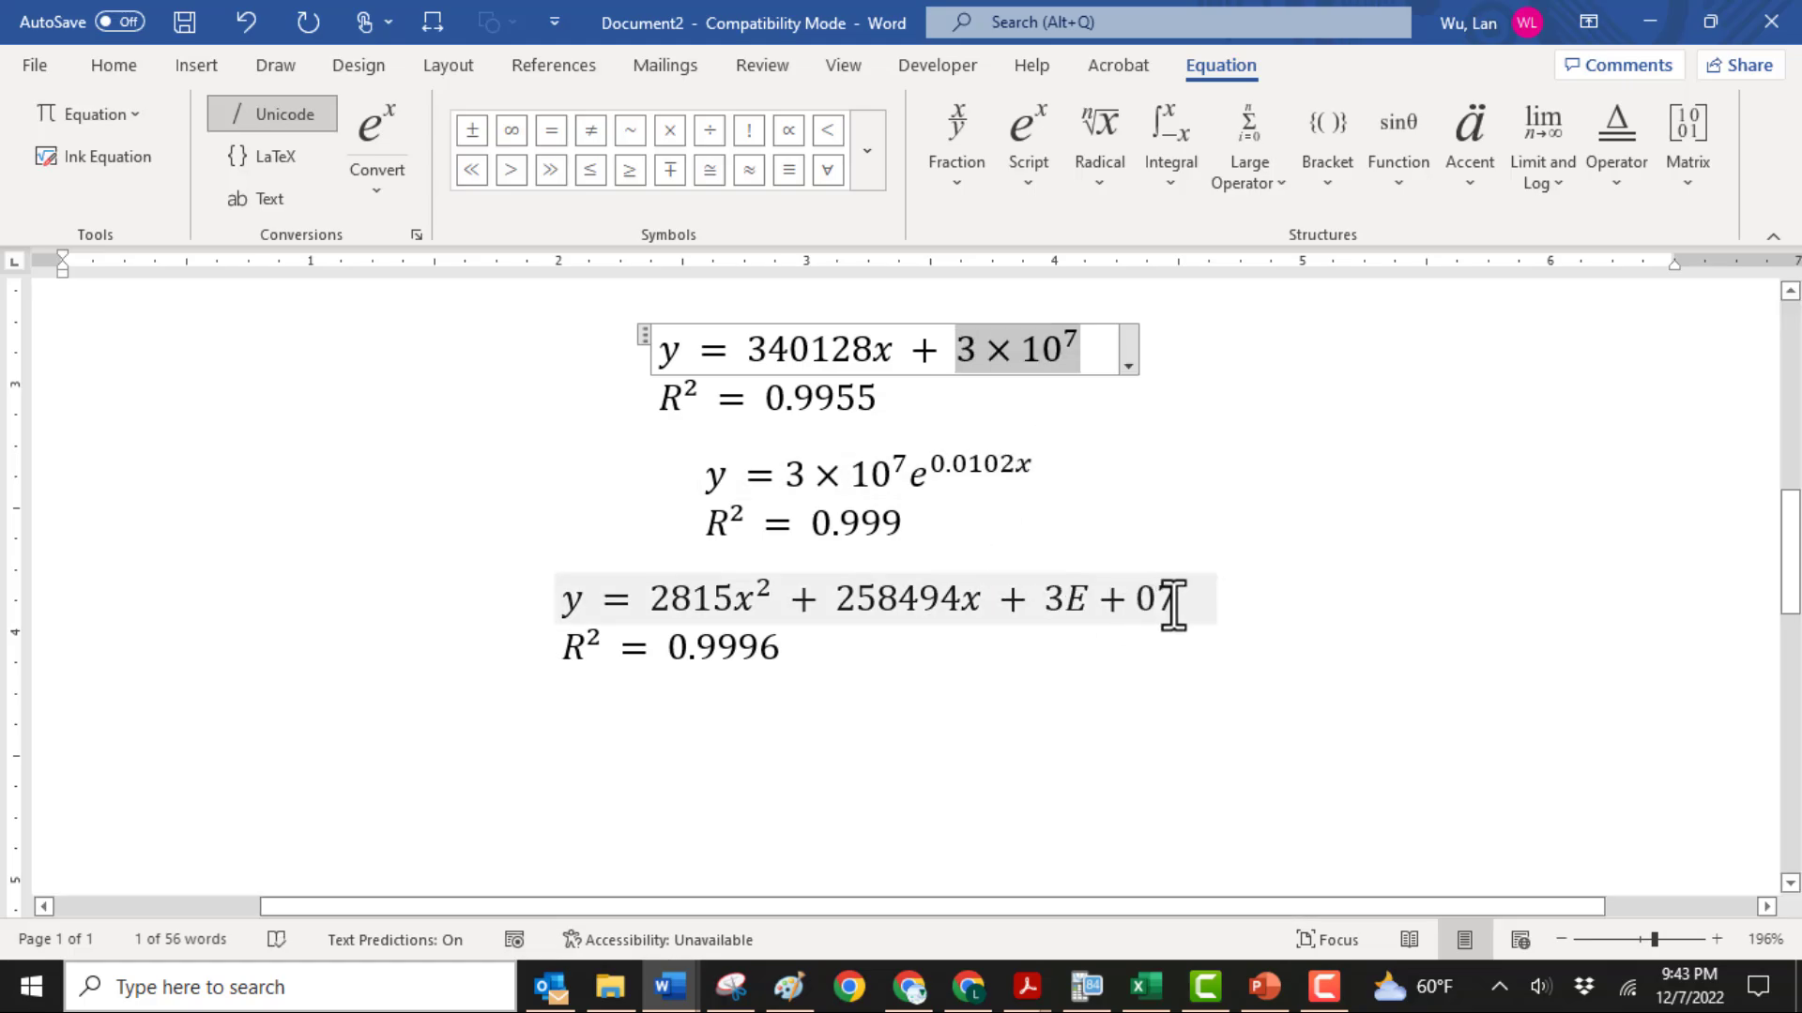
{"action": "left_click_drag", "start_coordinate": [1173, 601], "coordinate": [1032, 605]}
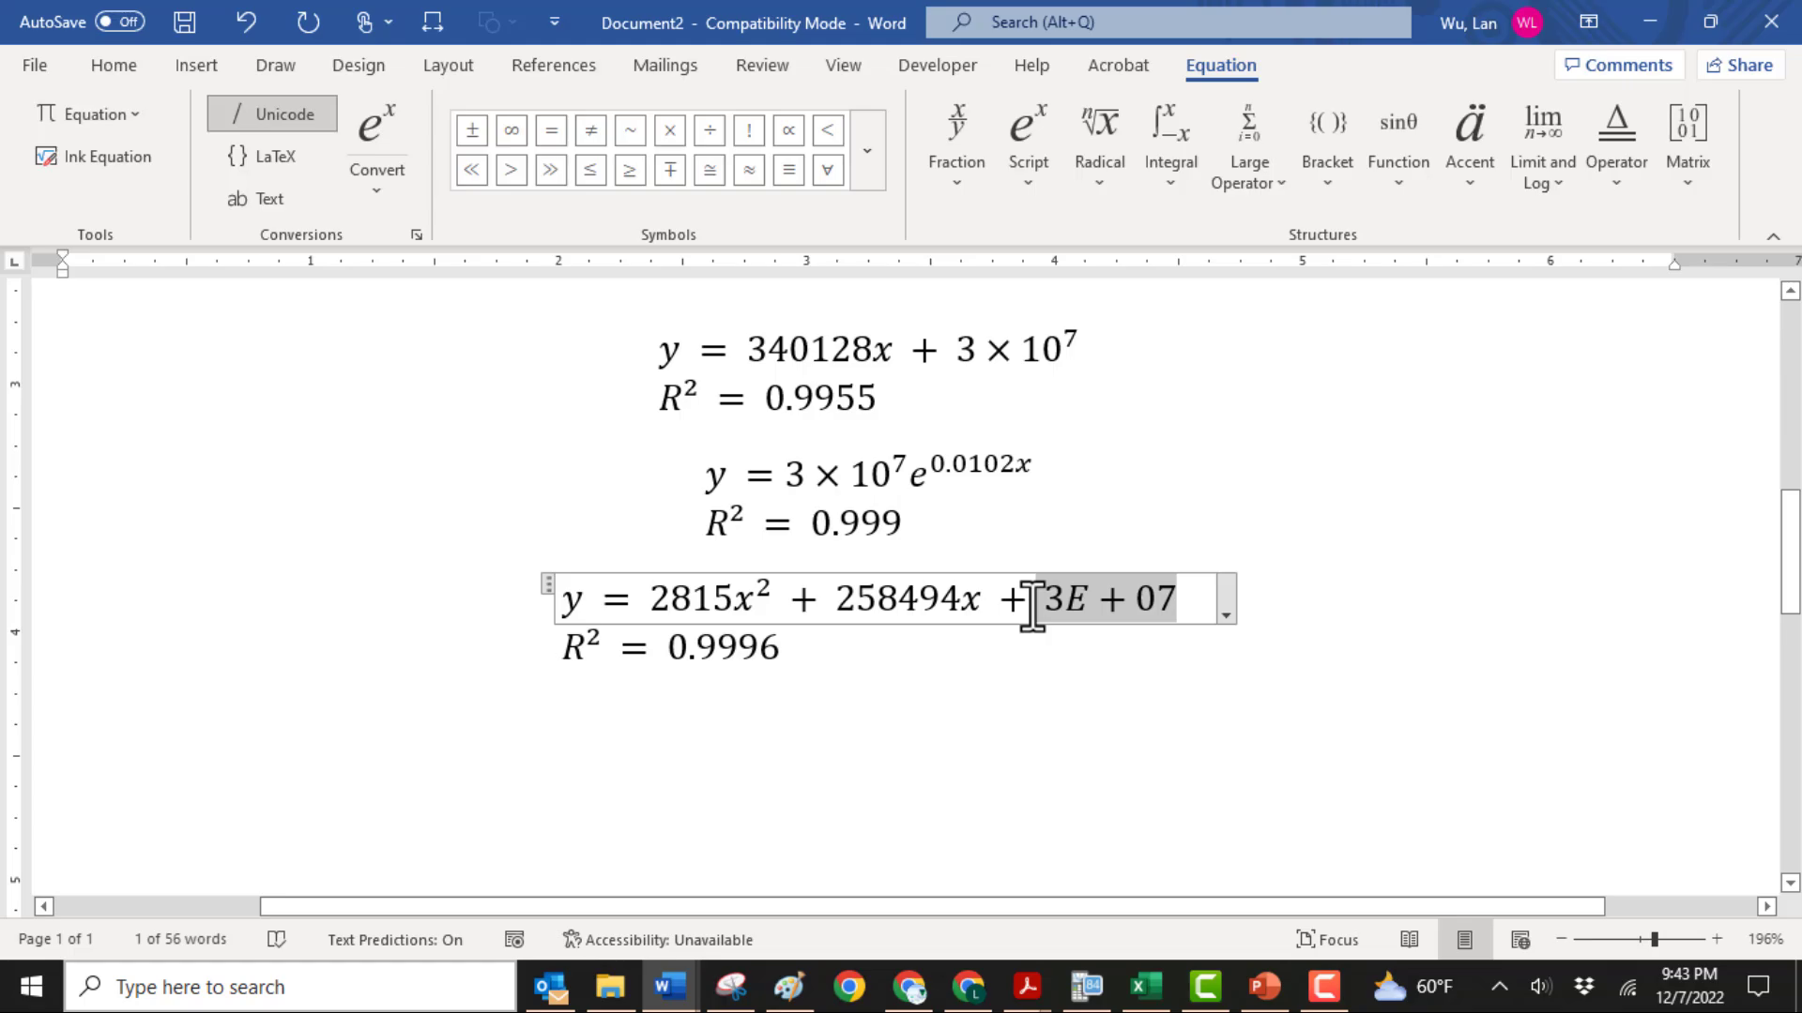
{"action": "key", "text": "ctrl+v"}
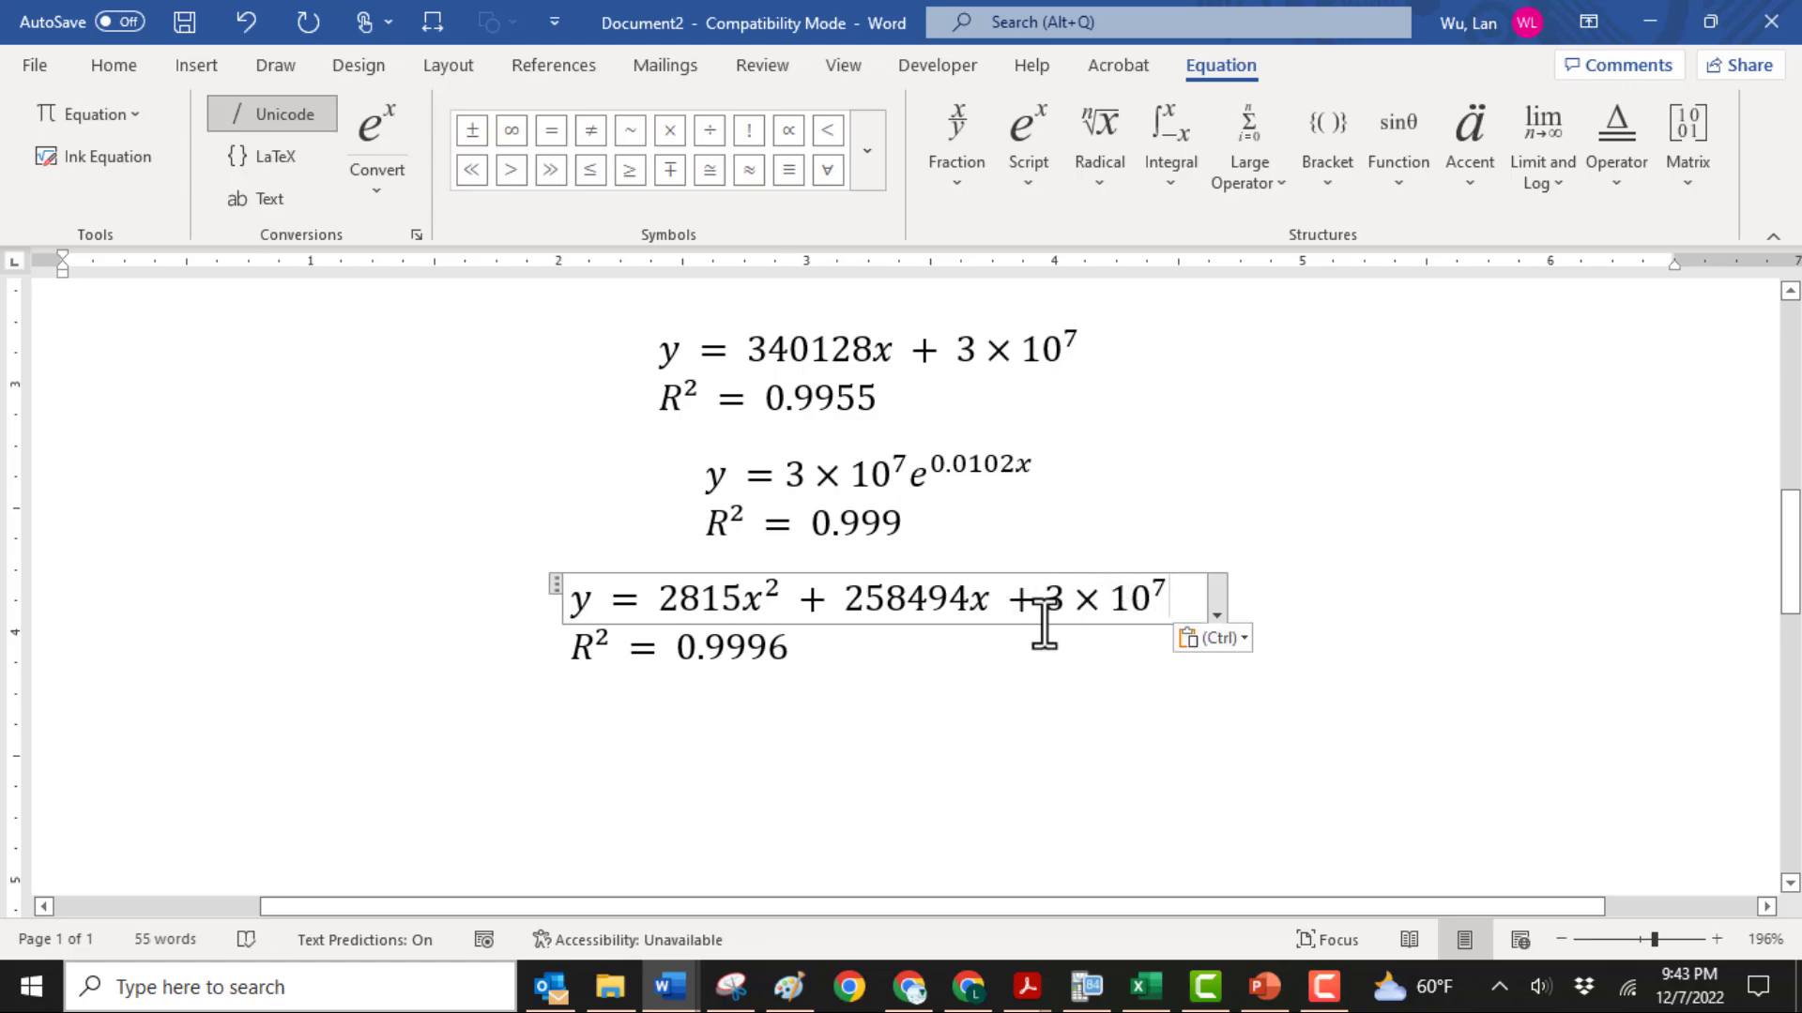
{"action": "left_click", "coordinate": [600, 735]}
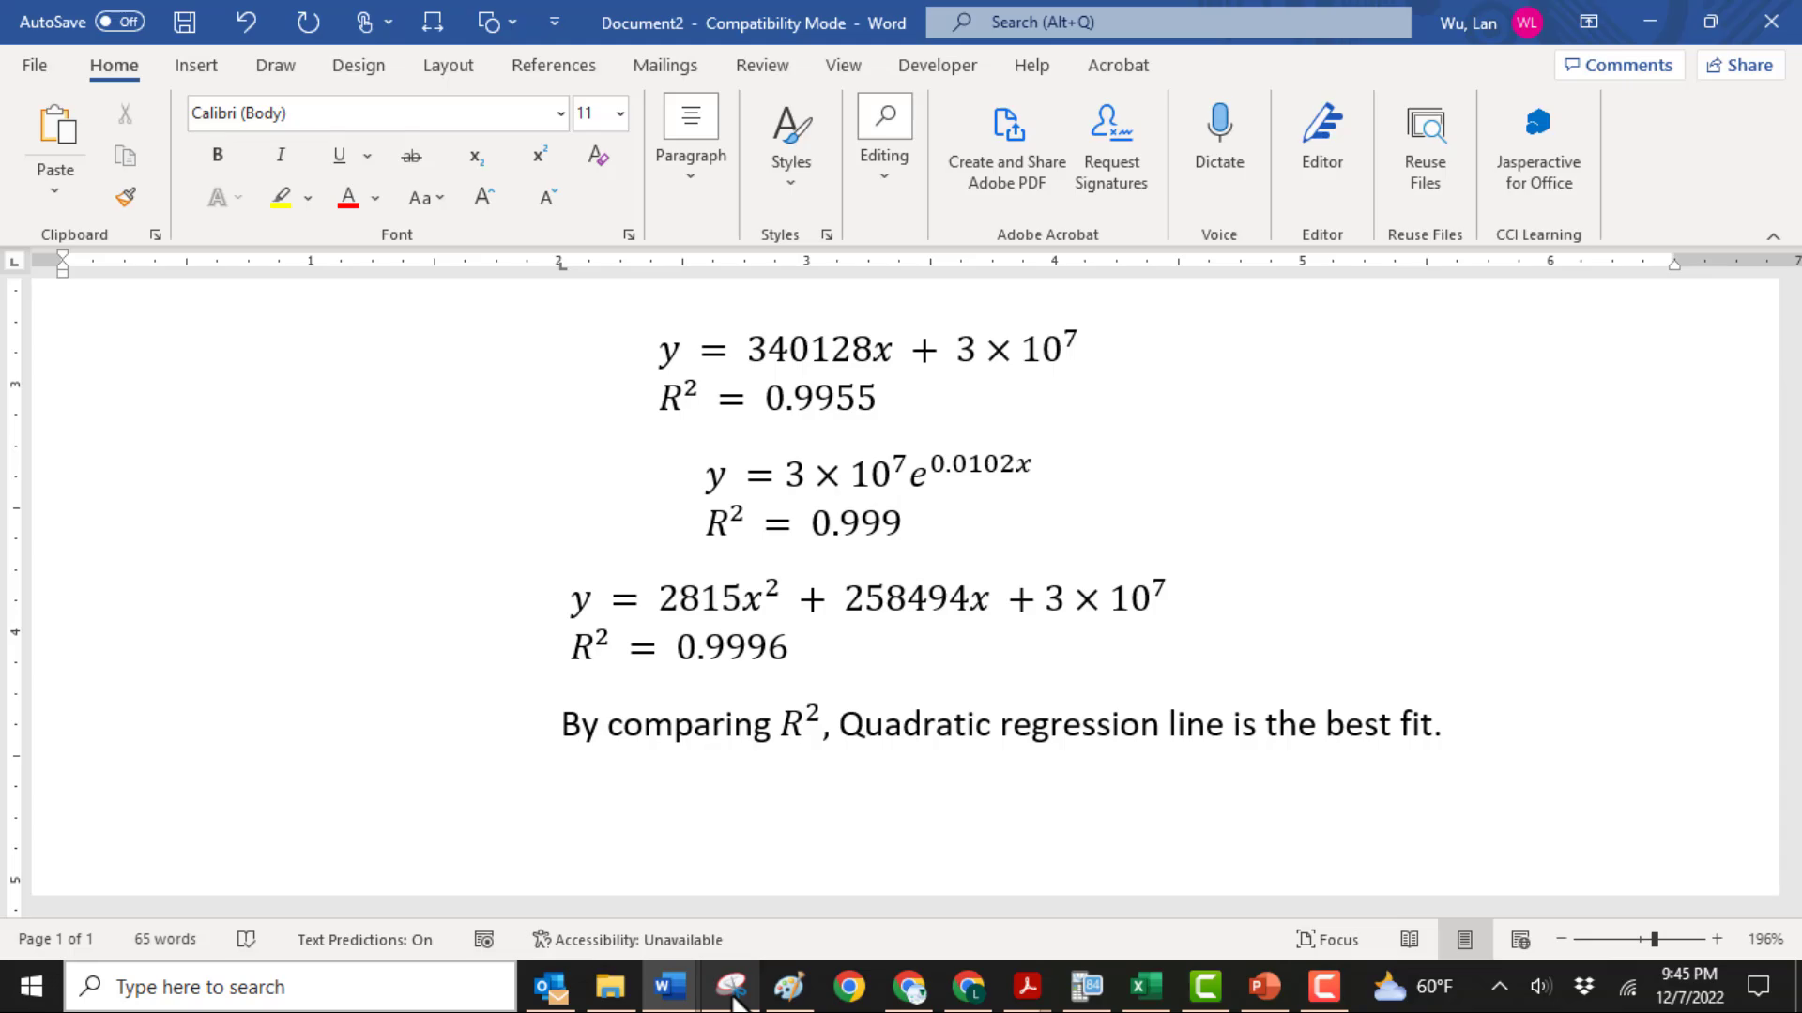
Switch to Snipping Tool and capture a rectangular snip of the three equations, their R² values and the concluding sentence
{"action": "left_click", "coordinate": [733, 1000]}
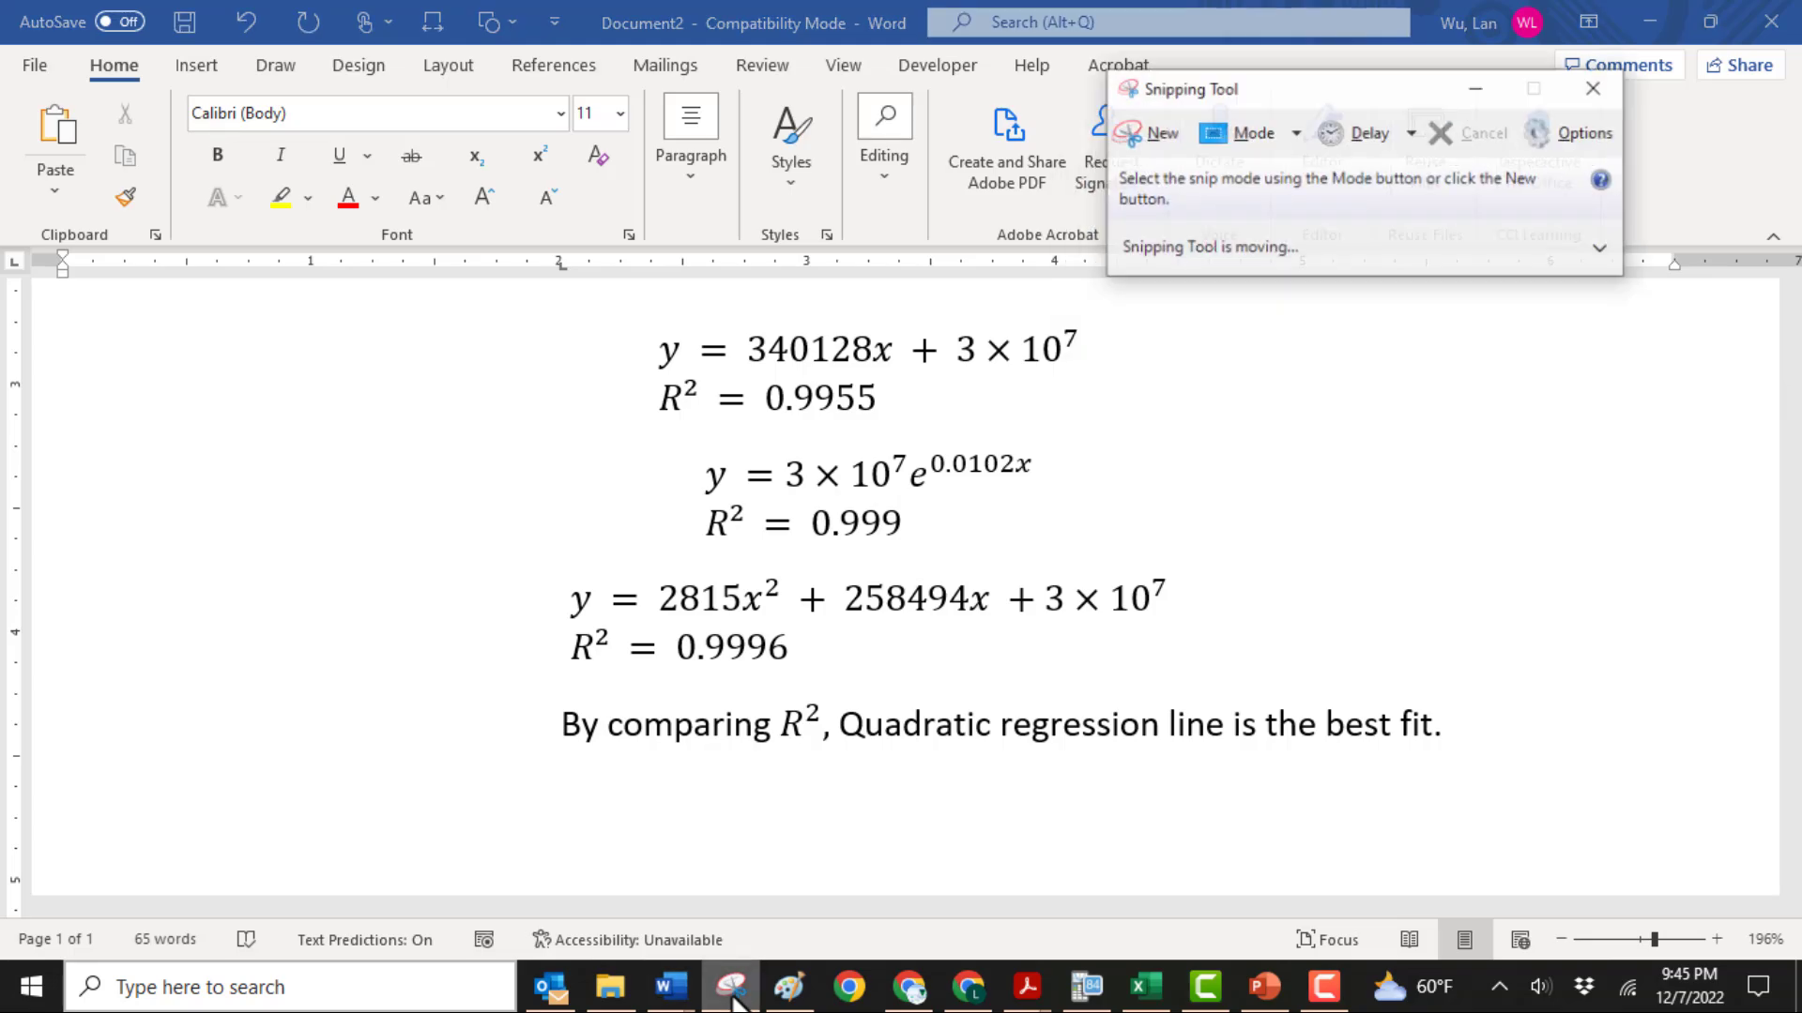
{"action": "left_click", "coordinate": [1175, 141]}
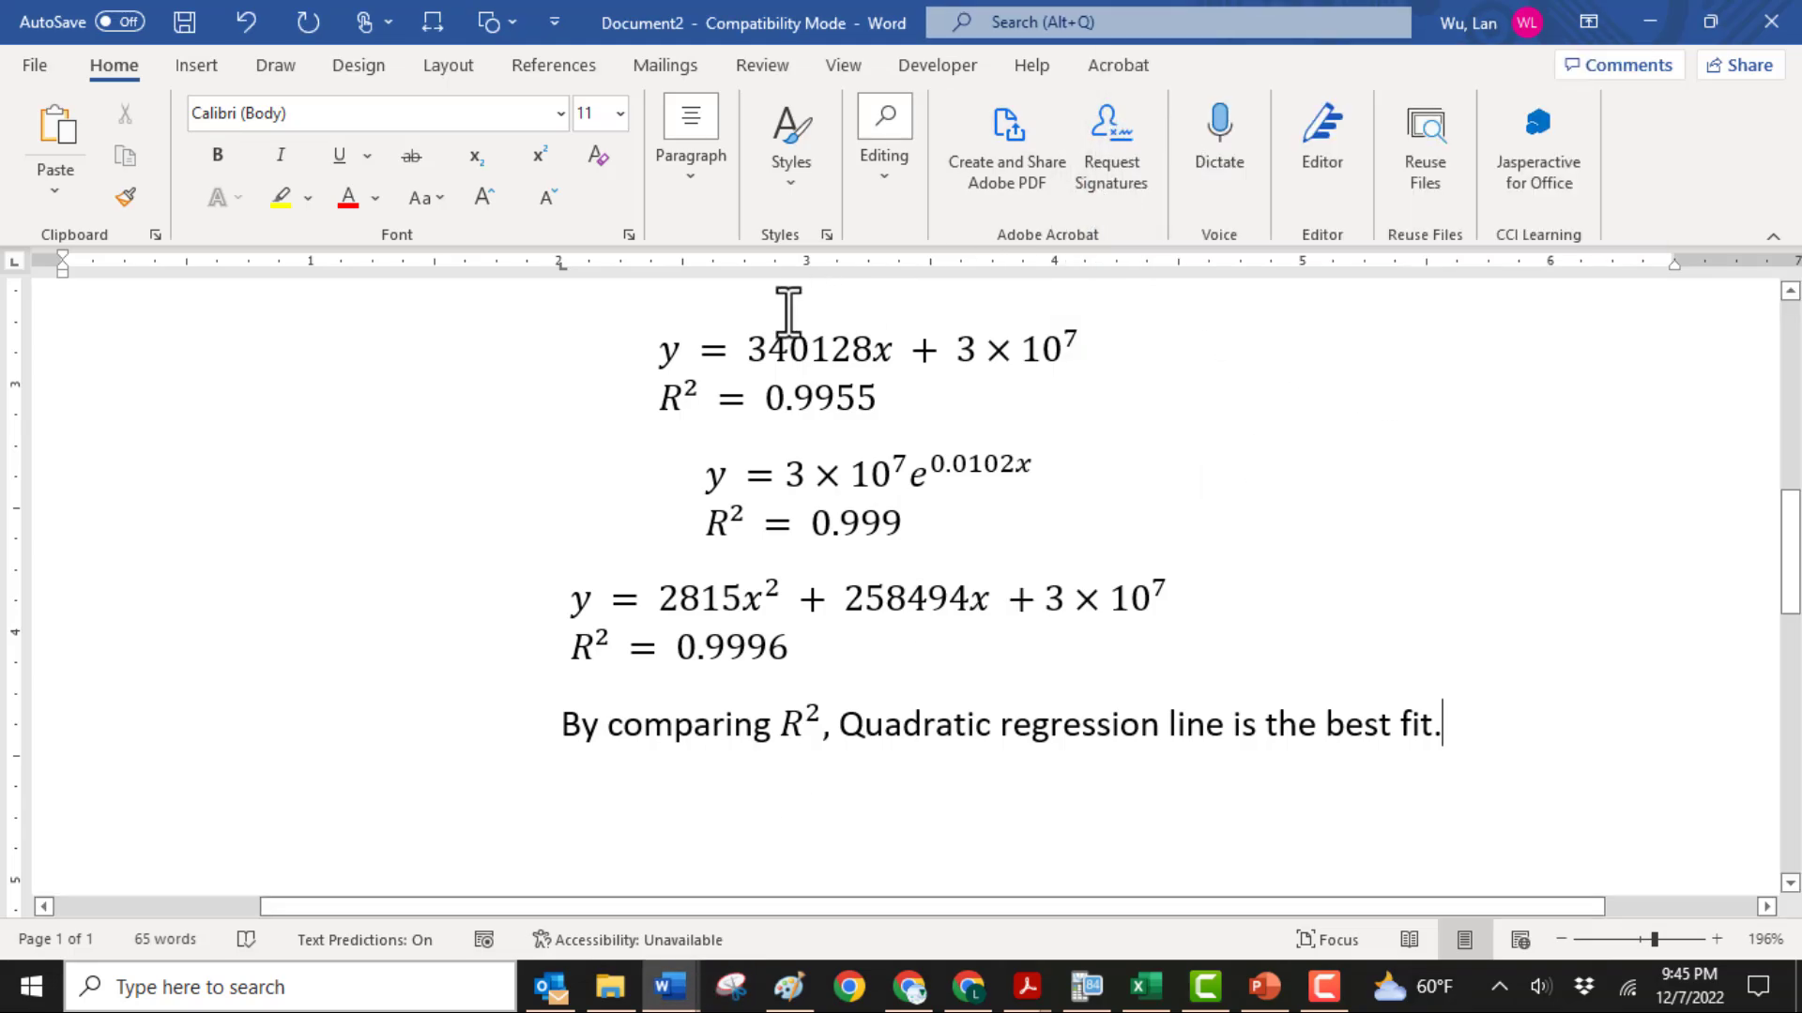
{"action": "left_click_drag", "start_coordinate": [515, 312], "coordinate": [1442, 775]}
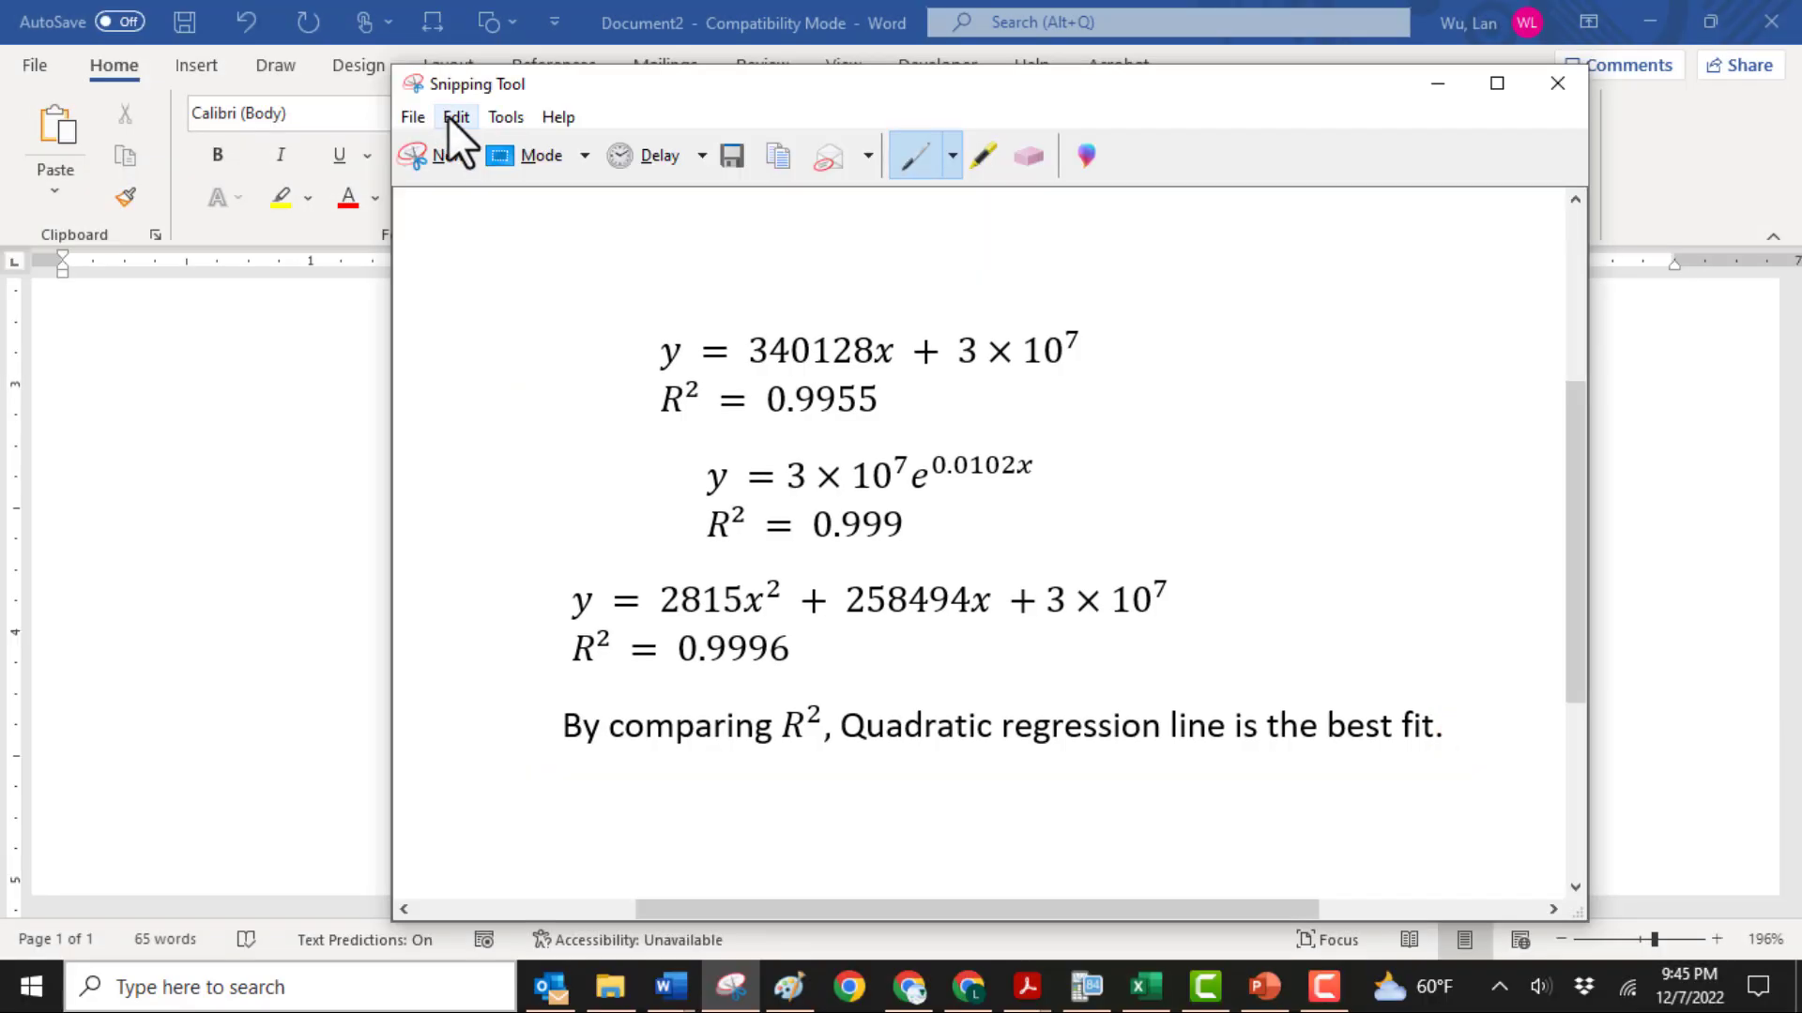
Copy the captured snip of the three equations and switch to PowerPoint
{"action": "left_click", "coordinate": [456, 116]}
{"action": "left_click", "coordinate": [491, 147]}
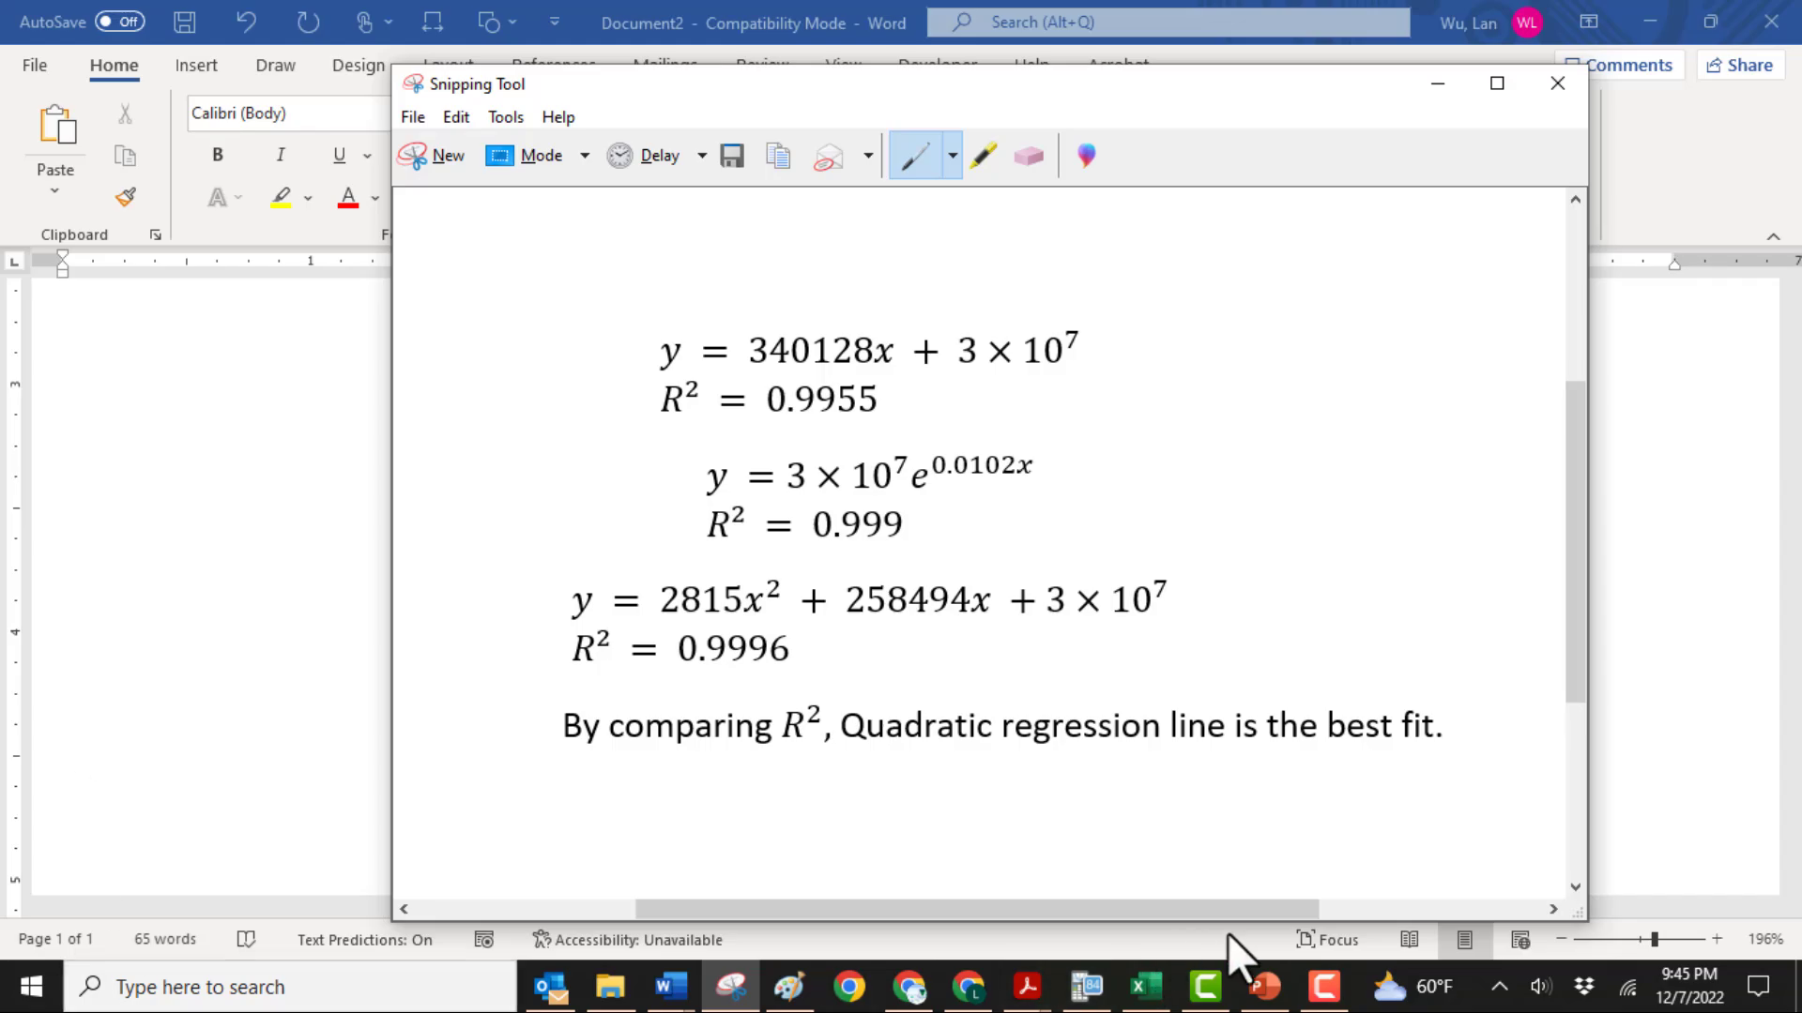
{"action": "left_click", "coordinate": [1264, 986]}
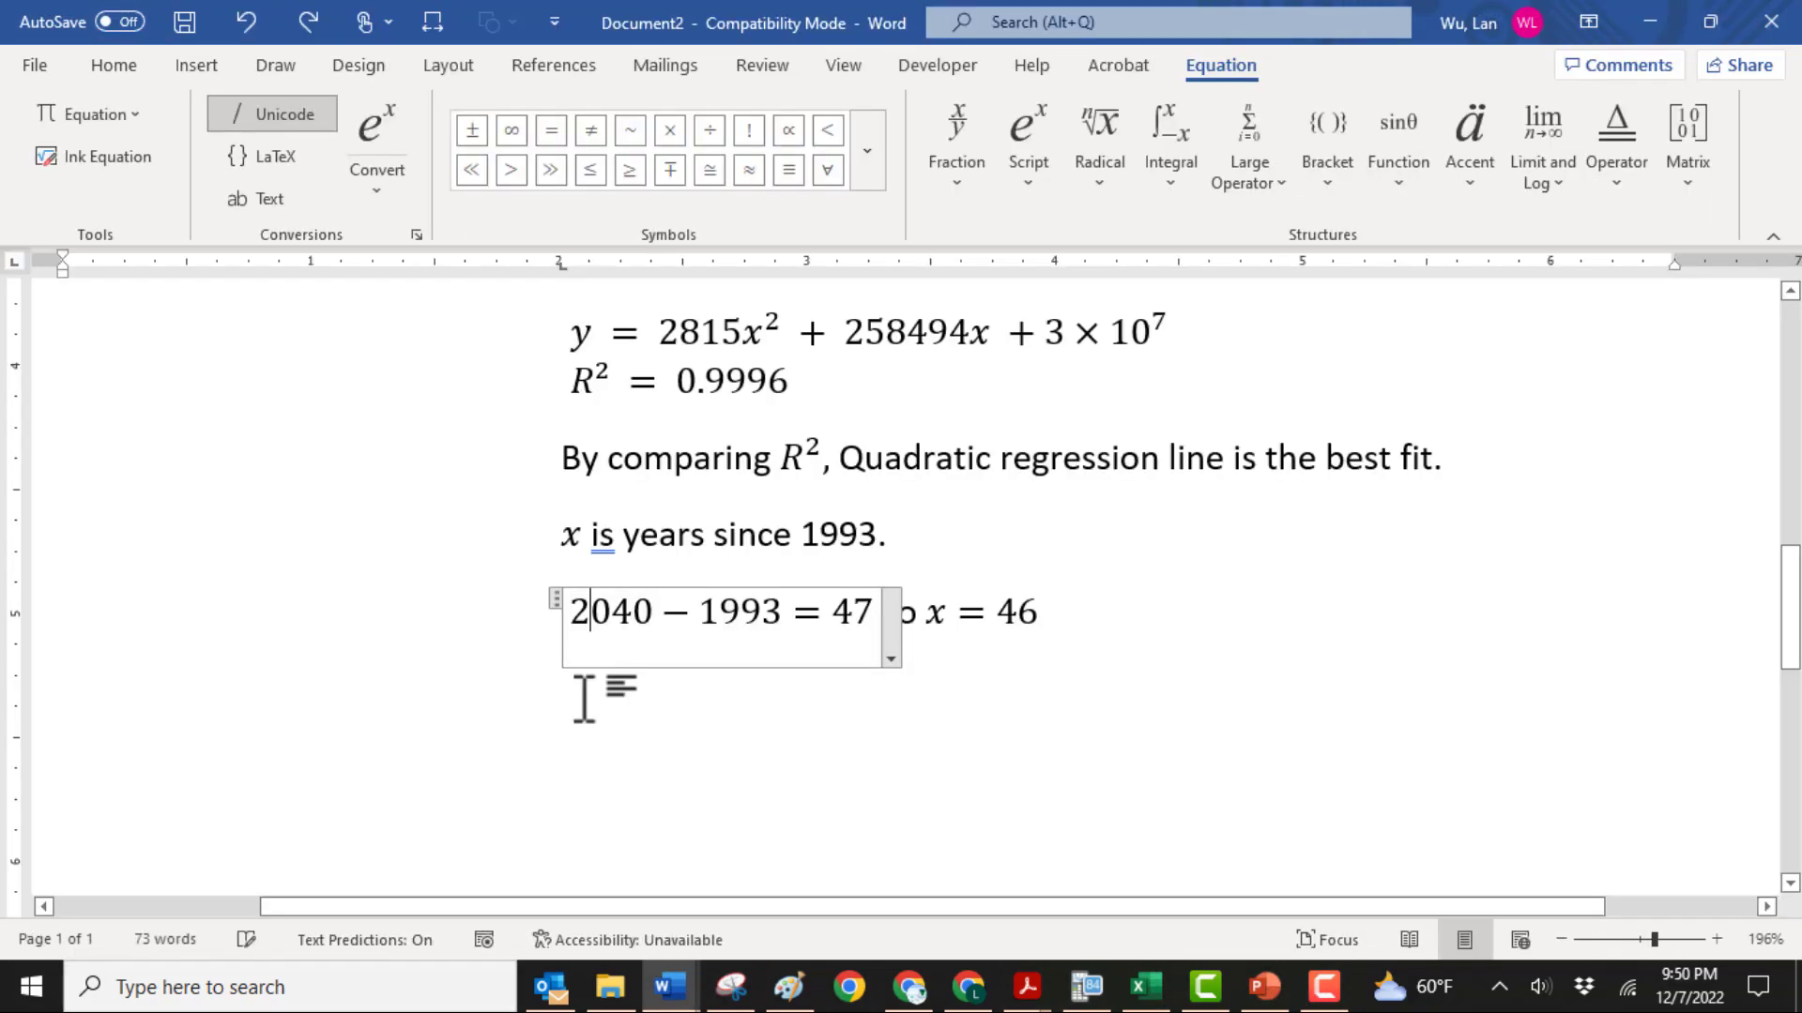
Paste the quadratic equation below the x = 46 line and replace the x in its squared term with (46)
{"action": "left_click", "coordinate": [583, 699]}
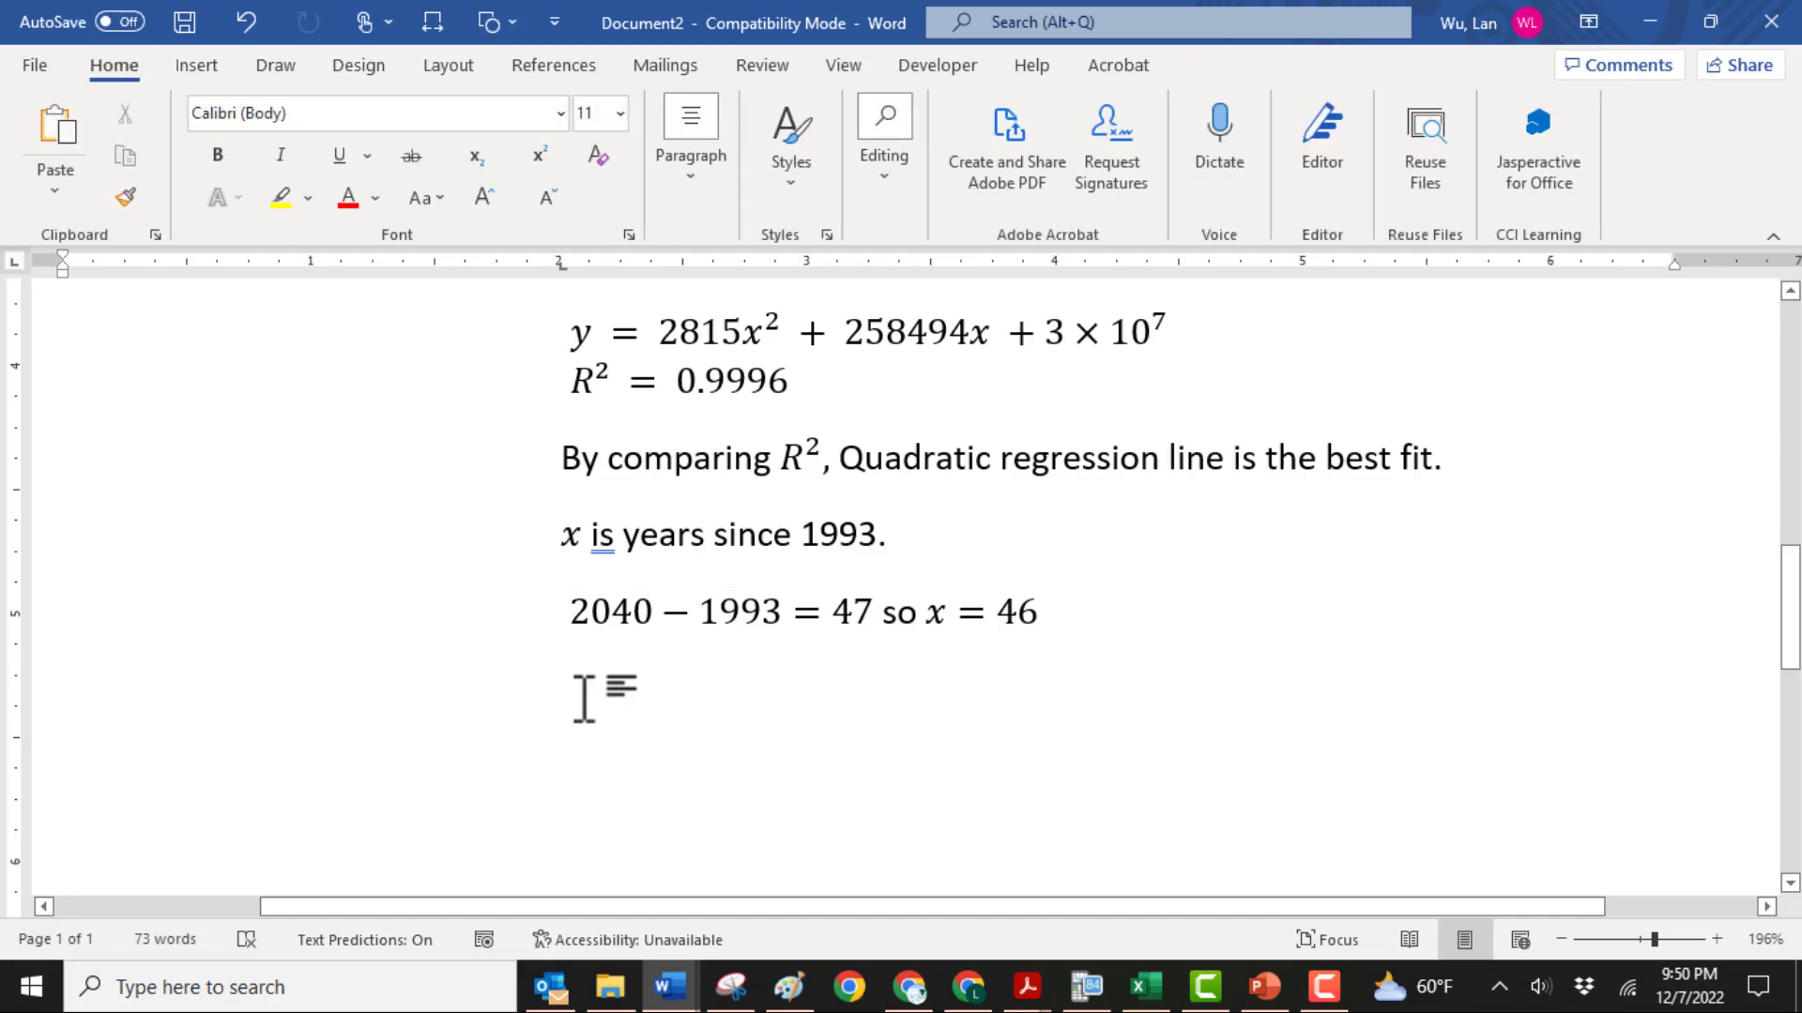
{"action": "key", "text": "ctrl+v"}
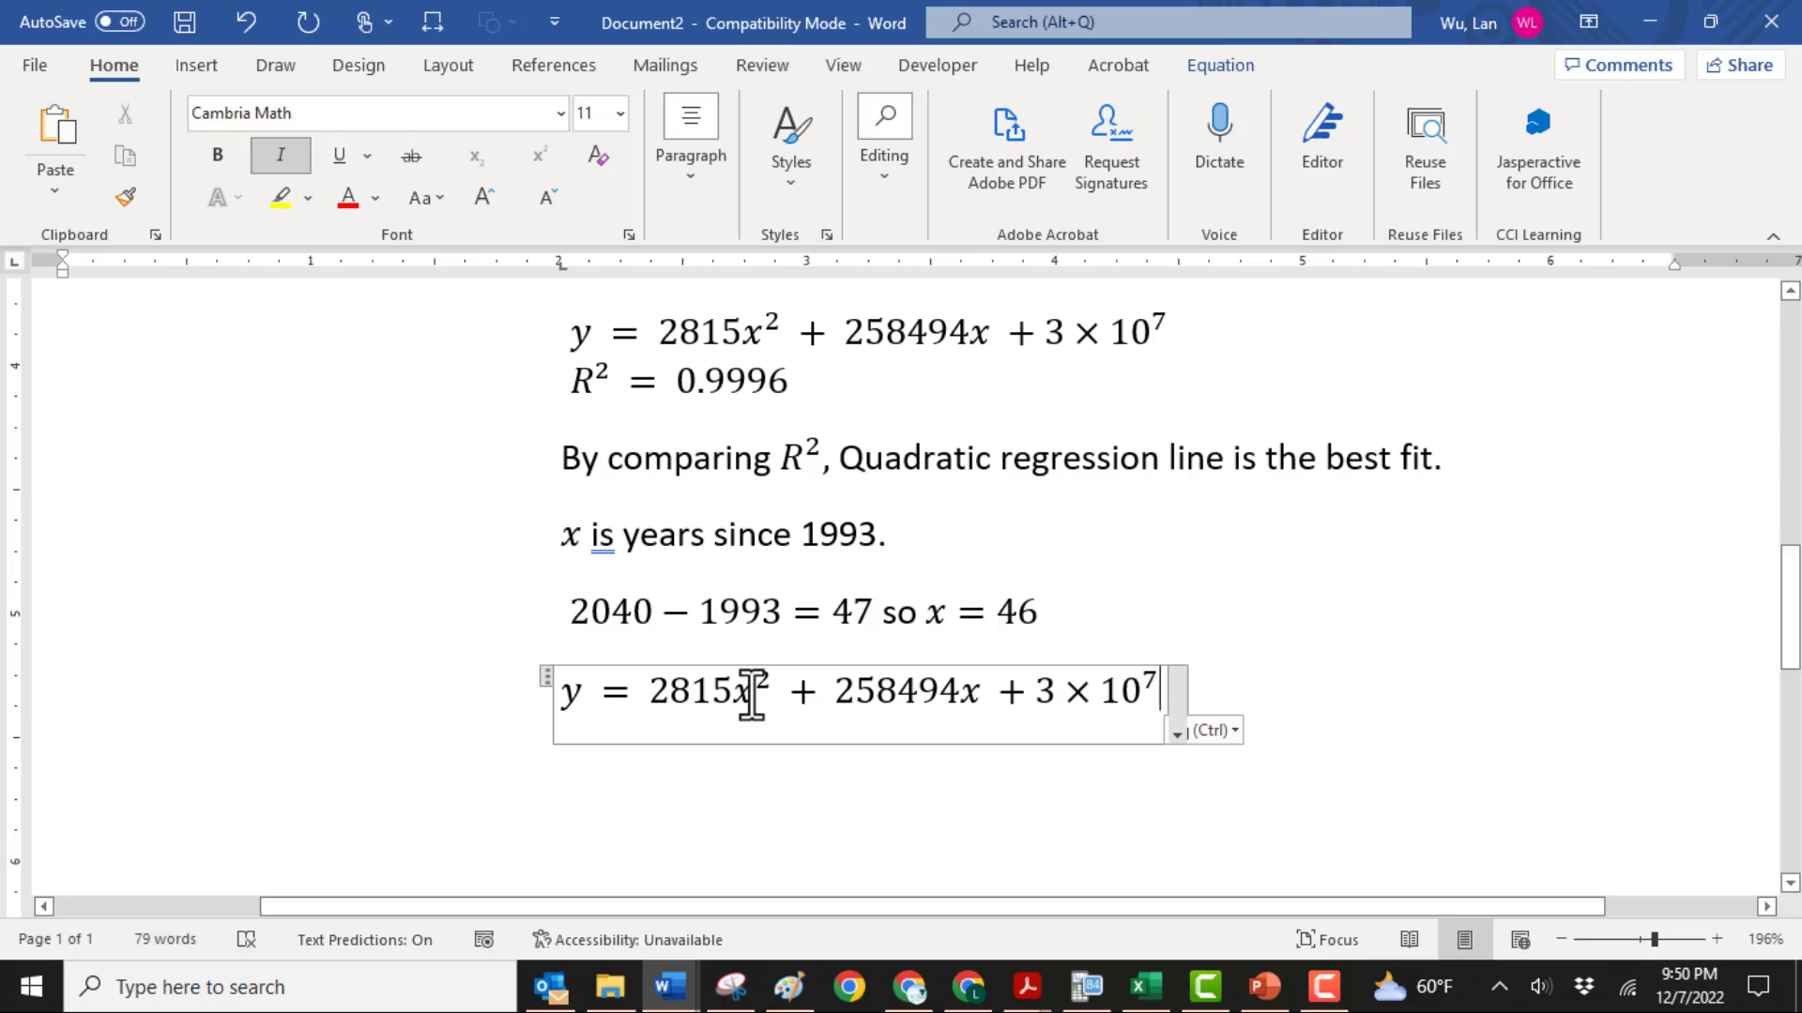
{"action": "key", "text": "BackSpace"}
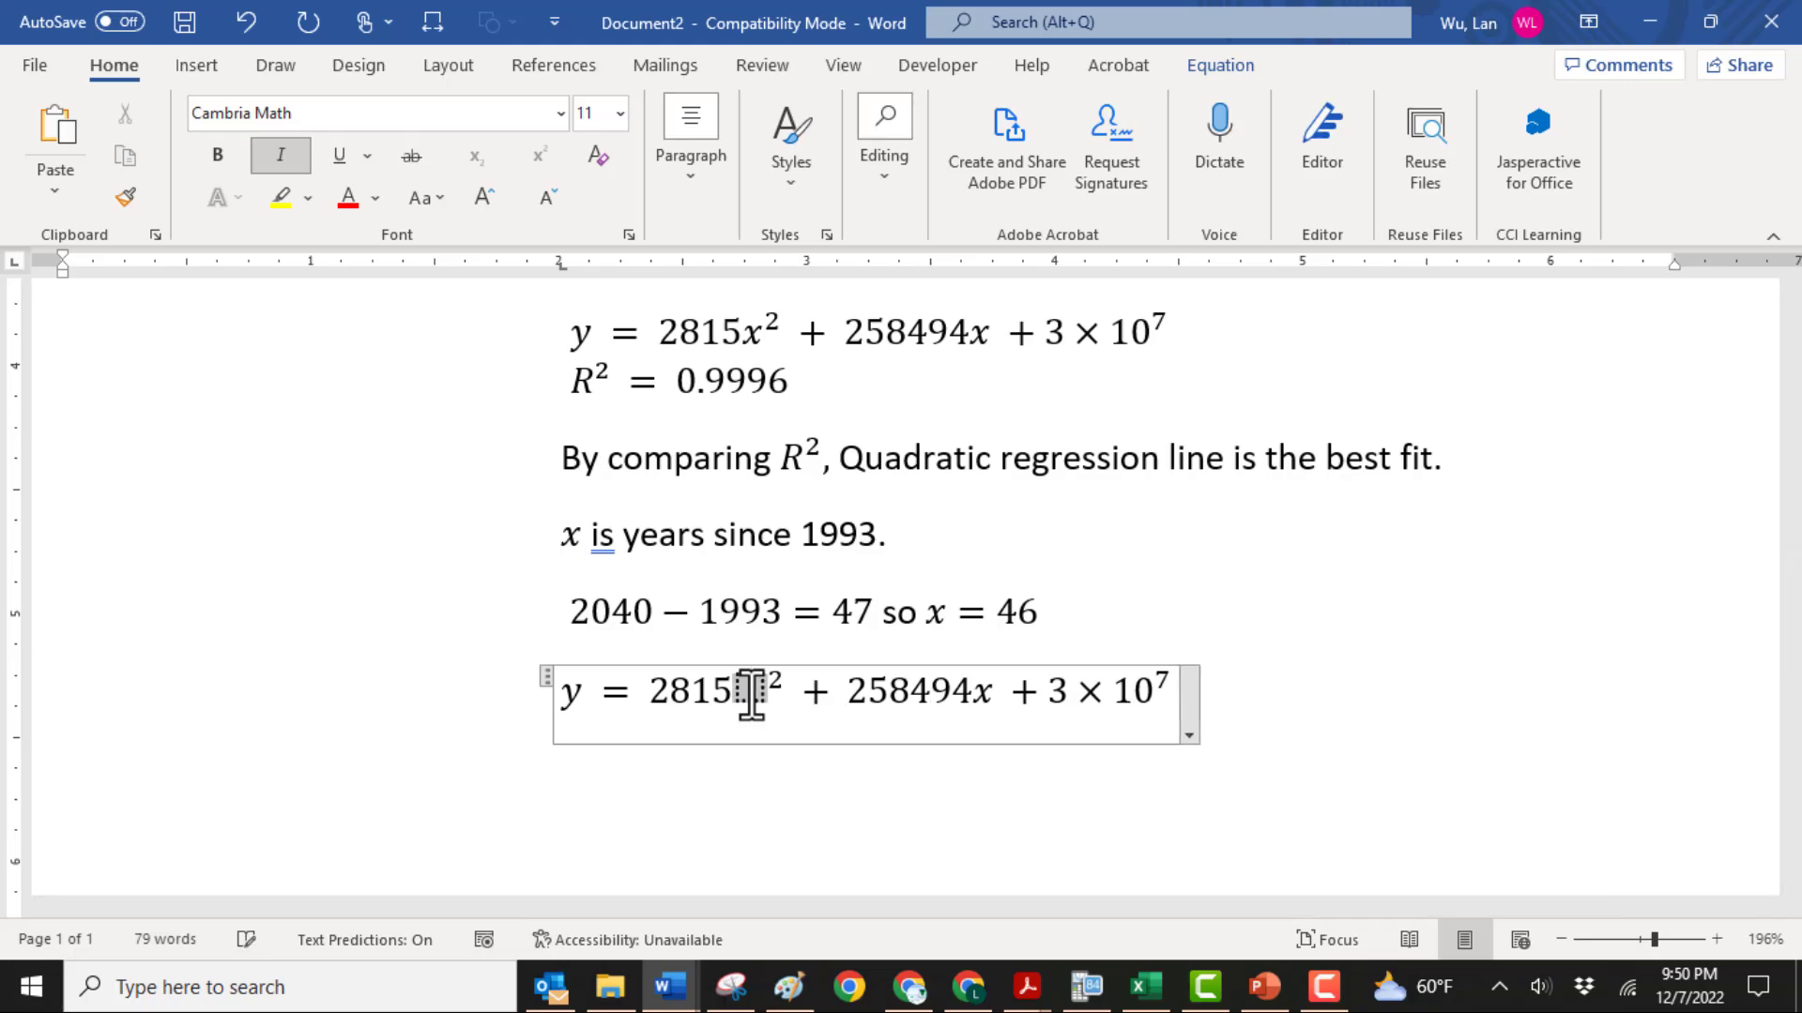
{"action": "type", "text": "("}
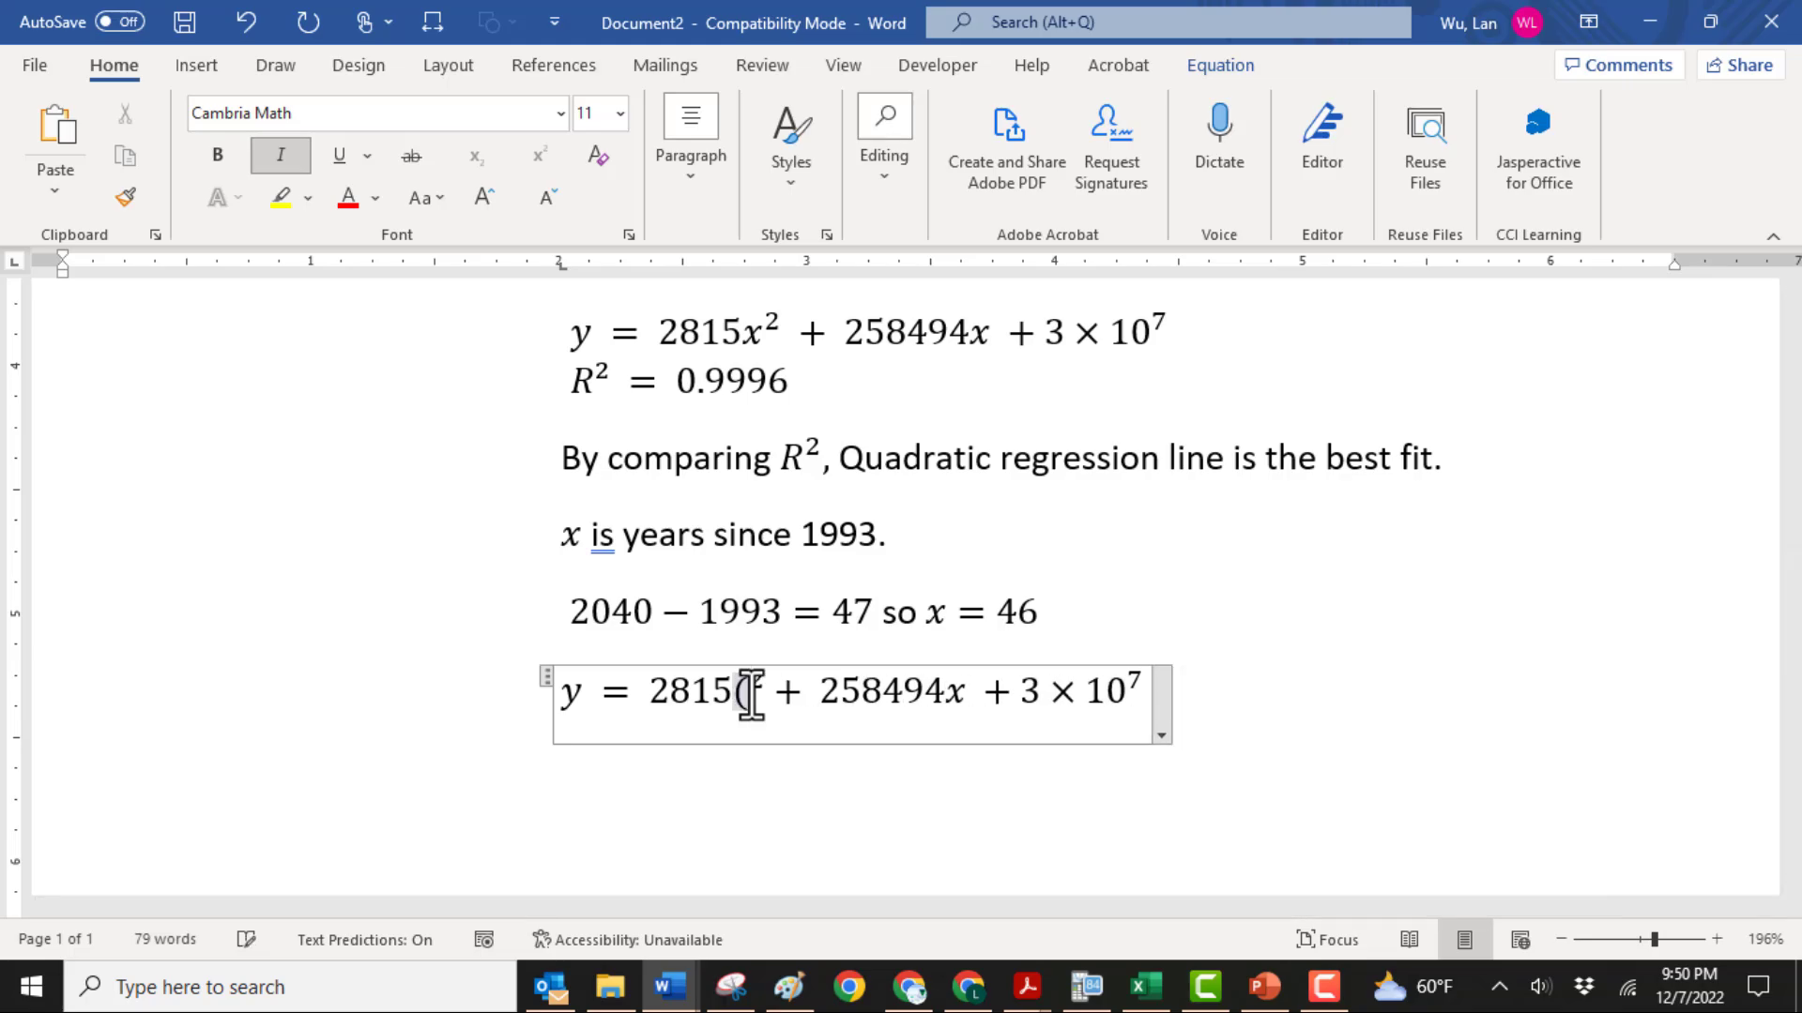
{"action": "type", "text": "46"}
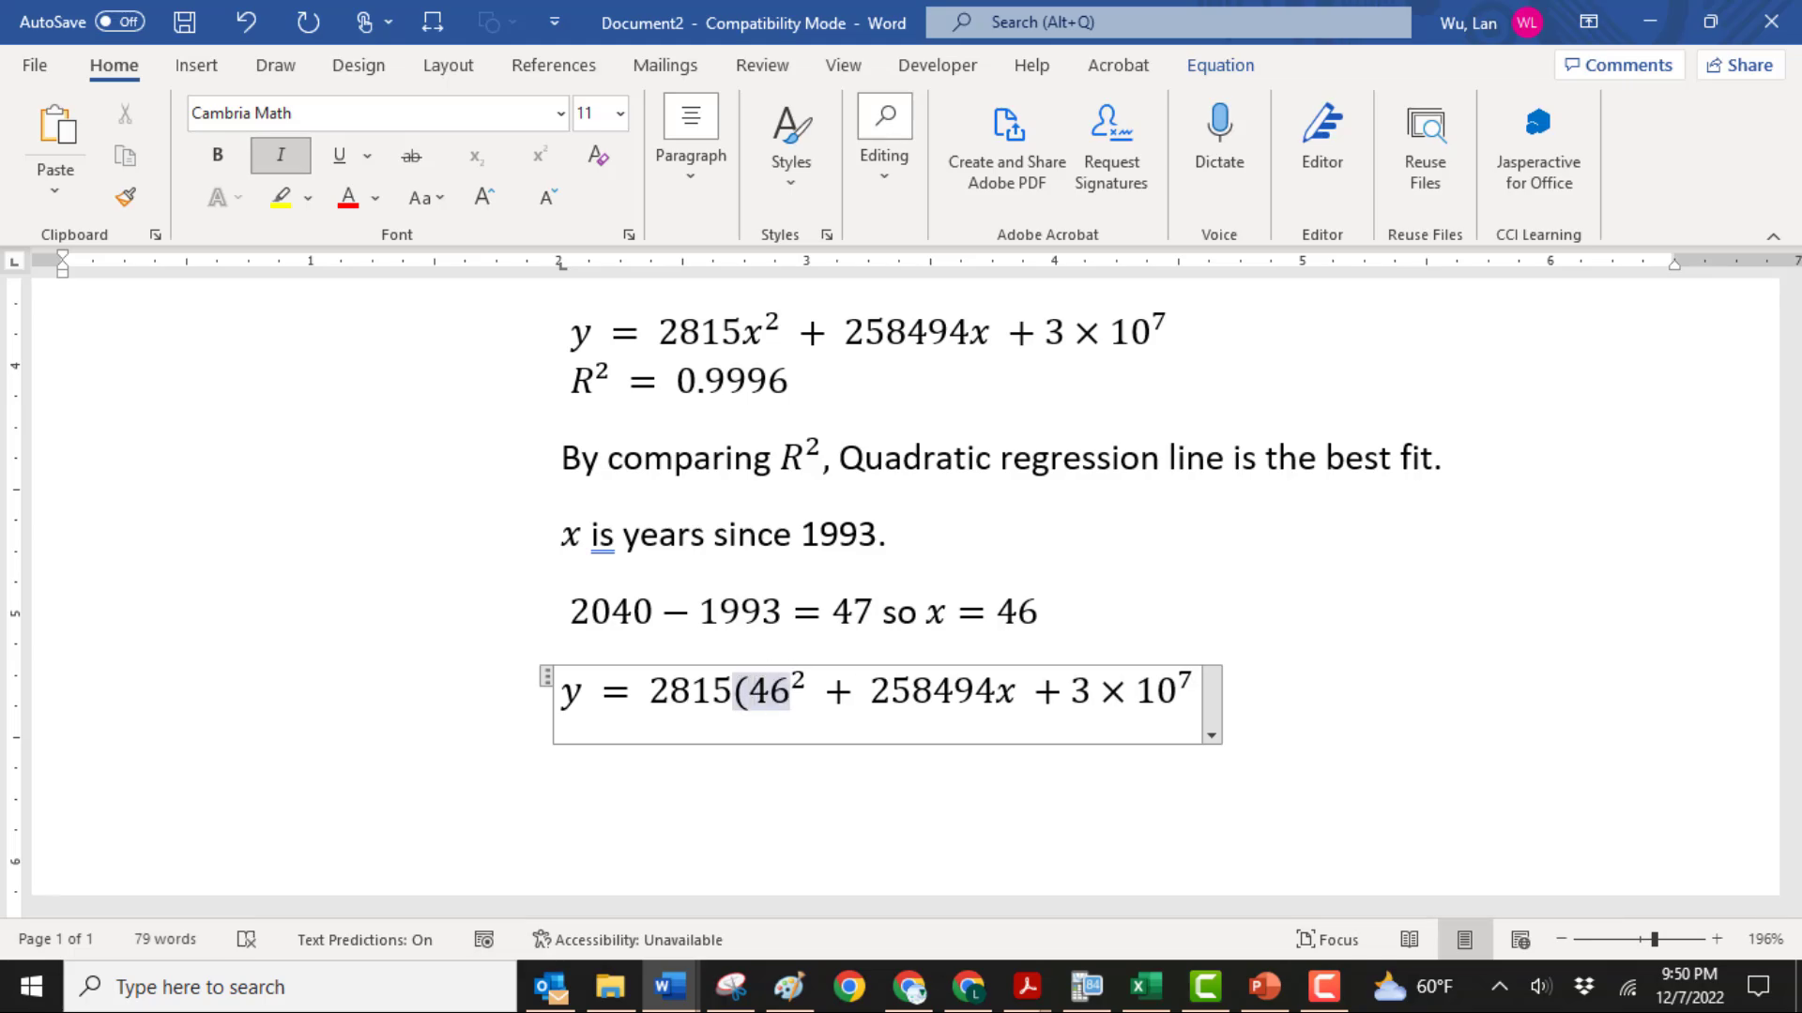
{"action": "type", "text": ")"}
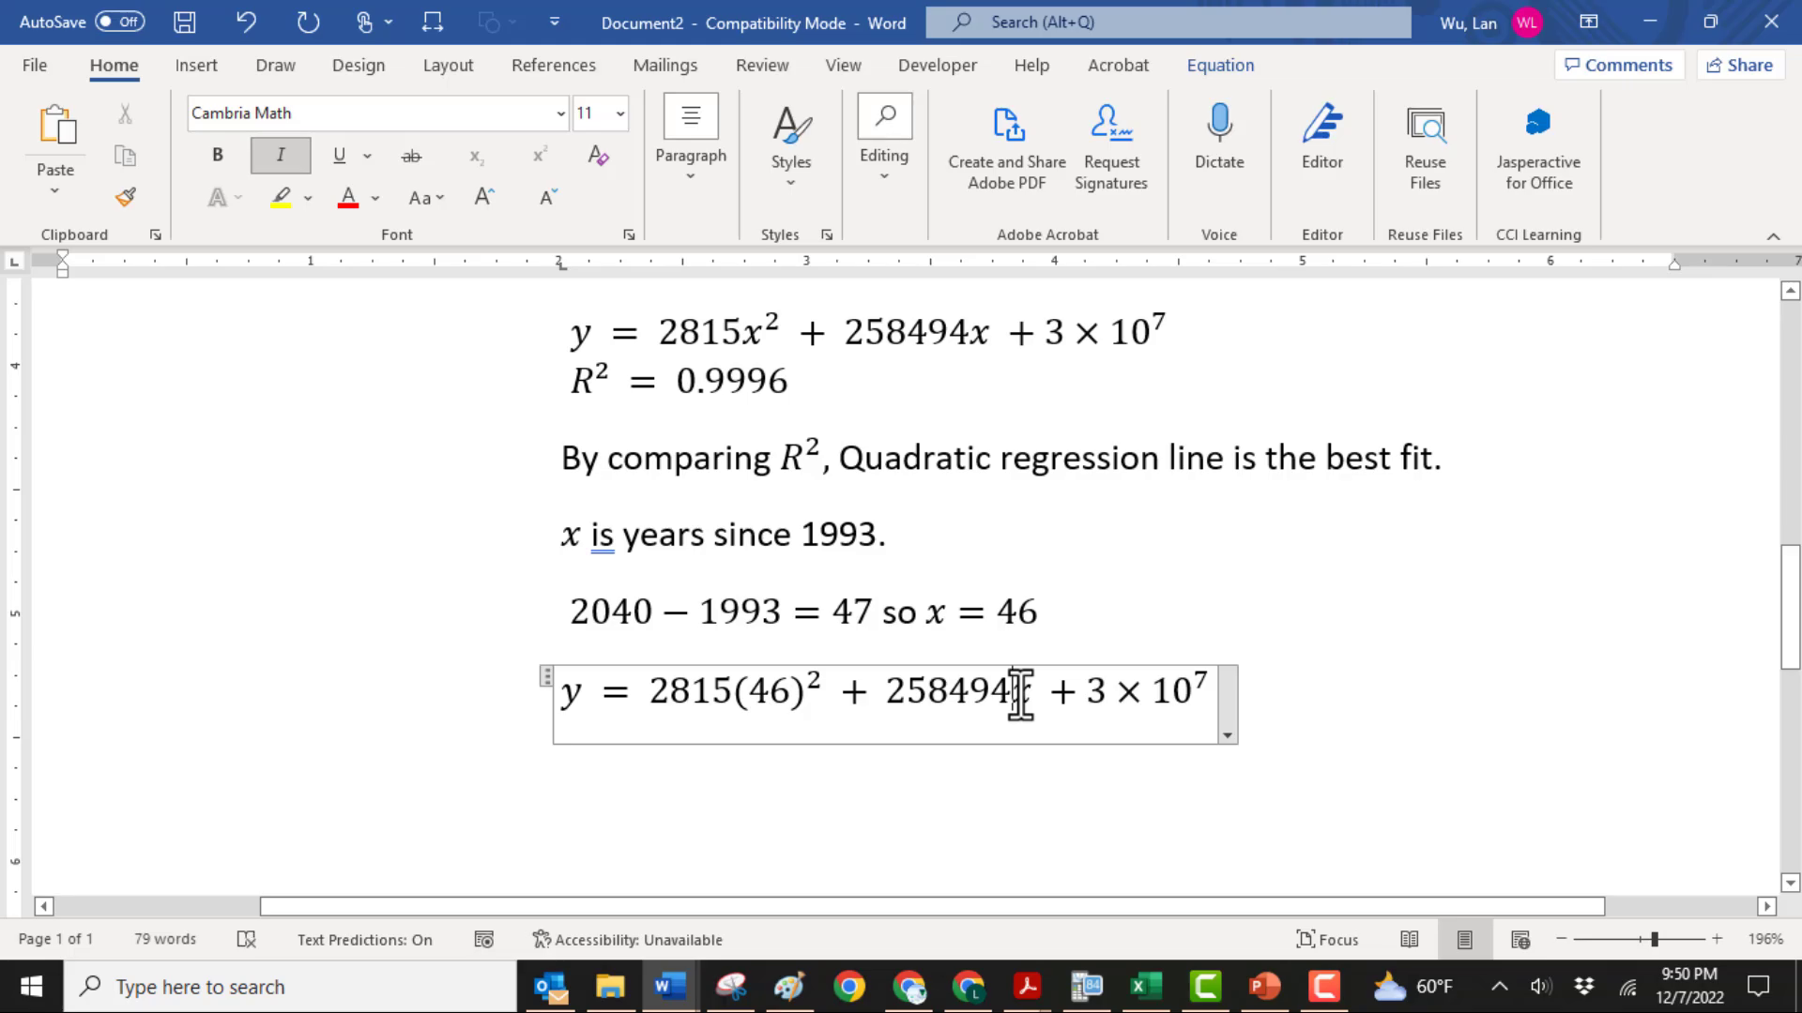
{"action": "type", "text": "(46"}
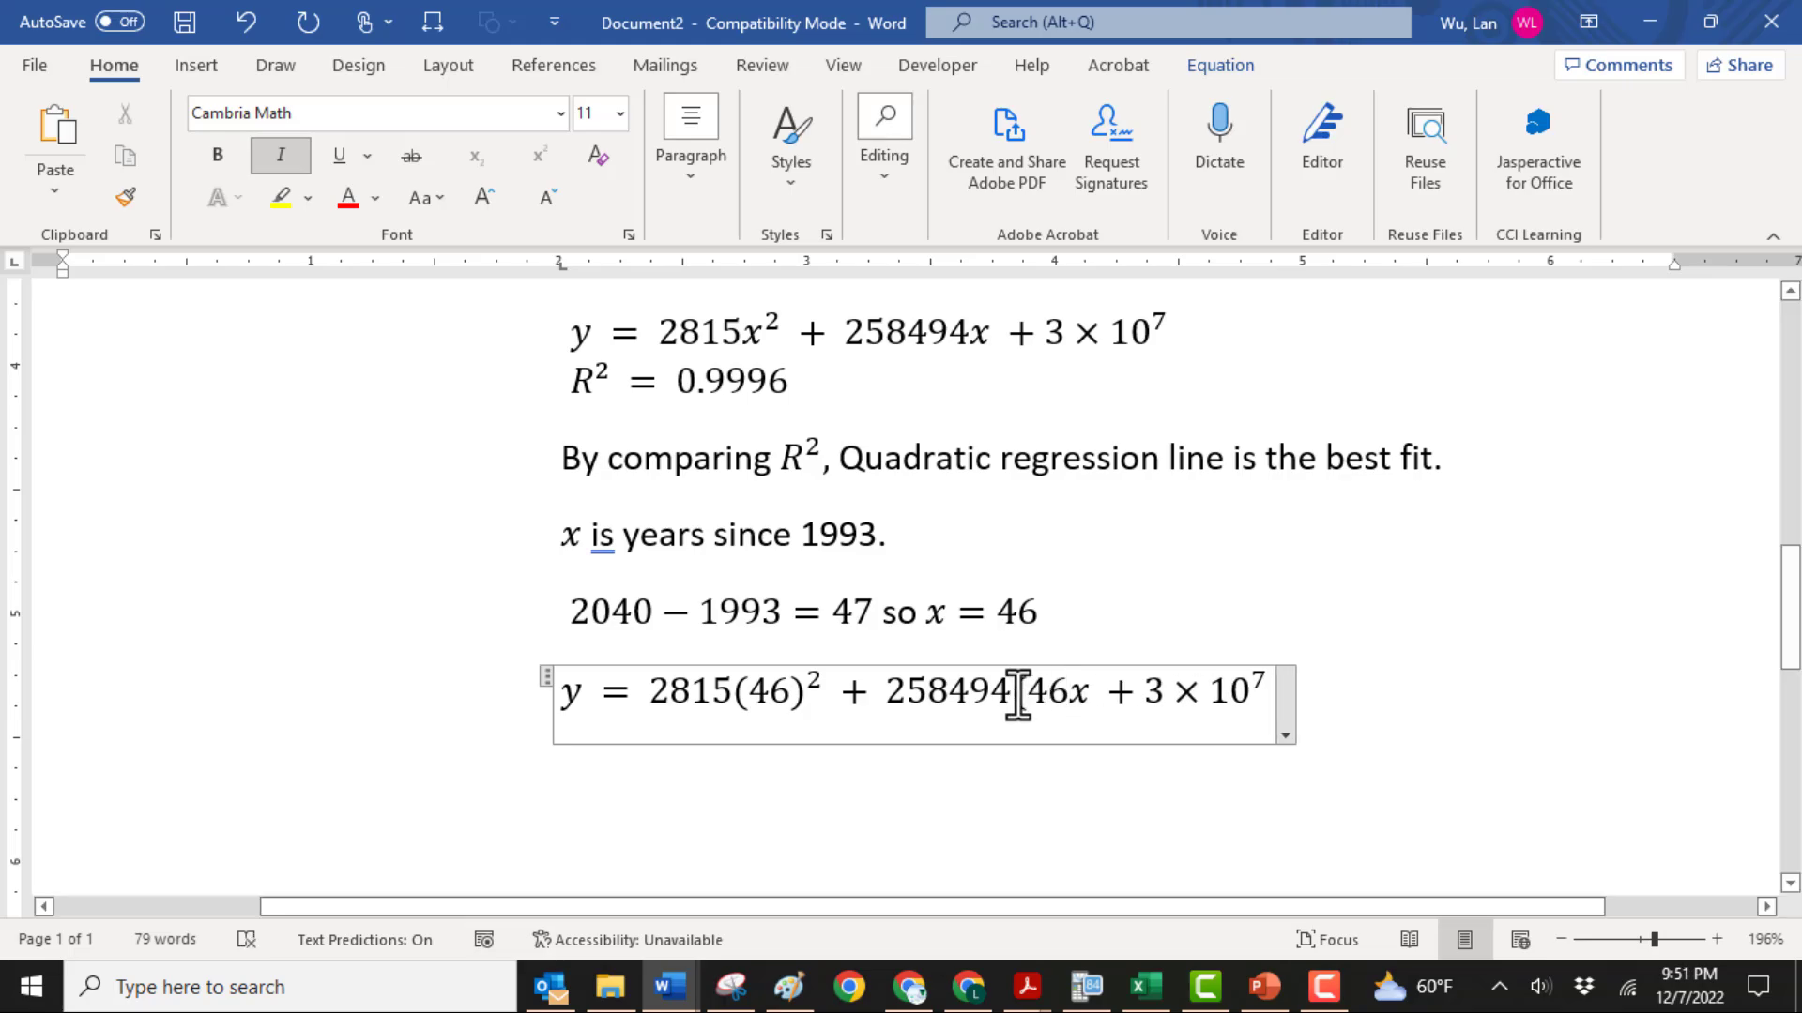
{"action": "type", "text": ")"}
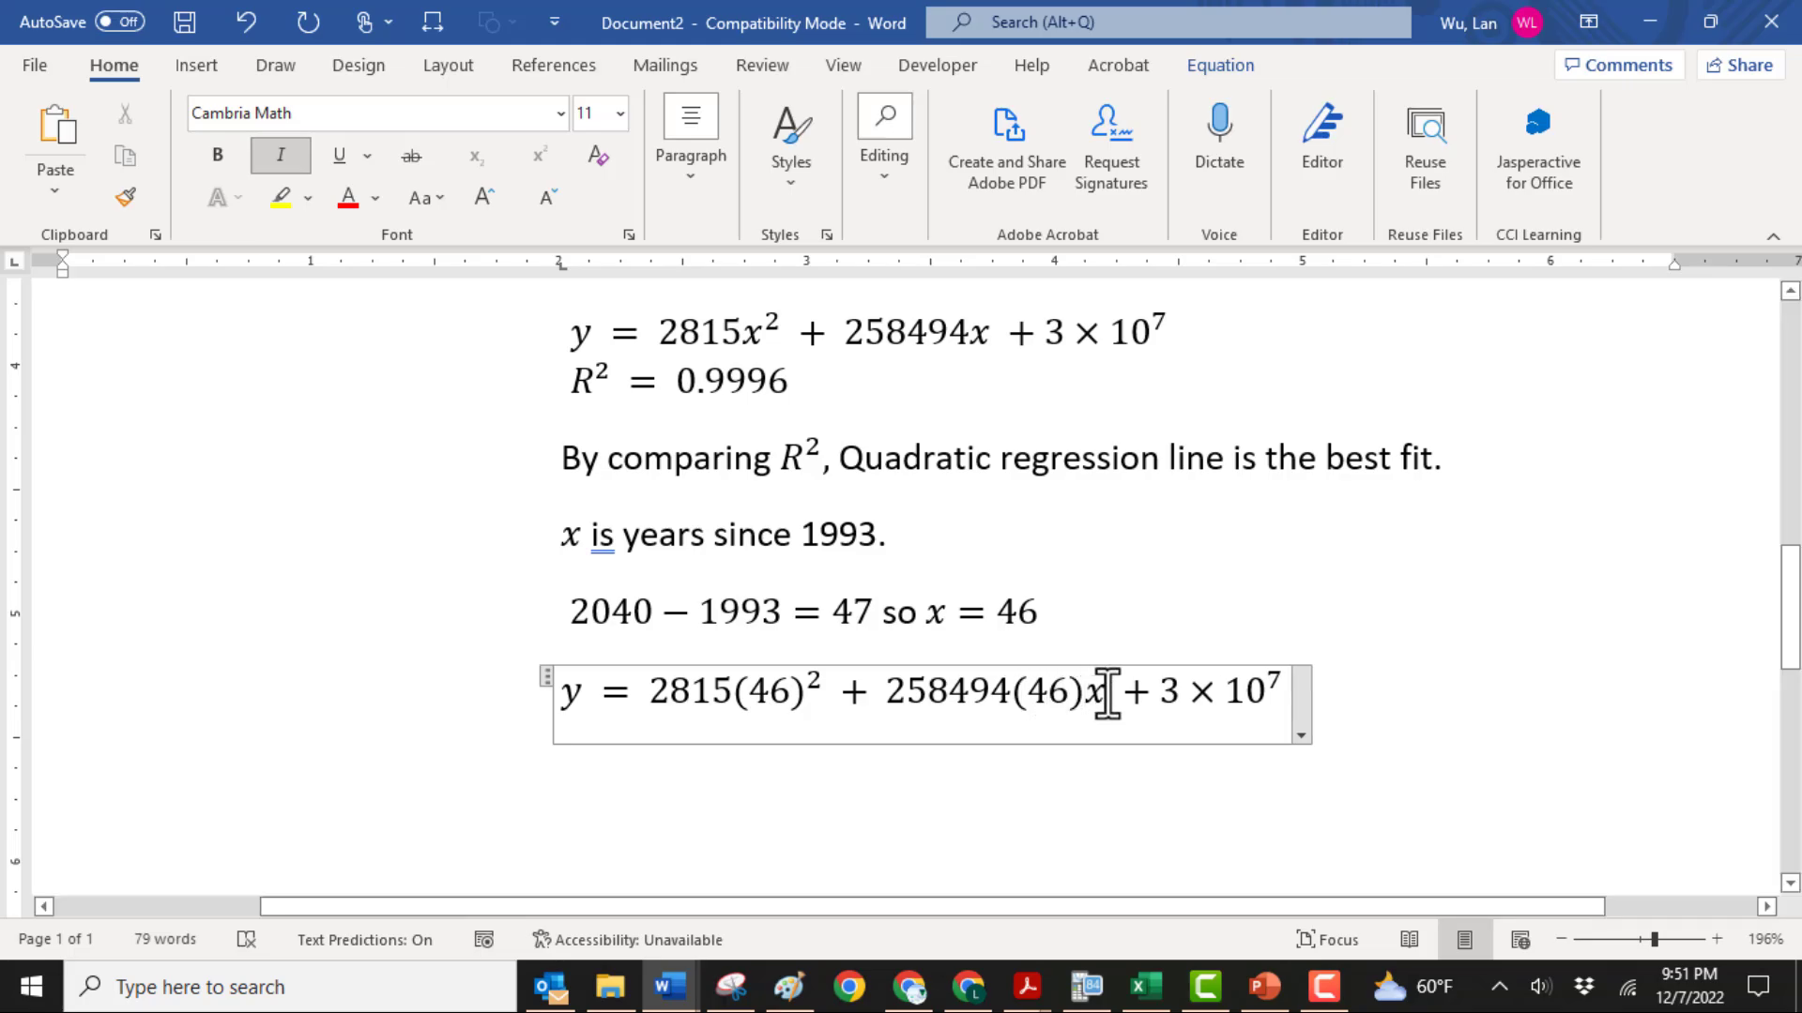
Replace the x after 258494 with (46) in the pasted equation and add the result = 47,847,264 on the line beneath
{"action": "key", "text": "Delete"}
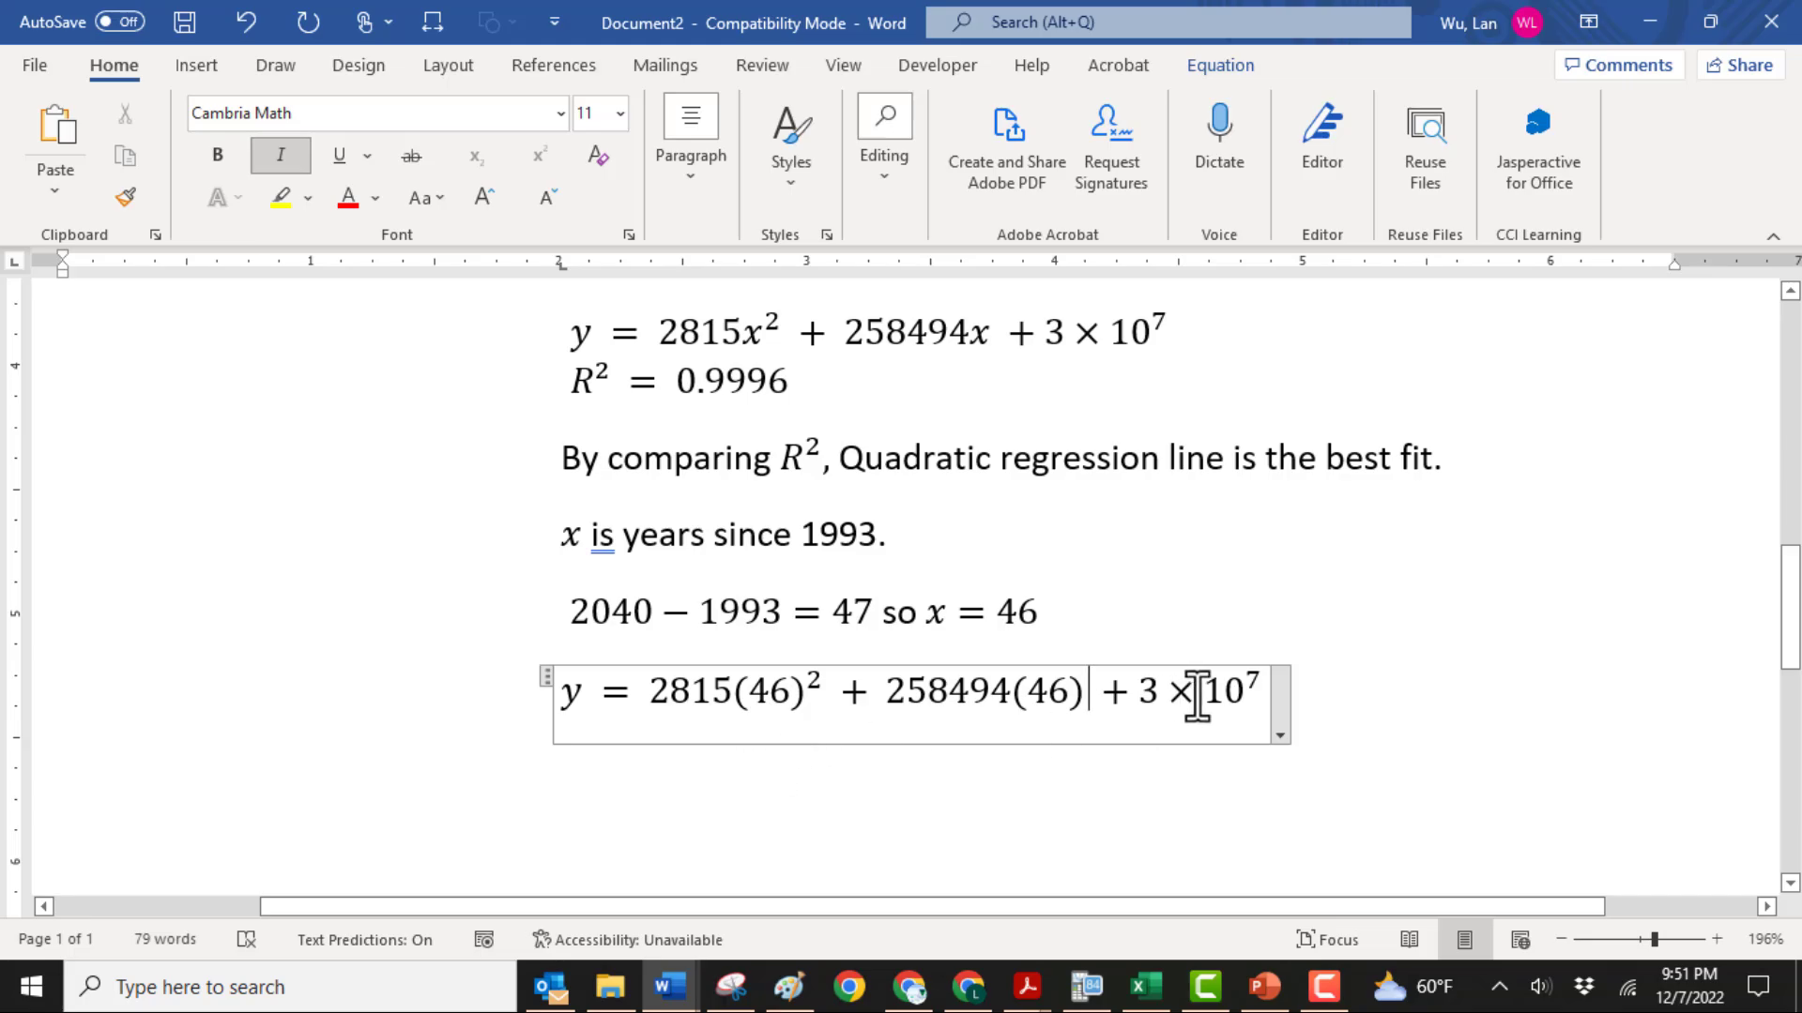
{"action": "left_click", "coordinate": [1257, 696]}
{"action": "type", "text": "= 47,847,264"}
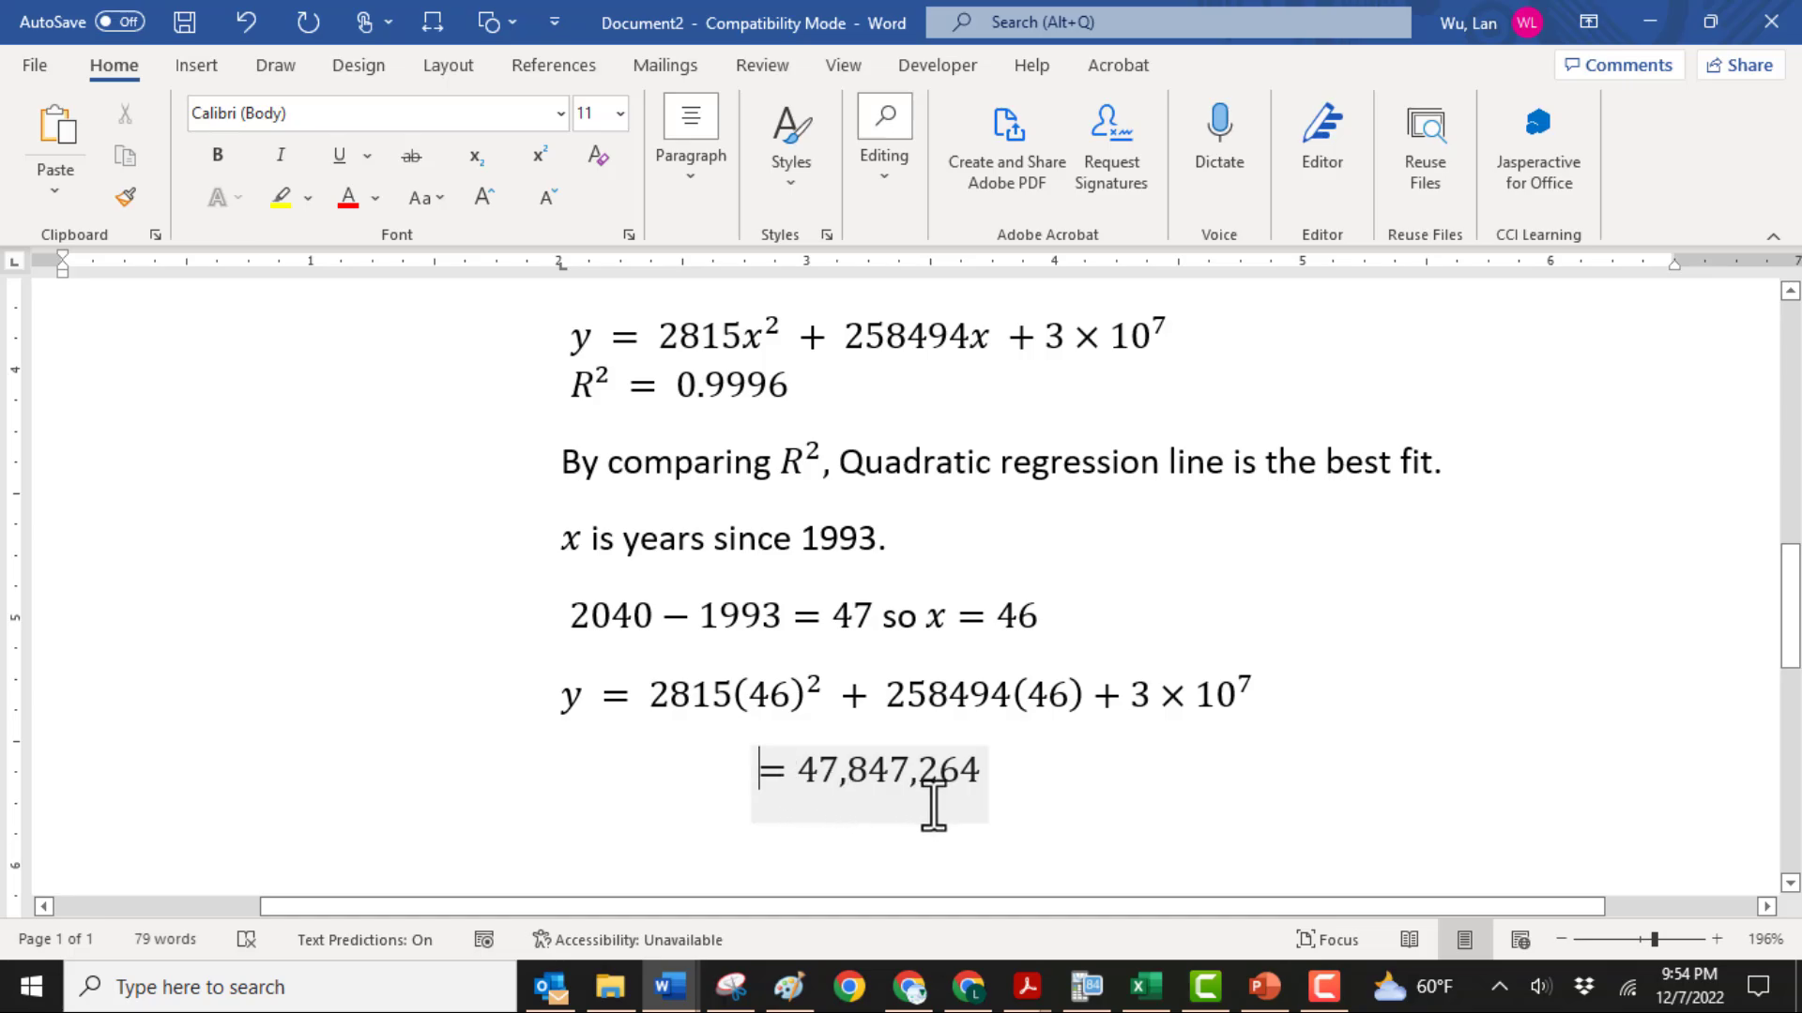
Switch to Snipping Tool and capture a rectangular snip from the quadratic equation down to the = 47,847,264 line
{"action": "left_click", "coordinate": [731, 988]}
{"action": "left_click", "coordinate": [446, 167]}
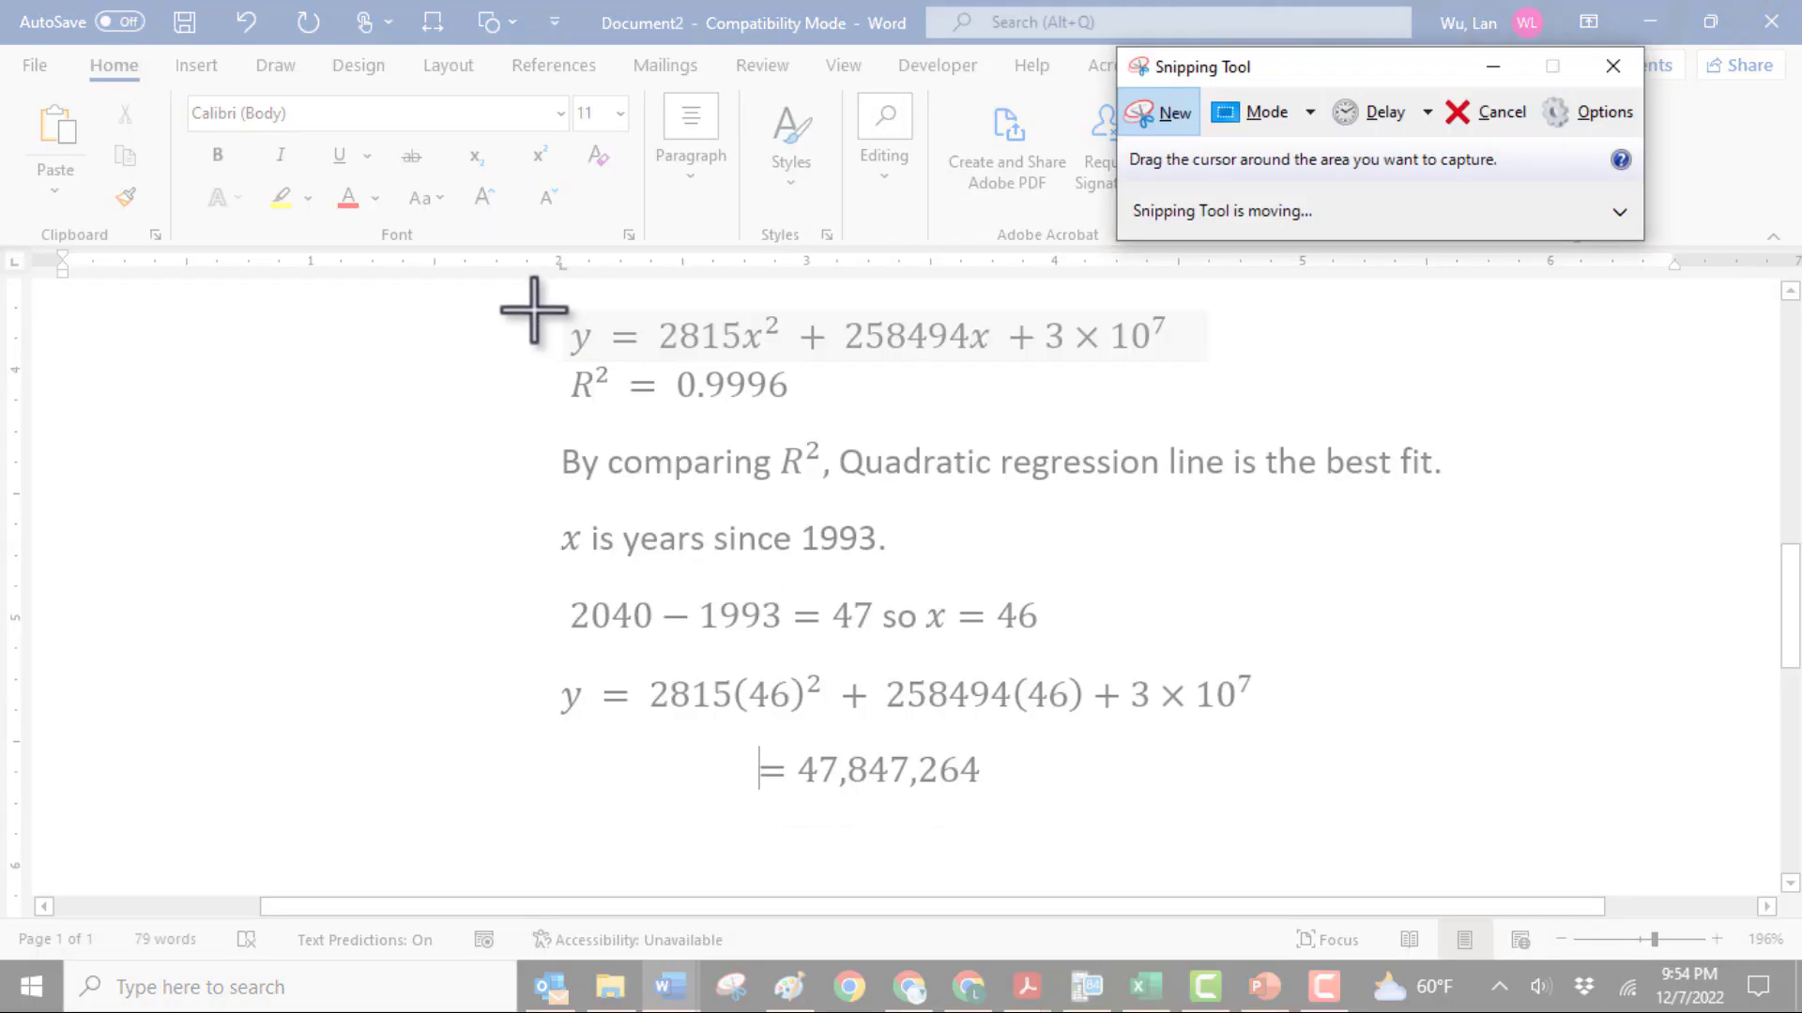
{"action": "left_click_drag", "start_coordinate": [508, 300], "coordinate": [1453, 823]}
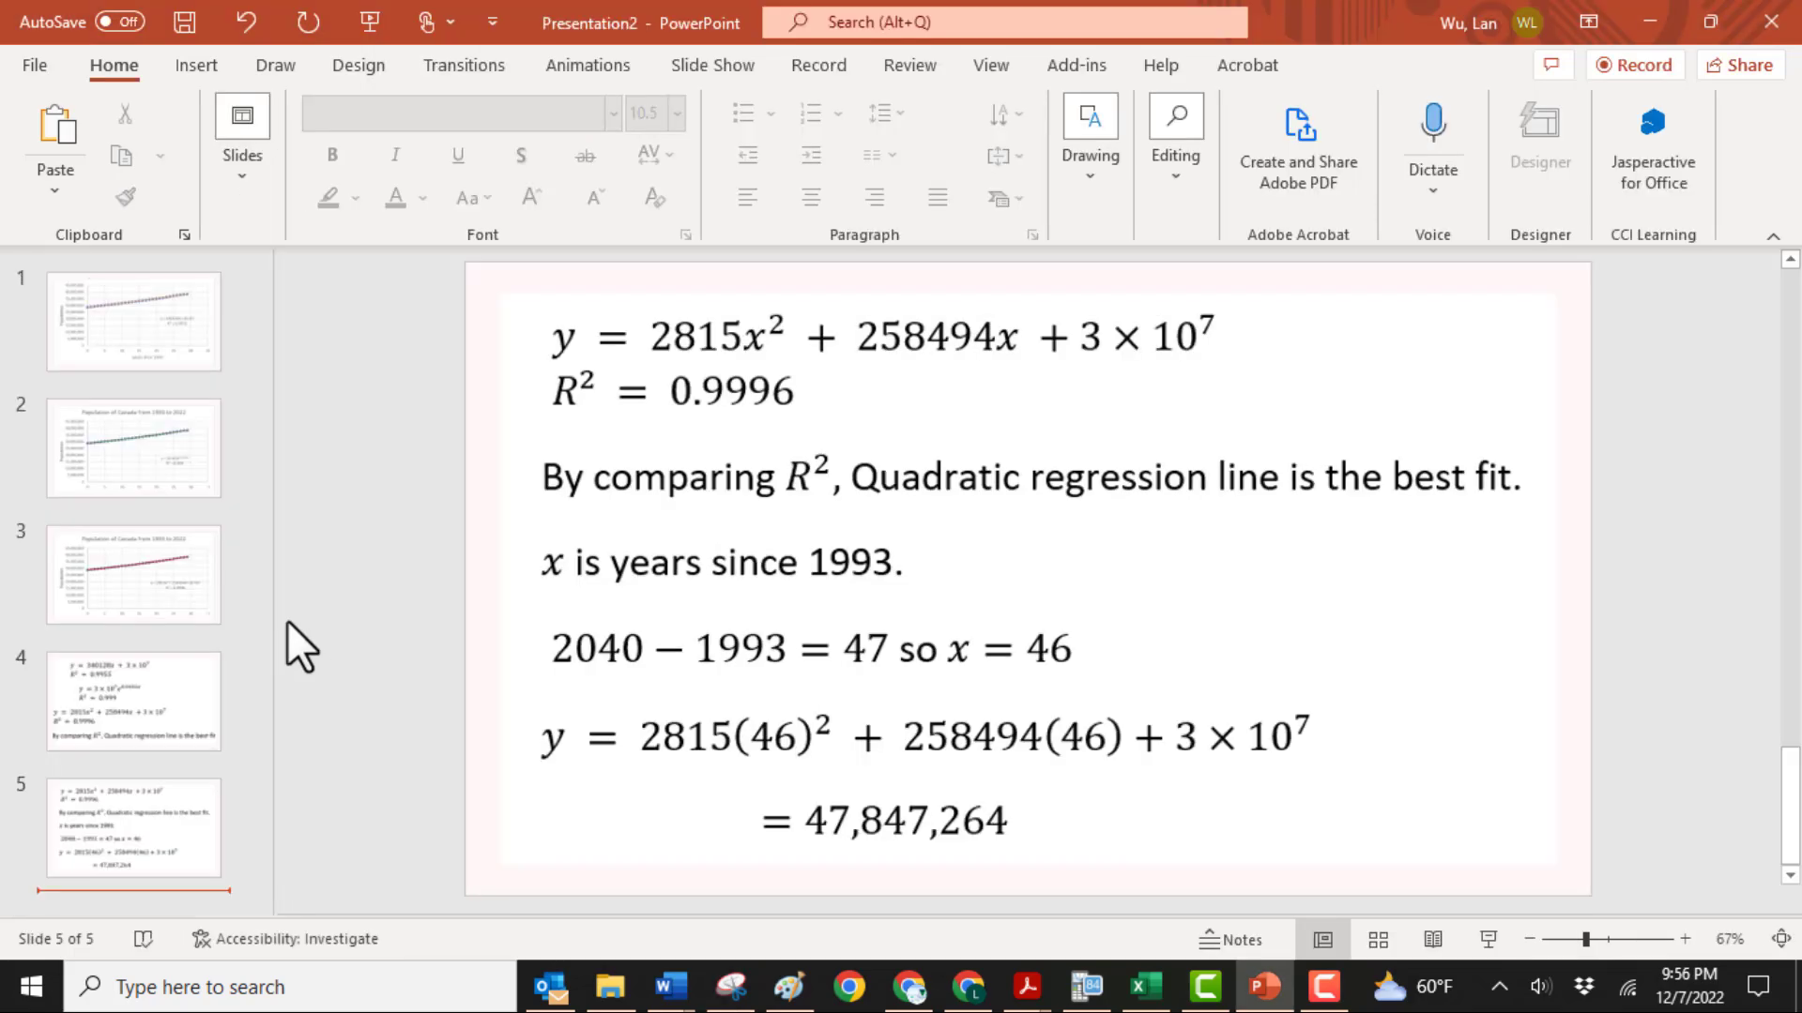
Review slides 1 to 5 of the PowerPoint presentation, checking the trendline charts, the equations and the 2040 population calculation
{"action": "left_click", "coordinate": [115, 330]}
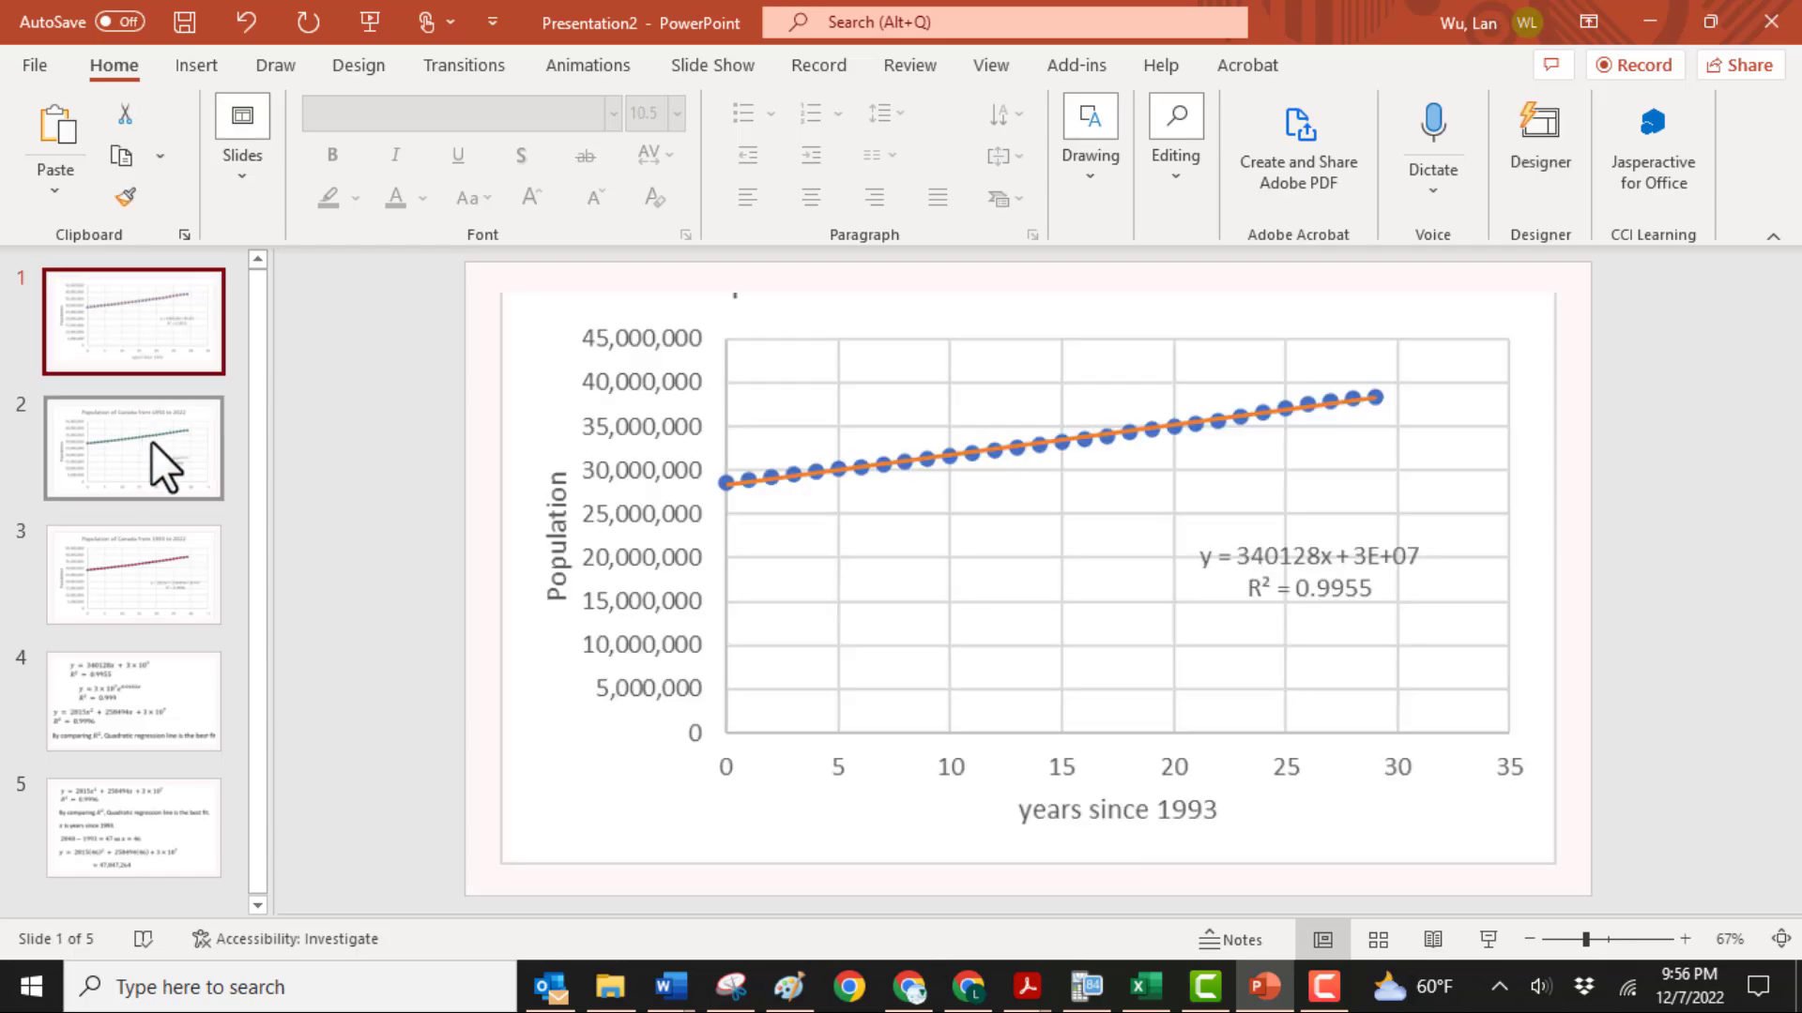
{"action": "left_click", "coordinate": [145, 465]}
{"action": "left_click", "coordinate": [134, 576]}
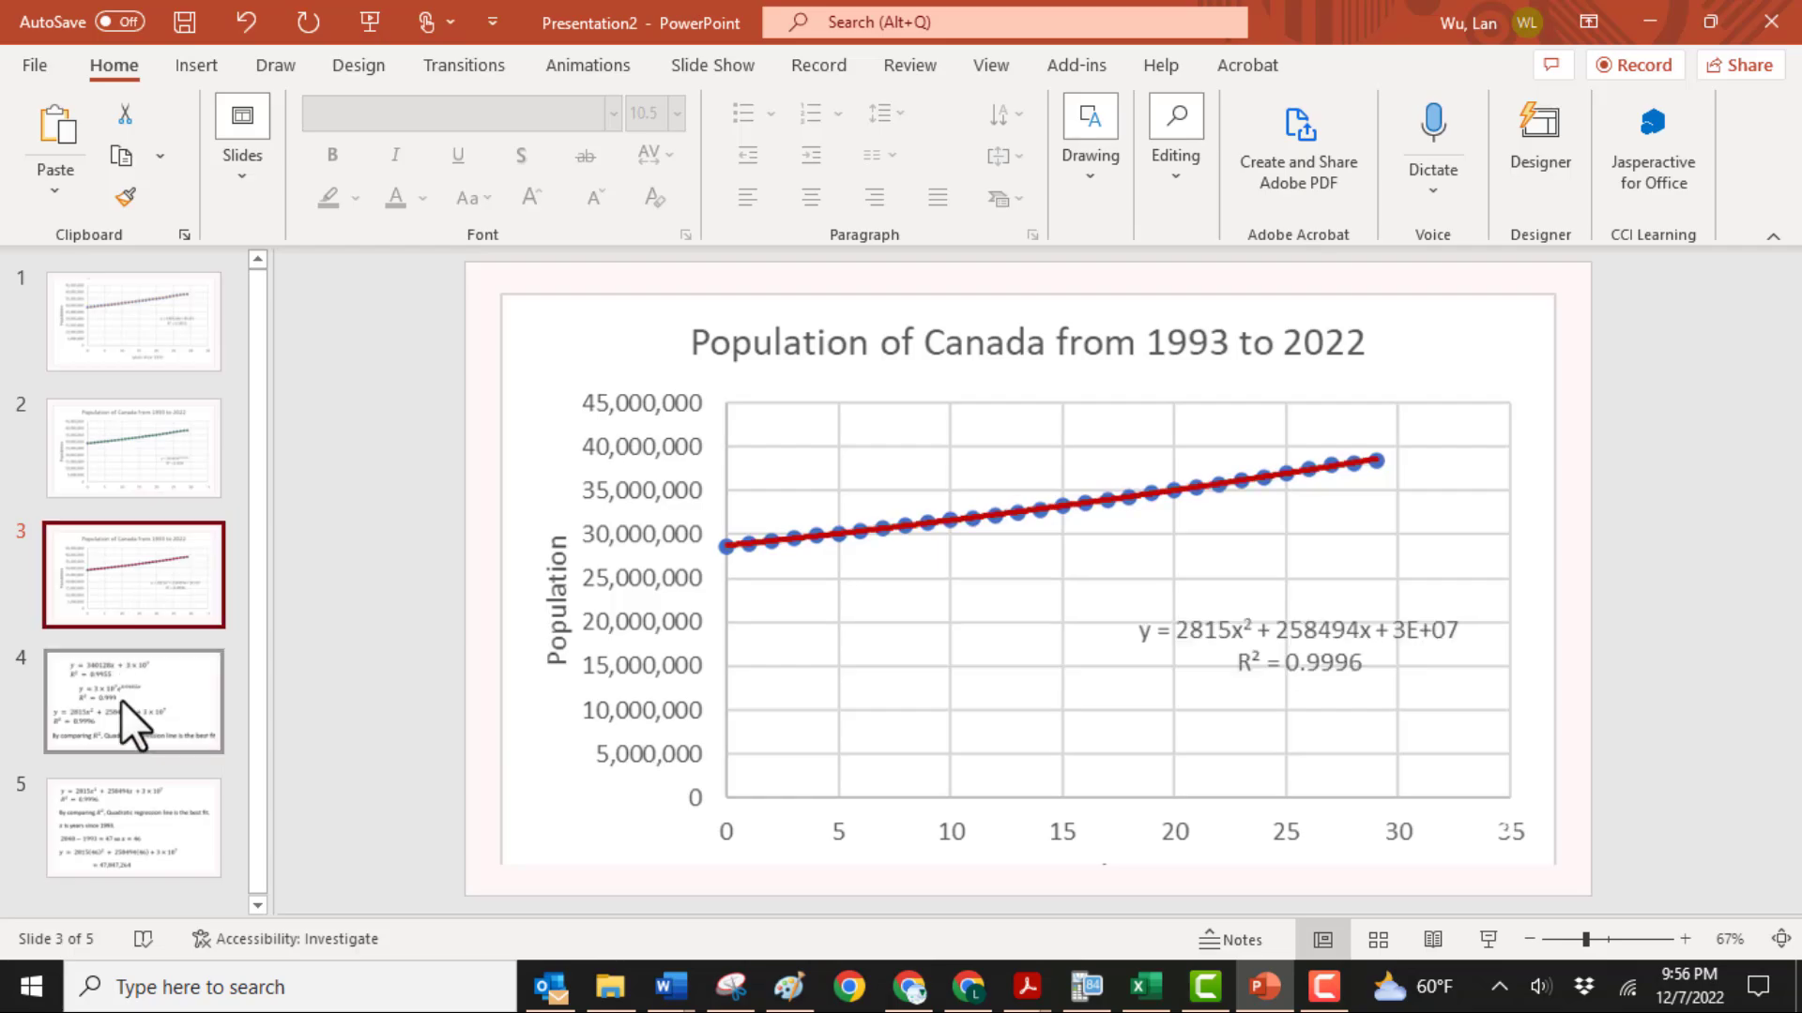
{"action": "left_click", "coordinate": [122, 724]}
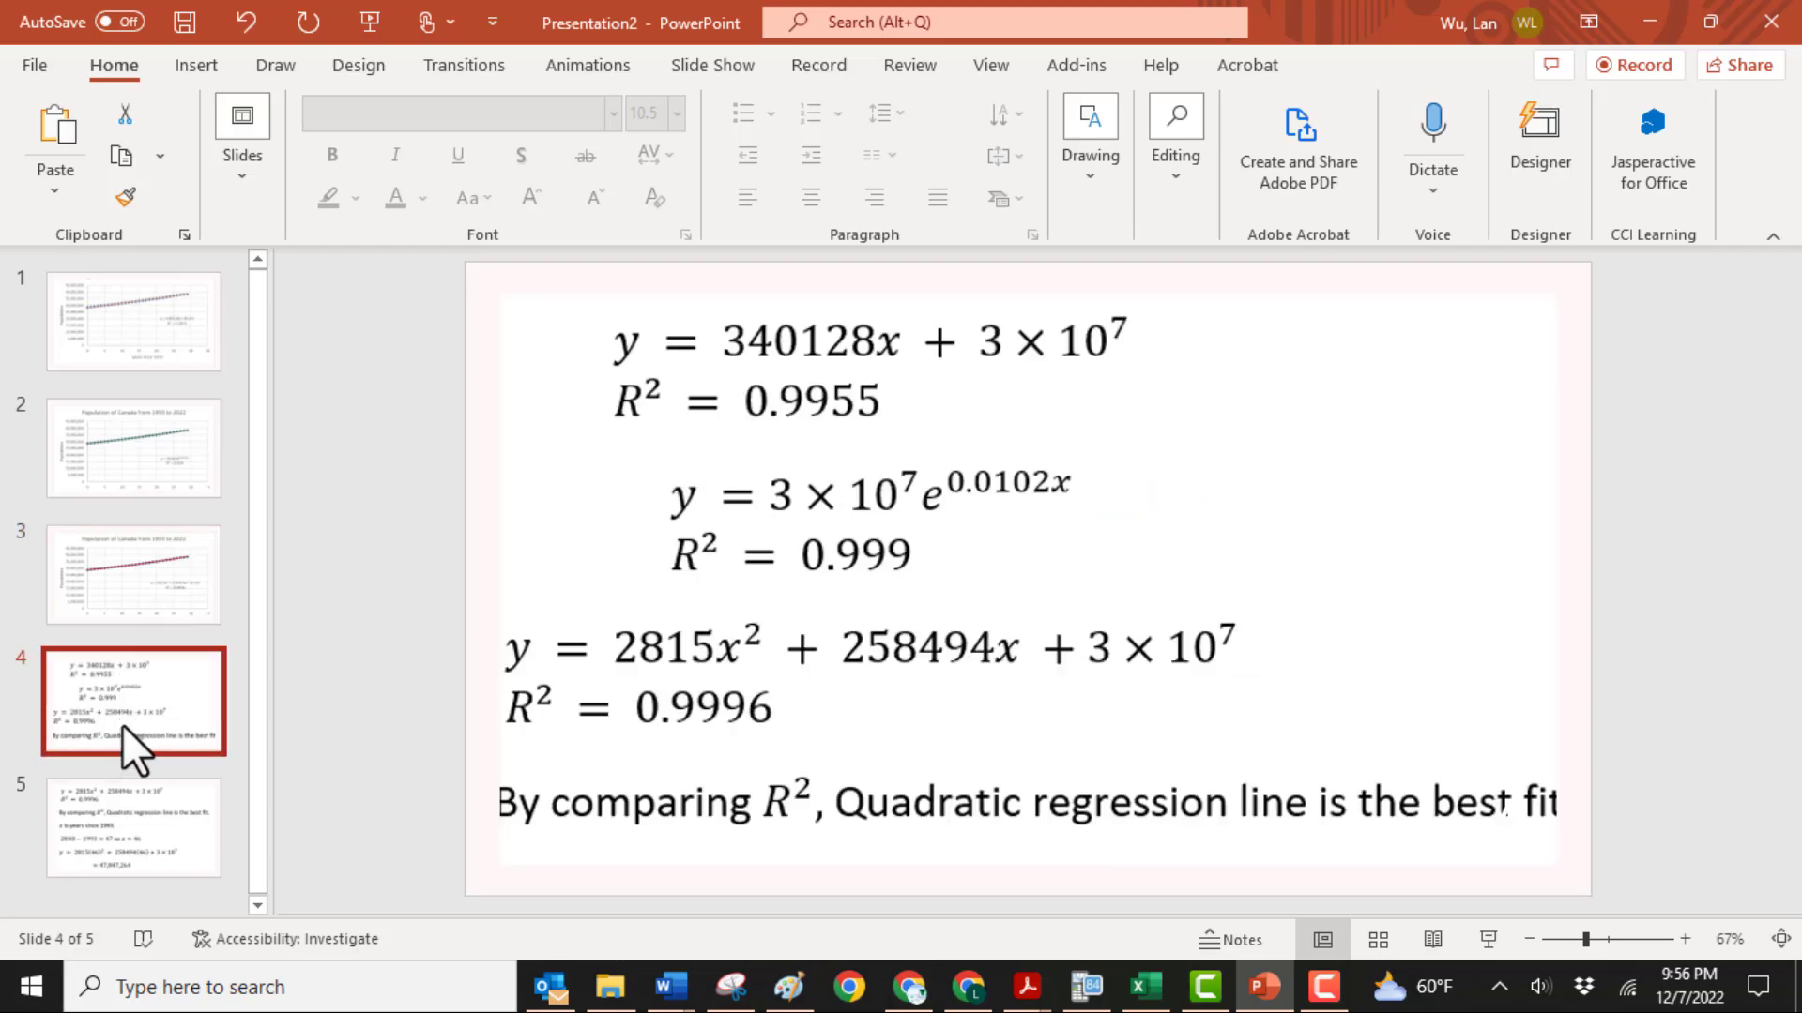
{"action": "left_click", "coordinate": [112, 823]}
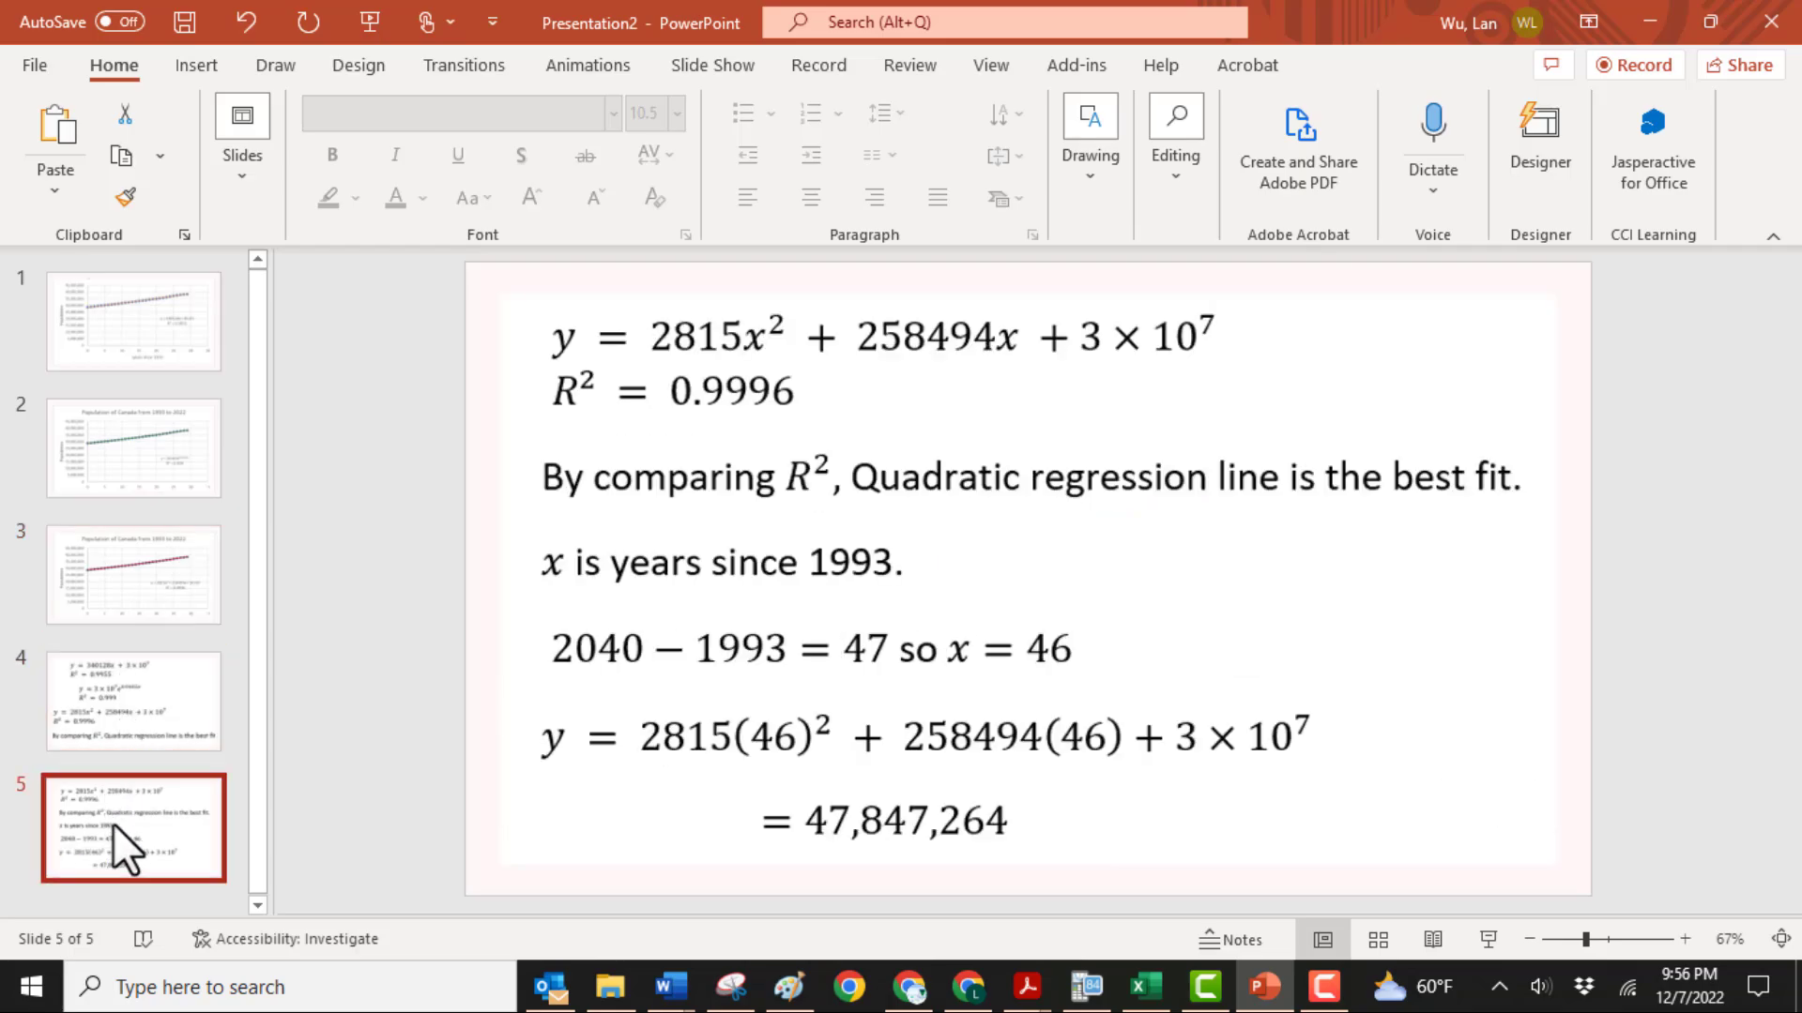